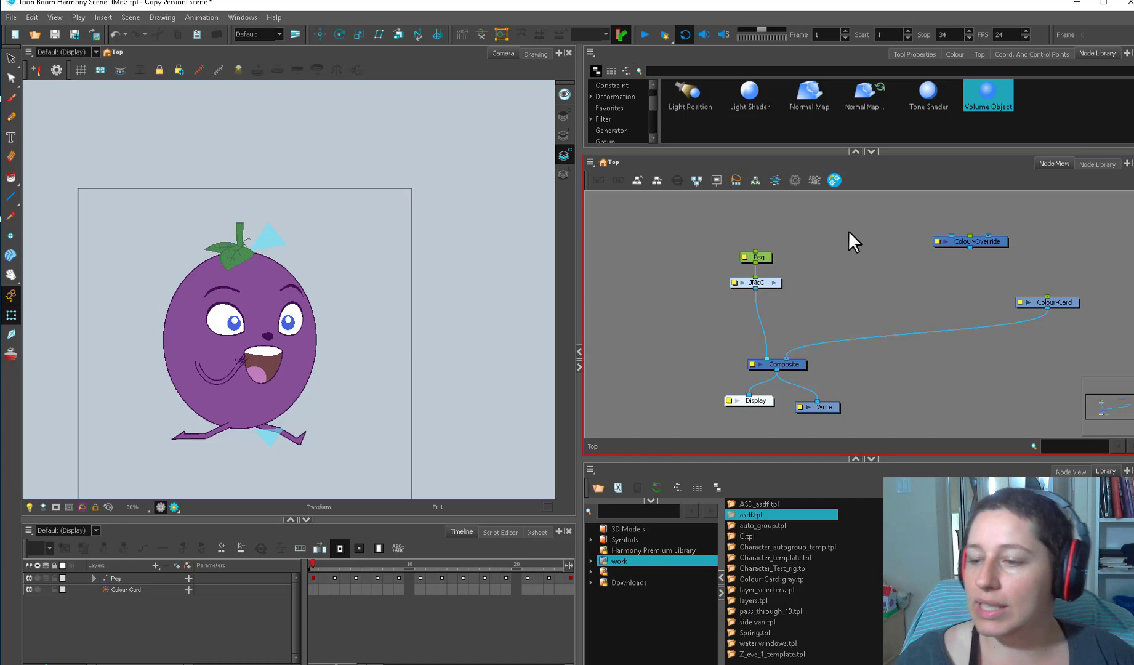
- Shift the Peg and JMcG nodes slightly aside in the network and add the asdf.tpl template connected to Composite
click(762, 257)
click(784, 283)
drag(763, 284, 754, 277)
drag(760, 255, 748, 251)
click(783, 279)
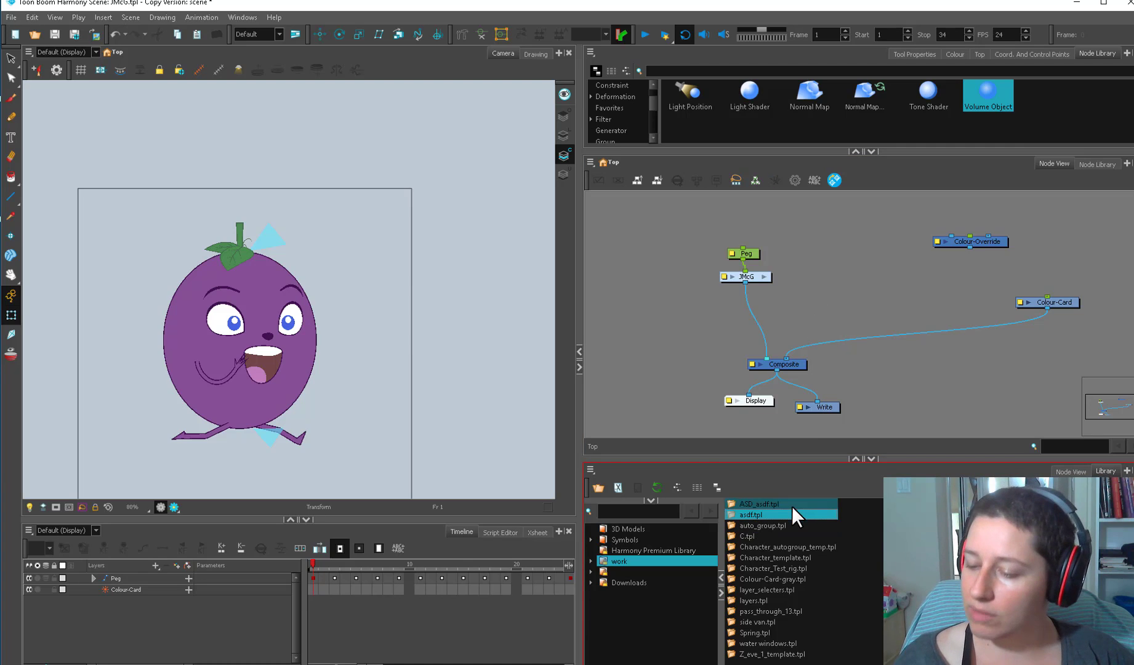
click(882, 262)
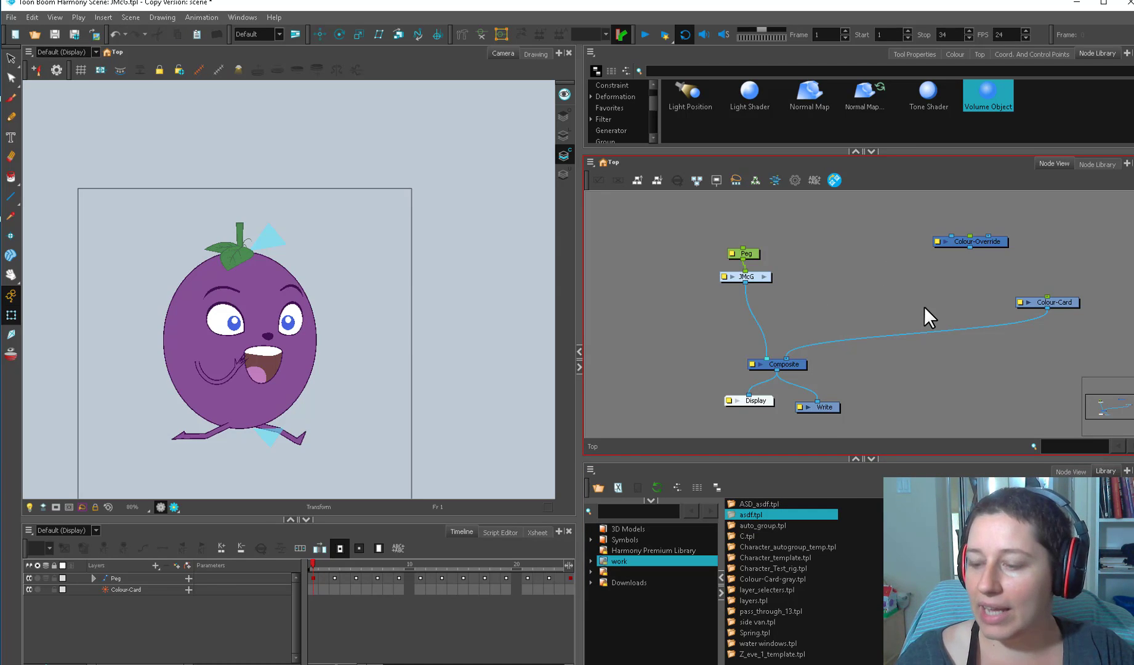
drag(751, 515, 762, 350)
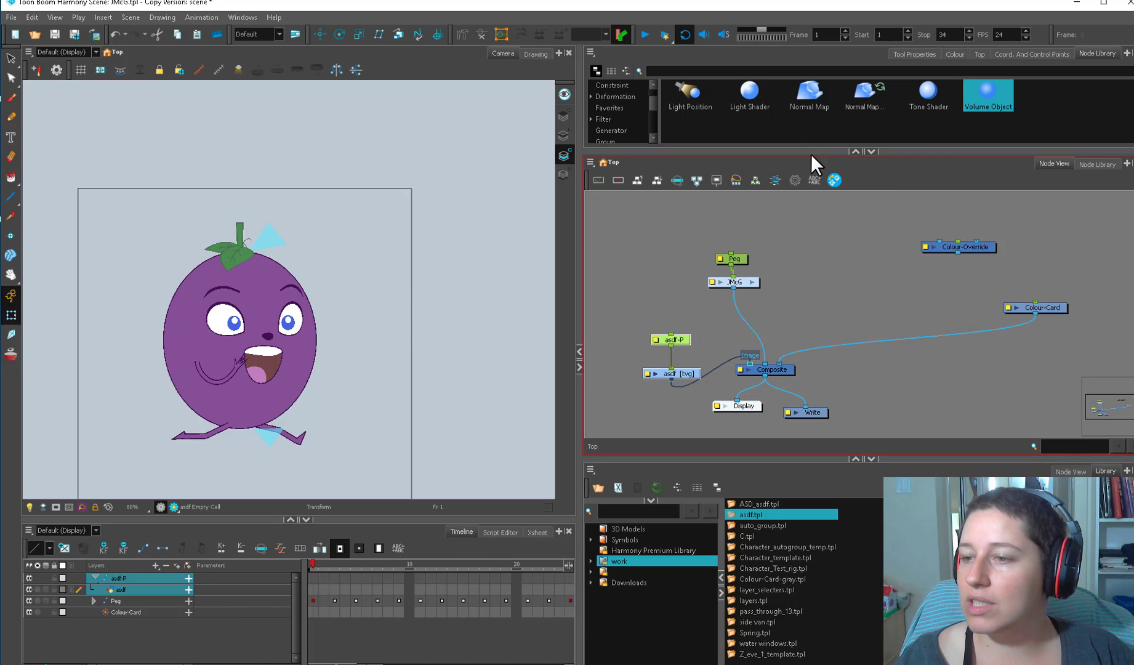
- Add a Normal Map node and view its layer properties beside those of the Colour-Override node
drag(810, 93, 791, 246)
double_click(791, 241)
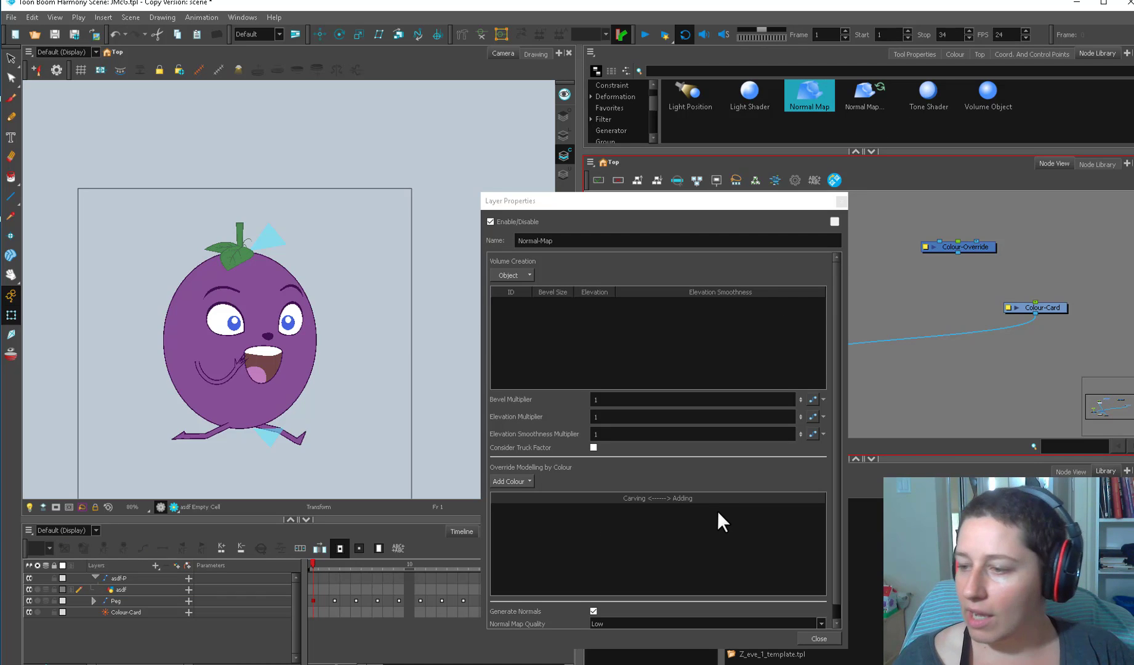
double_click(924, 247)
drag(806, 208, 369, 202)
drag(616, 213, 713, 191)
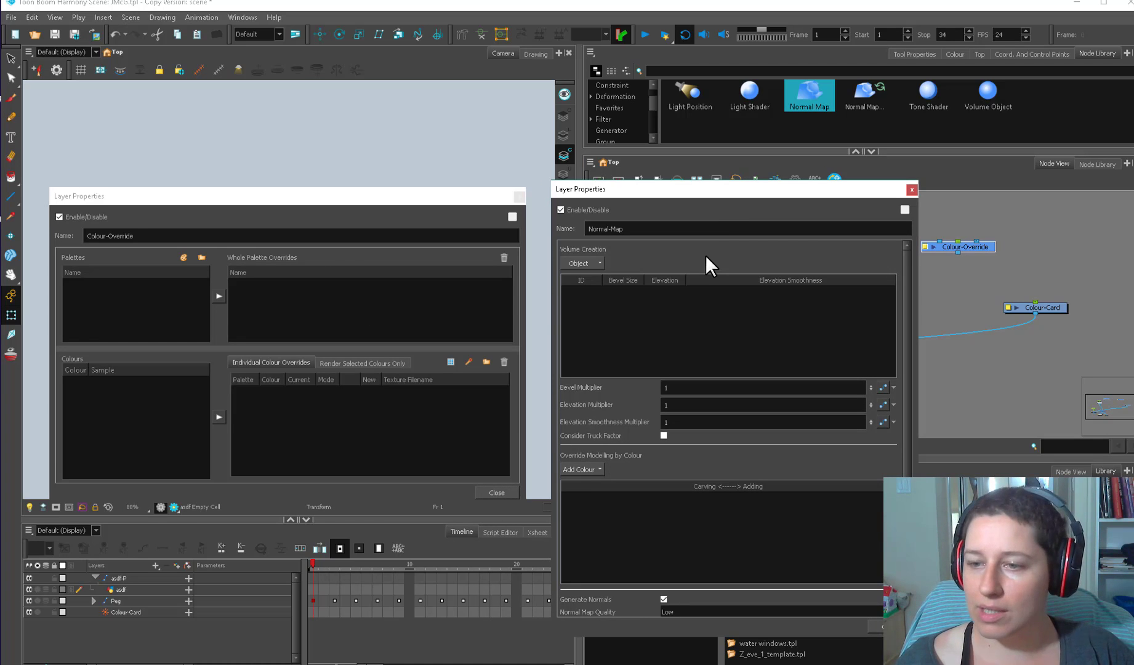
click(912, 190)
- Check the advanced properties of the asdf-P peg and delete the unconnected Normal-Map node
double_click(656, 340)
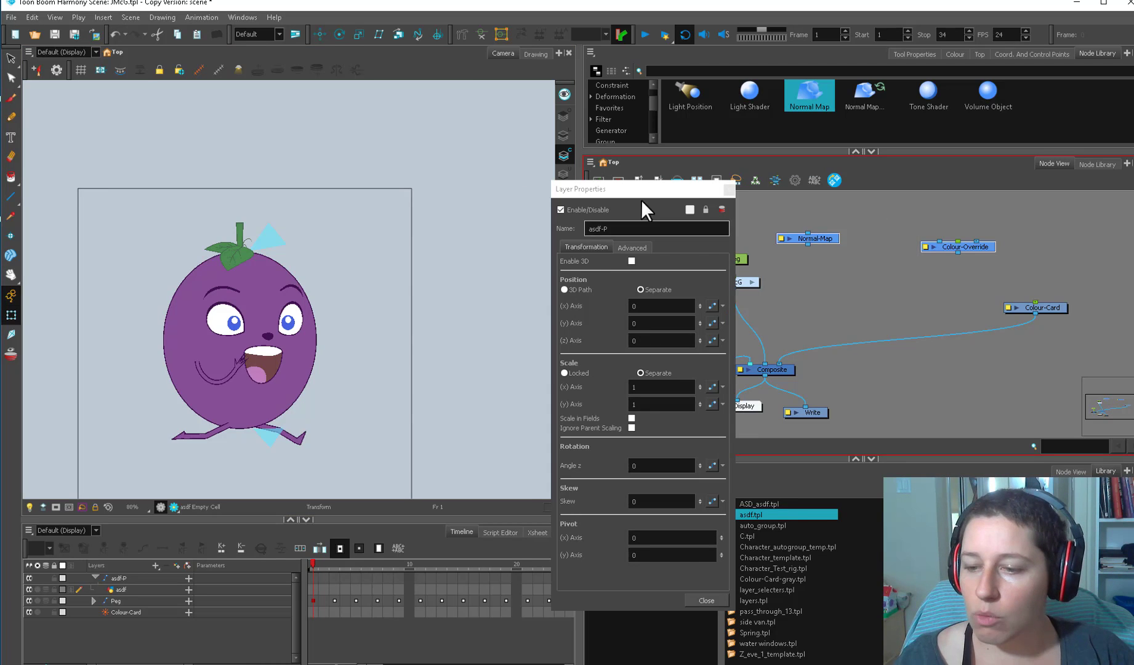
click(635, 247)
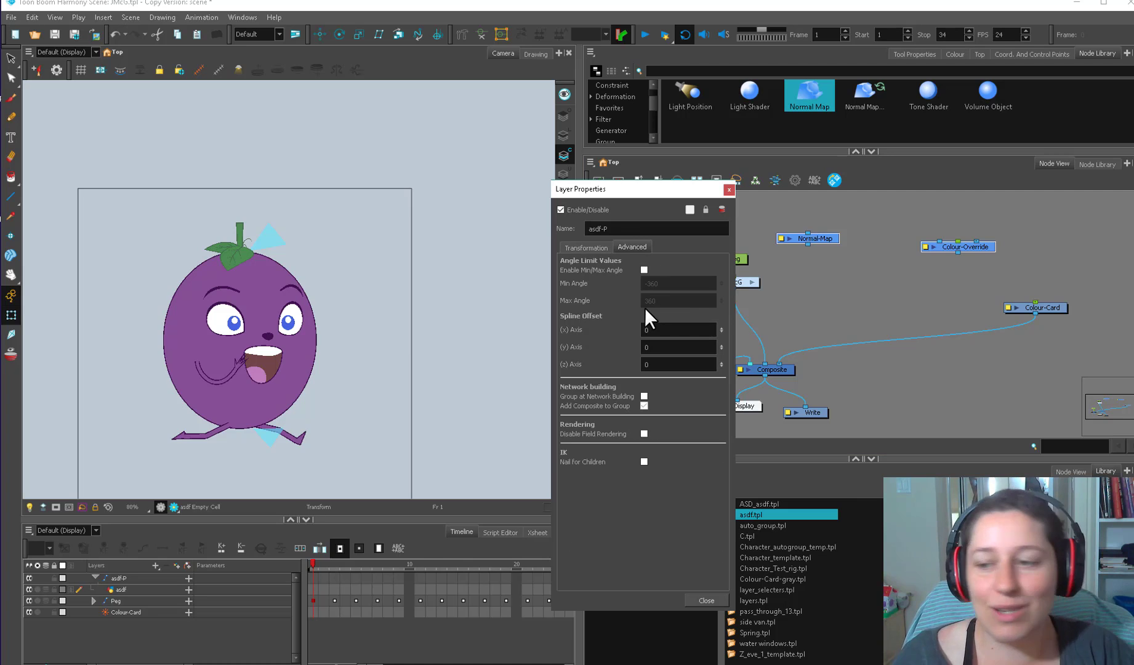
click(729, 191)
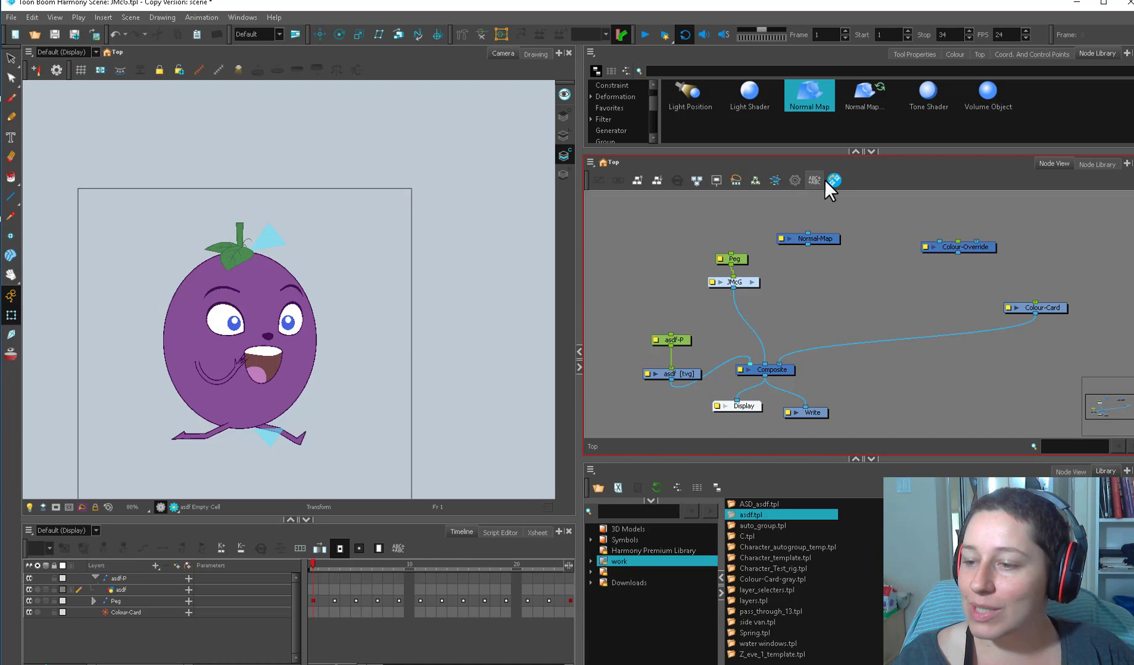
click(814, 240)
key(Delete)
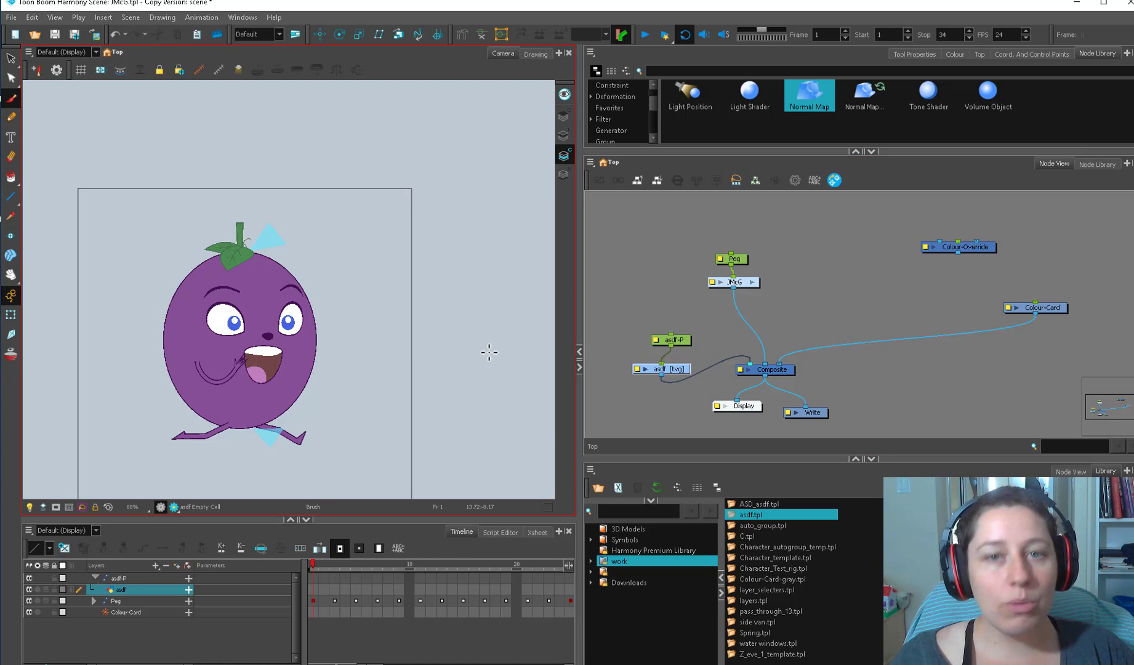
- Handwrite "Very Nice Lights." on three lines with the Brush on the asdf layer, beside the character outside the camera frame
drag(451, 395, 393, 387)
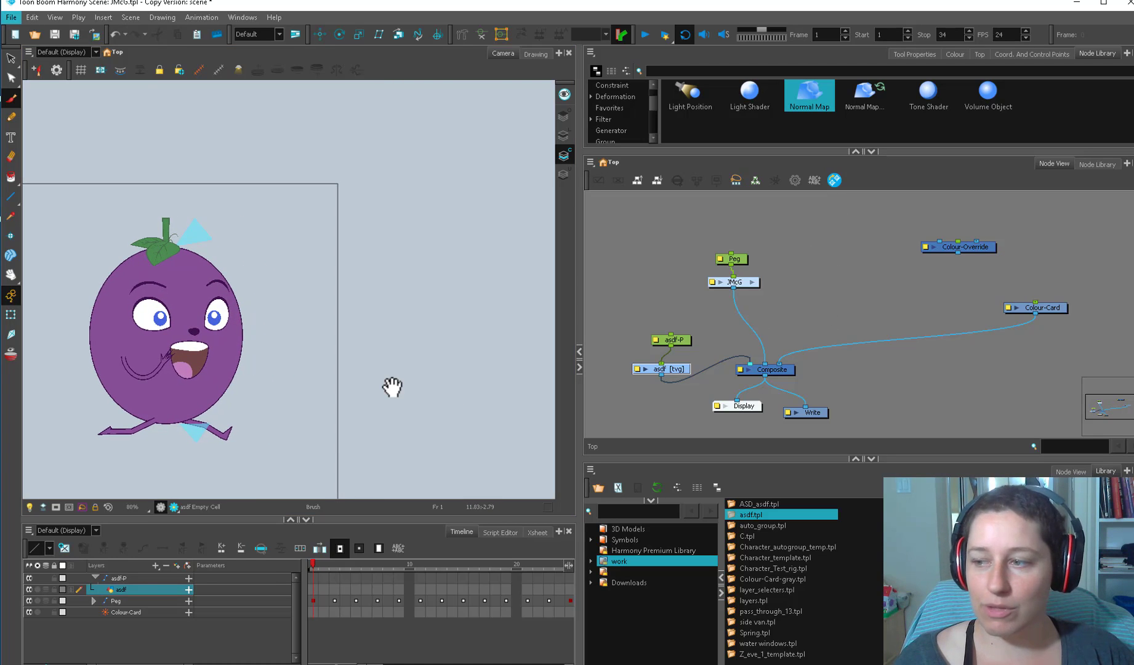
drag(675, 367, 679, 367)
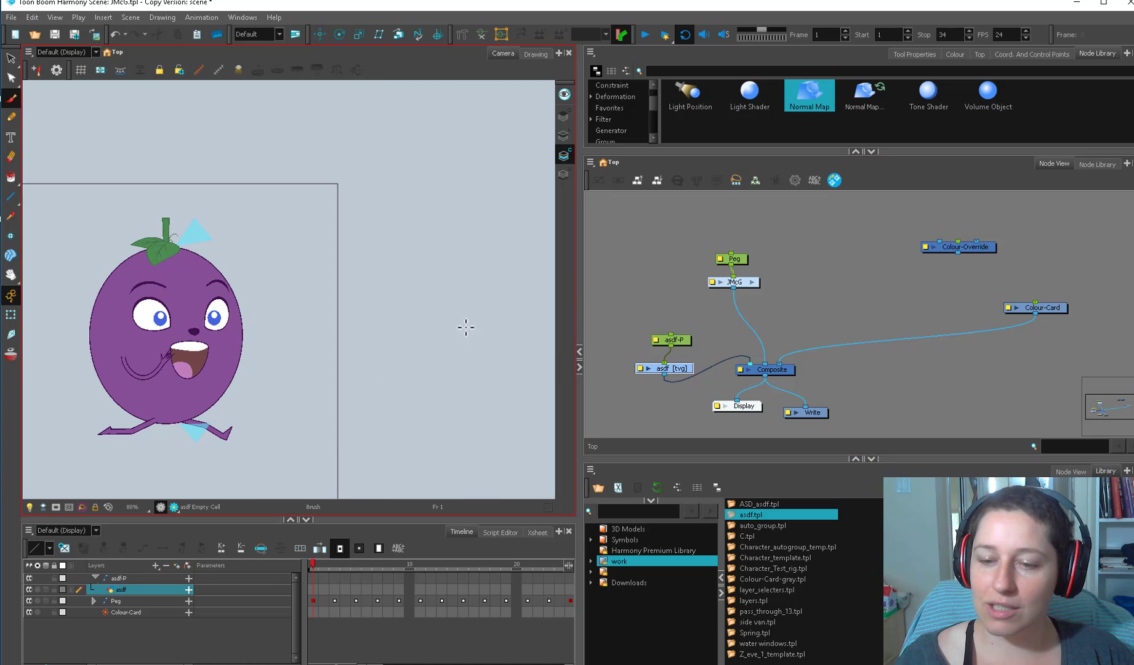
drag(373, 229, 388, 219)
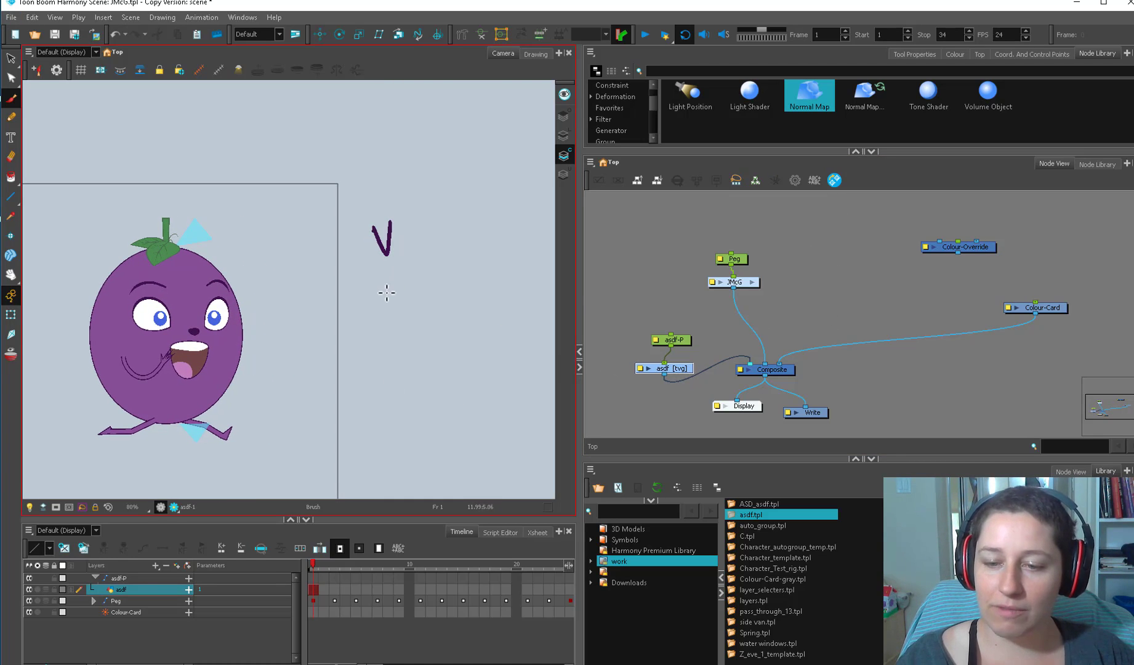
mouse_move(386, 326)
mouse_down()
mouse_move(384, 284)
mouse_move(404, 274)
mouse_move(396, 376)
mouse_up()
drag(397, 376, 420, 365)
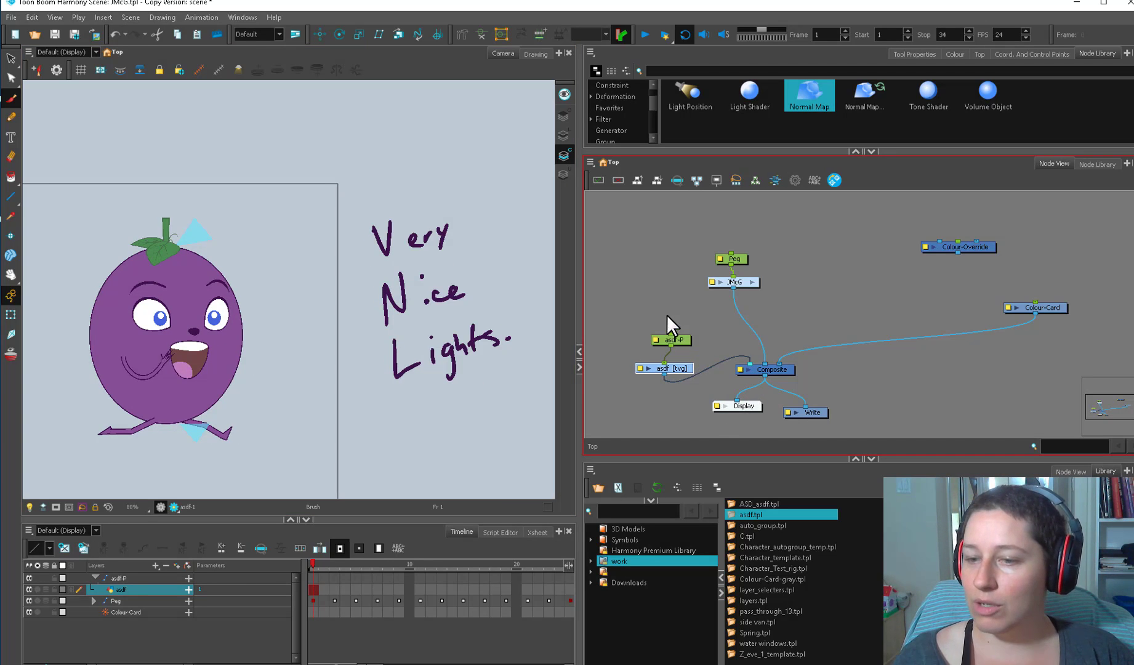
- Underline the V of "Very" and add a Volume Object node connected below JMcG, moving Peg and JMcG up for room
drag(379, 260, 396, 262)
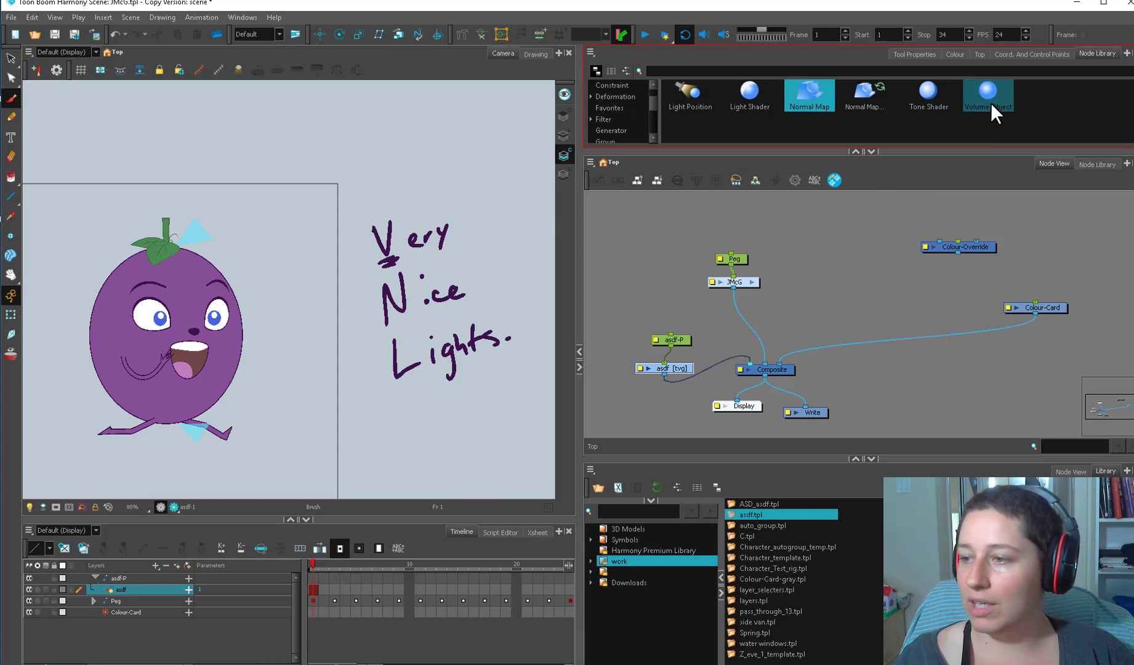
drag(990, 102, 752, 328)
drag(773, 255, 797, 243)
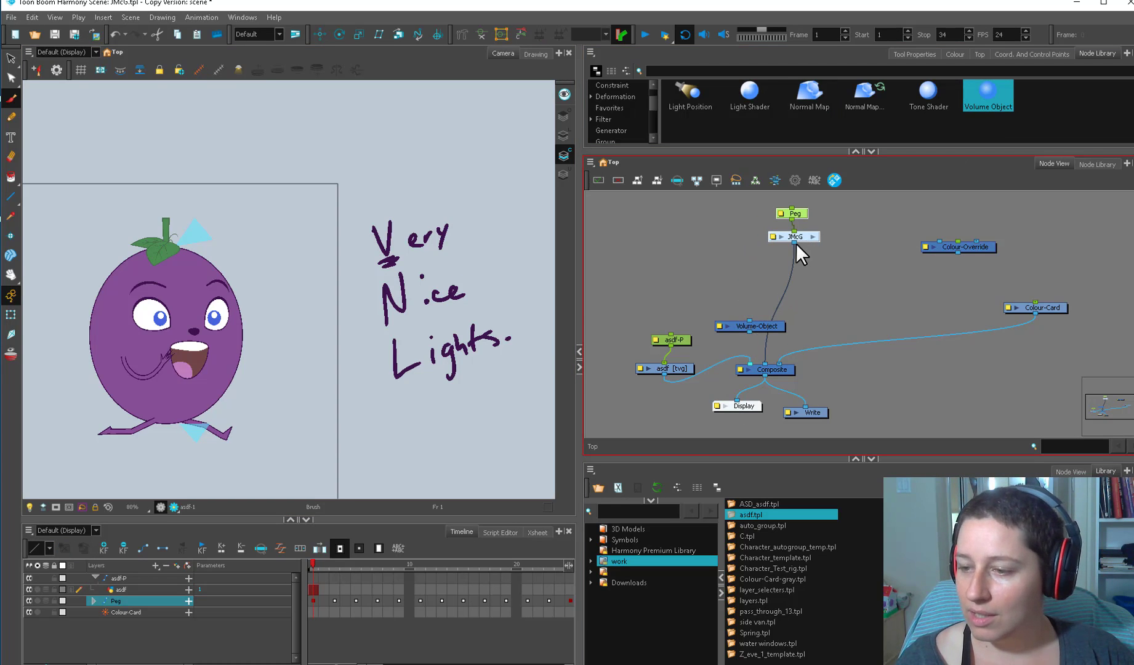
drag(754, 327, 749, 271)
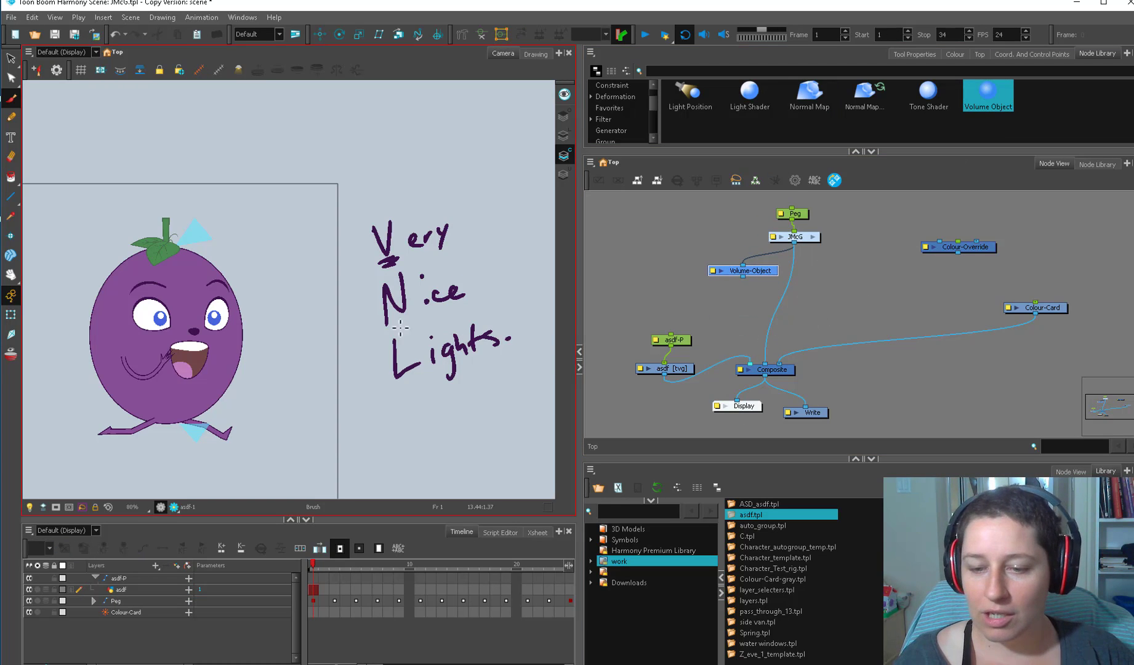
- Underline the N and L of the note and add a Normal Map node fed by Volume-Object
drag(386, 322, 412, 330)
drag(808, 103, 738, 310)
mouse_move(403, 382)
mouse_down()
mouse_move(404, 395)
mouse_move(424, 391)
mouse_up()
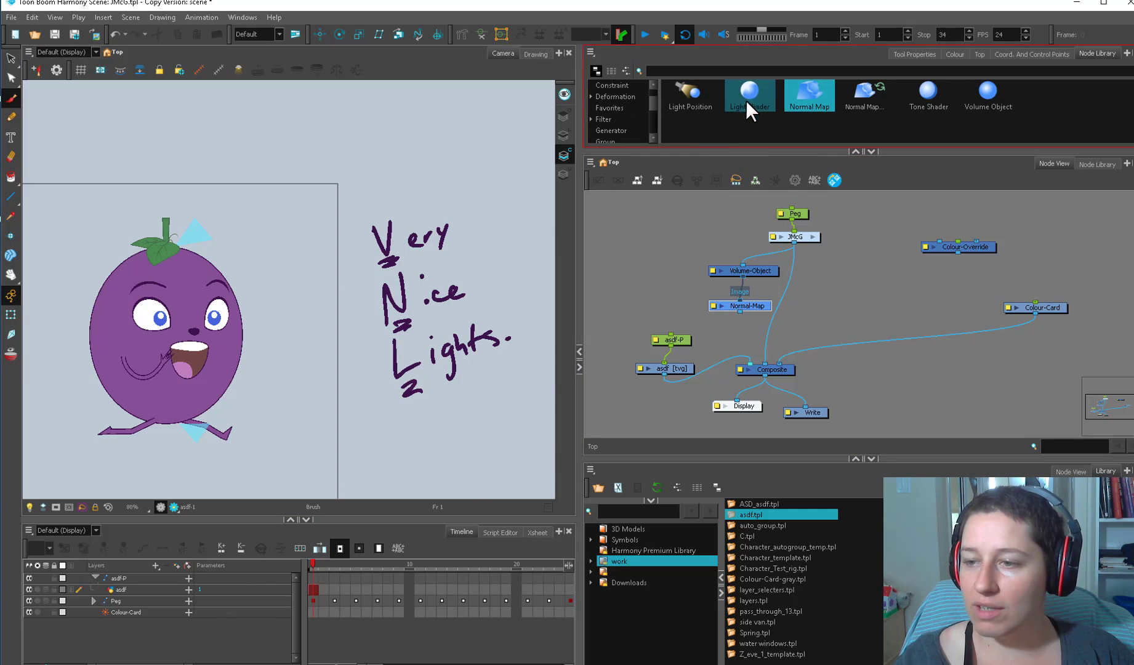
- Add a Light Shader node and a Light Position node to the network beside the Volume-Object chain
drag(747, 101, 678, 229)
drag(691, 99, 683, 295)
drag(706, 297, 838, 359)
key(2)
key(2)
key(2)
key(2)
drag(761, 154, 748, 133)
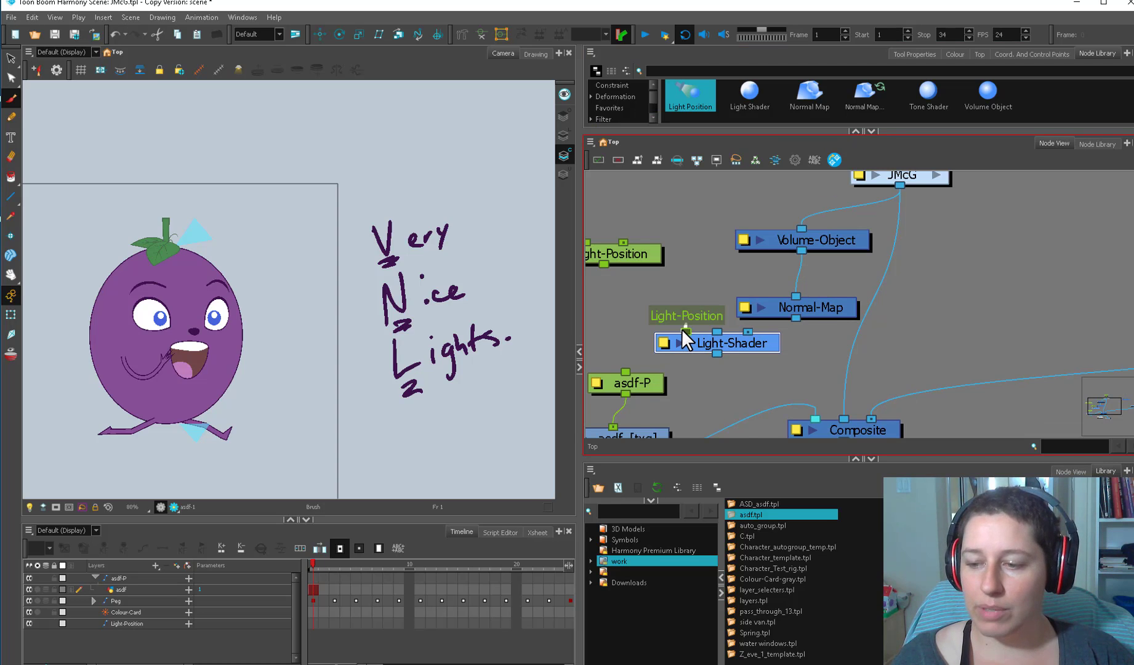
- Connect Light-Position, Normal-Map and Volume-Object to the Light-Shader's light, normal map and image inputs respectively
drag(697, 309, 724, 313)
drag(634, 268, 714, 335)
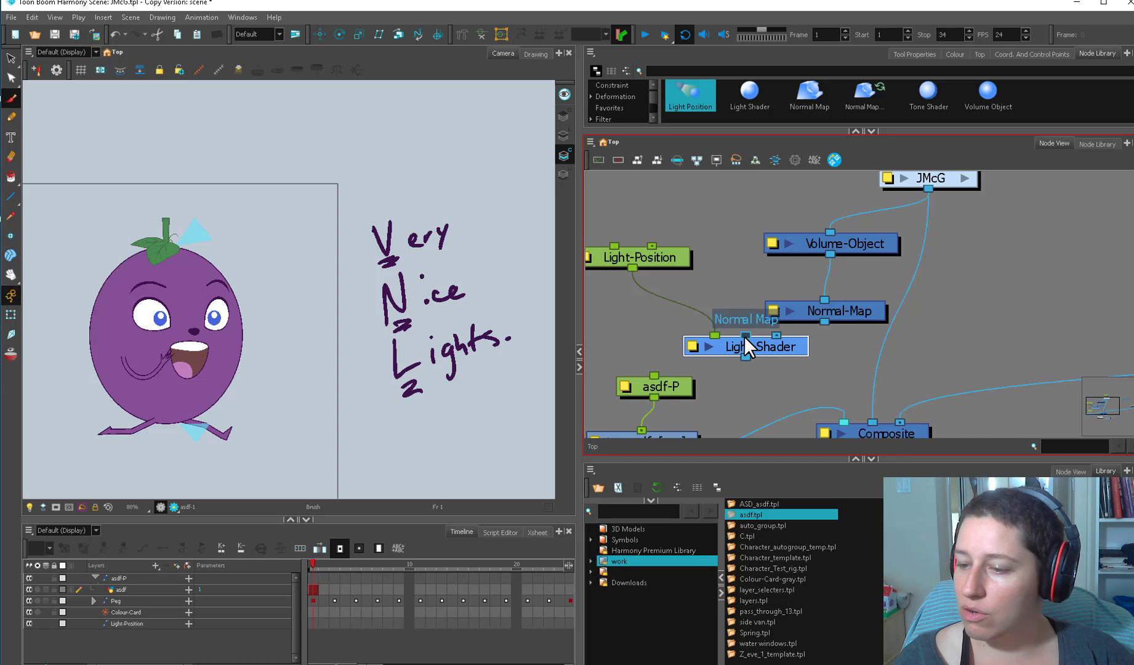
drag(825, 322, 866, 306)
drag(828, 318, 721, 326)
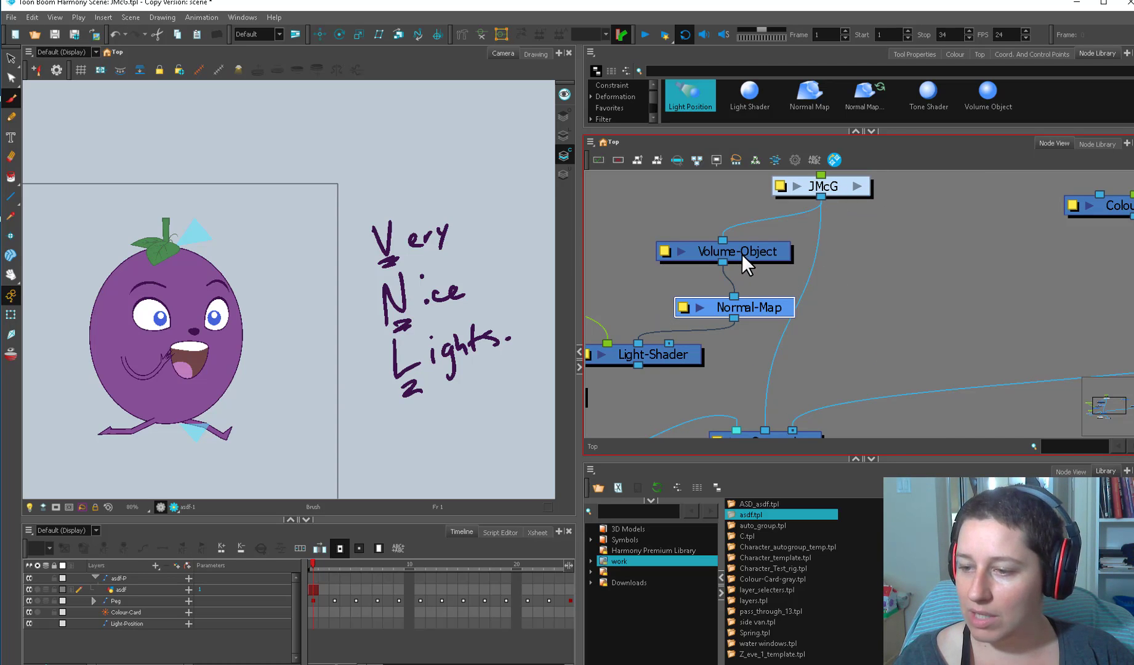
drag(741, 254, 669, 343)
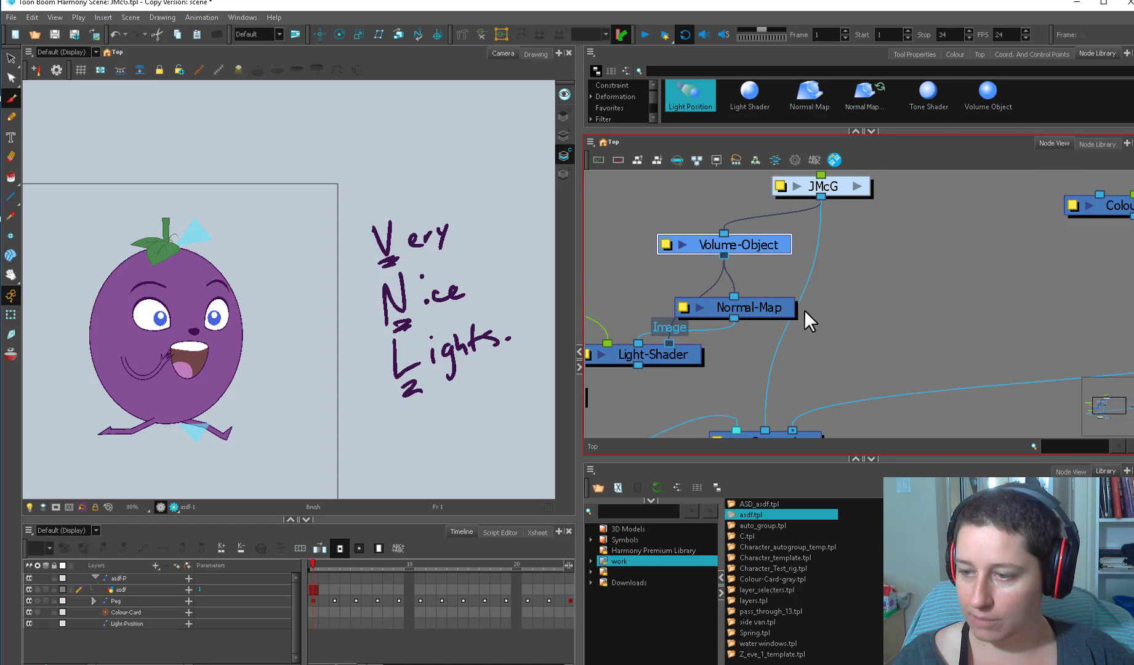
scroll(805, 310, down, 2)
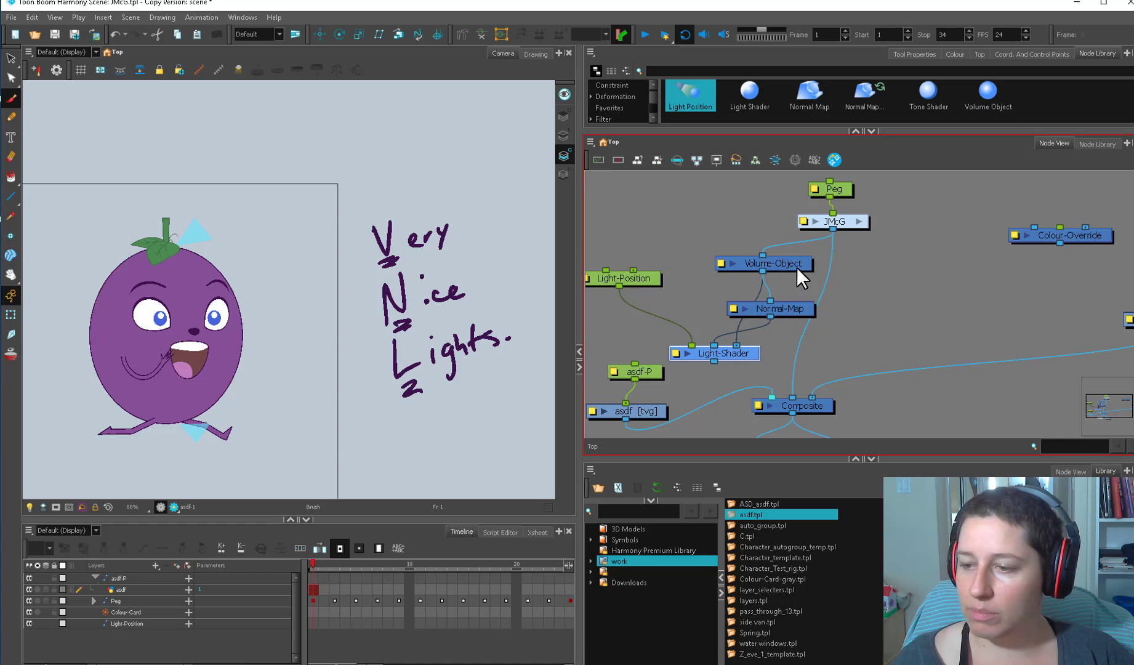
- Move the Composite, Display, Write and asdf nodes lower to make room beneath Light-Shader
drag(777, 264, 769, 264)
drag(850, 391, 668, 407)
scroll(887, 324, down, 1)
shift+click(691, 308)
drag(691, 308, 685, 353)
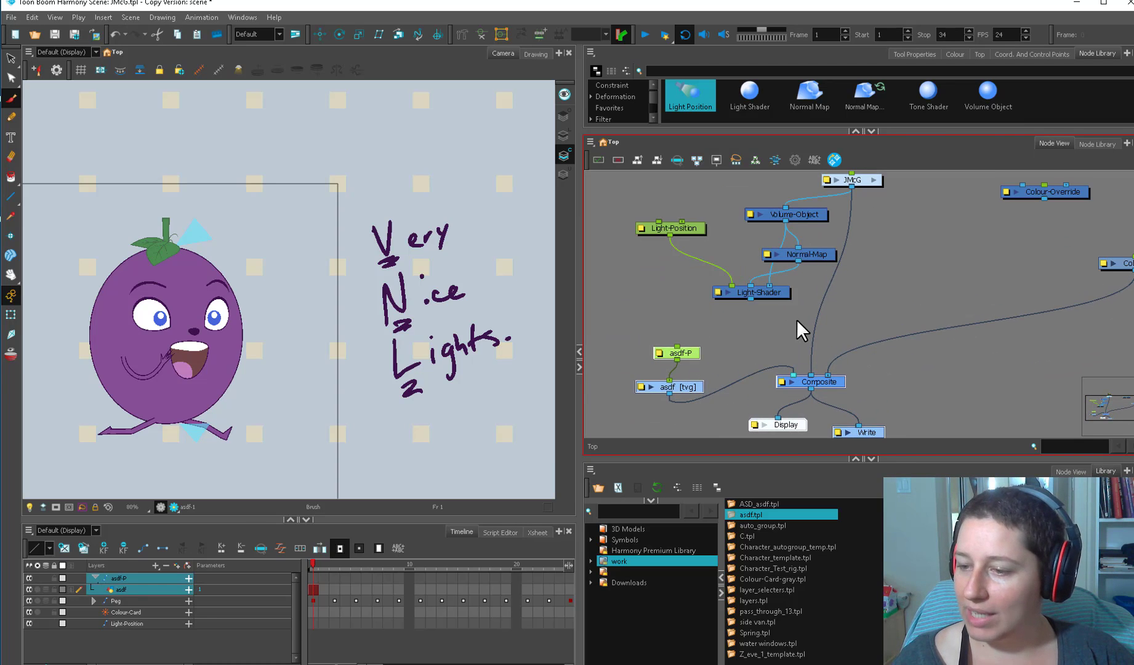
- Reposition Light-Shader and Normal-Map beneath Volume-Object and connect the Light-Shader output to Composite
drag(782, 297, 800, 313)
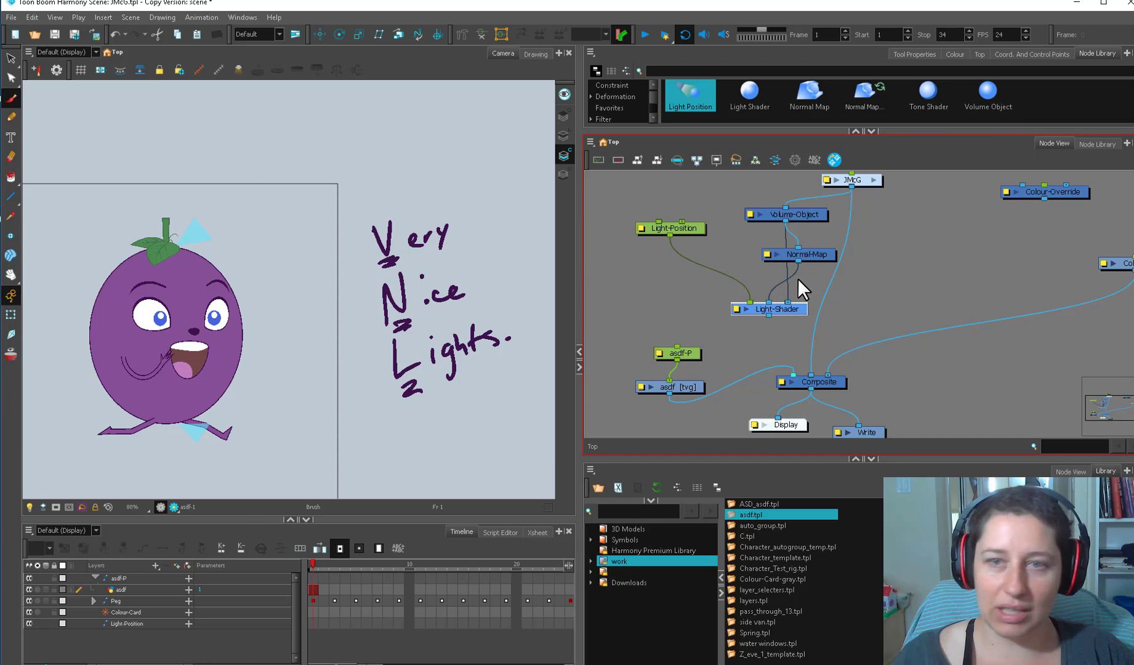
drag(831, 258, 789, 252)
drag(780, 333, 801, 377)
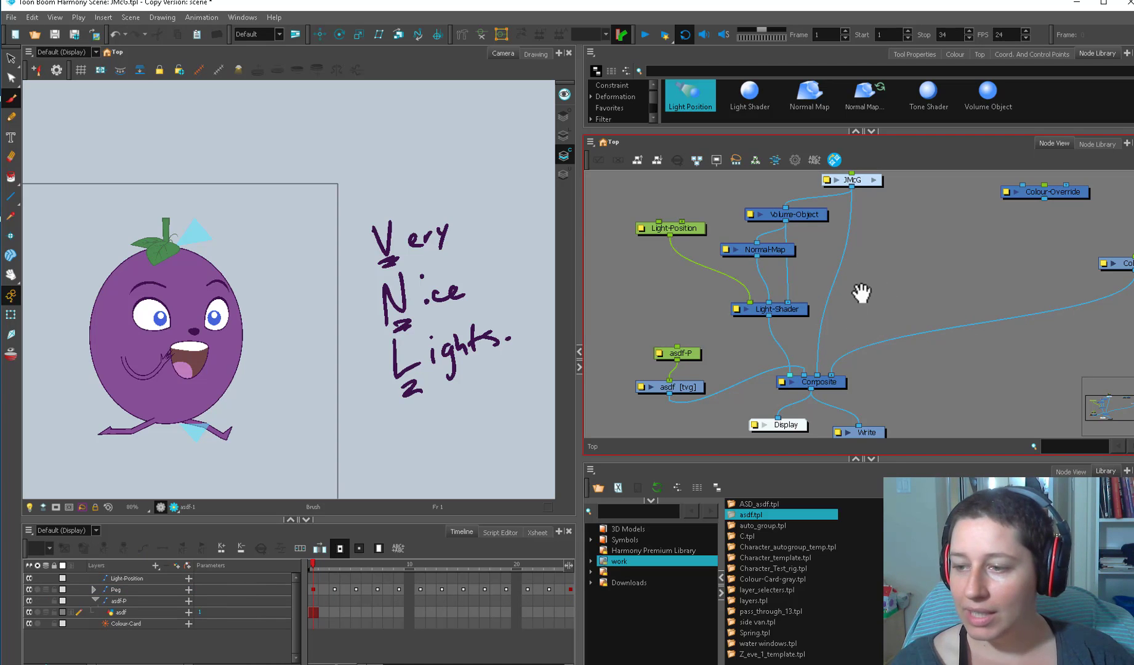
- Nudge the Normal-Map node slightly lower between Volume-Object and Light-Shader
drag(861, 293, 858, 306)
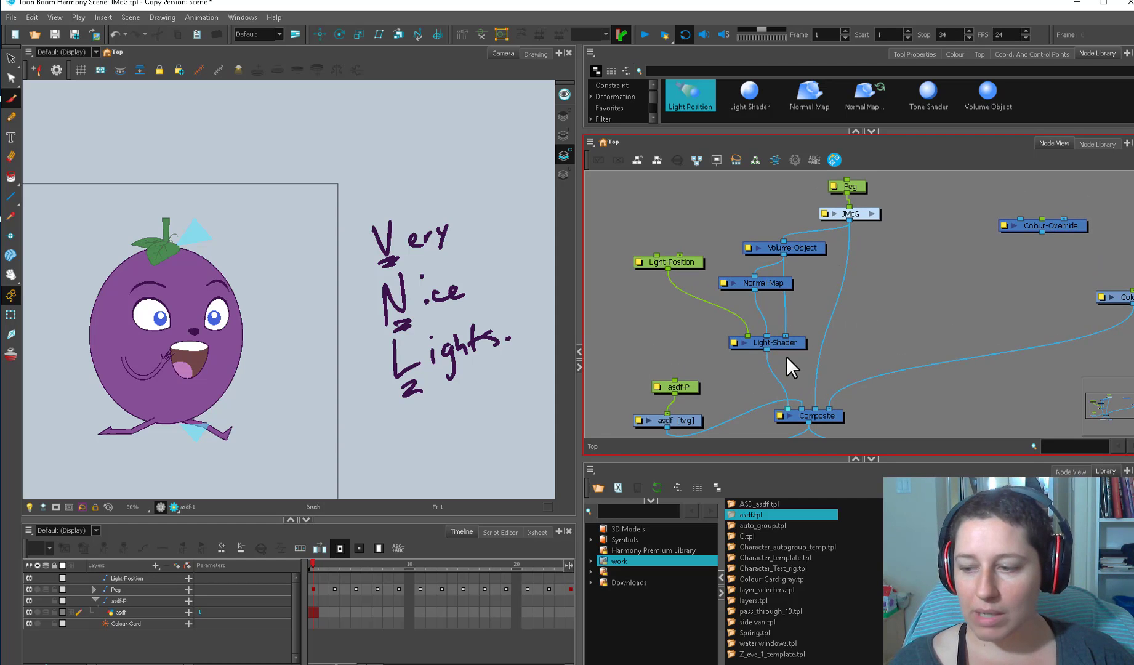
scroll(739, 348, up, 1)
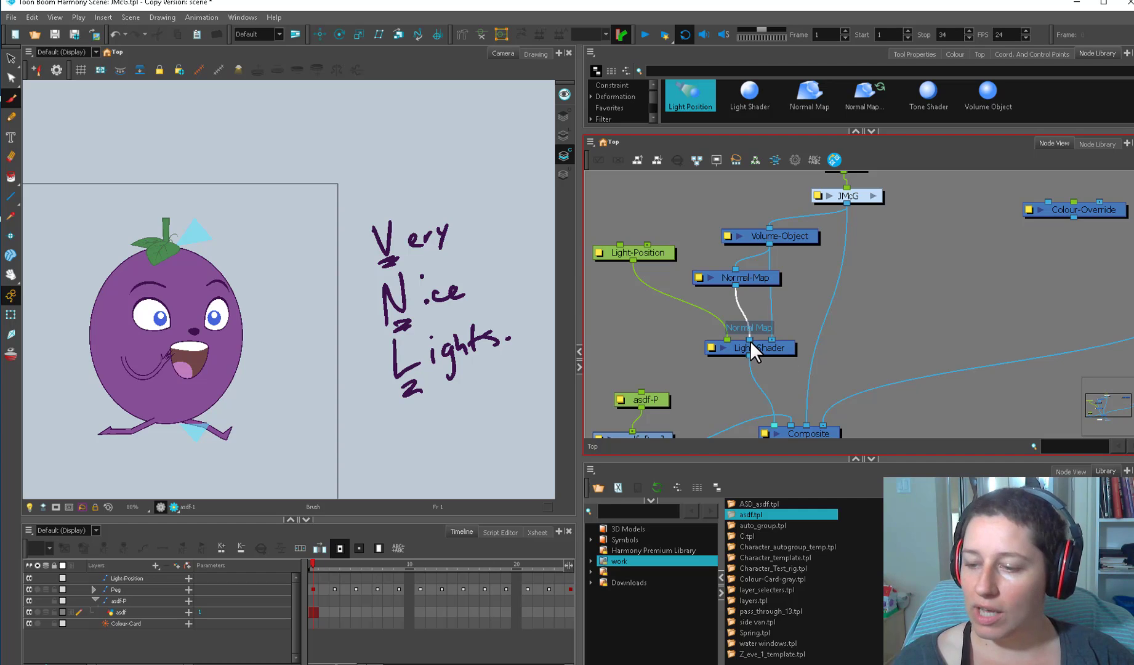
click(750, 340)
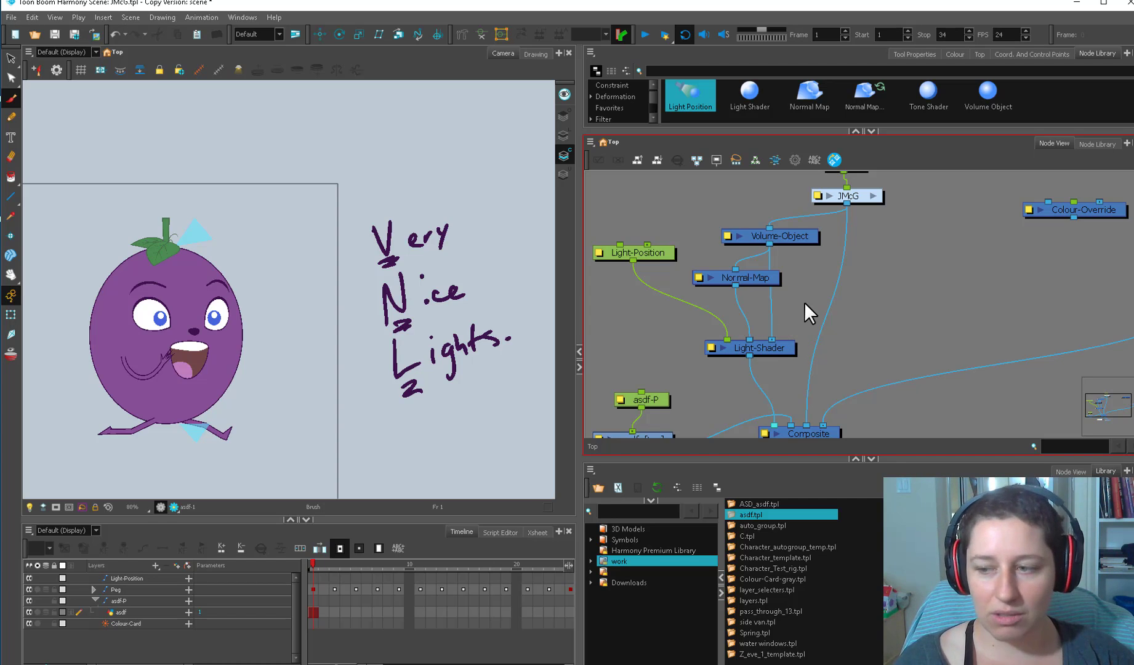
drag(770, 276, 807, 303)
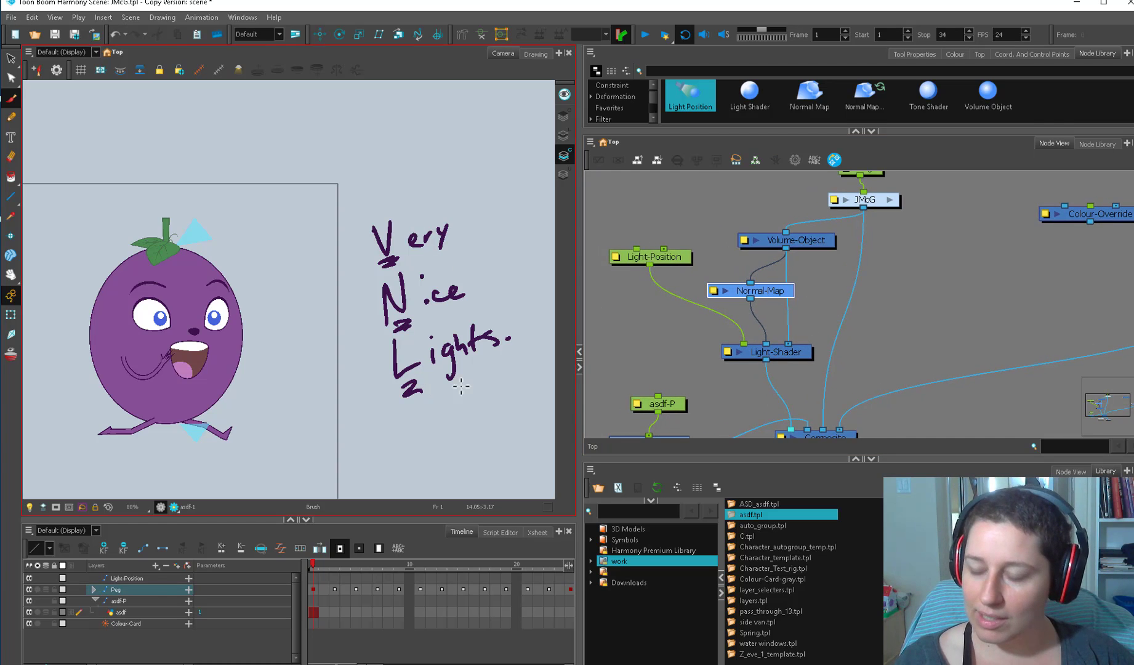
- Open the layer properties of the Volume-Object node and move the dialog clear of the node network
click(845, 275)
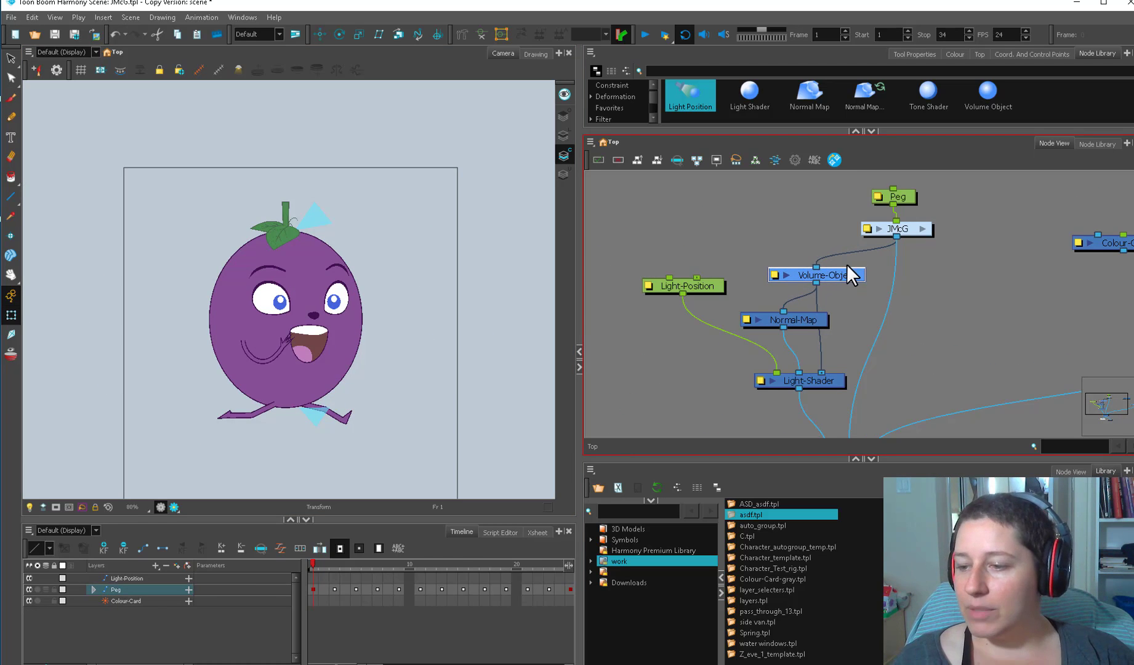
double_click(848, 271)
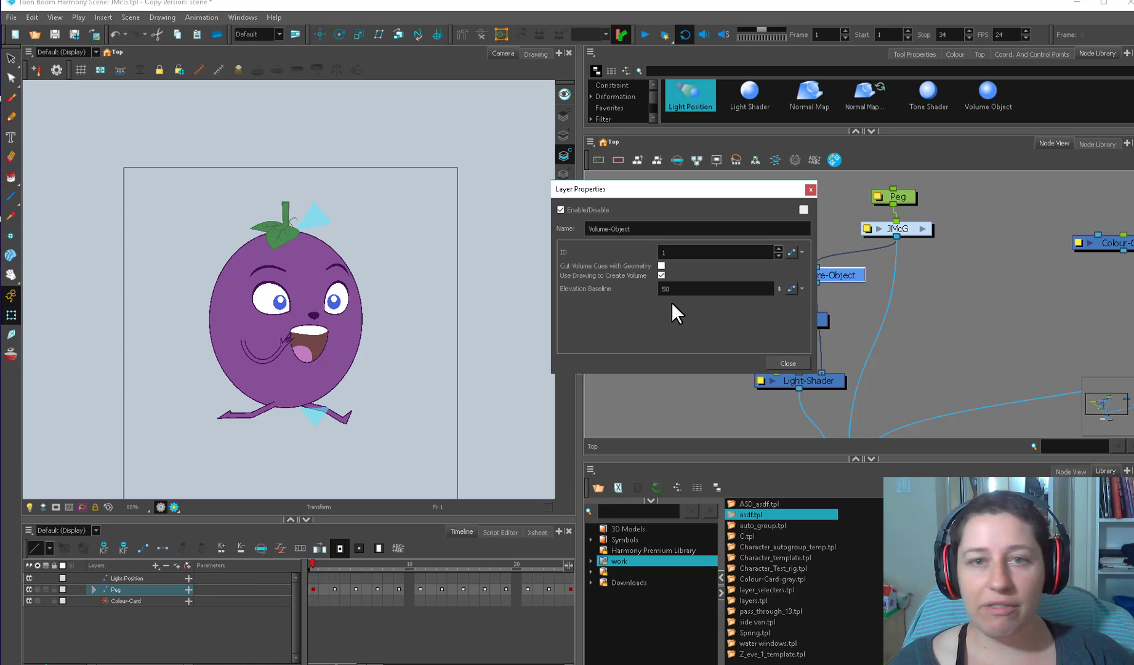
drag(730, 183, 659, 186)
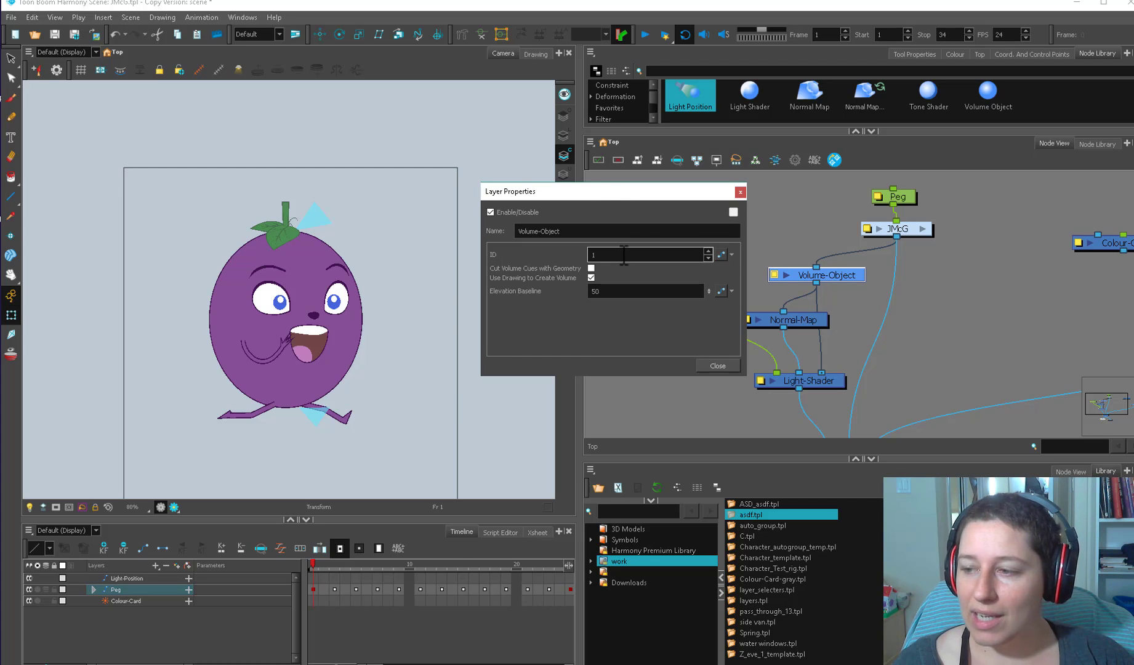
- Add a second Volume Object node to the network and set its ID to 2
drag(987, 102, 920, 310)
click(606, 260)
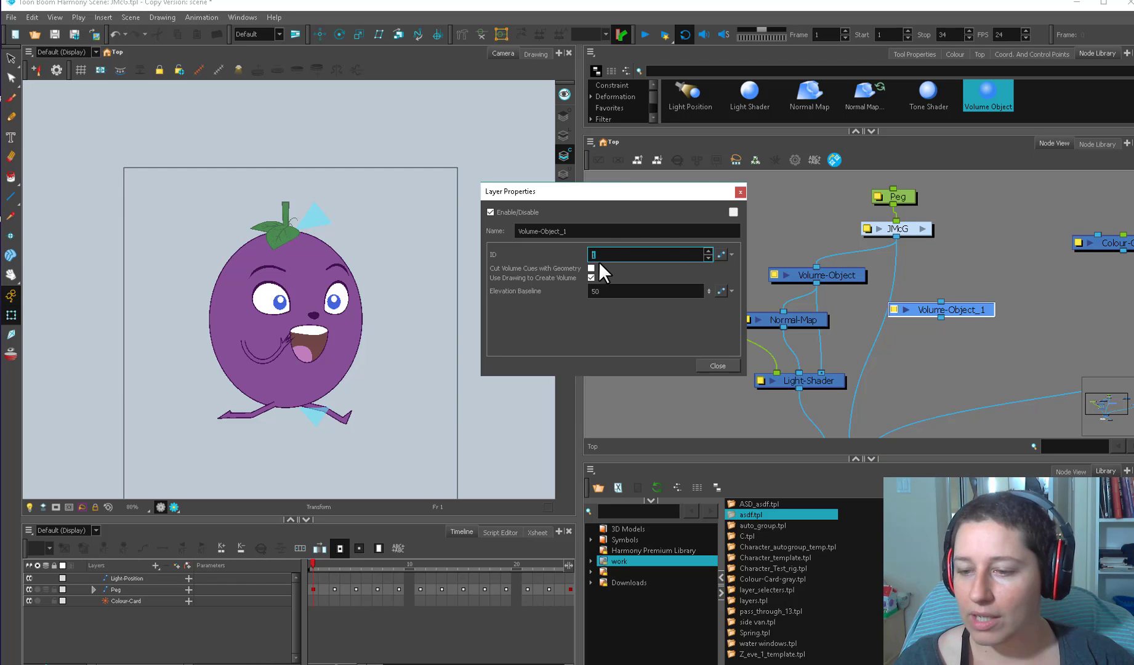
click(664, 329)
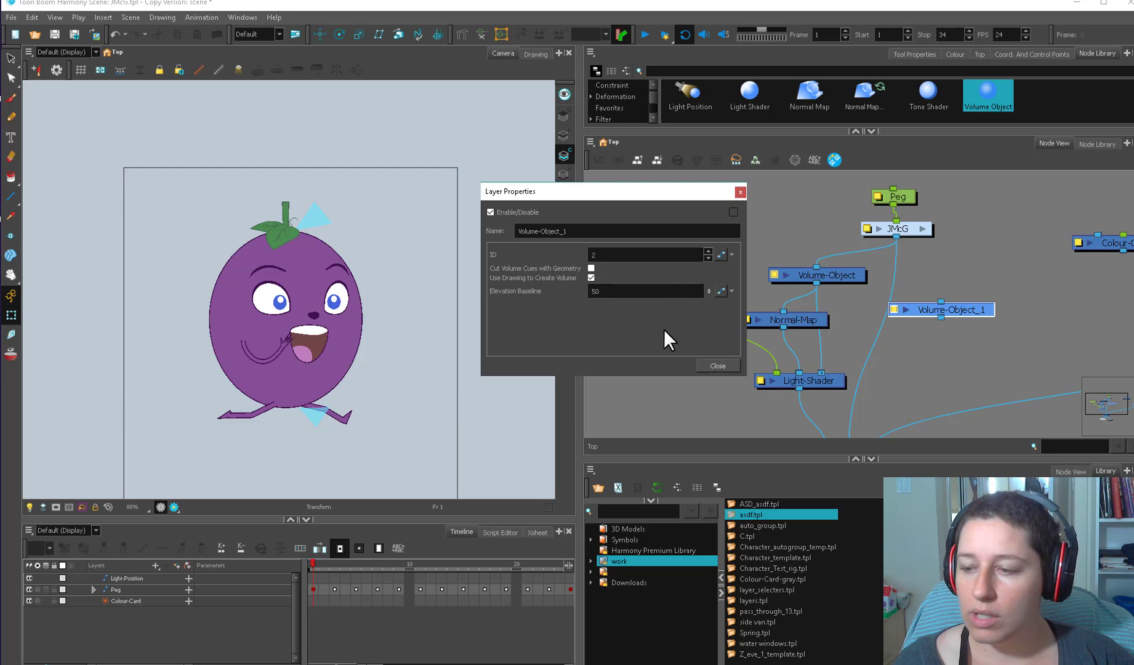
- Duplicate the Peg and JMcG nodes and connect the copied drawing's output to Volume-Object_1
drag(955, 248, 873, 190)
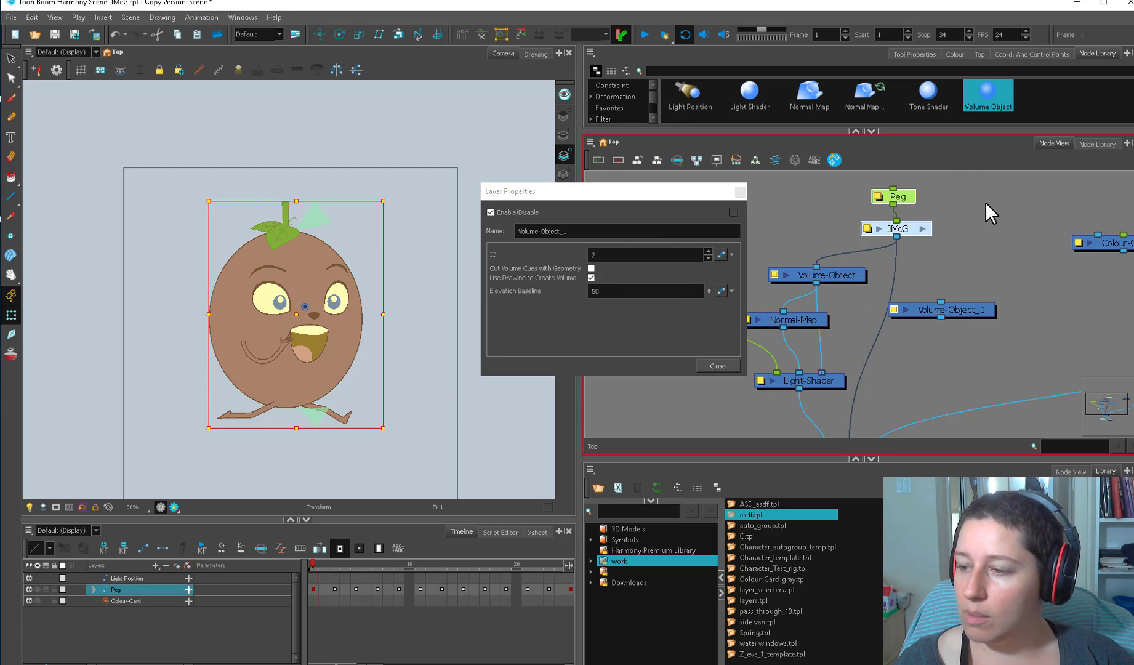
key(ctrl+v)
drag(1022, 249, 982, 296)
- Inspect the layer properties of Volume-Object and Volume-Object_1 and try to edit the second node's name
click(774, 275)
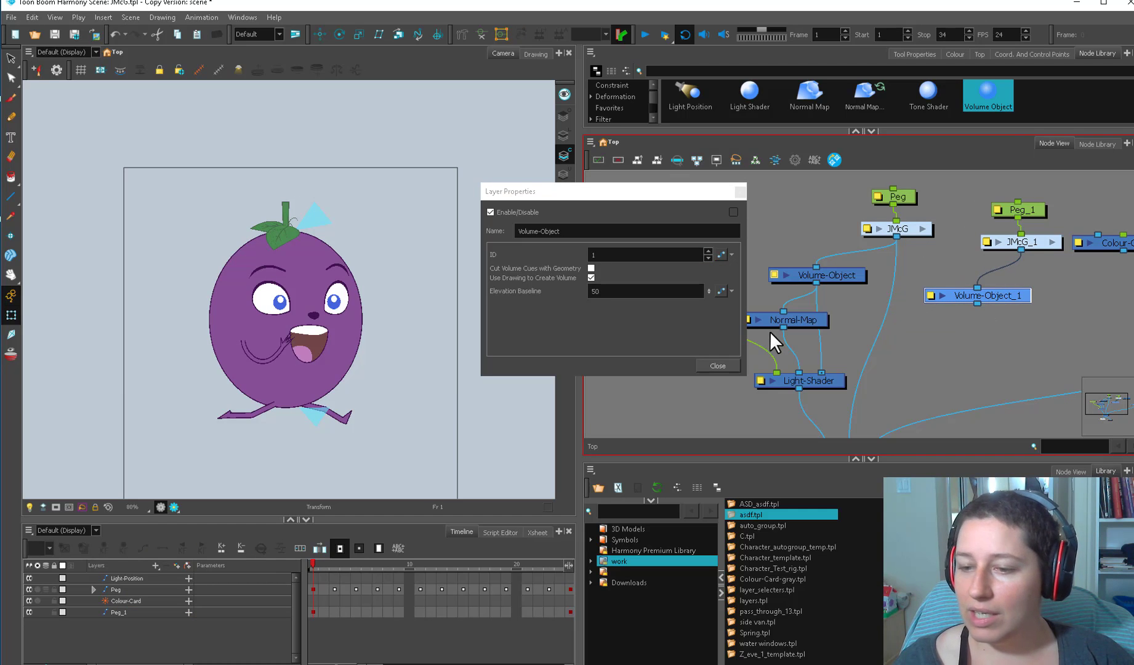
click(830, 279)
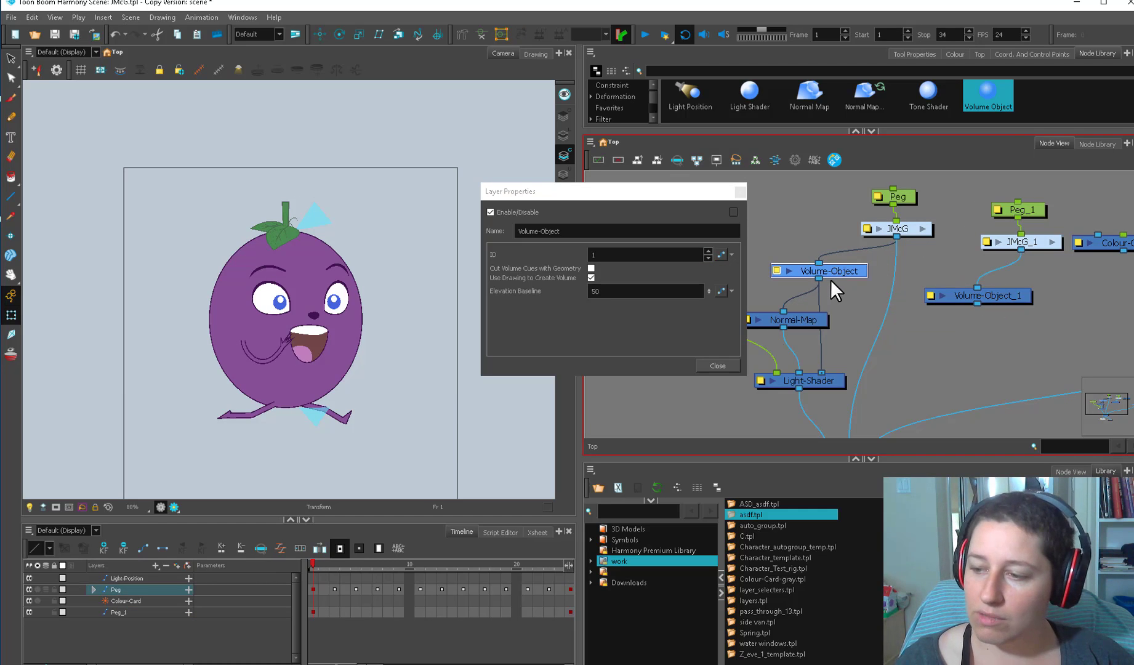
ctrl+click(969, 298)
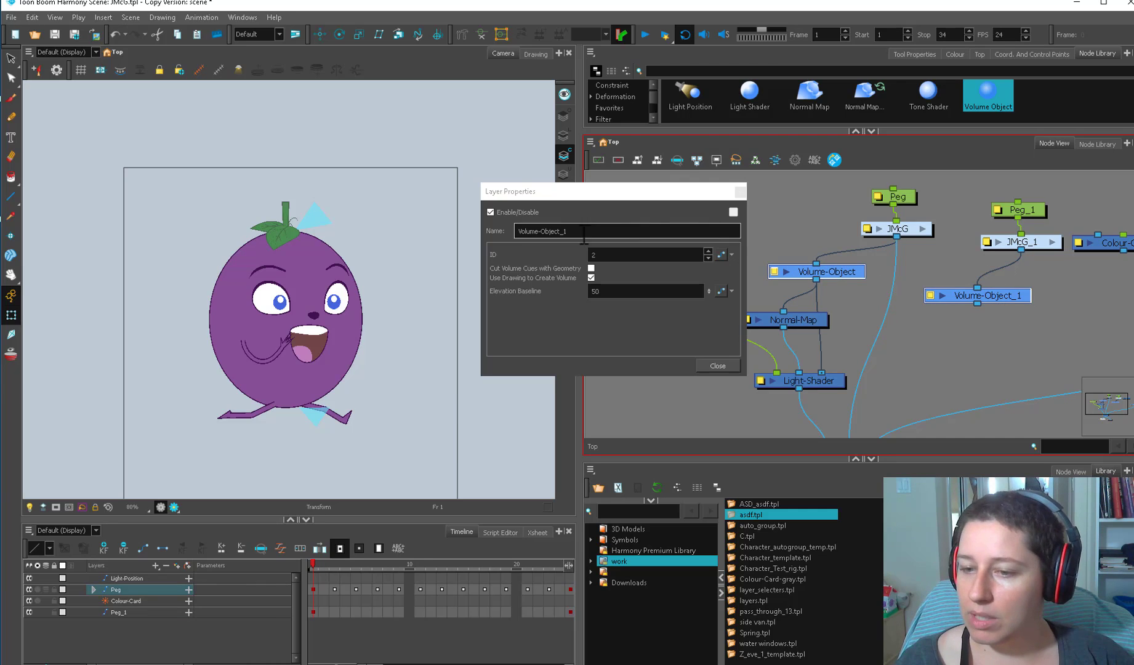
drag(565, 232, 638, 232)
text(2)
click(772, 272)
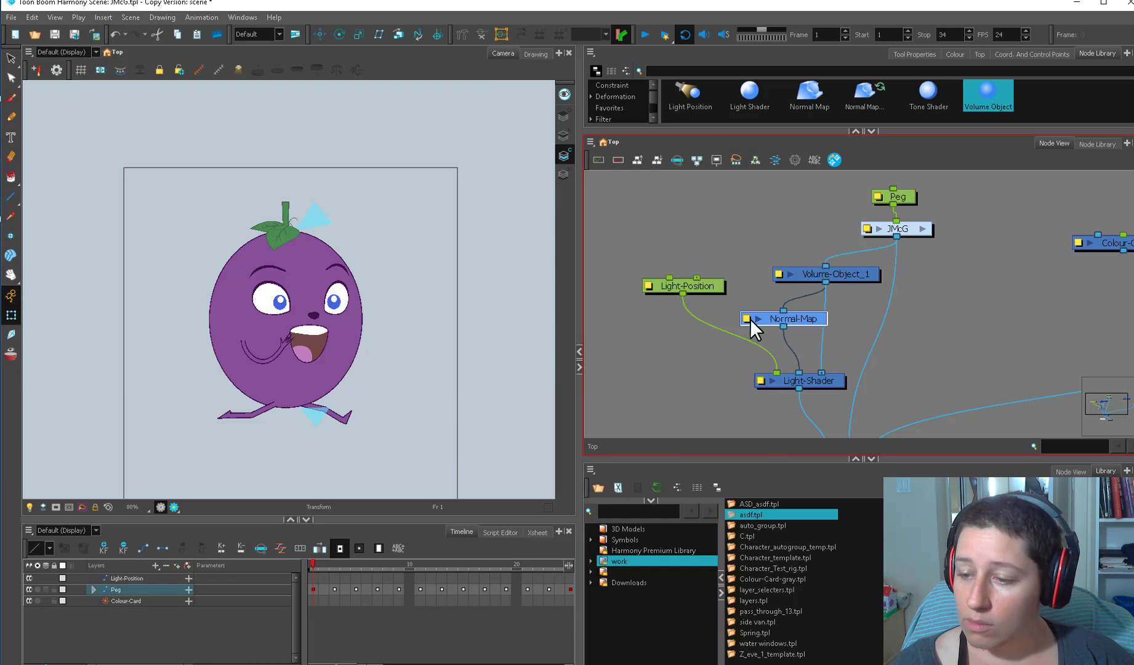
- Add Object 1 to the Normal-Map's Volume Creation list and move the properties dialog clear of the node network
click(749, 319)
drag(670, 194, 646, 128)
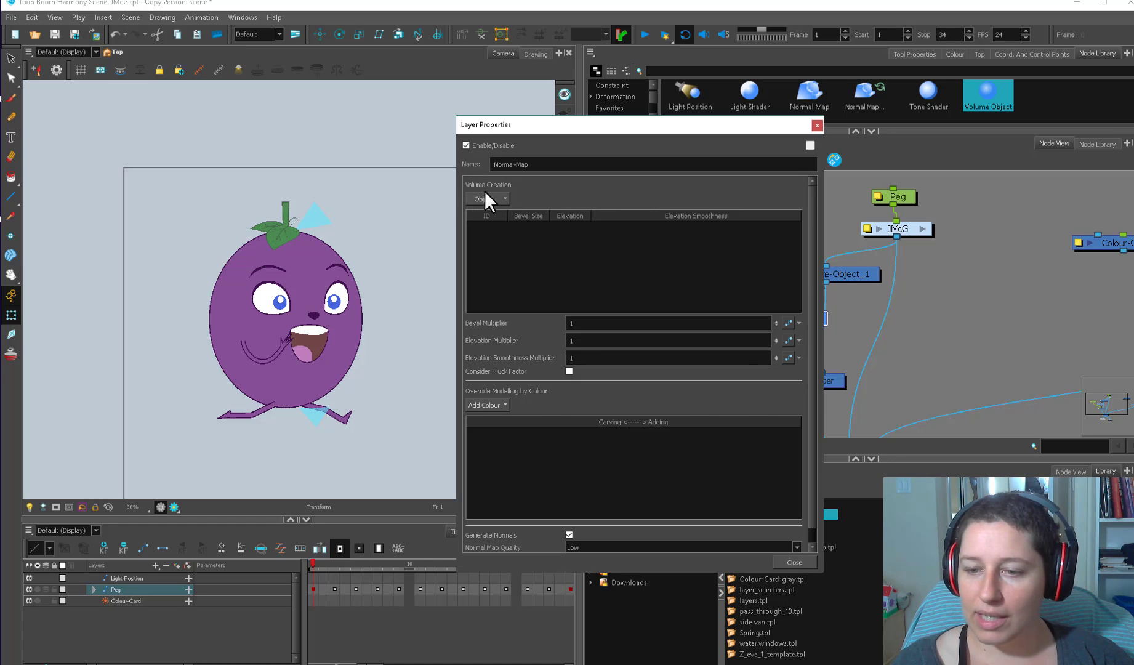
click(502, 199)
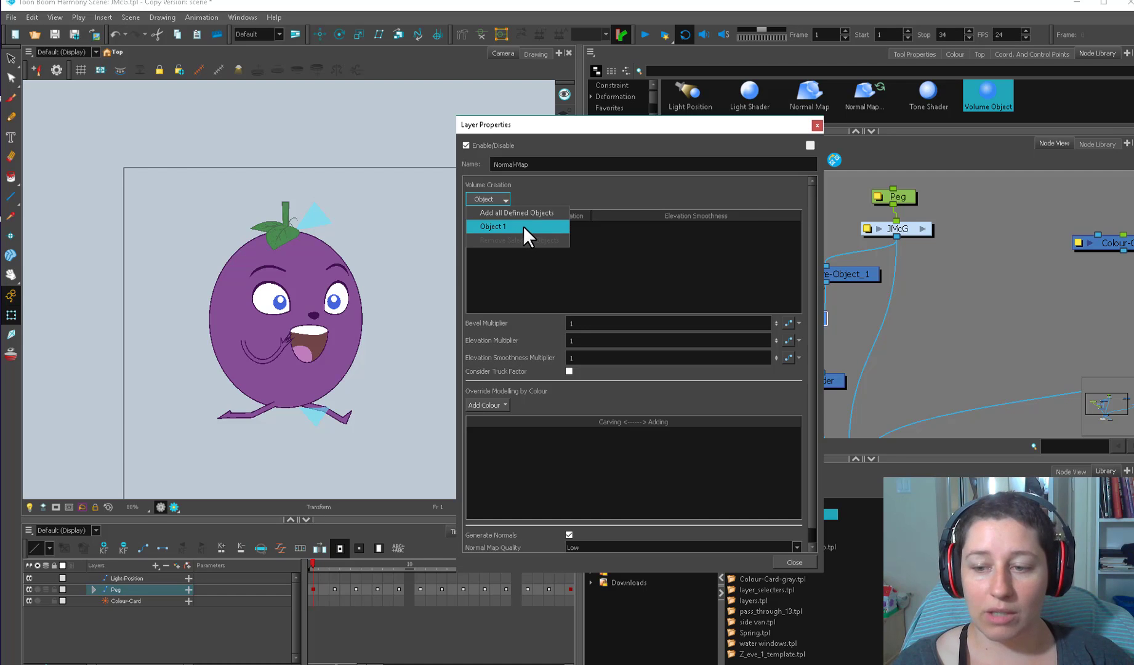
click(523, 226)
drag(663, 129, 479, 141)
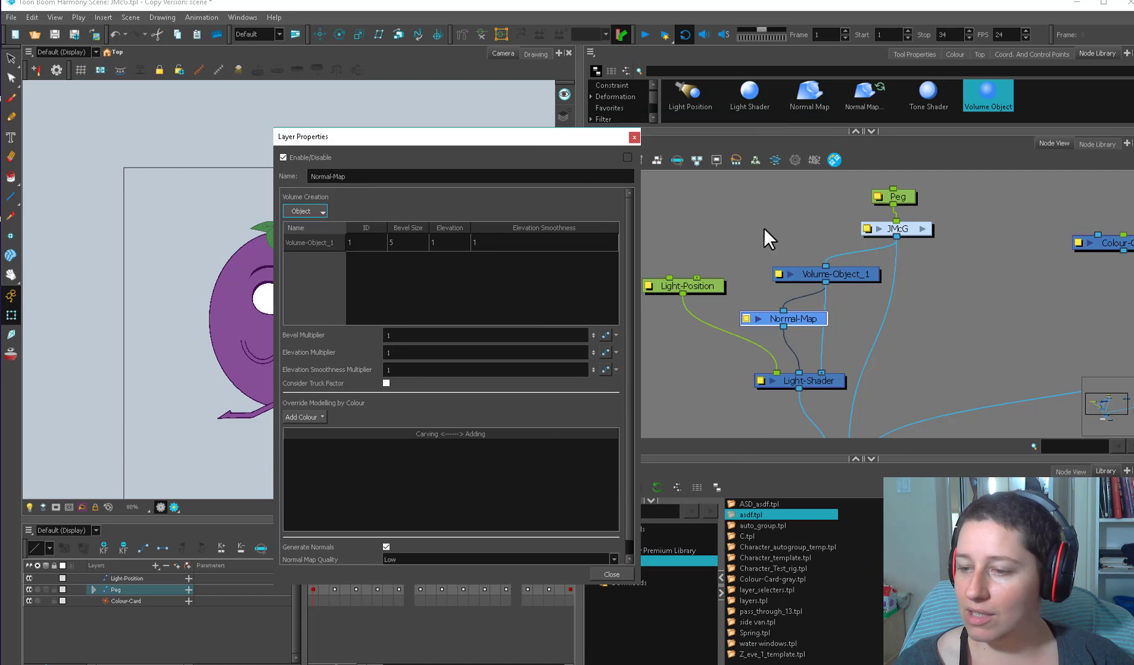
- Check the layer properties of Volume-Object_1, close them, and switch the camera to the rendered preview
double_click(780, 274)
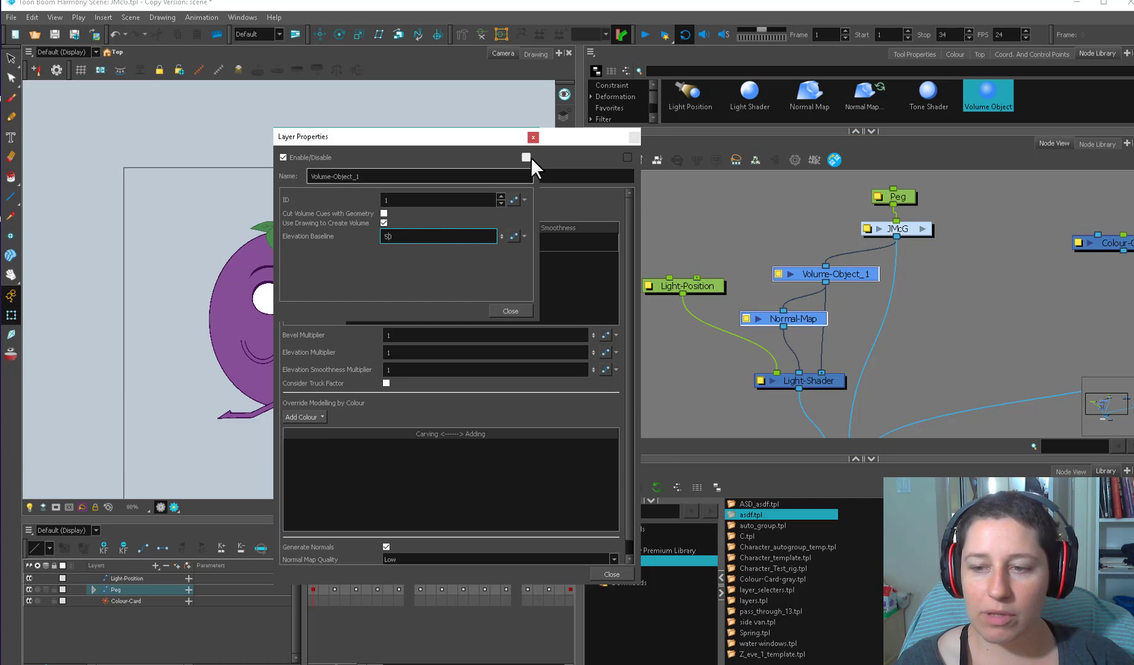
click(533, 136)
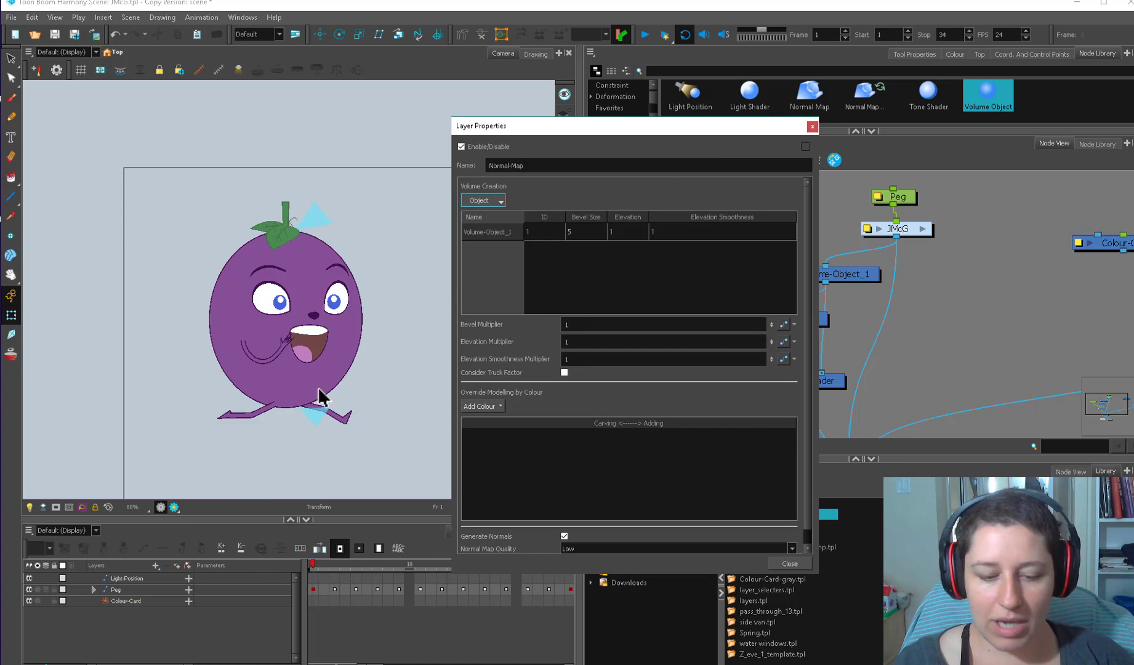
click(174, 507)
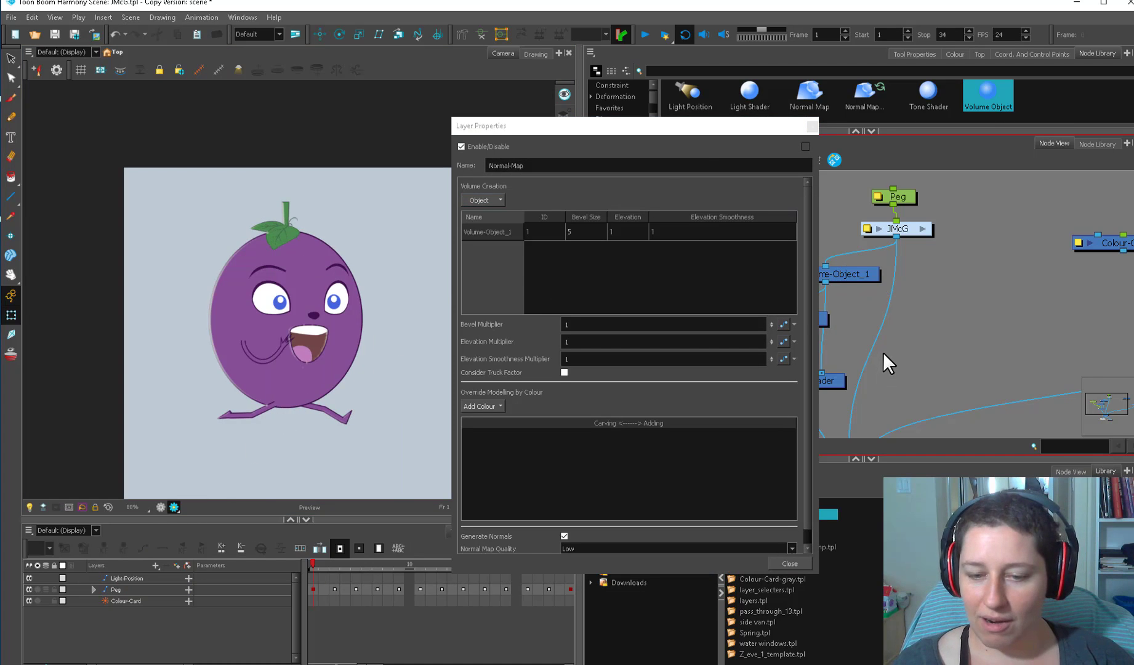
- Add all defined objects to the Normal-Map's Volume Creation list
drag(896, 359, 1013, 388)
click(496, 199)
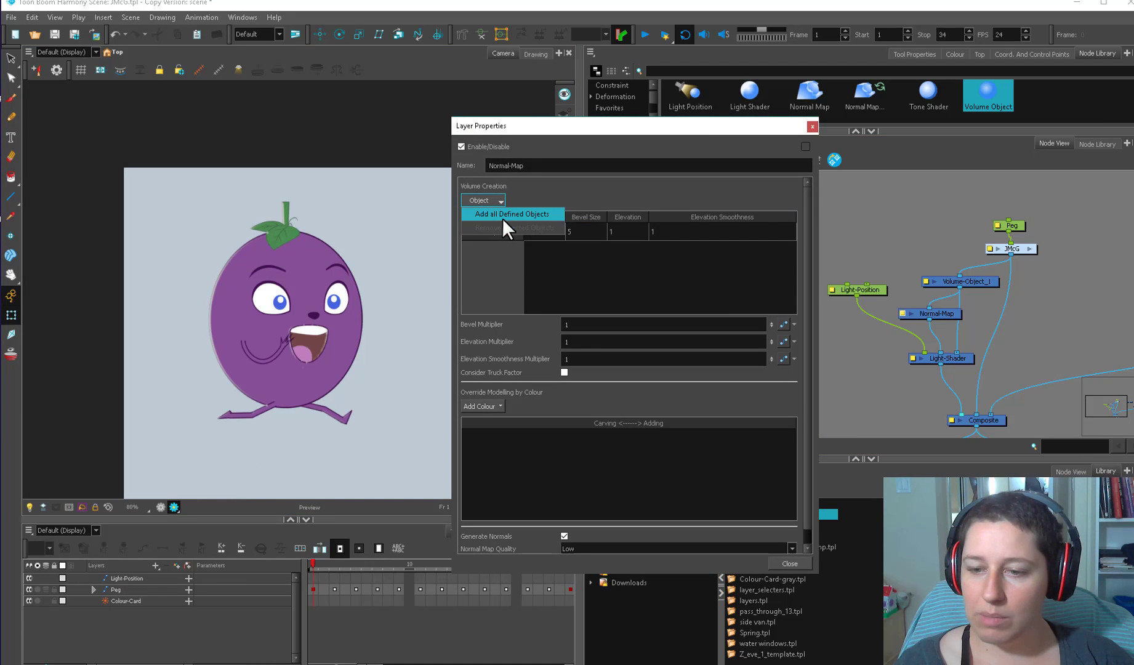
click(566, 255)
click(483, 200)
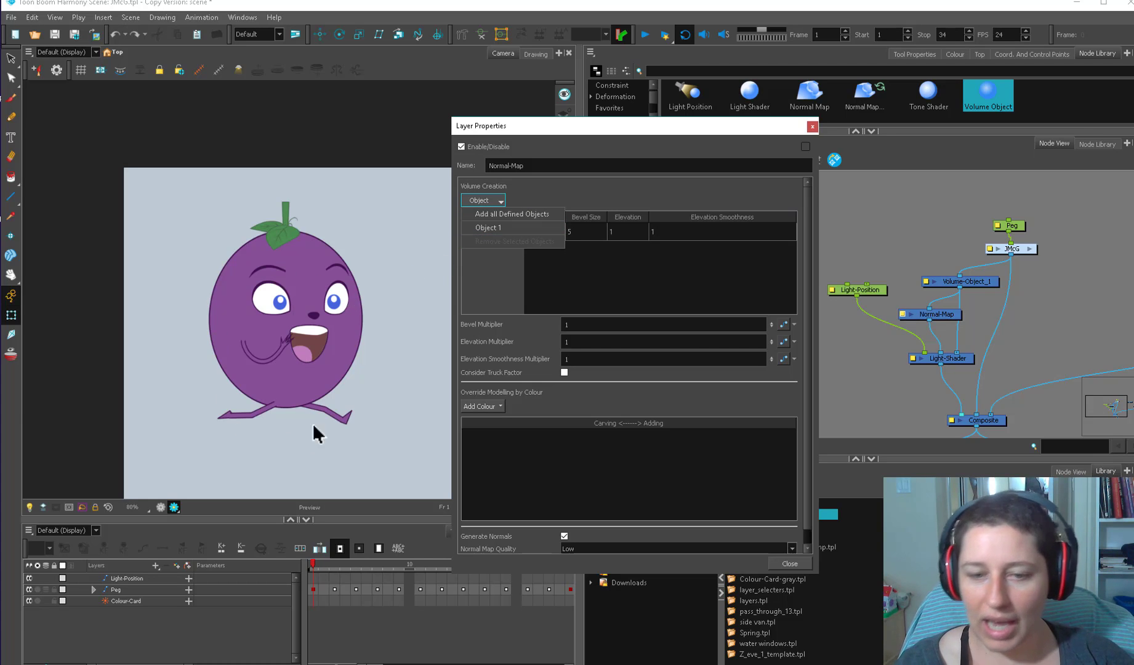
click(496, 214)
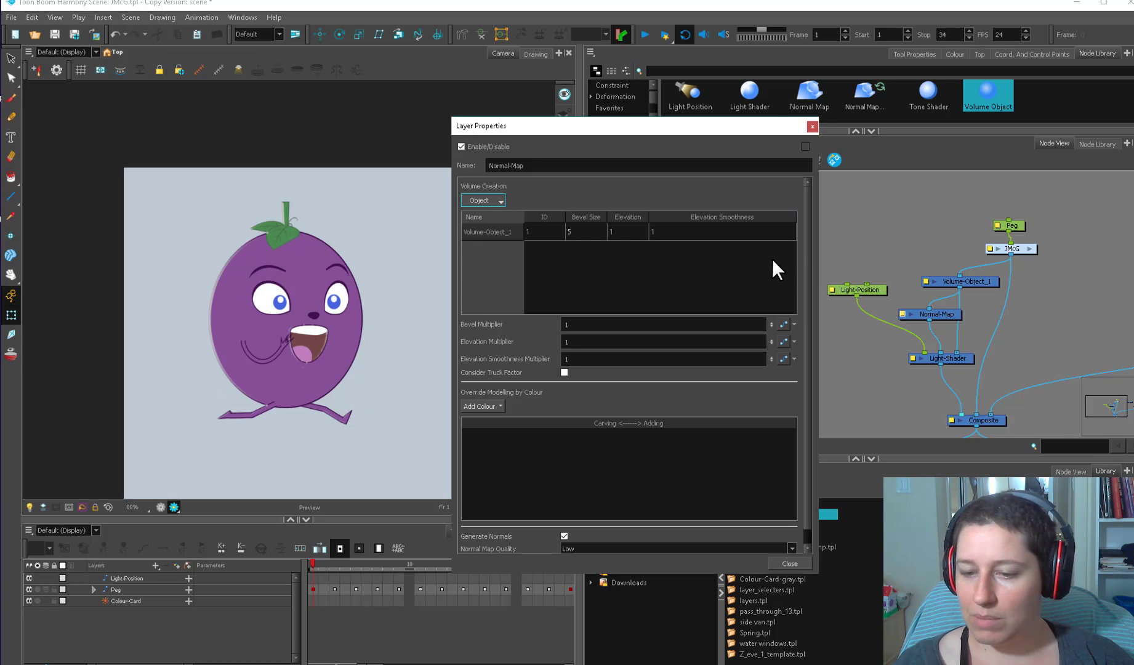
- Connect the Normal-Map output to a Display node to preview the normals in the camera
drag(1007, 395, 1017, 357)
mouse_move(942, 284)
mouse_down()
mouse_move(941, 405)
mouse_move(952, 413)
mouse_move(896, 391)
mouse_move(902, 373)
mouse_up()
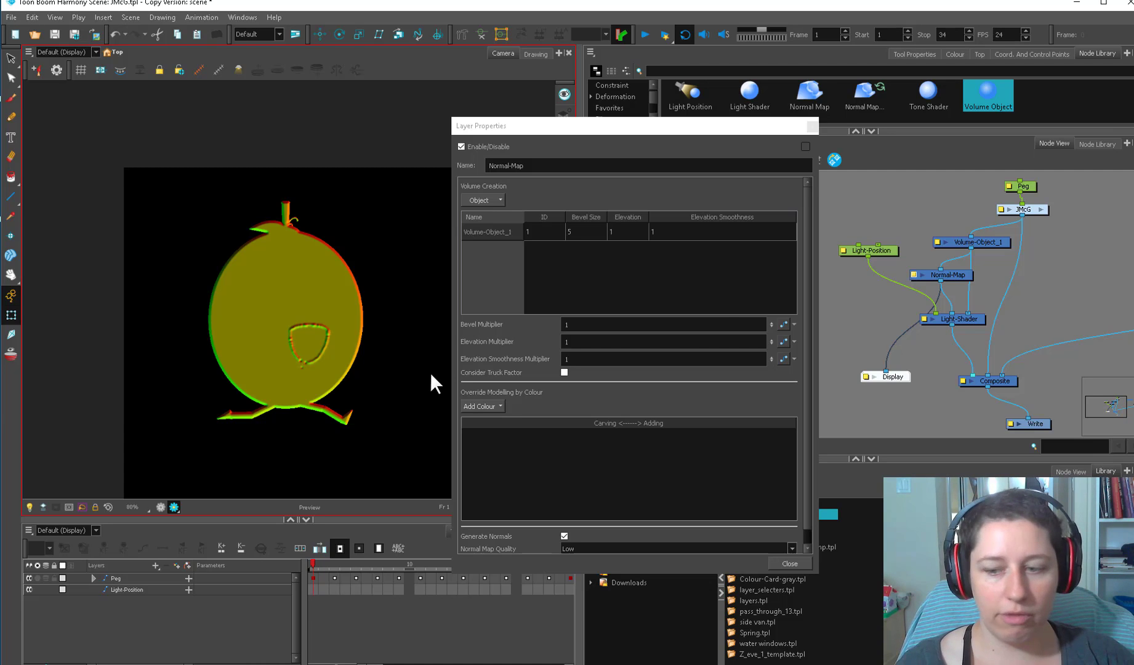
- Enter 5 as the Bevel Size of Volume-Object_1 in the Normal-Map properties
click(541, 232)
click(582, 232)
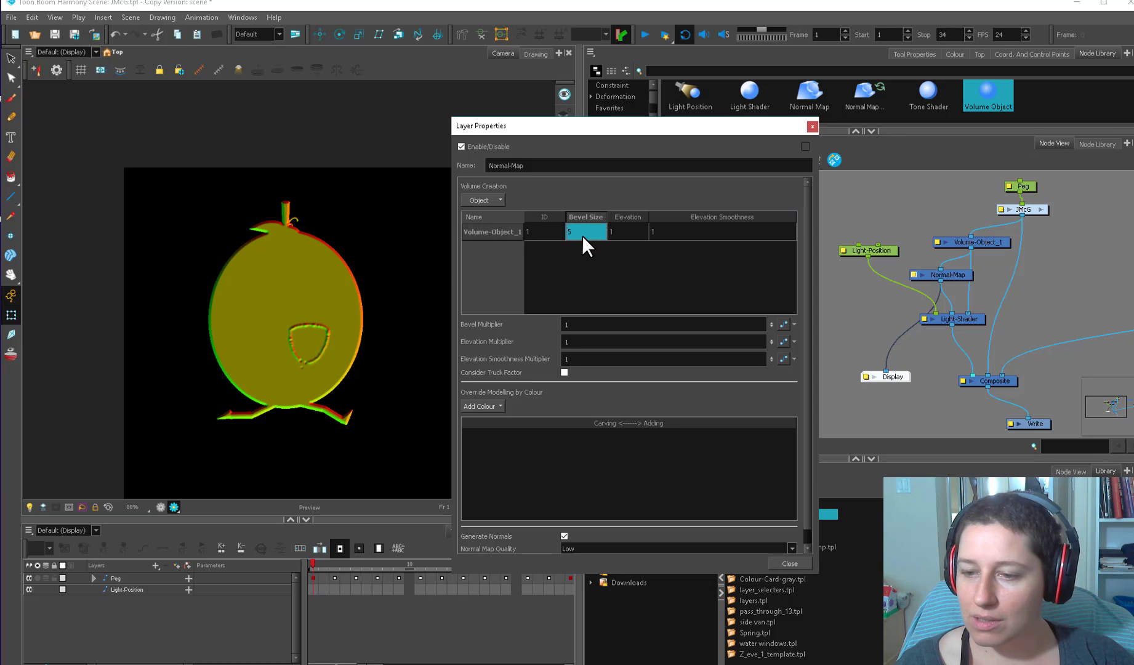
key(BackSpace)
text(5)
key(Return)
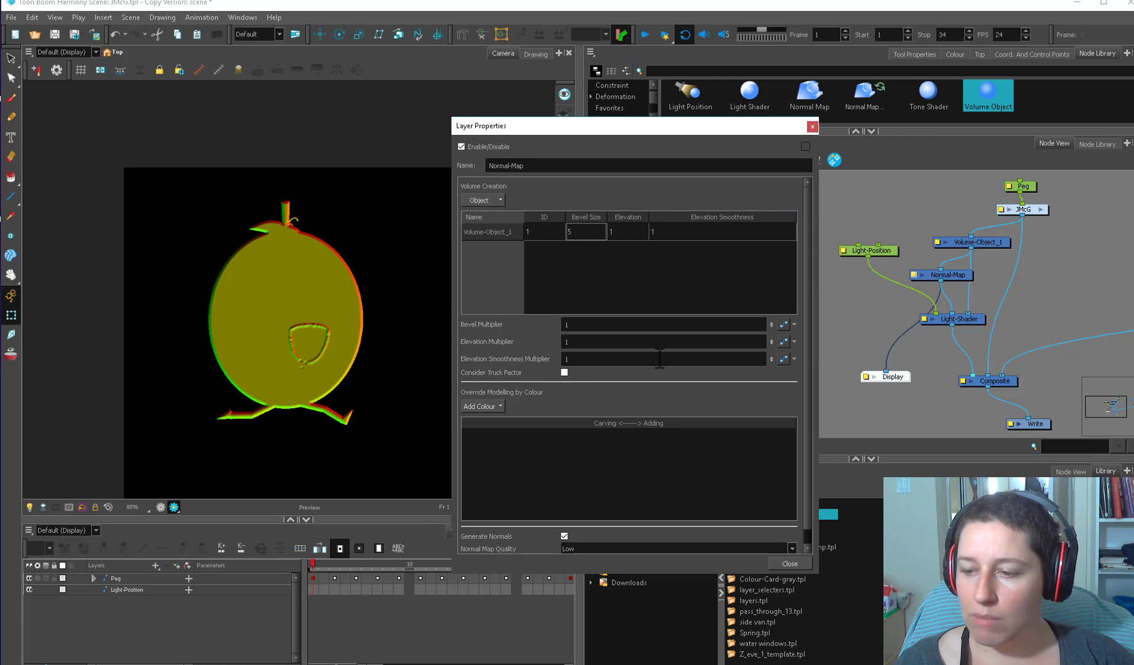
- Try Bevel Multiplier values of 10, 5.6 and 3, with Elevation Multiplier 0.93 and Elevation Smoothness Multiplier 1.17
drag(771, 323, 763, 213)
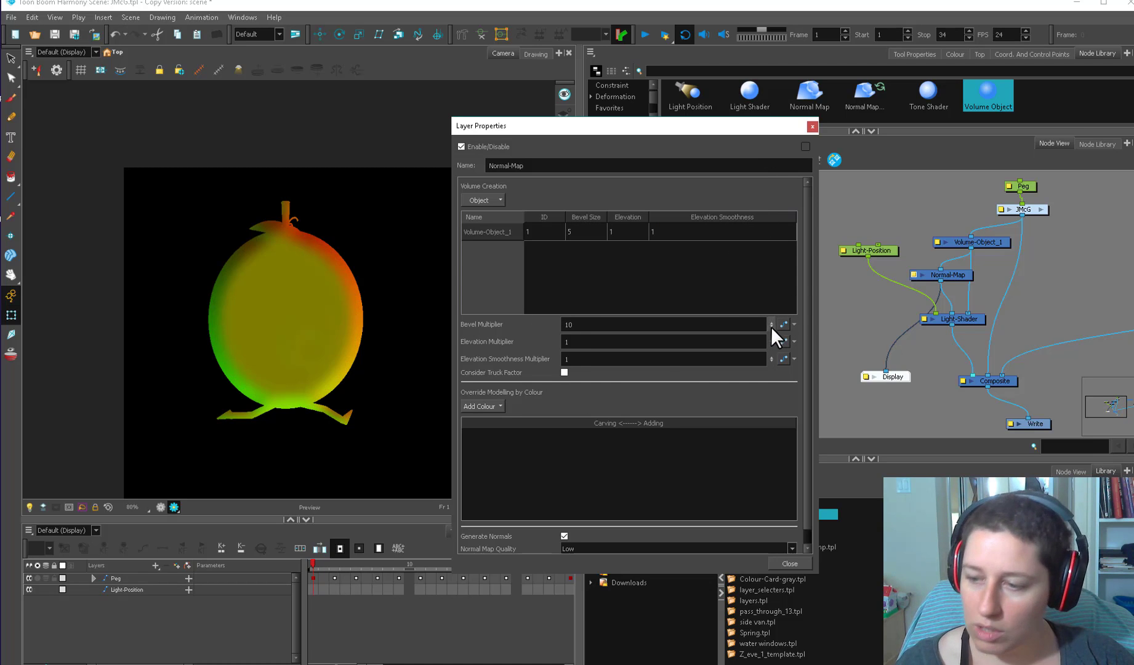
drag(771, 324, 773, 362)
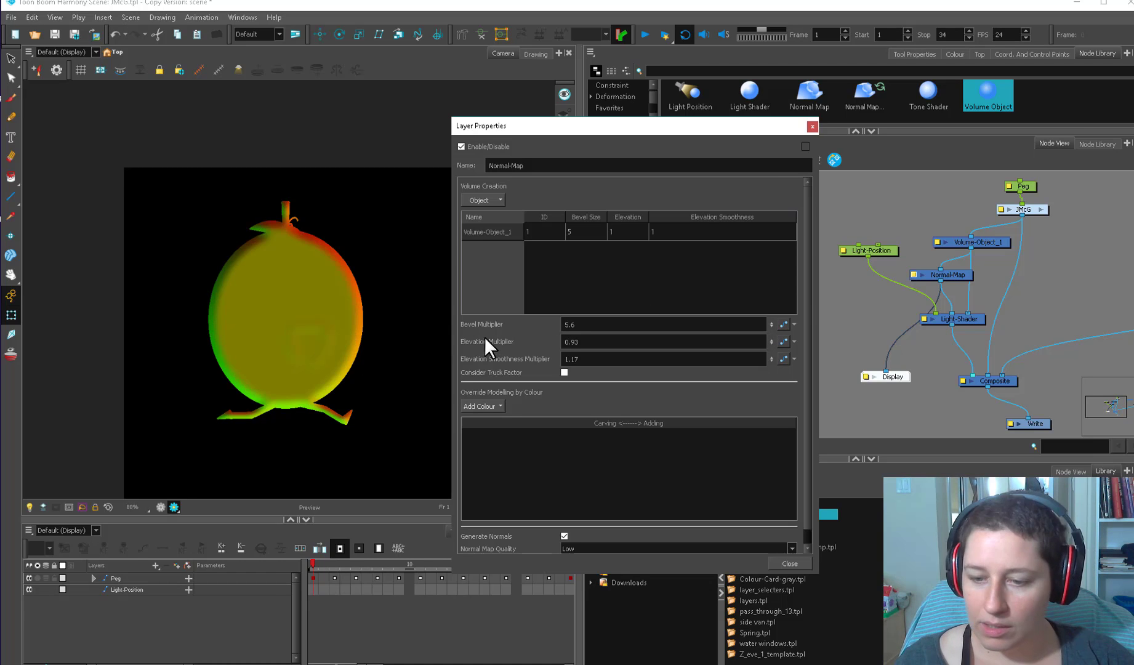
click(772, 326)
drag(771, 324, 772, 336)
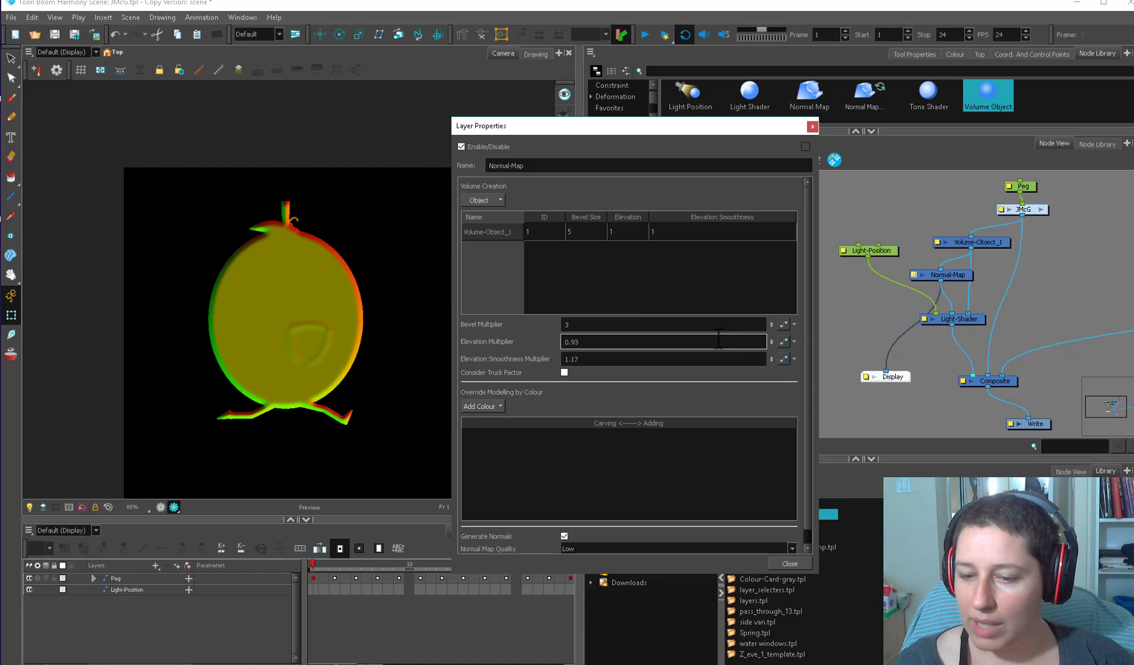
- Try Elevation Multiplier values of 1, 4 and 10 on the Normal-Map, then return it to 1
click(588, 342)
text(1)
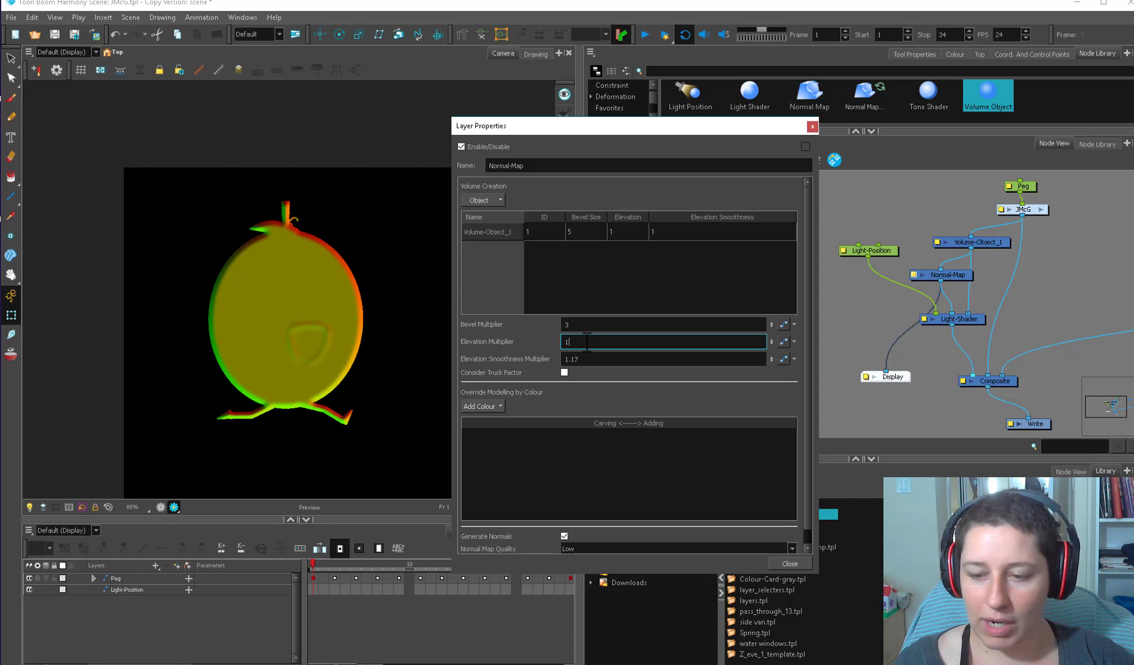
click(575, 323)
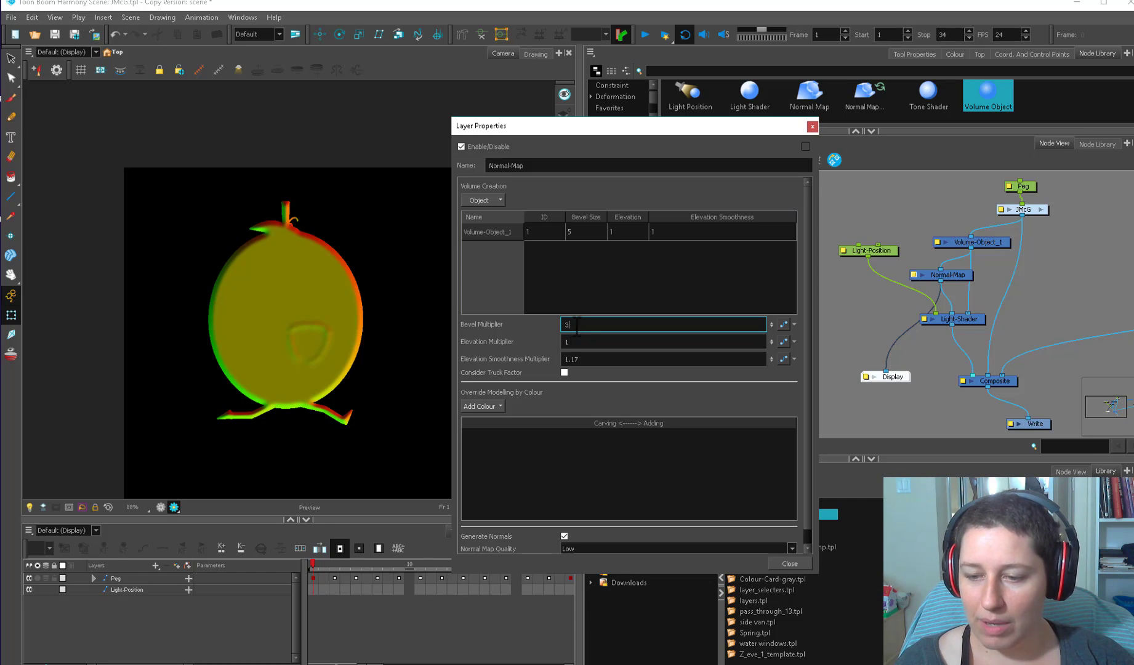
double_click(574, 341)
text(4)
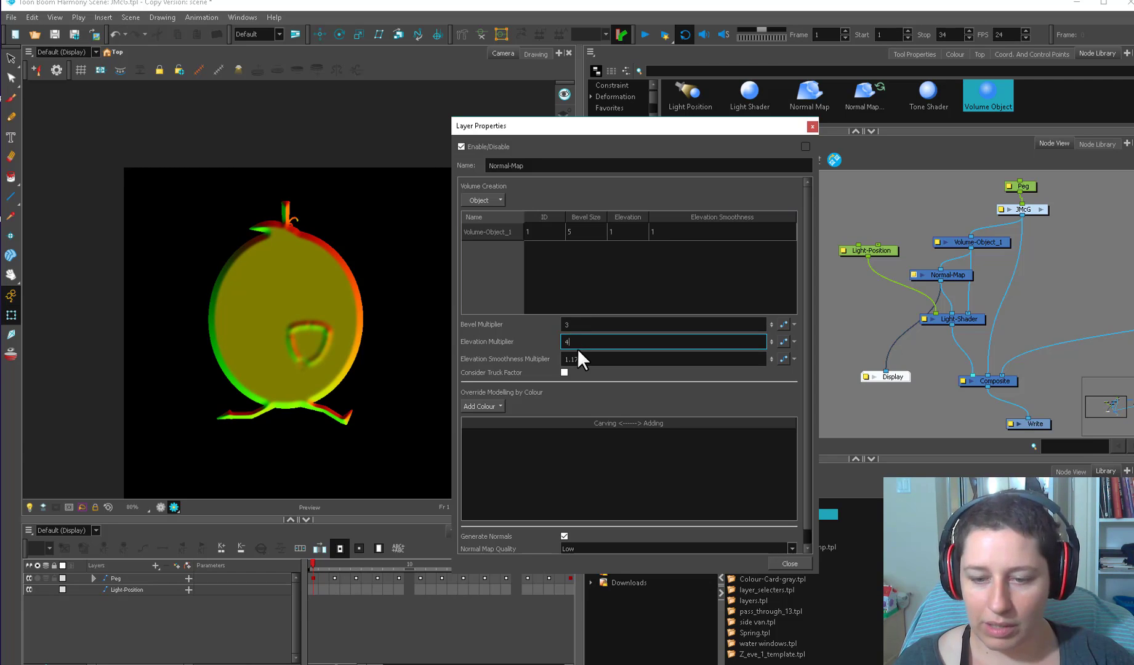
double_click(576, 343)
text(1)
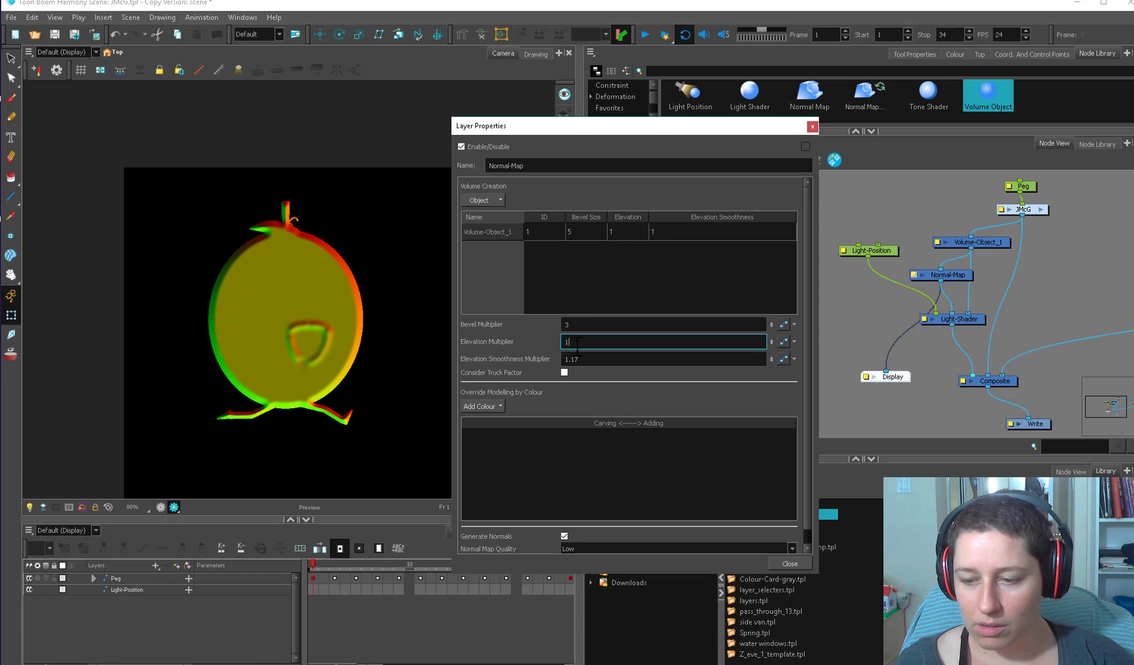
text(2)
key(BackSpace)
text(0)
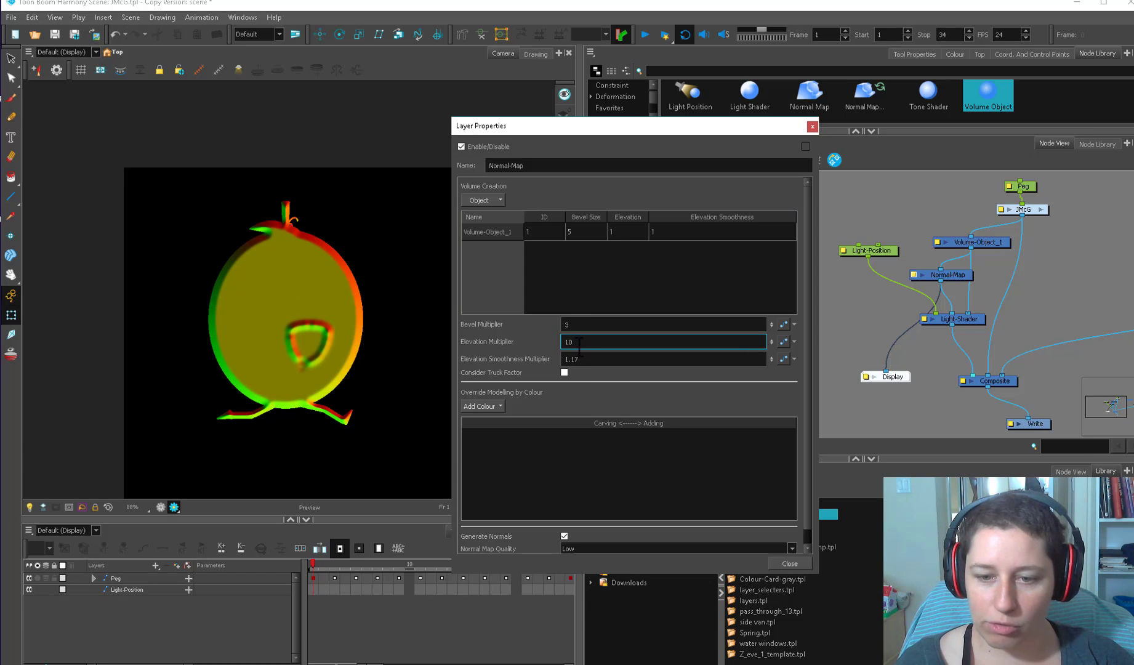
key(BackSpace)
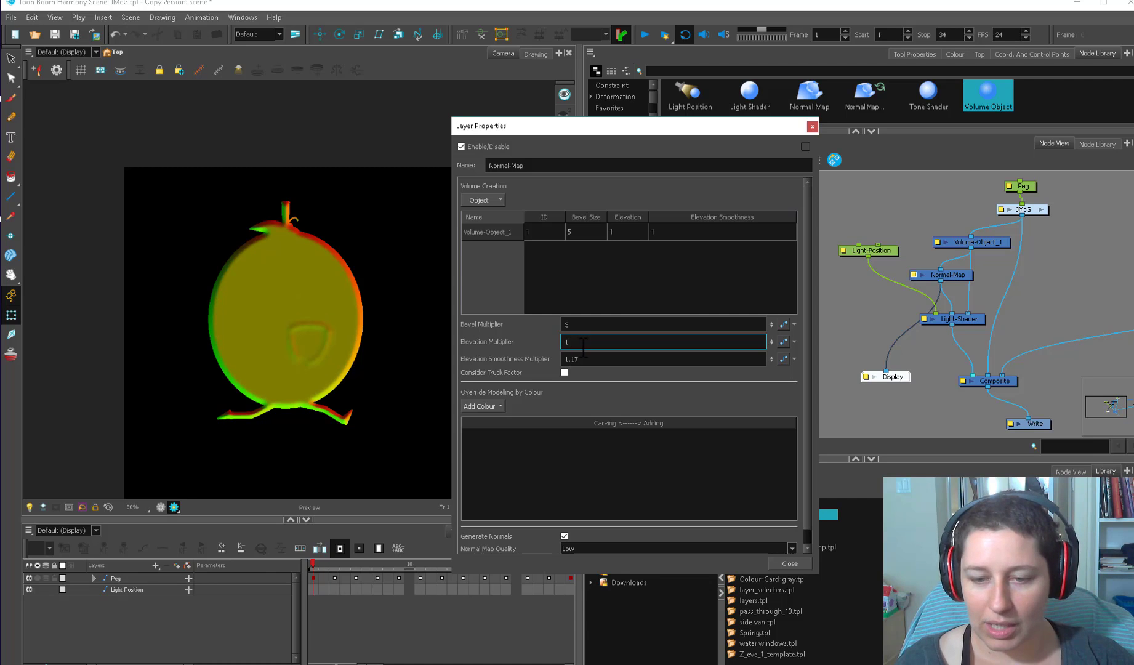
- Set the Normal-Map's Bevel Multiplier to 10 and its Elevation Multiplier to 2.11
drag(579, 345, 559, 344)
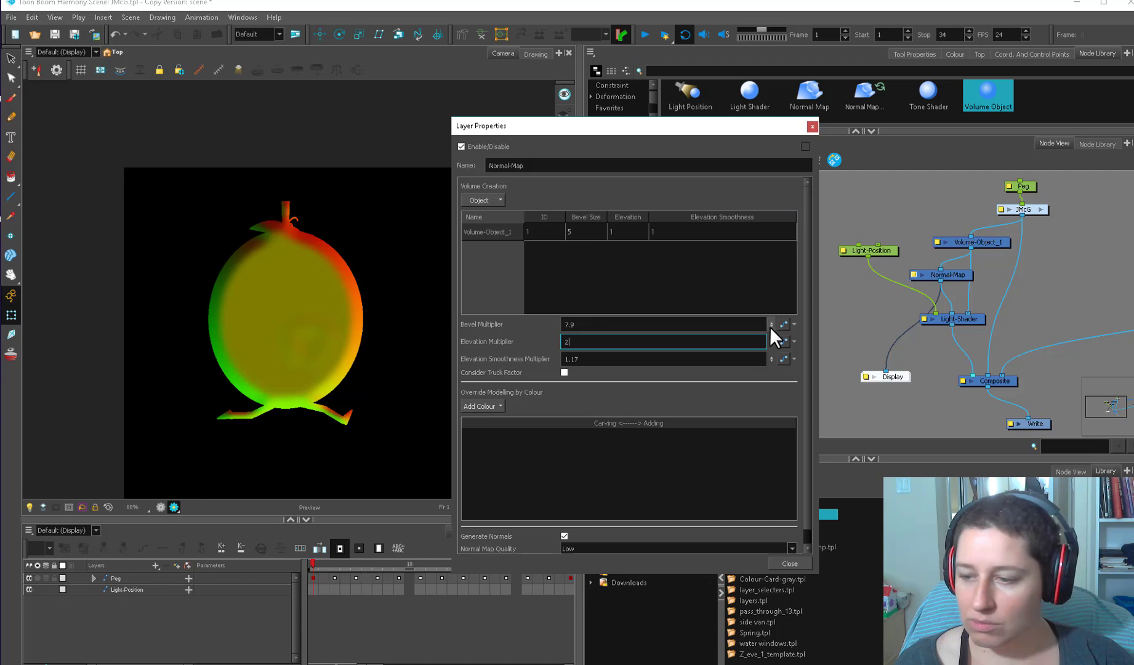
drag(772, 326, 773, 262)
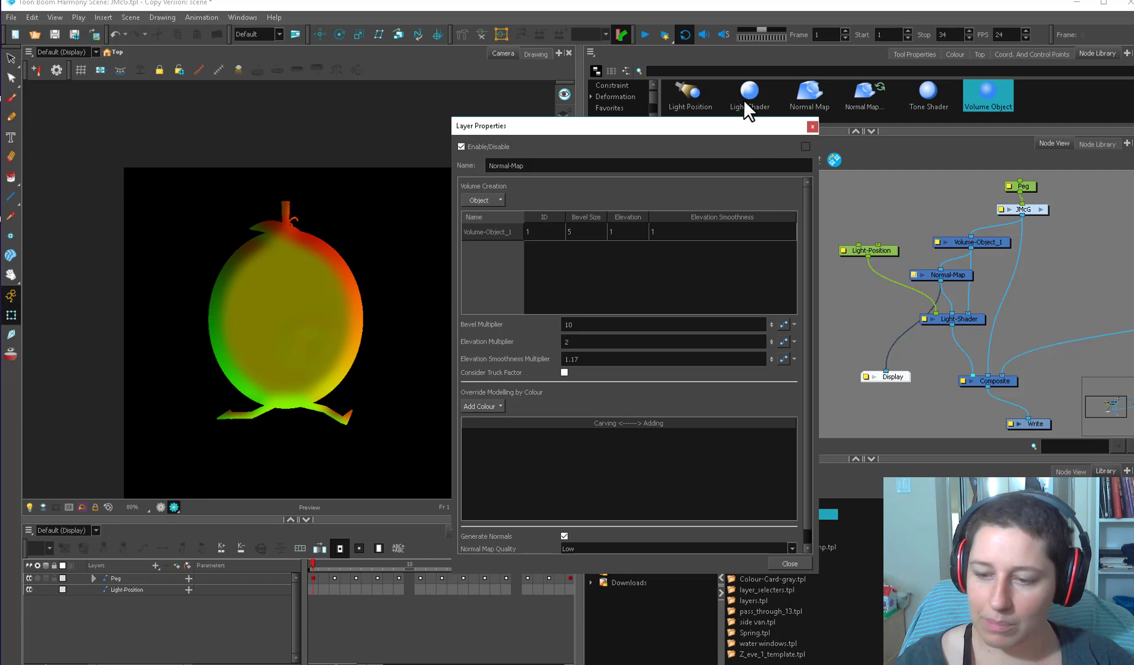
drag(768, 290, 768, 283)
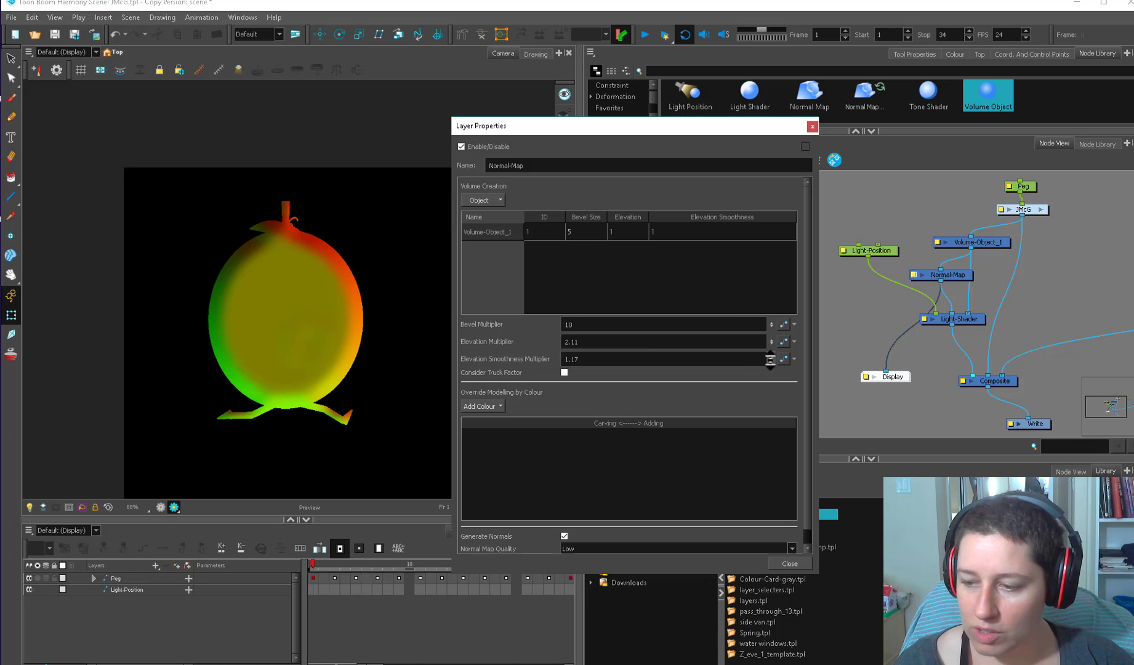
- Raise the Normal-Map's Elevation Smoothness Multiplier to 2.1
drag(771, 359, 775, 238)
mouse_move(770, 360)
mouse_down()
mouse_move(772, 348)
mouse_move(767, 406)
mouse_up()
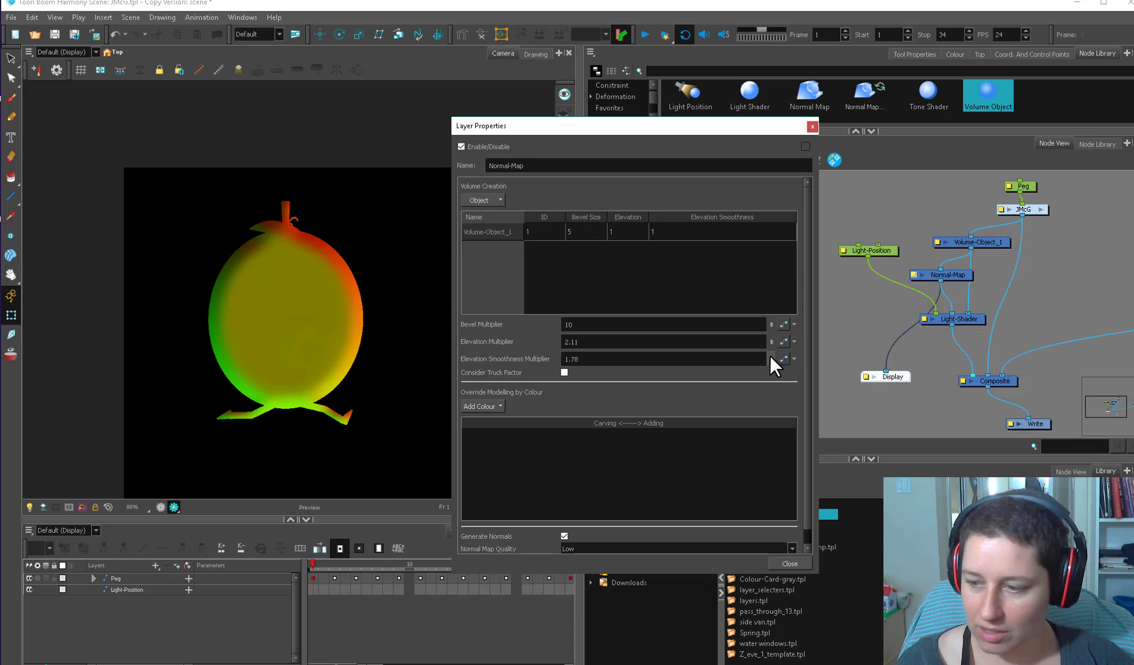
drag(770, 354, 775, 329)
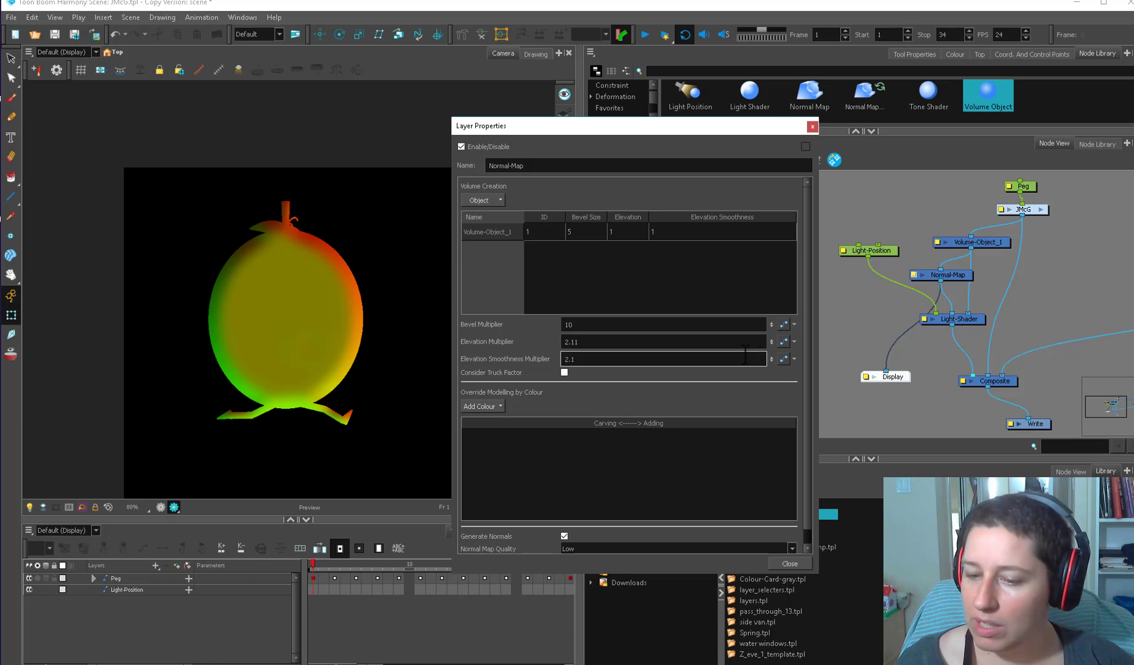
- Look through the Eve palette colours offered for Override Modelling by Colour without adding one
click(500, 406)
mouse_move(505, 422)
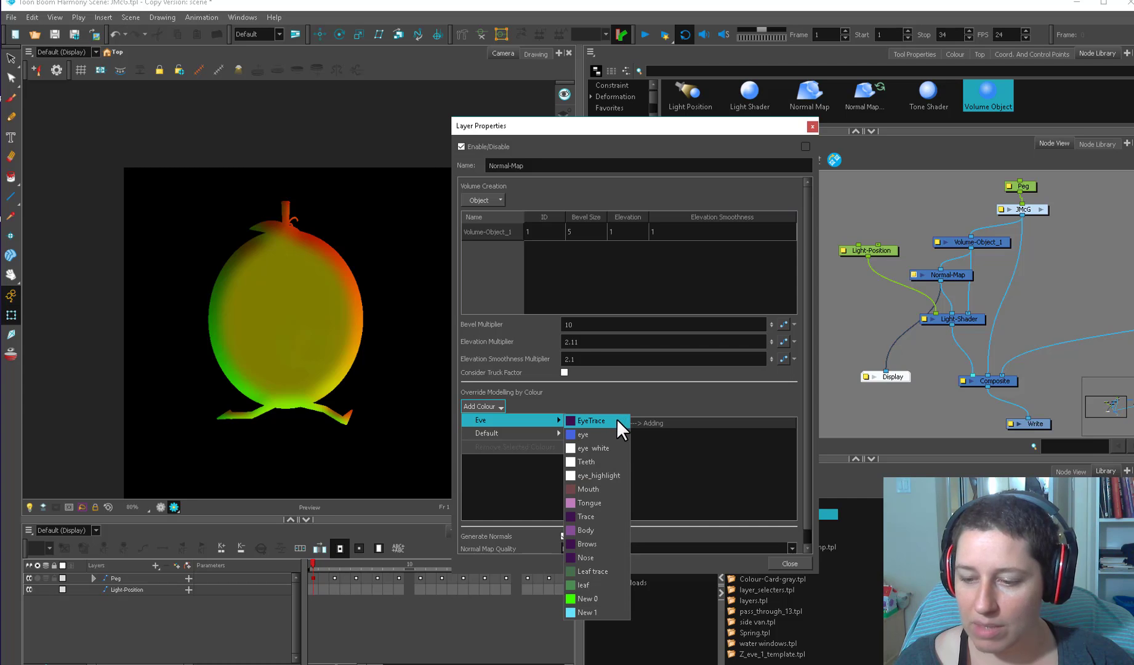
click(646, 401)
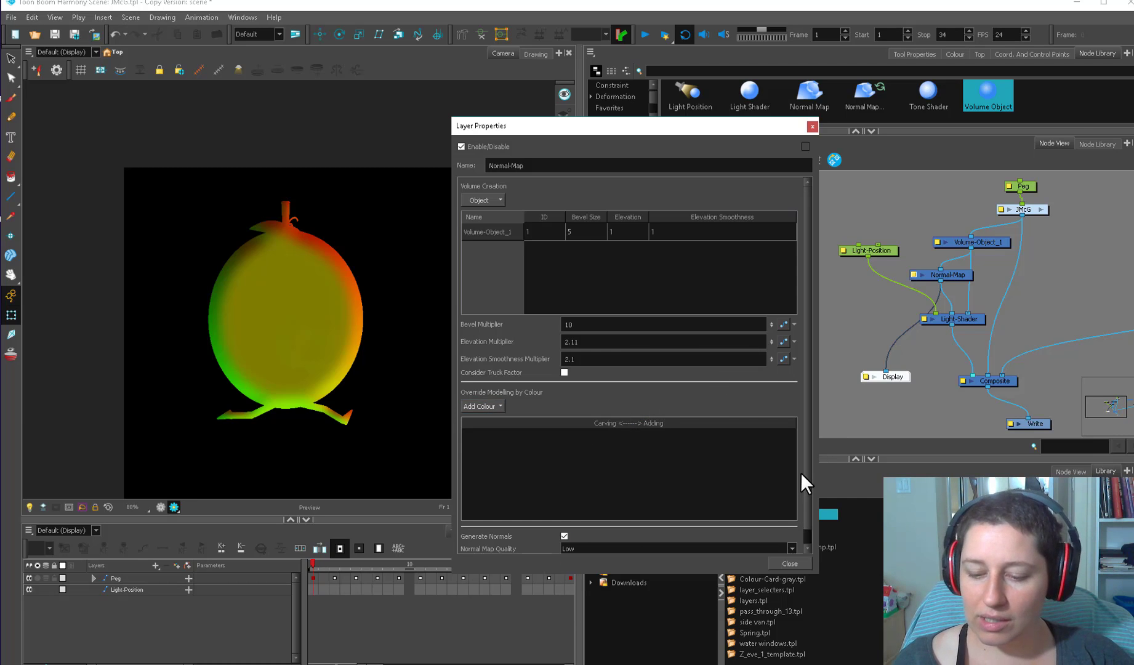
- Close the Normal-Map properties and bring the Colour-Override and Colour-Card nodes into view in the network
click(784, 561)
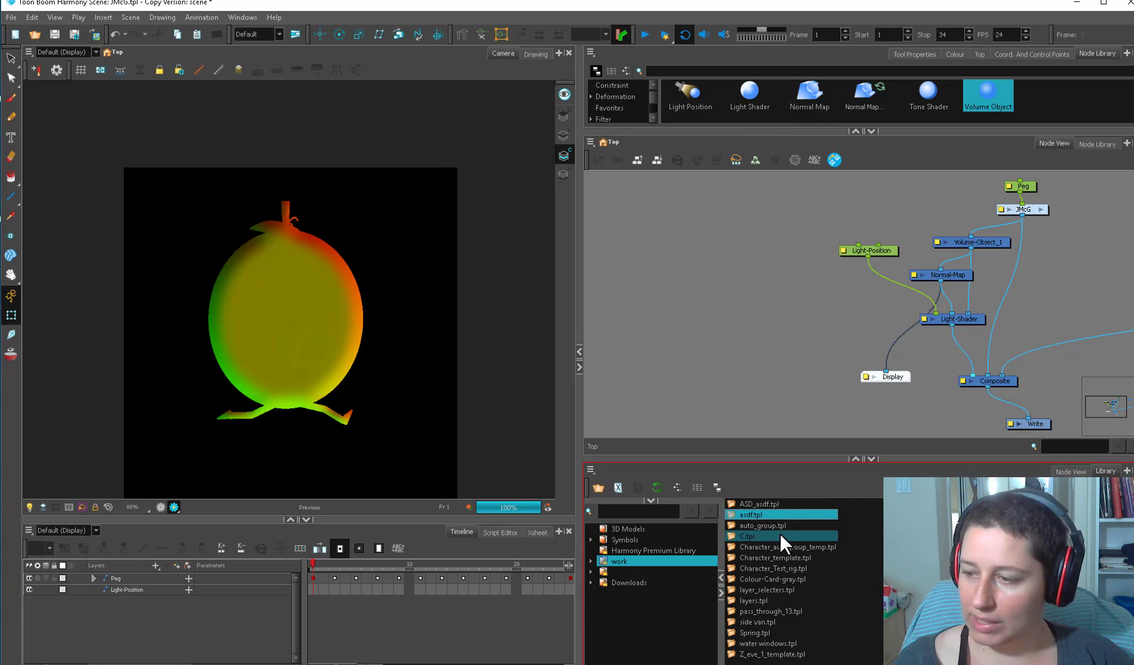
scroll(941, 377, down, 1)
drag(940, 378, 670, 363)
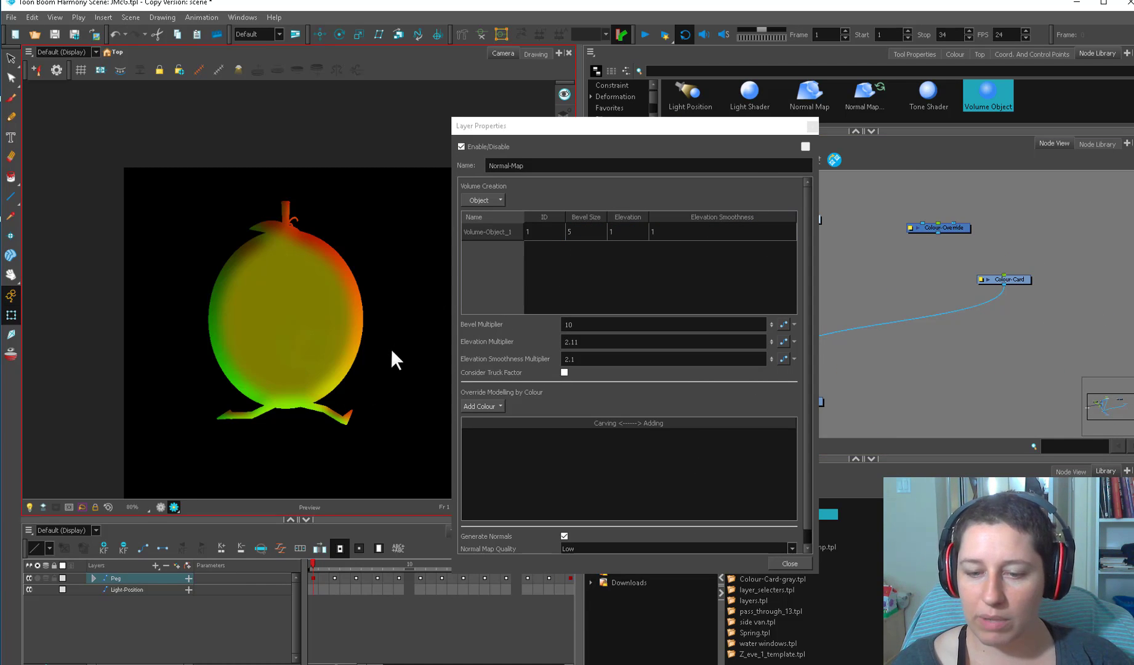
- Toggle the Normal-Map's Output Elevation in Blue Channel option on and back off, and close its properties
scroll(795, 431, down, 1)
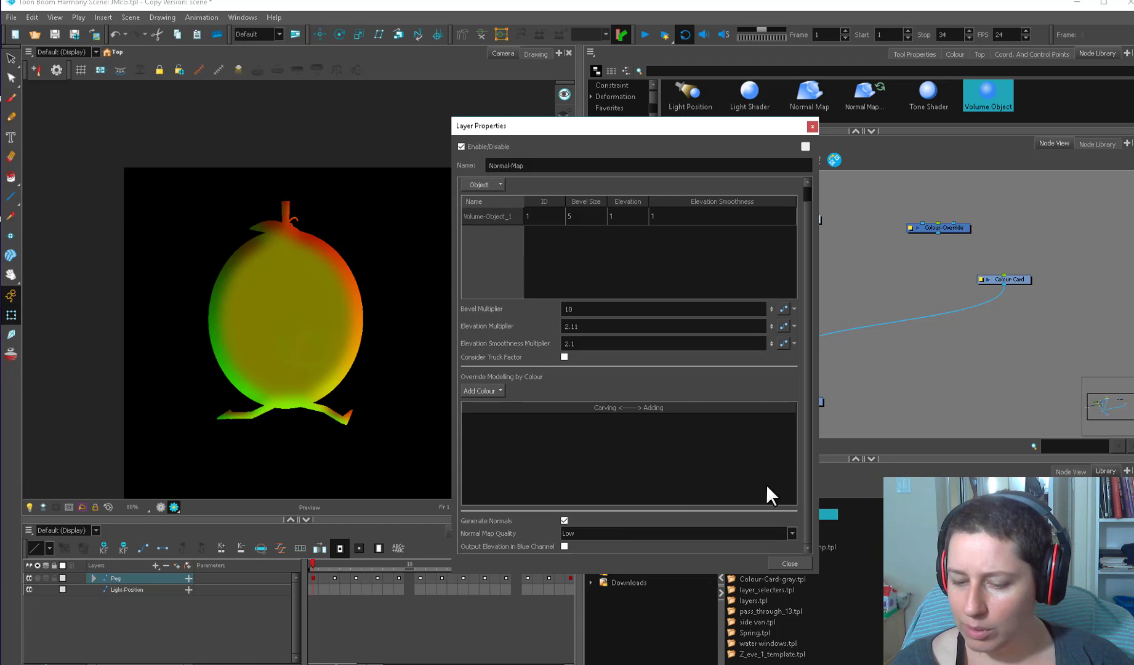
click(565, 546)
click(565, 547)
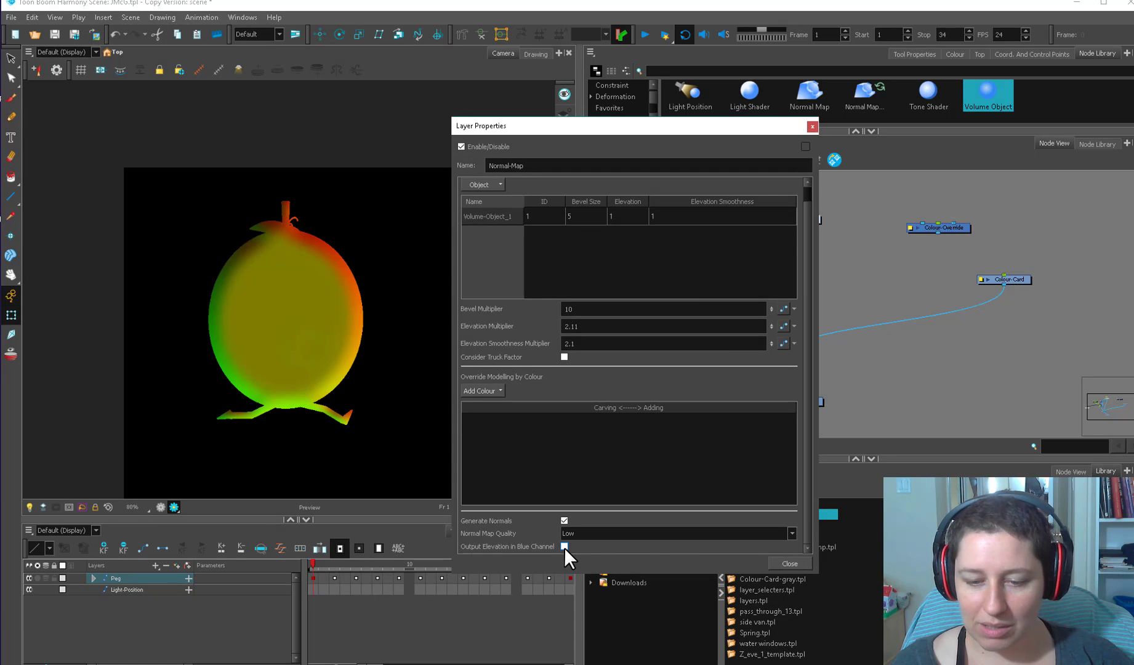
click(564, 547)
click(565, 547)
click(811, 127)
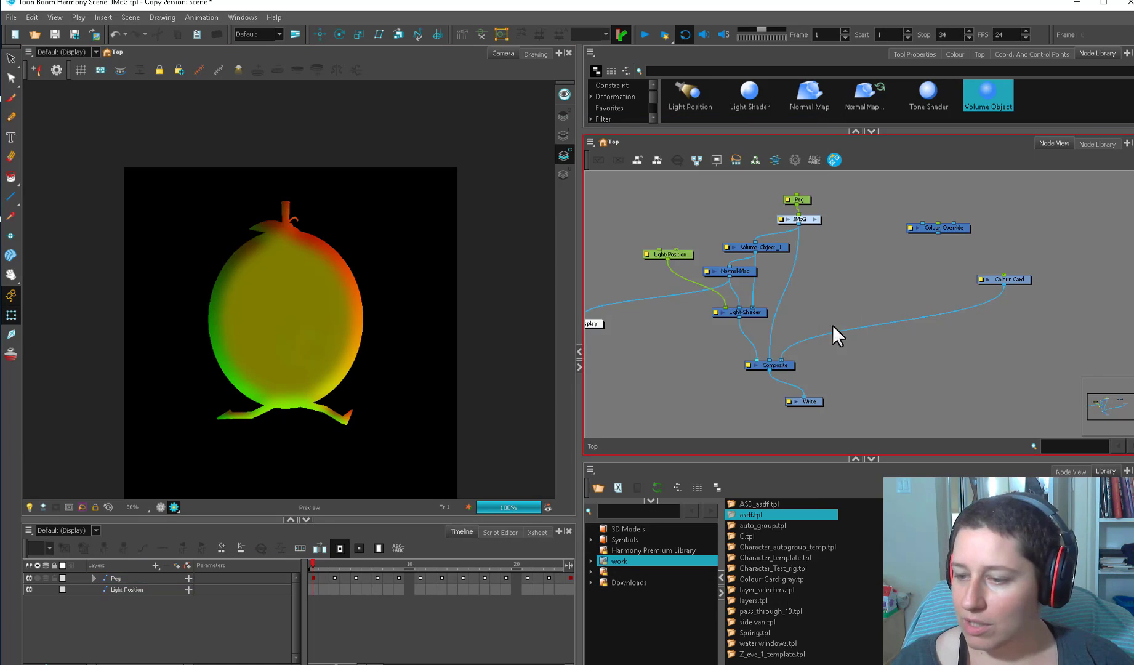
- Reconnect the Display node from the Normal-Map to the Composite's output to preview the full character
scroll(788, 343, up, 3)
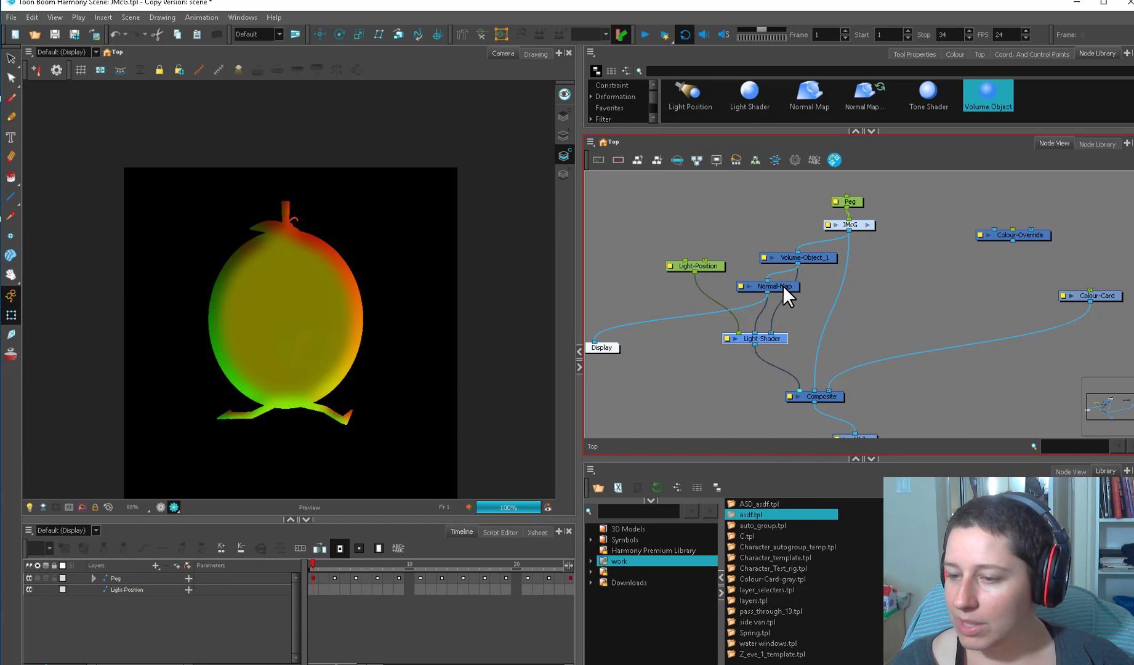
drag(714, 269, 700, 302)
drag(777, 341, 773, 342)
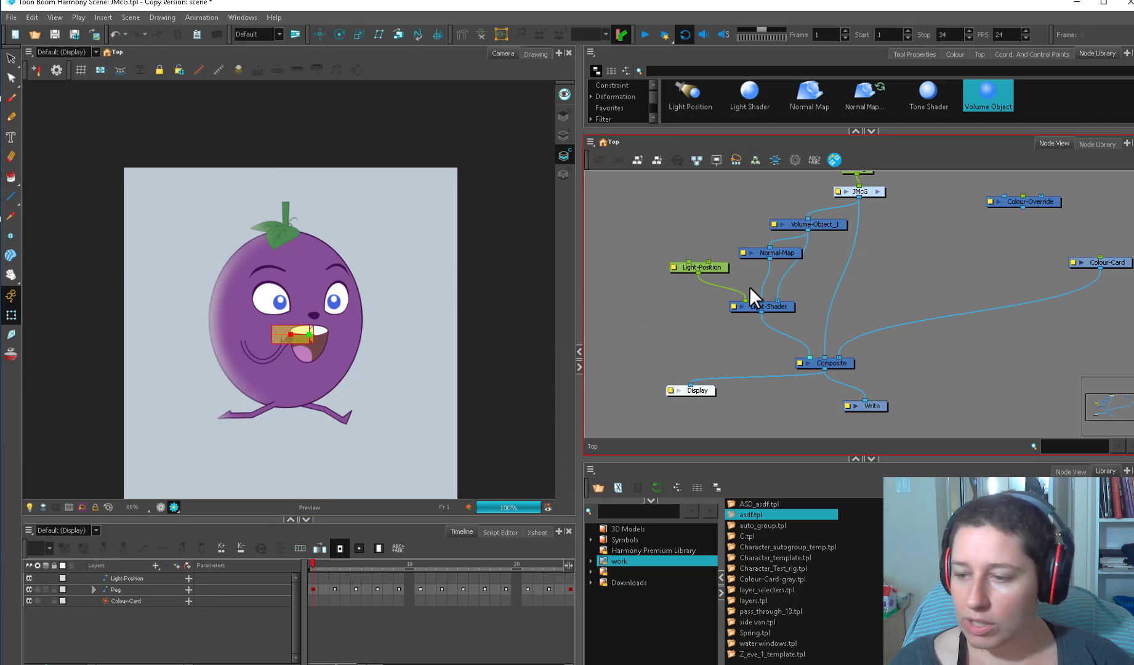
click(752, 295)
- Select the Light-Position node and move its light source to the lower right outside the character's body
drag(718, 271, 763, 340)
scroll(714, 285, up, 2)
scroll(714, 290, up, 1)
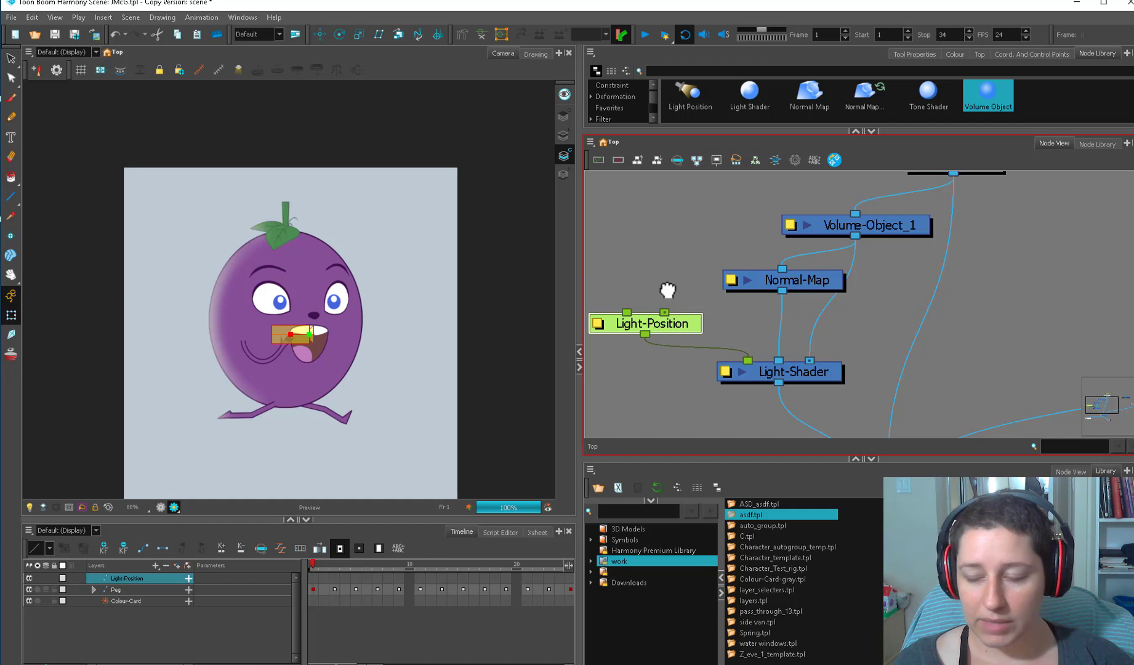
drag(662, 312, 732, 327)
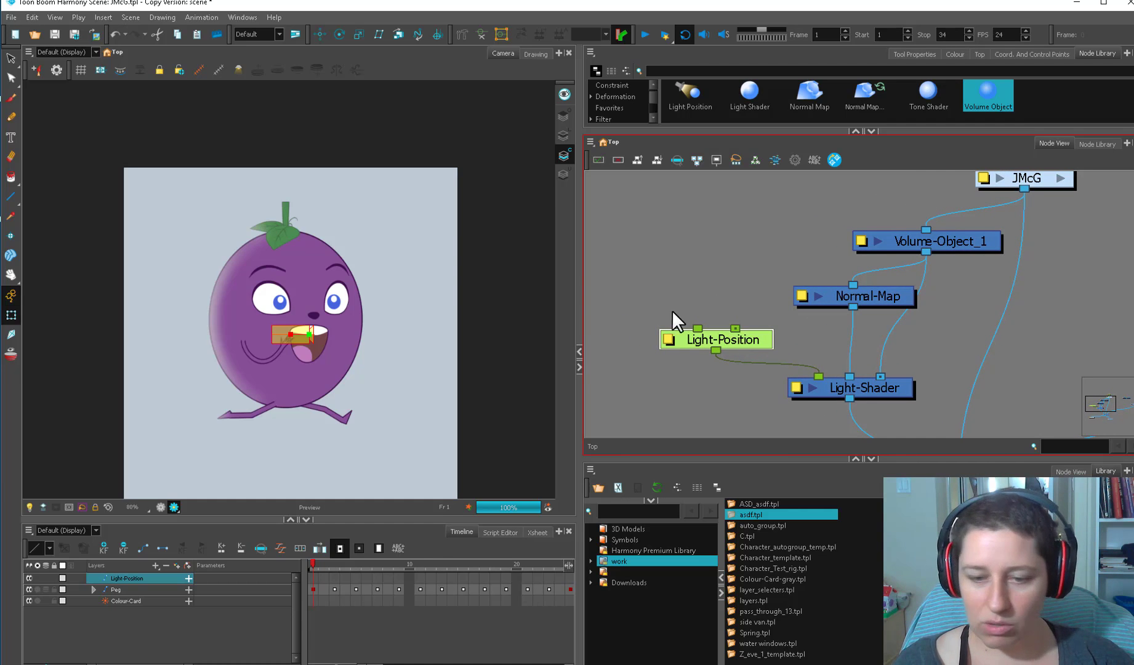
mouse_move(294, 333)
mouse_down()
mouse_move(277, 358)
mouse_move(429, 266)
mouse_move(397, 200)
mouse_move(403, 407)
mouse_up()
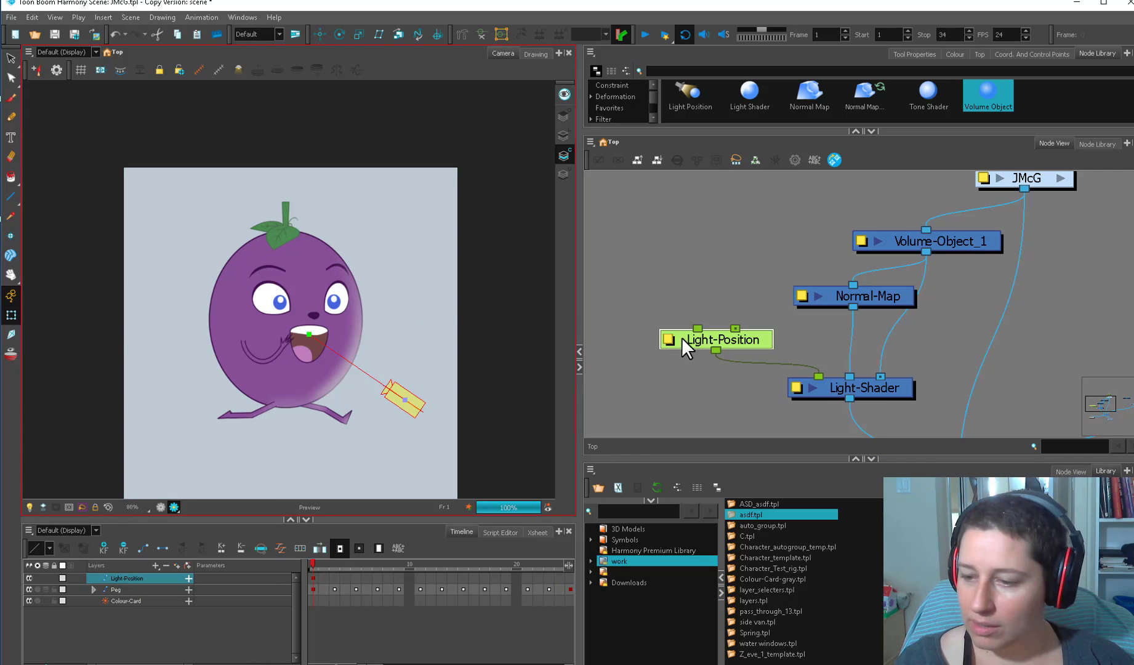
- Reposition the light's target, trying the character's lower left side and placing it on the foot nearest the light source
click(699, 337)
mouse_move(309, 334)
mouse_down()
mouse_move(372, 296)
mouse_move(338, 276)
mouse_move(289, 345)
mouse_move(246, 374)
mouse_up()
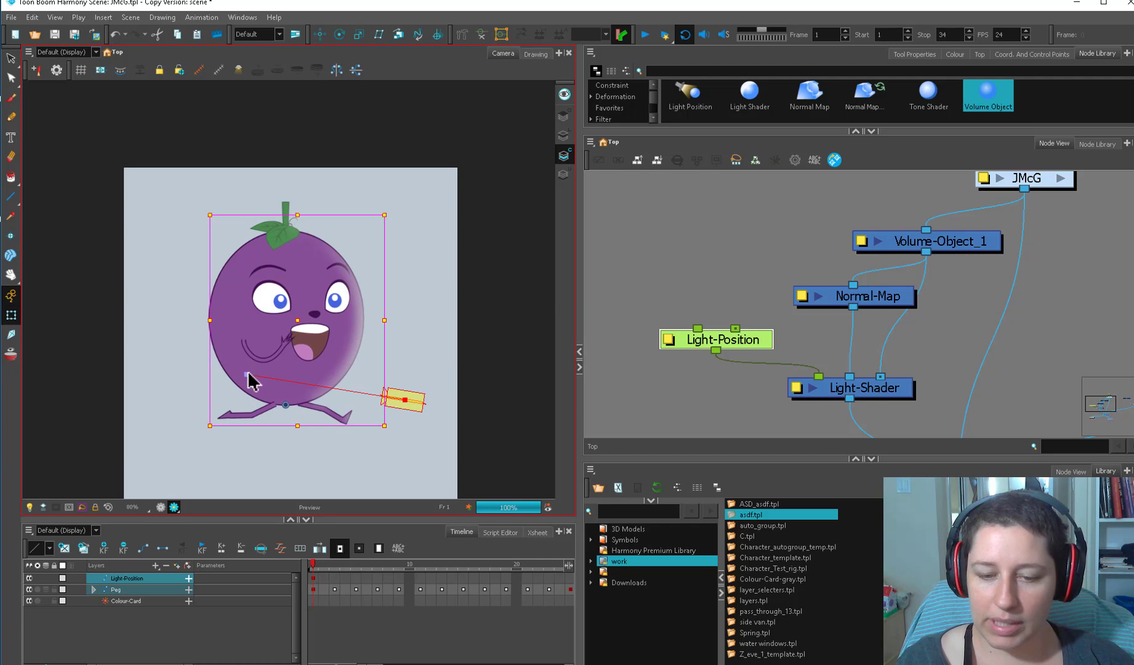
click(259, 366)
click(737, 301)
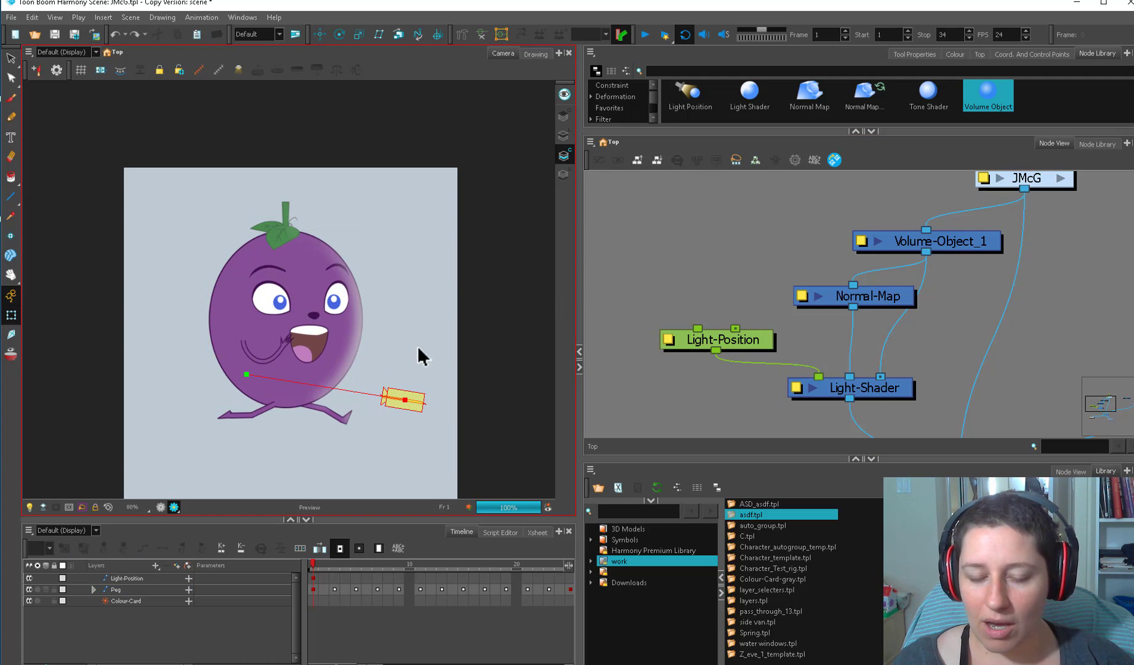
mouse_move(246, 374)
mouse_down()
mouse_move(292, 371)
mouse_move(321, 347)
mouse_move(347, 357)
mouse_move(350, 420)
mouse_up()
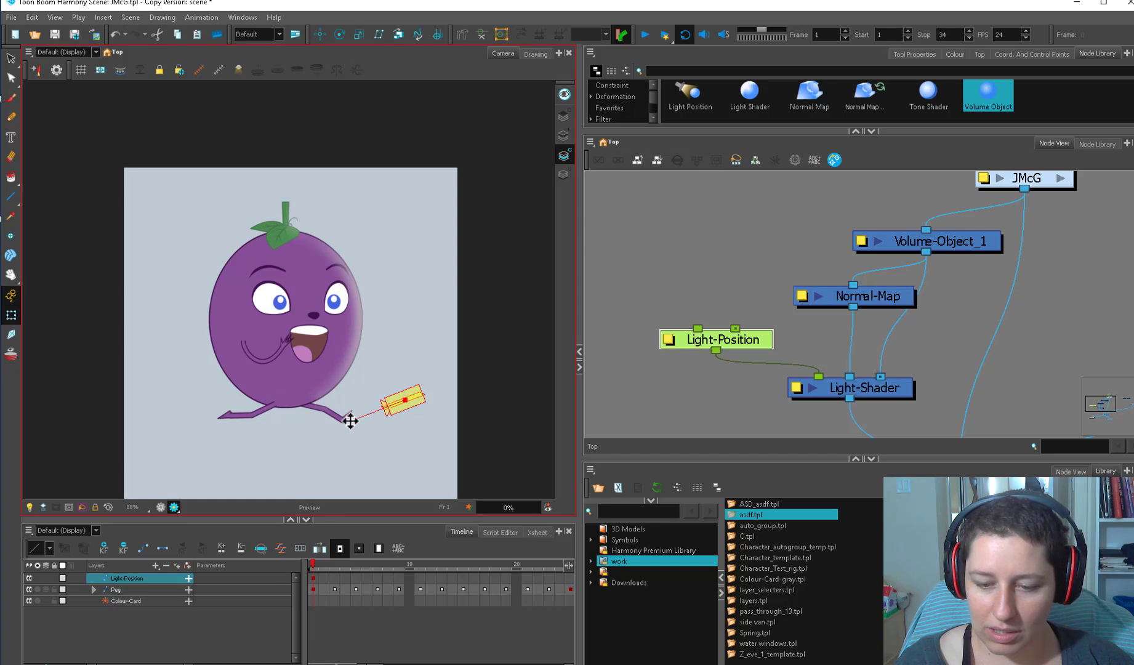
- Add two separate parent pegs to Light-Position, Peg_1 for the target position and Peg_2 for the source position
shift+click(351, 377)
key(ctrl+p)
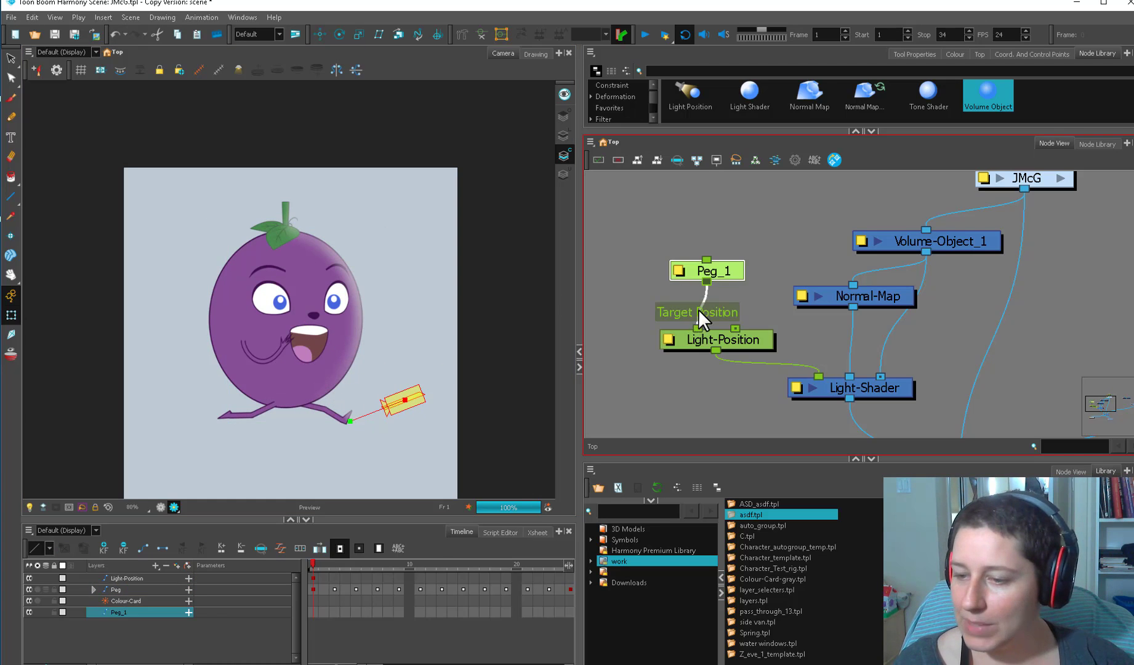
drag(726, 275, 665, 276)
key(ctrl+p)
scroll(801, 332, down, 2)
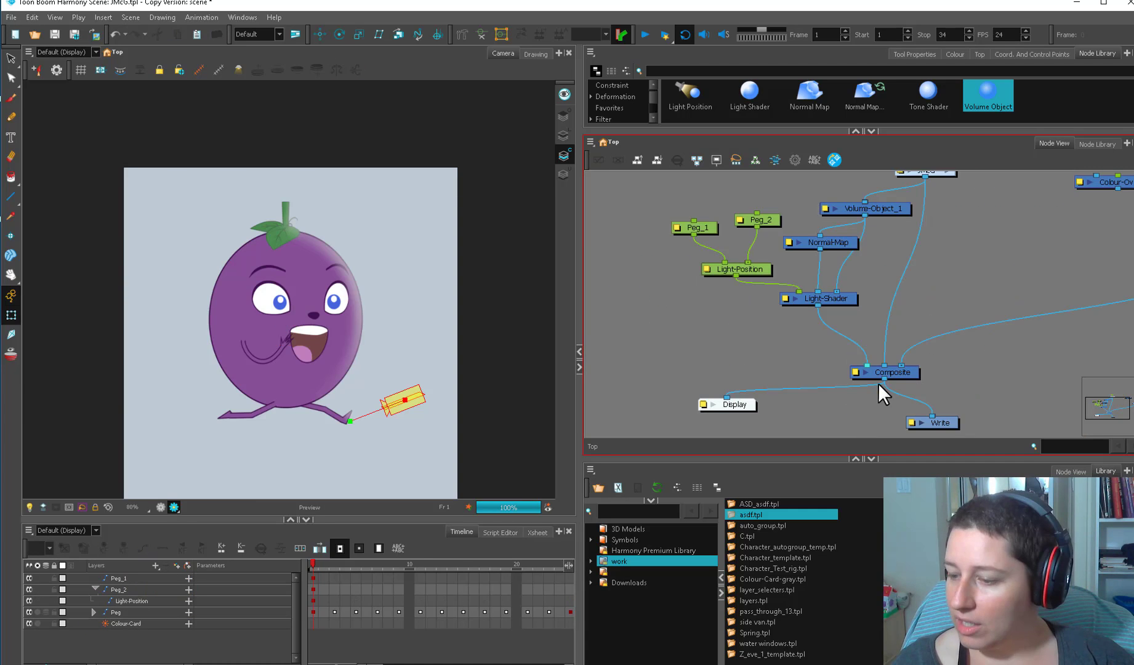
- Add the asdf drawing template under Peg_1, connect it to the Composite, and paint a dot on the light's target
drag(769, 518, 672, 370)
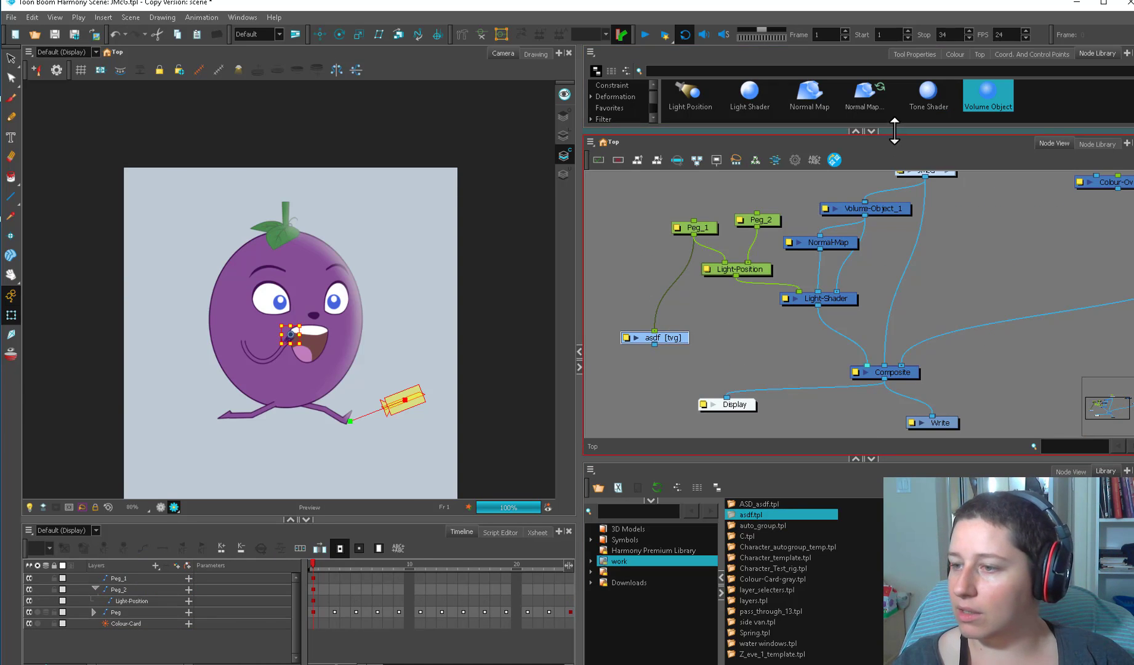
click(955, 54)
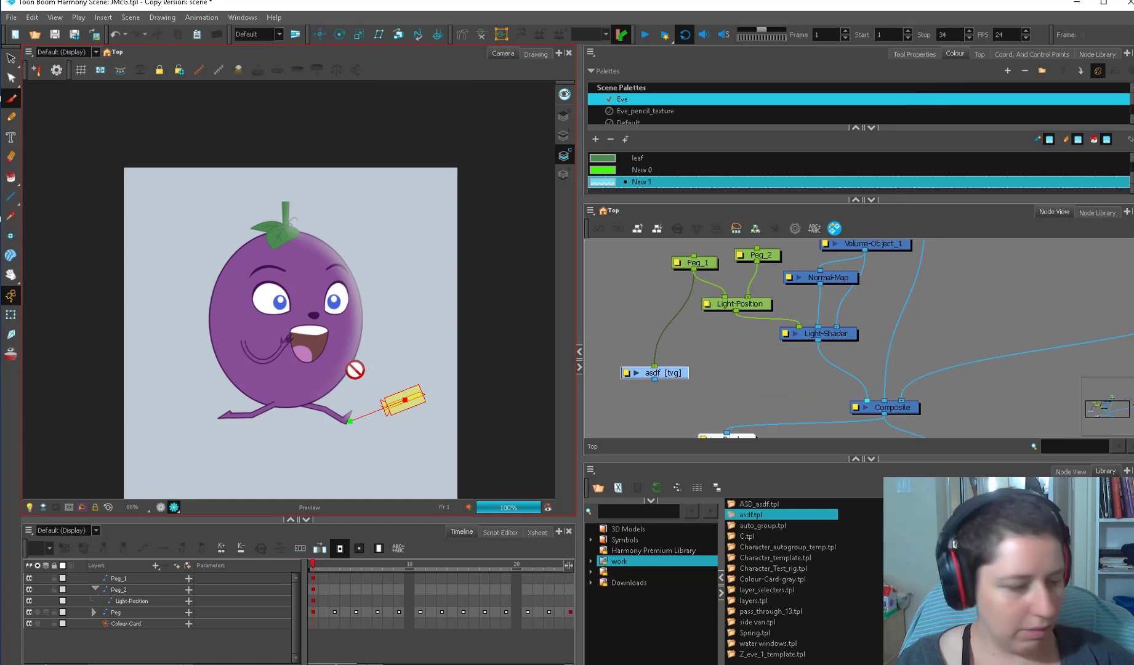
click(677, 372)
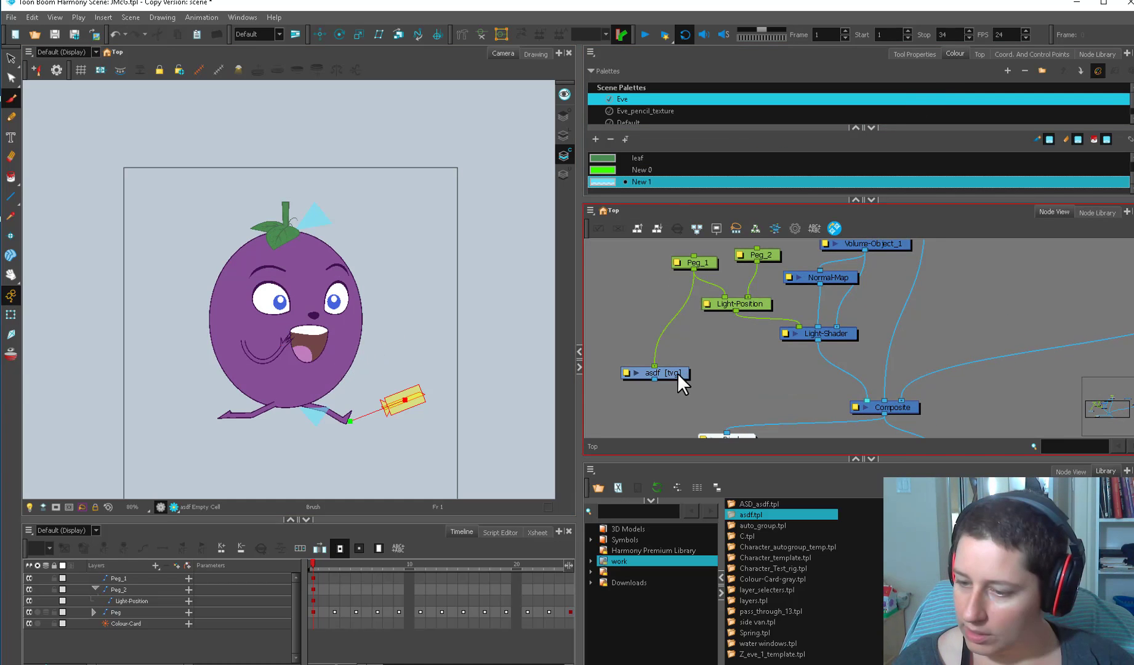
drag(677, 372, 682, 369)
drag(771, 405, 862, 403)
drag(663, 371, 704, 383)
click(349, 421)
- Duplicate the target marker's drawing node and attach the copy to Peg_2 and the Composite
drag(665, 377, 660, 371)
drag(660, 371, 645, 369)
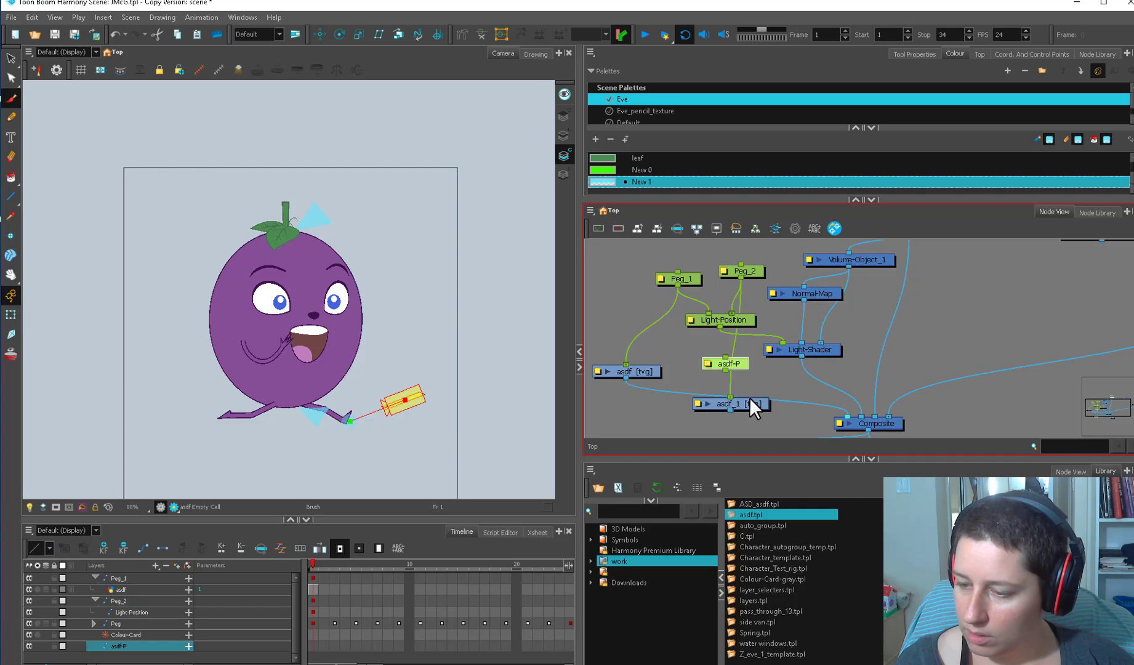
drag(743, 405, 856, 418)
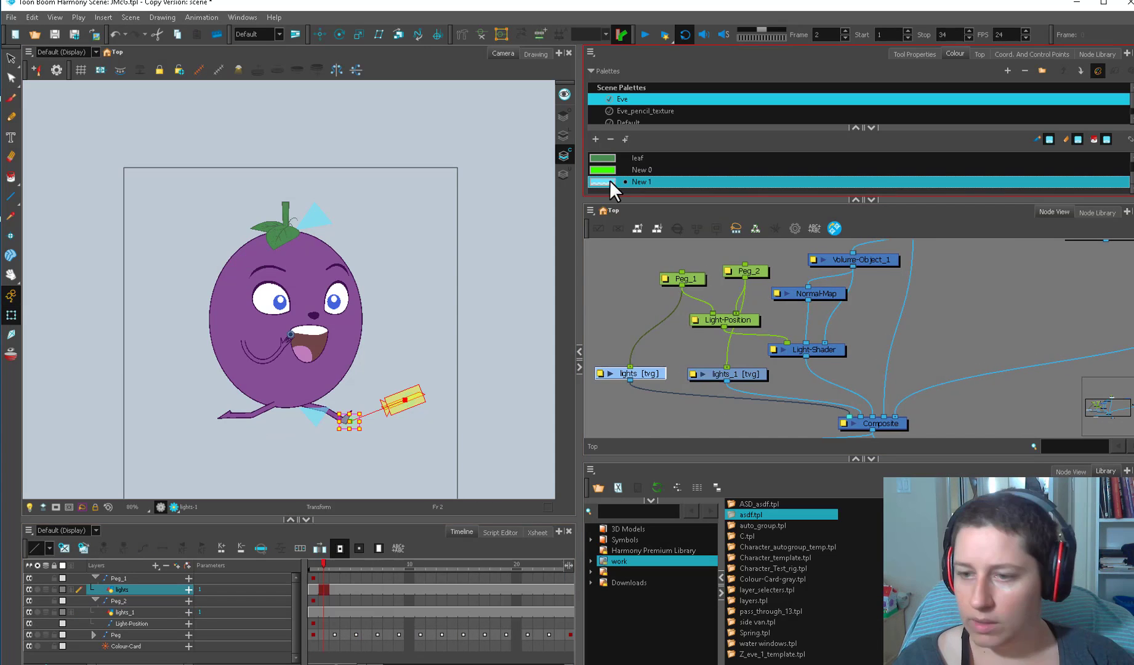
- Change the Eve palette's New 1 colour from light blue to bright green
double_click(609, 182)
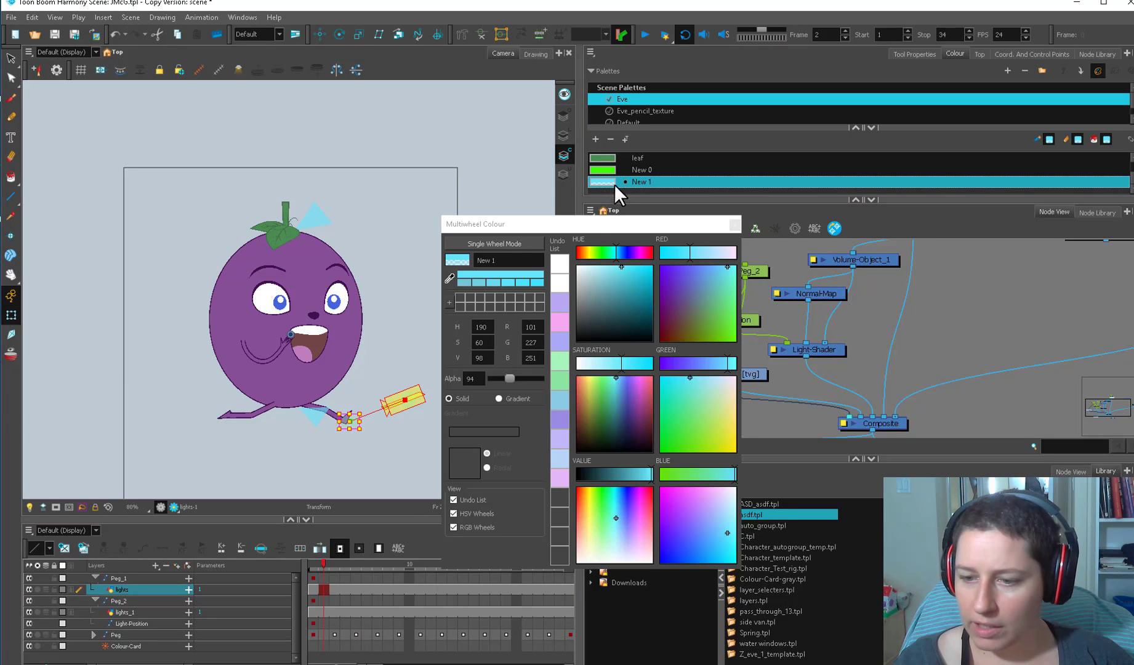
mouse_move(631, 256)
mouse_down()
mouse_move(642, 254)
mouse_move(600, 255)
mouse_move(652, 266)
mouse_up()
click(409, 433)
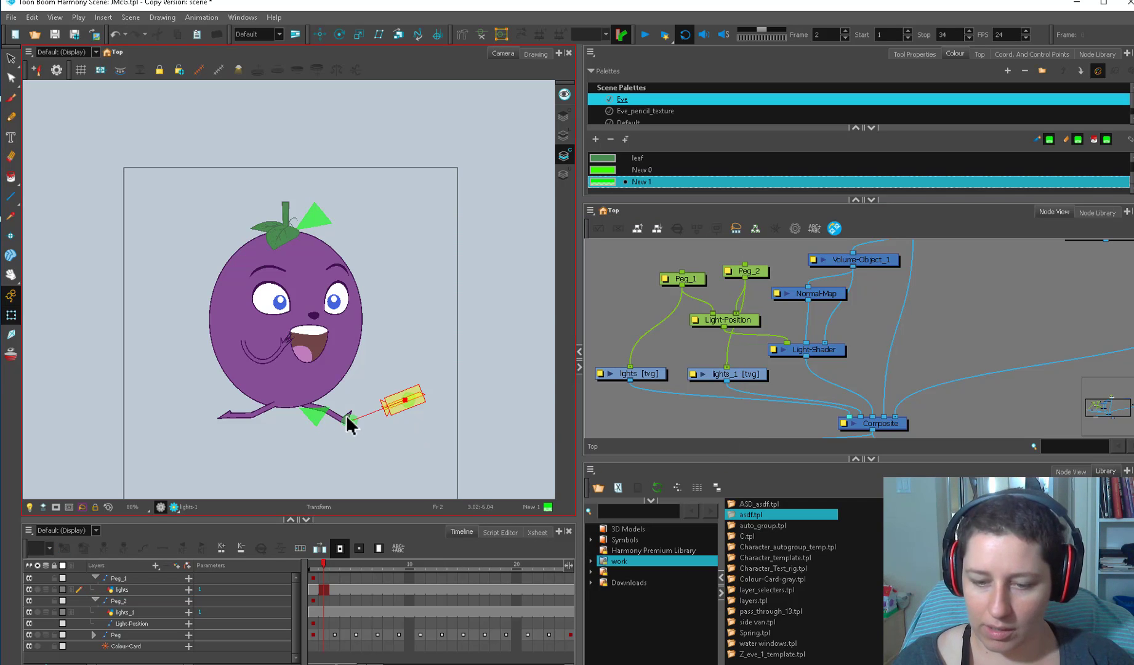
- Switch to the render preview and move the target marker onto the character's lower body, with the source marker below its feet
drag(726, 323, 700, 332)
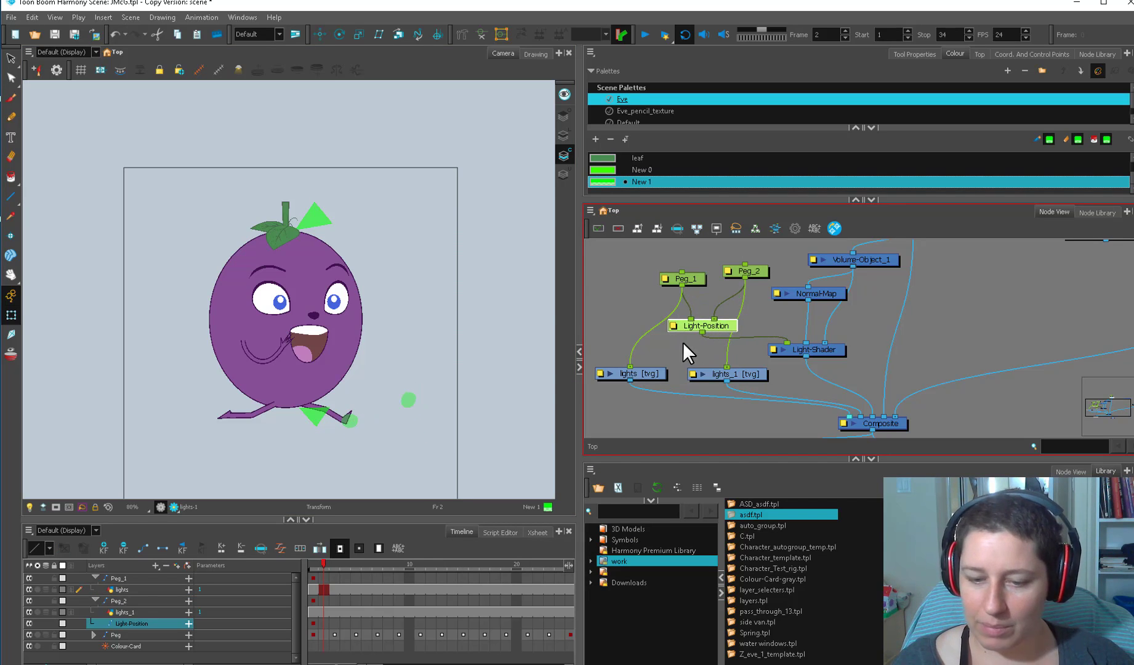
click(633, 306)
drag(350, 421, 324, 344)
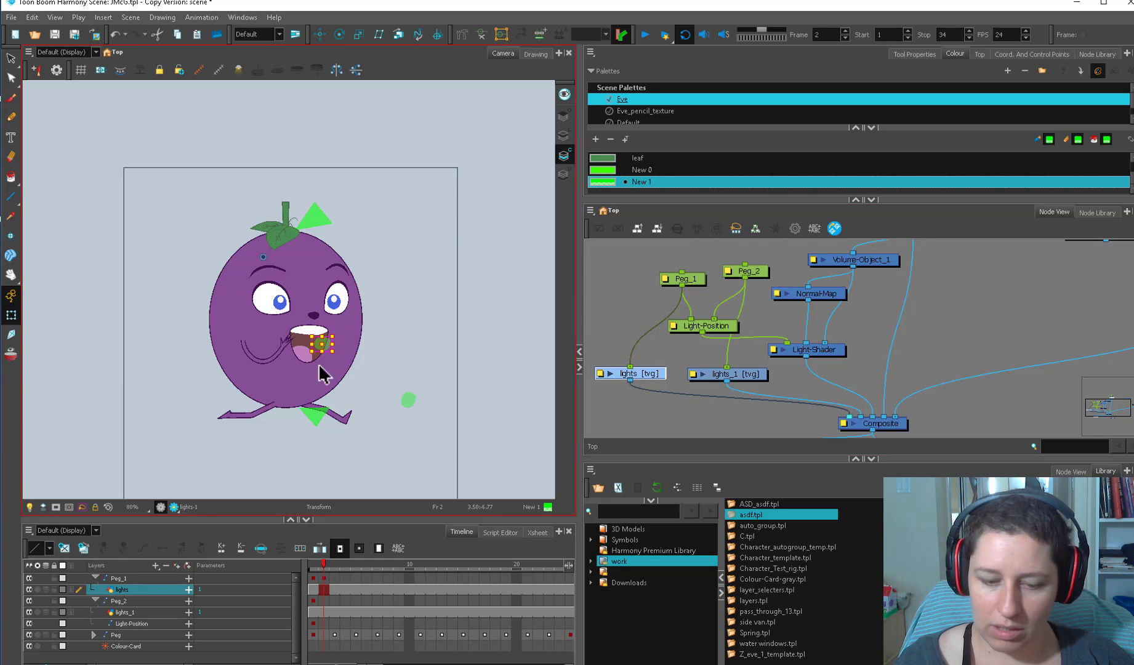
click(174, 508)
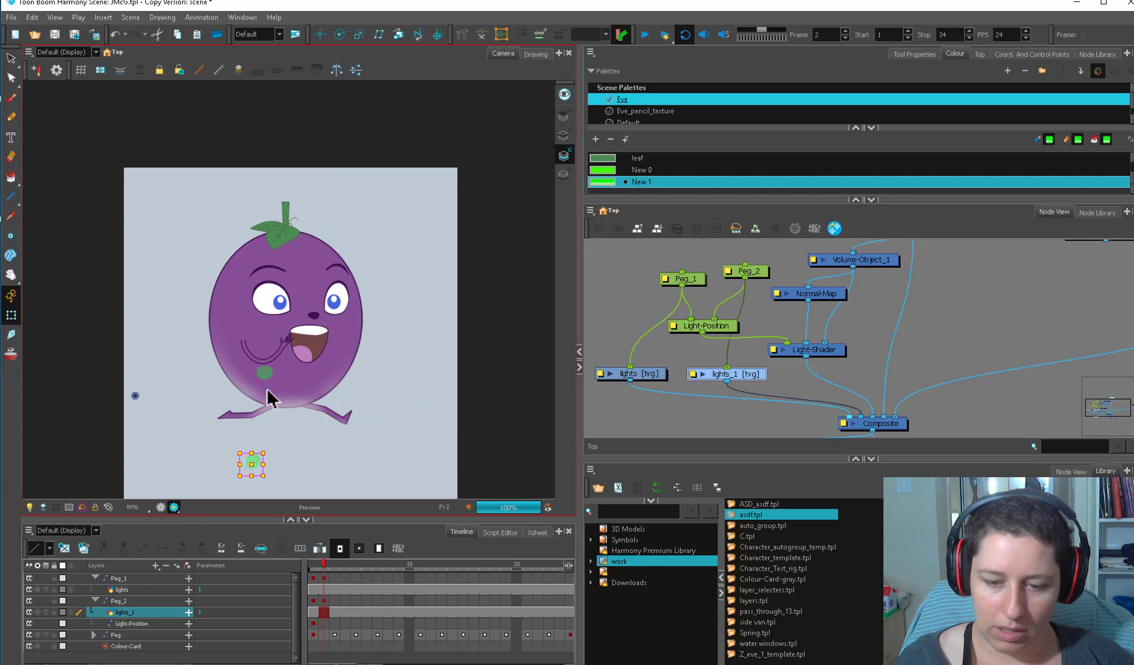
drag(264, 374, 329, 374)
- Combine the lights and lights_1 drawings in a copied Composite node that feeds the main Composite
drag(803, 410, 721, 374)
click(888, 391)
key(ctrl+c)
key(ctrl+v)
mouse_move(843, 383)
mouse_down()
mouse_move(669, 370)
mouse_move(678, 380)
mouse_move(845, 385)
mouse_up()
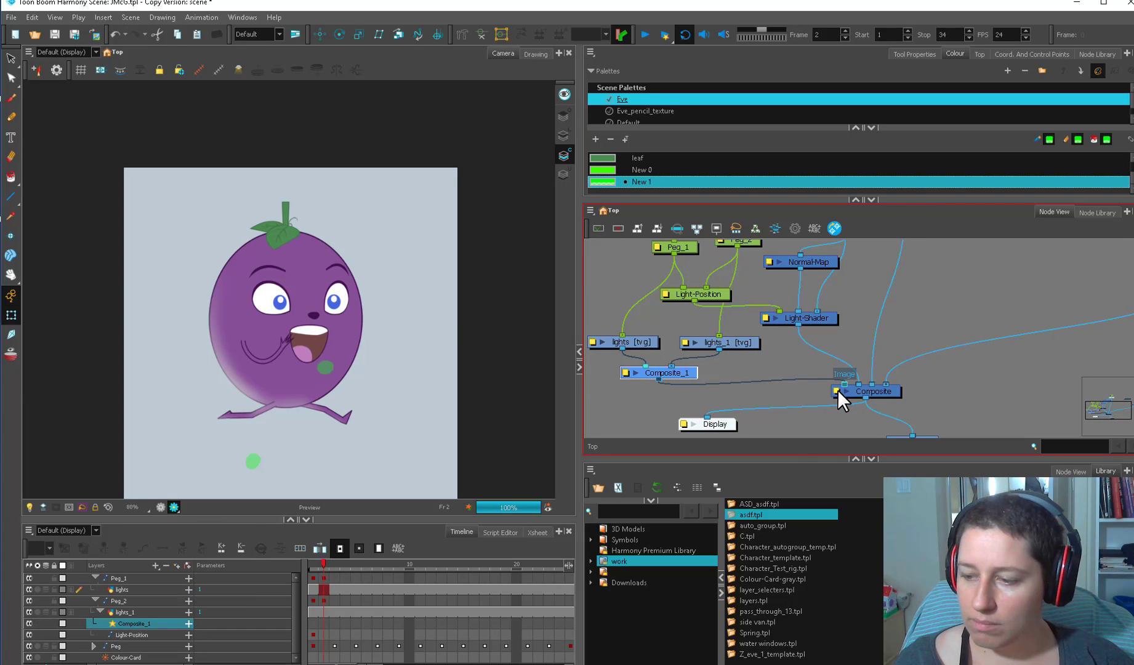
- Shift the light source marker slightly right below the character and select Peg_1 to adjust the target marker
click(677, 394)
drag(254, 460, 281, 465)
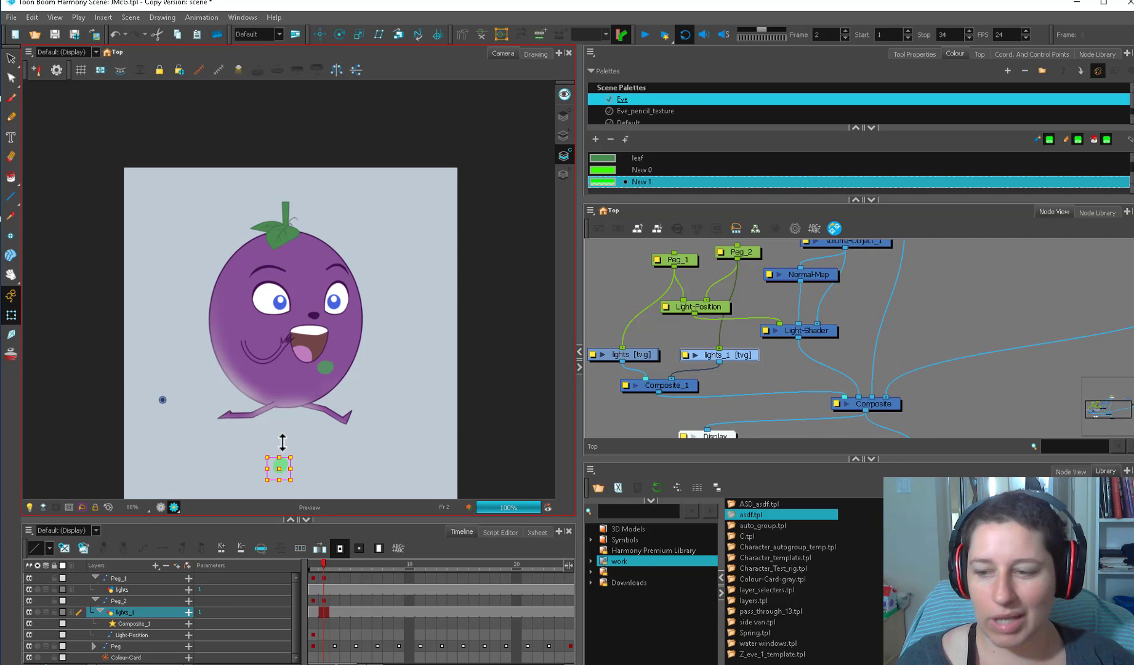
click(714, 373)
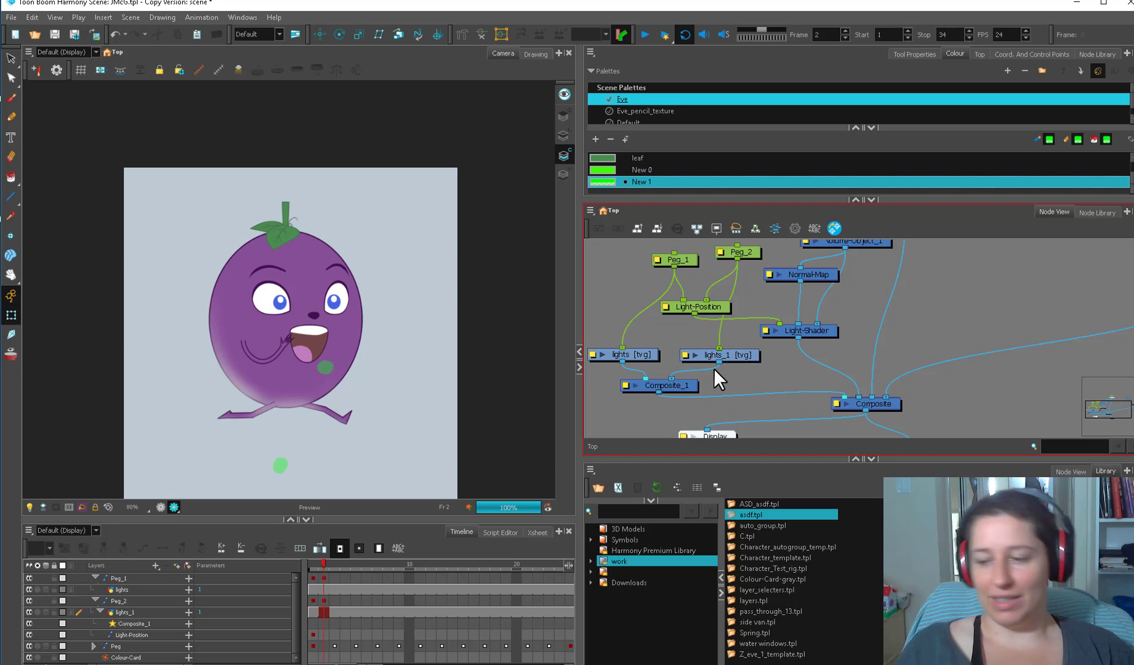
click(681, 256)
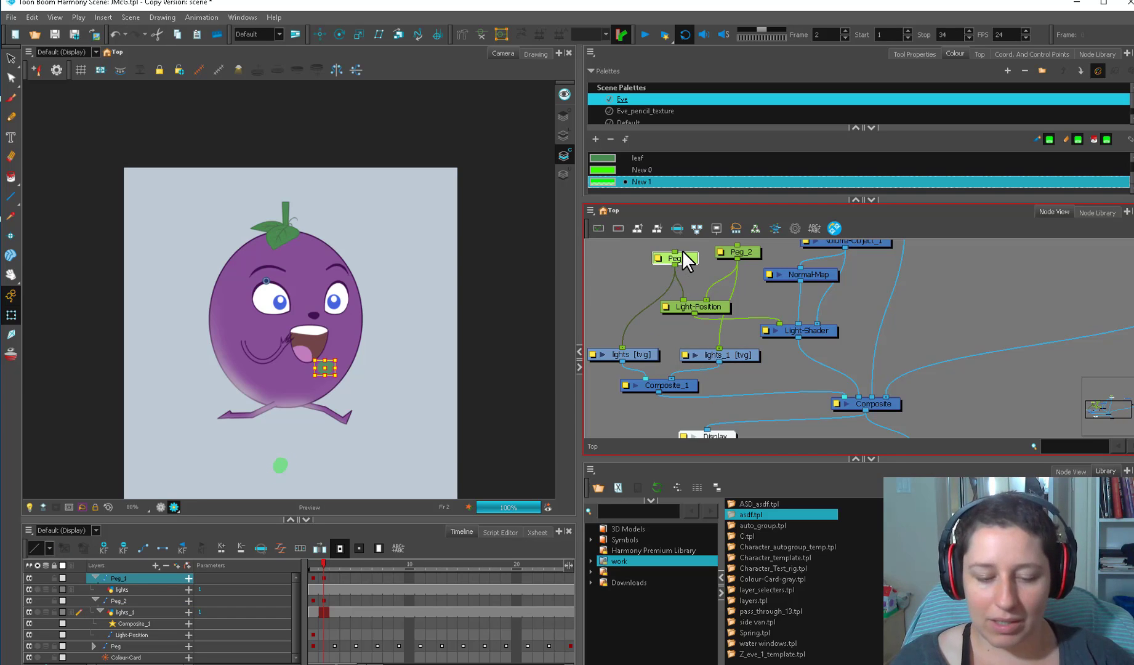
- Review the source and target axis settings in the Light-Position properties and close them
click(814, 354)
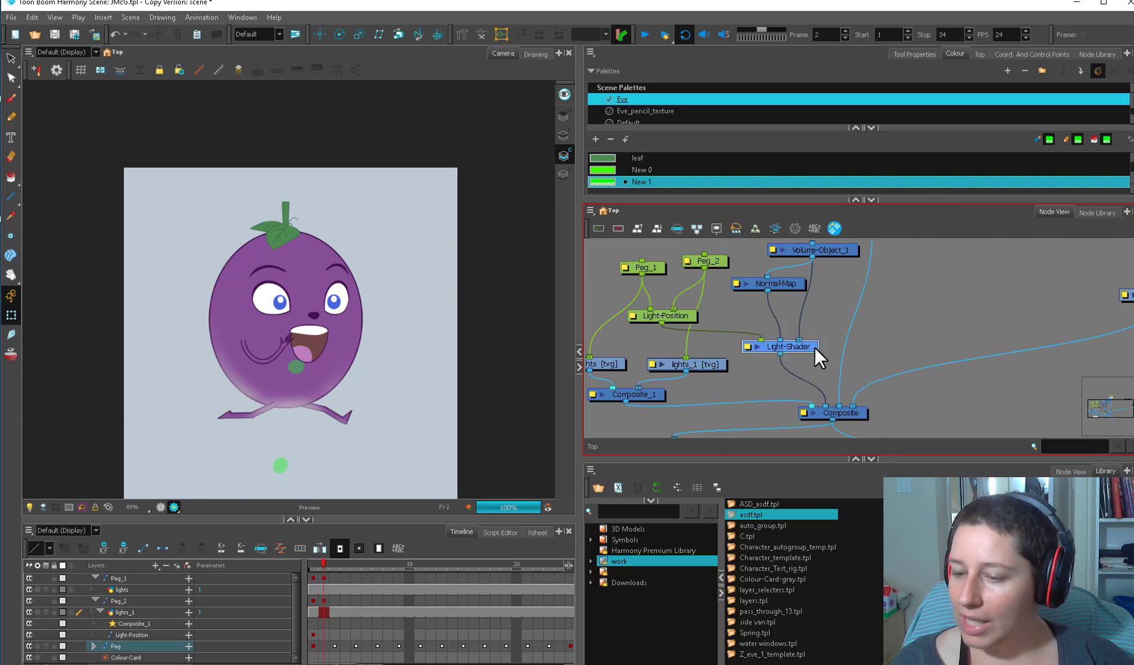
drag(814, 348, 771, 347)
click(801, 307)
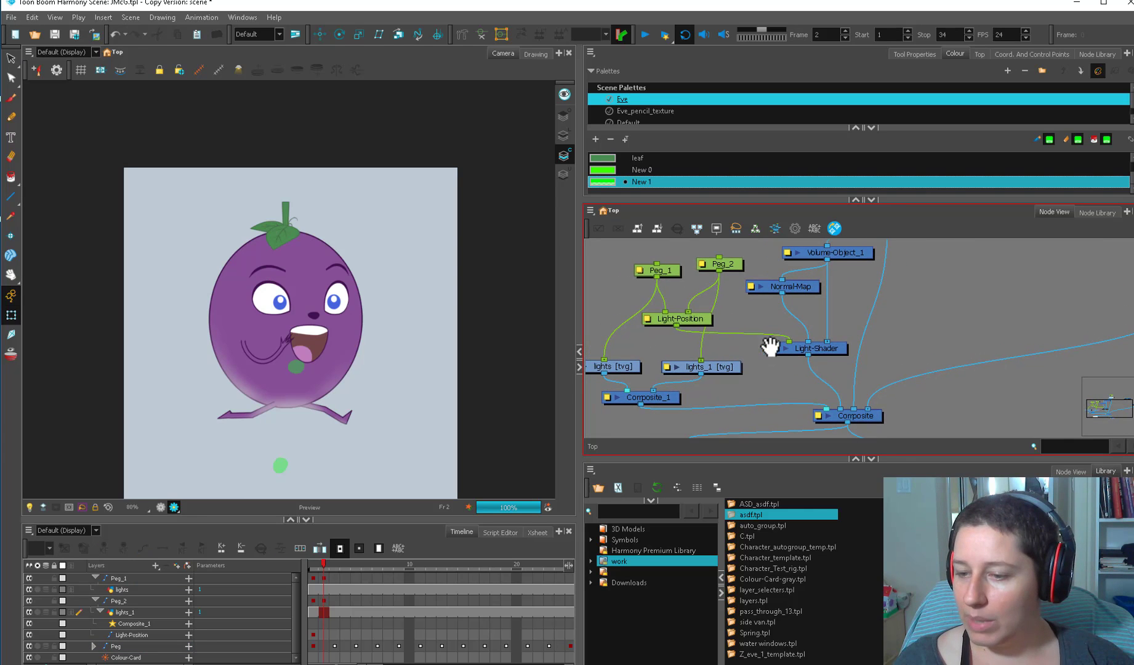
drag(705, 319, 723, 320)
double_click(724, 317)
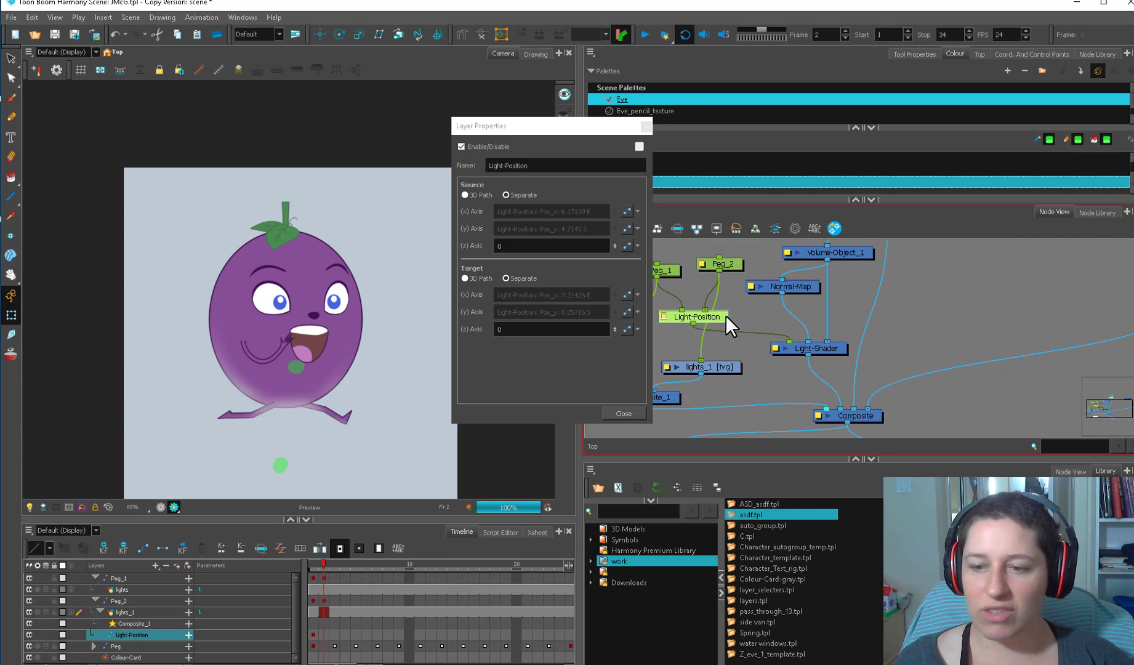
click(627, 413)
- Keep the Light-Shader's Light Type at Directional and move the target marker up to the character's mouth
click(772, 349)
double_click(772, 349)
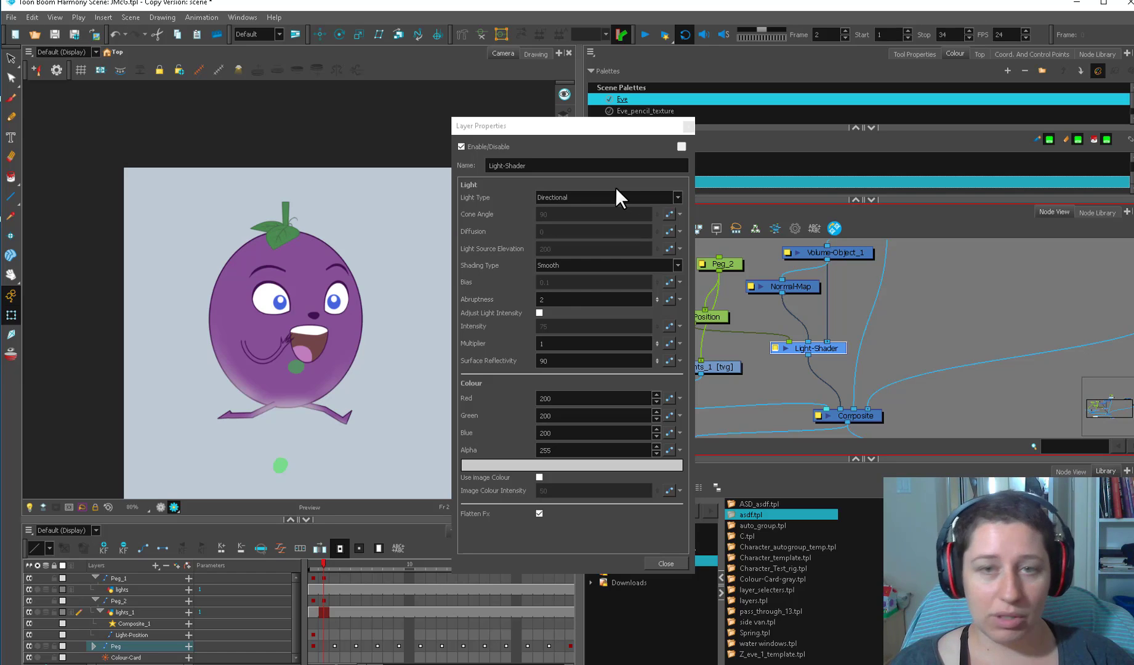
click(580, 198)
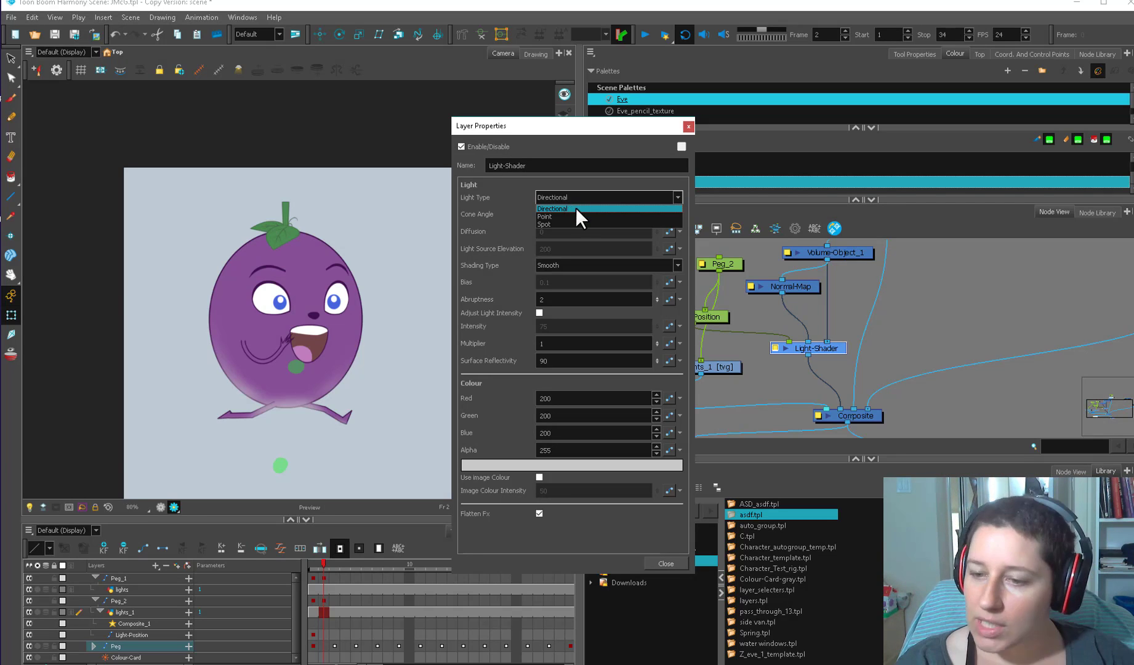
click(576, 209)
click(297, 367)
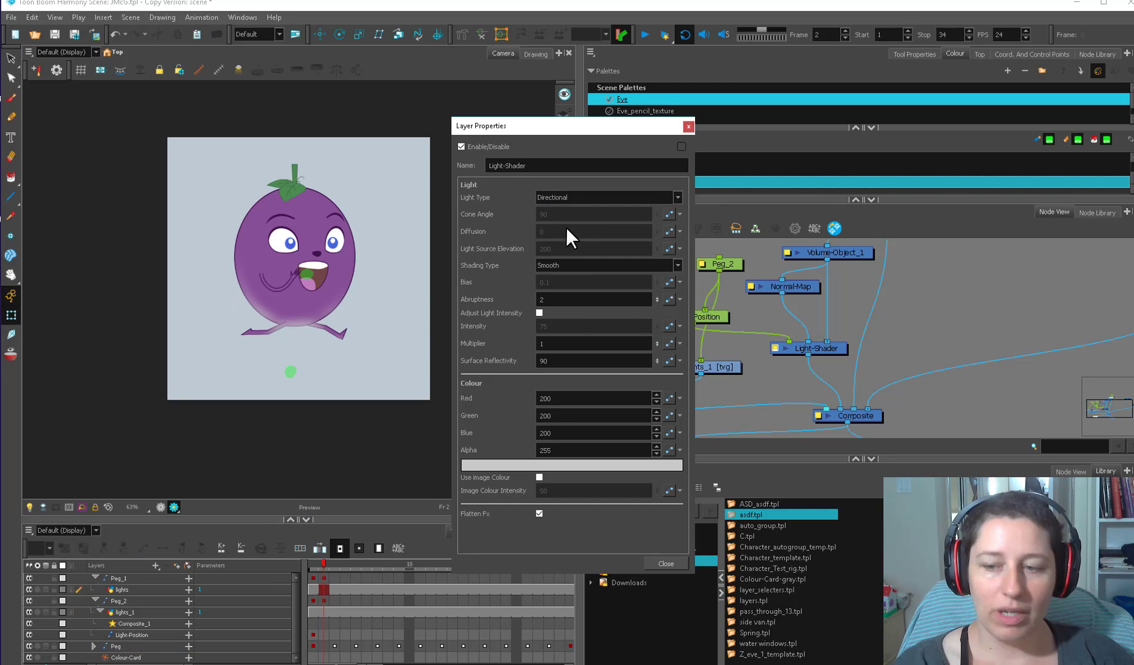
- Set the Light-Shader's Shading Type to Sharp
click(608, 268)
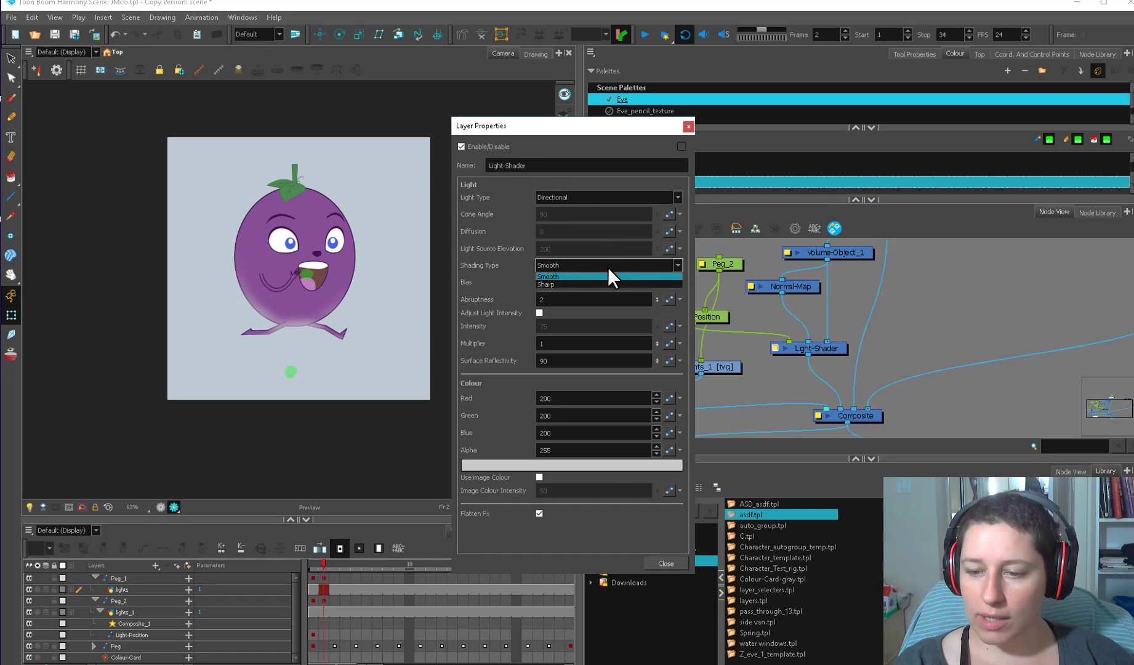
click(610, 282)
key(shift+z)
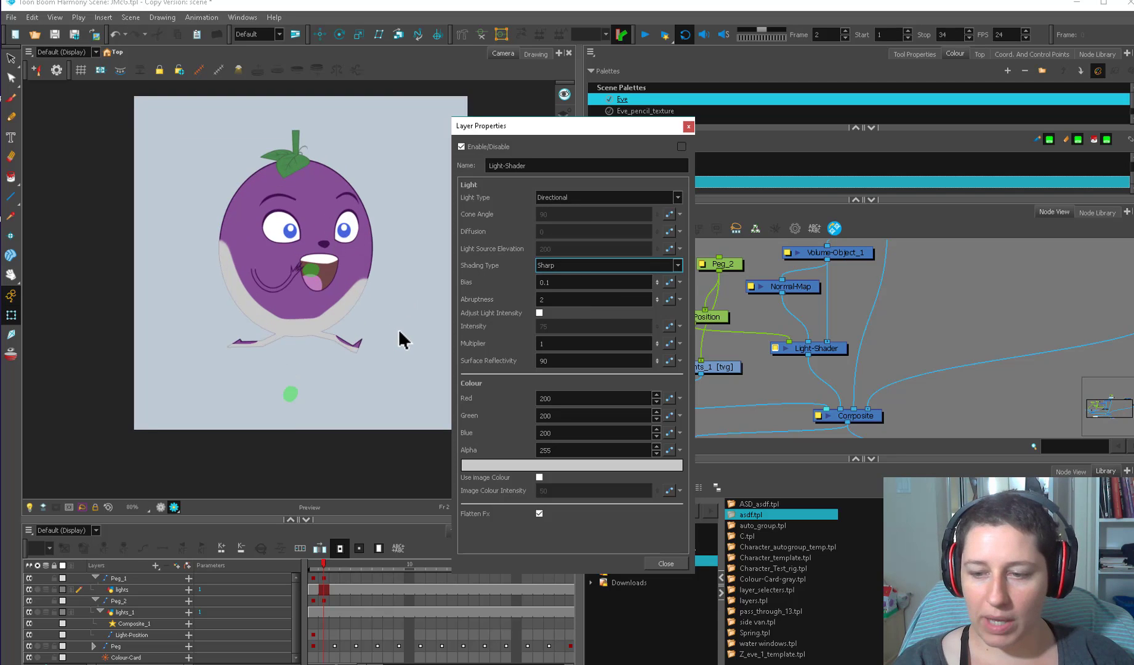
- Compare the Smooth and Sharp shading types on the Light-Shader and leave Shading Type at Smooth
click(587, 265)
click(581, 279)
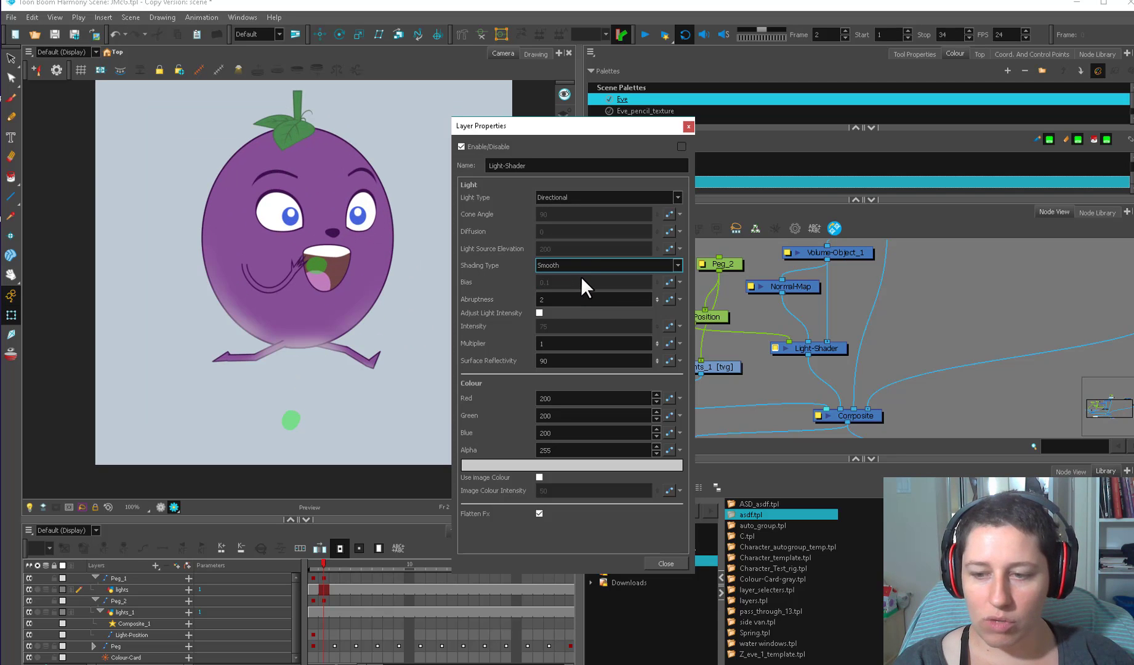
click(584, 265)
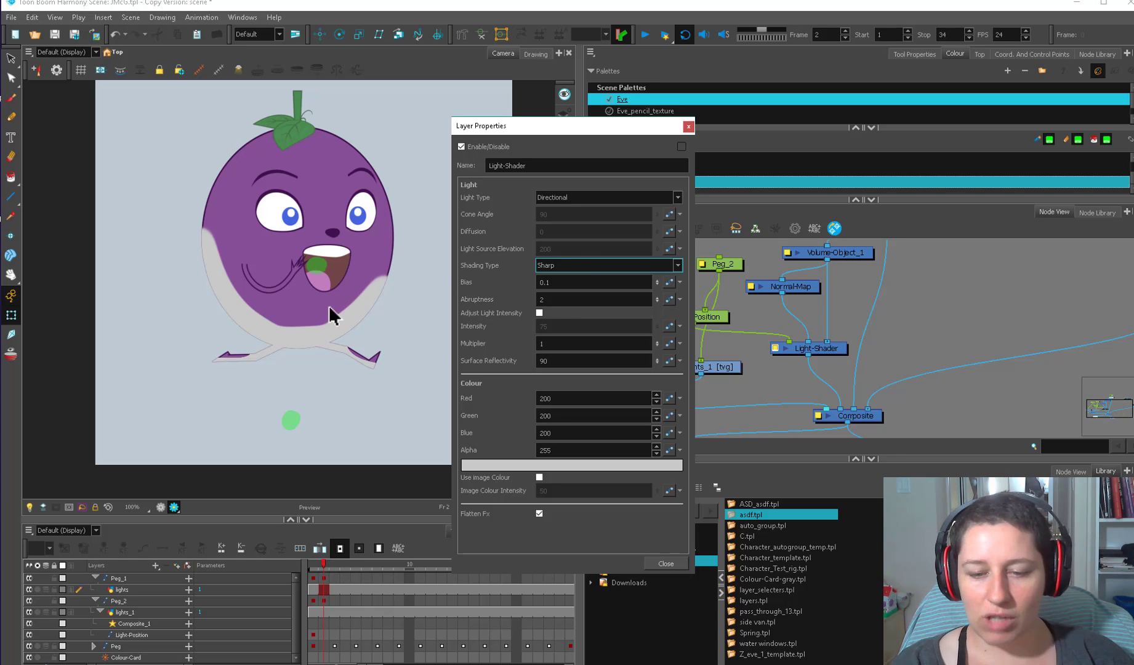
click(595, 264)
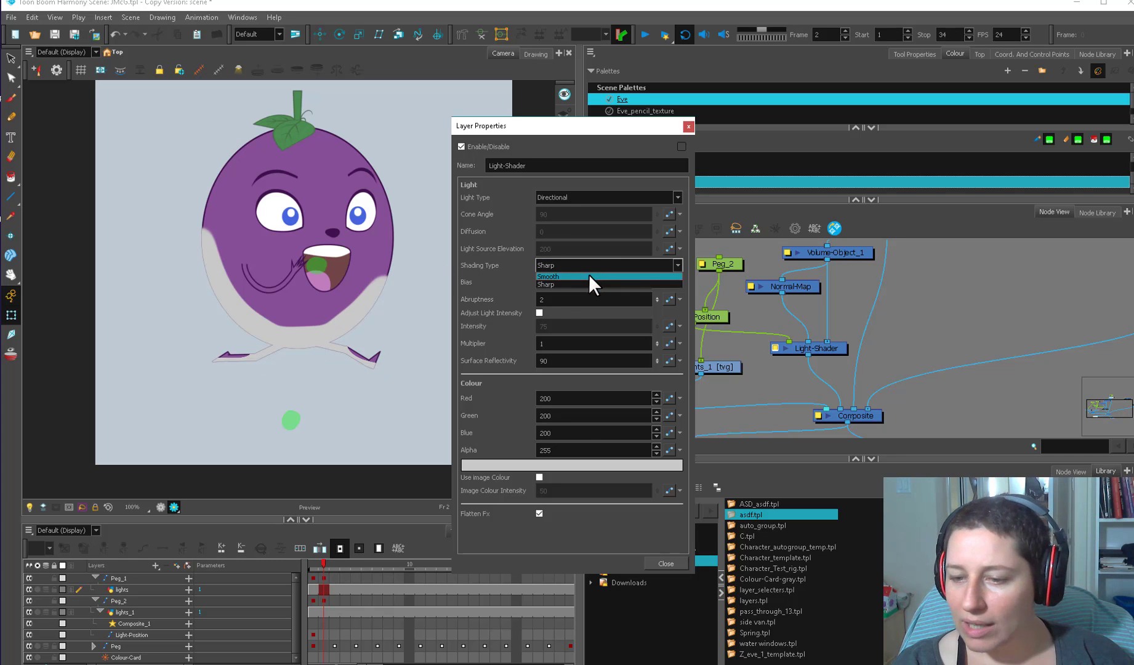
click(589, 274)
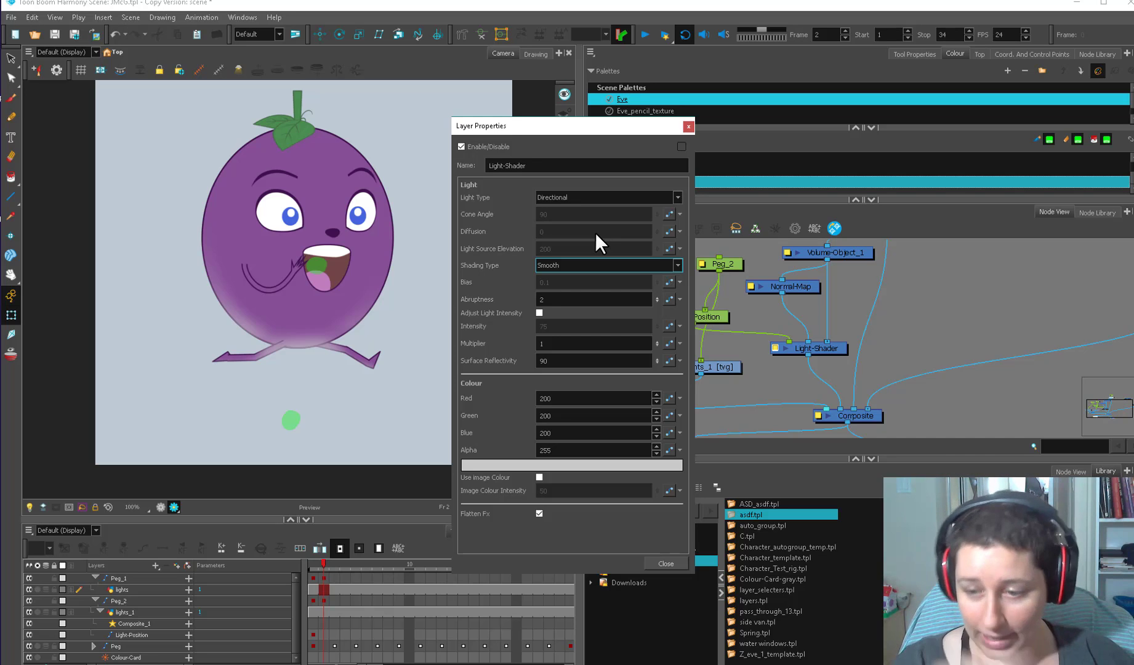
- Try higher and lower Abruptness values on the Light-Shader and settle on 1.8
drag(657, 301, 678, 216)
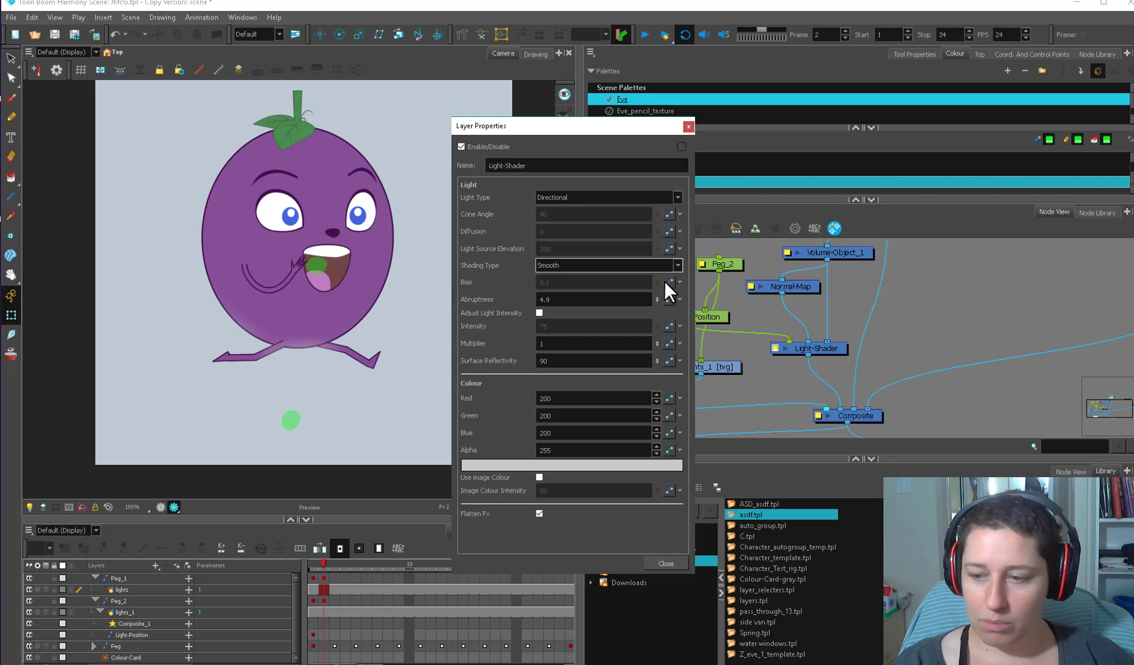
drag(657, 301, 652, 422)
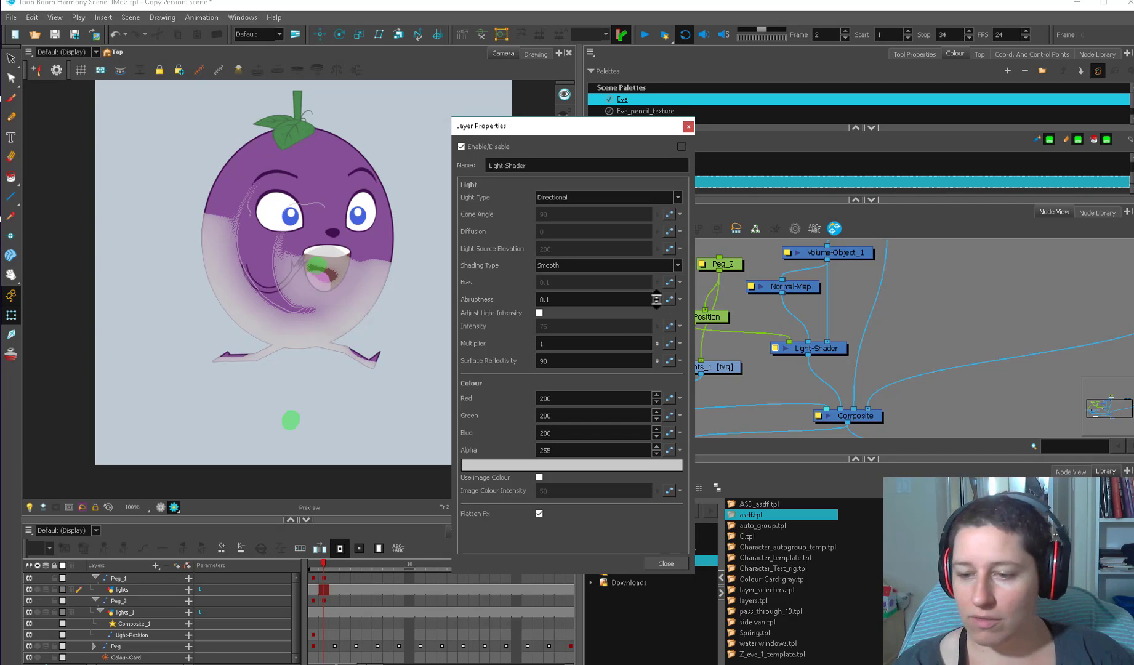
drag(656, 300, 653, 298)
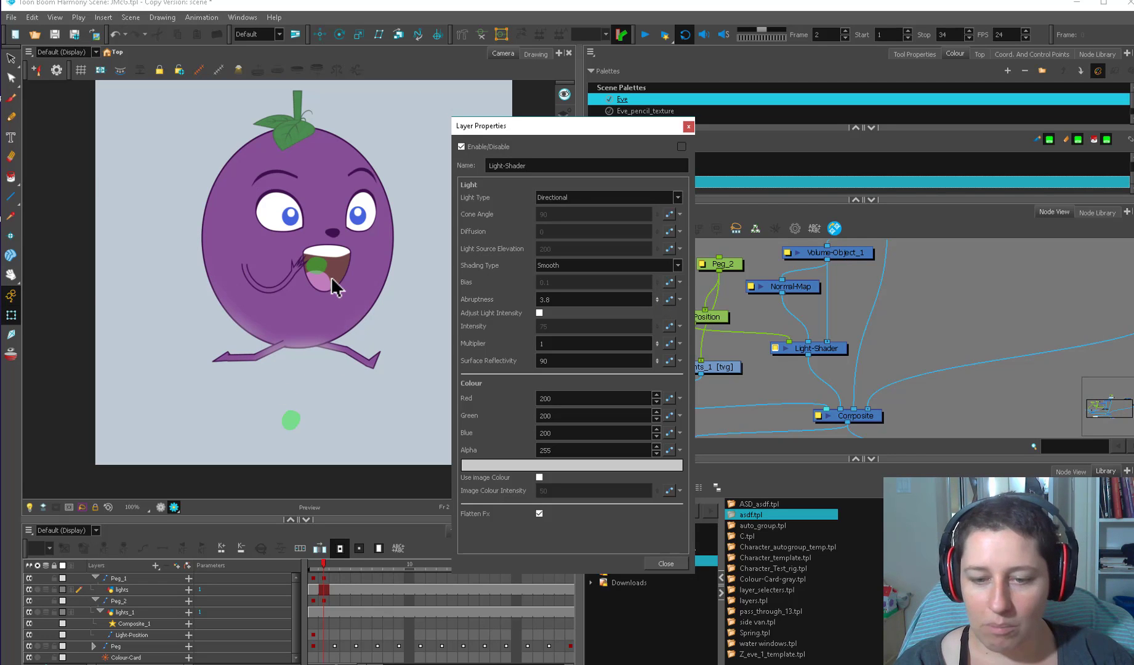
drag(654, 310, 656, 185)
- Enable Adjust Light Intensity on the Light-Shader with Intensity 87.4, and set the Multiplier to 2
click(539, 313)
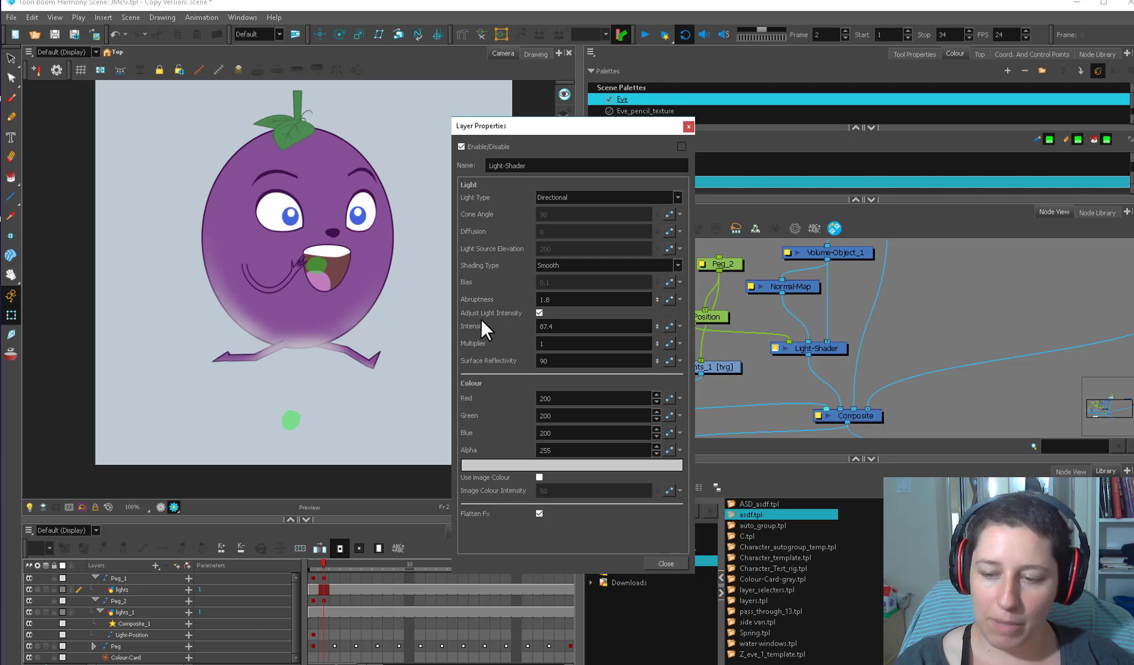
double_click(556, 343)
text(2)
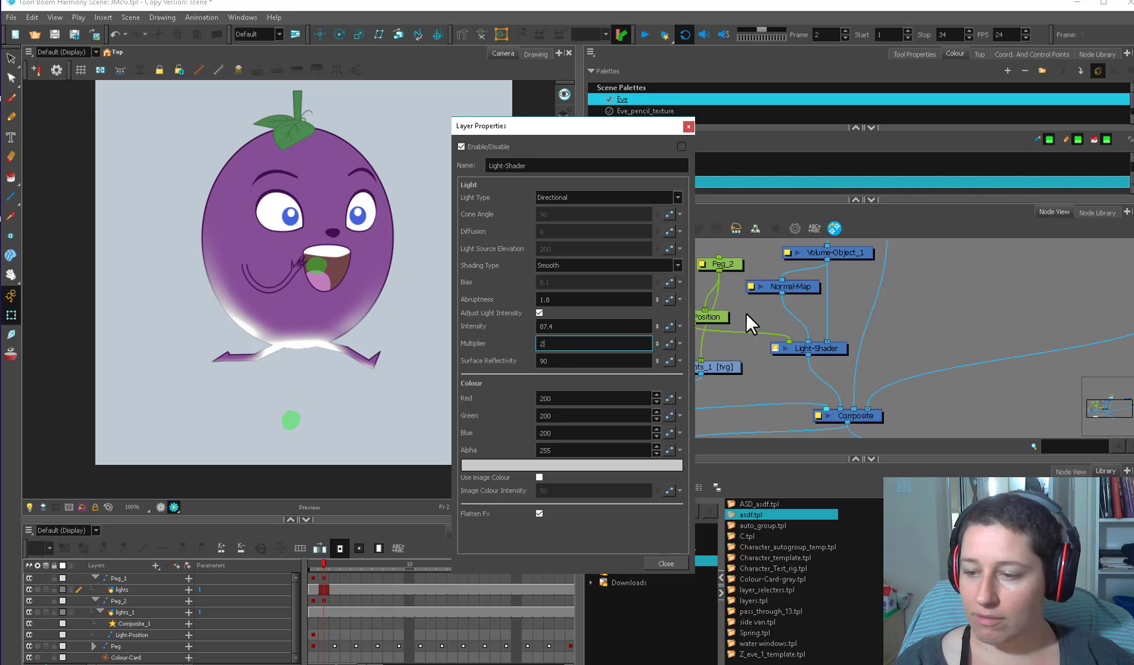
- Move the light source marker from below the character to beyond its upper right so the light falls on that side
click(315, 263)
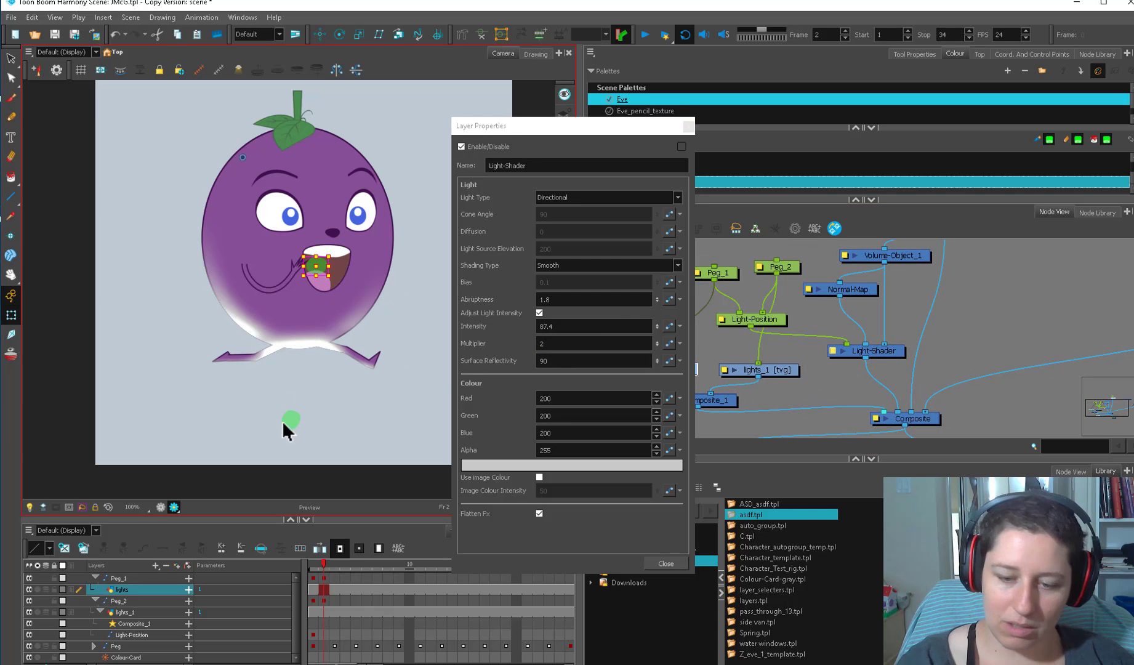
mouse_move(289, 425)
mouse_down()
mouse_move(133, 254)
mouse_move(262, 164)
mouse_move(515, 186)
mouse_up()
shift+click(320, 263)
shift+click(355, 241)
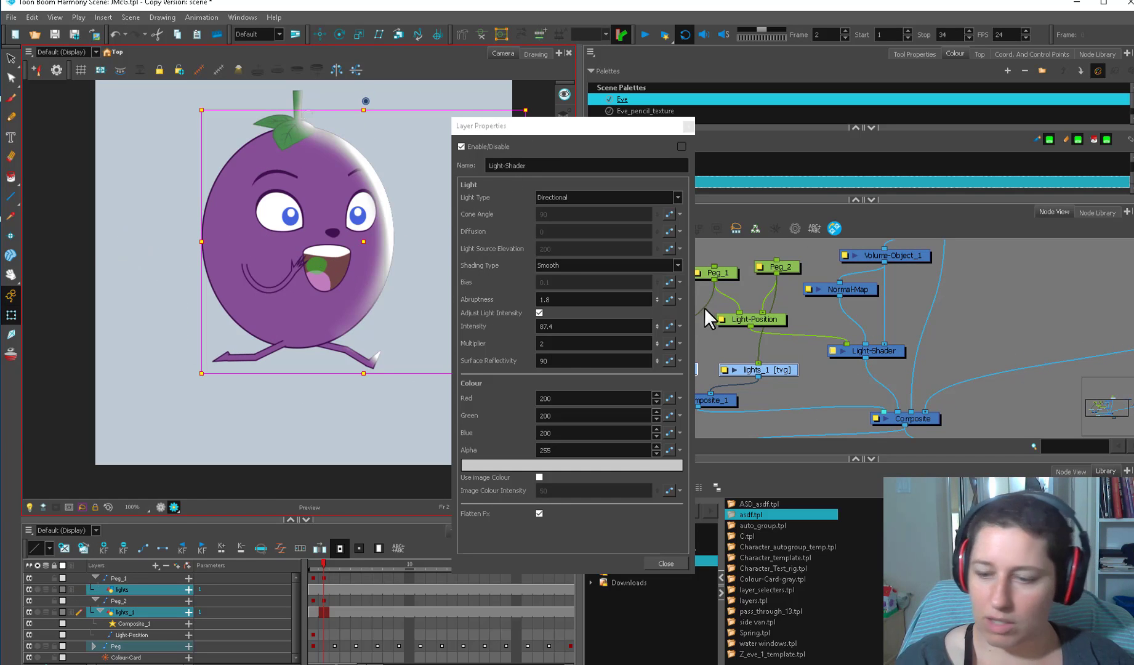
click(734, 345)
- Try a Light-Shader Multiplier of 4, and set it to 1
double_click(557, 343)
text(4)
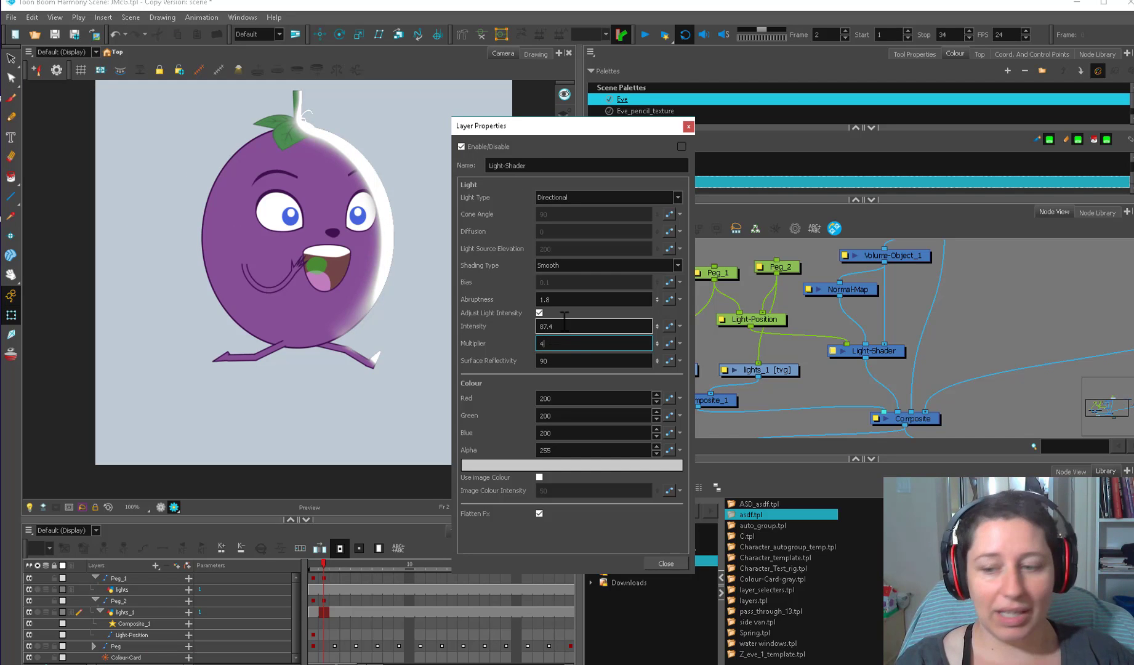
double_click(544, 343)
text(1)
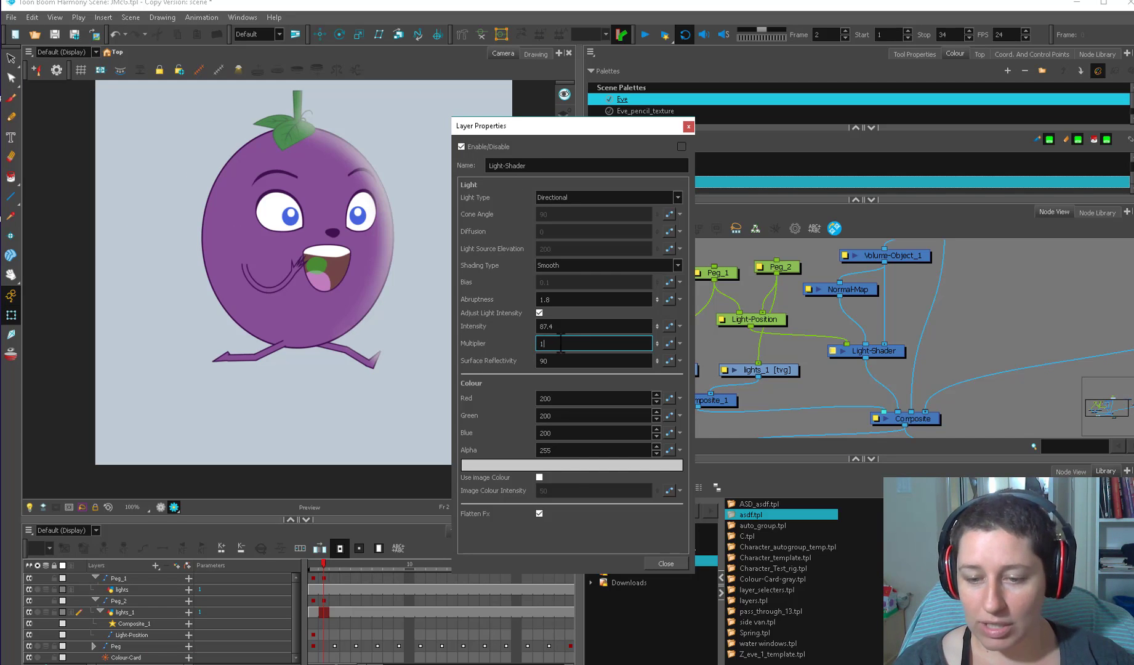
- Test lower Surface Reflectivity values, return it to 90, and raise the light Intensity to 89
drag(656, 361, 650, 261)
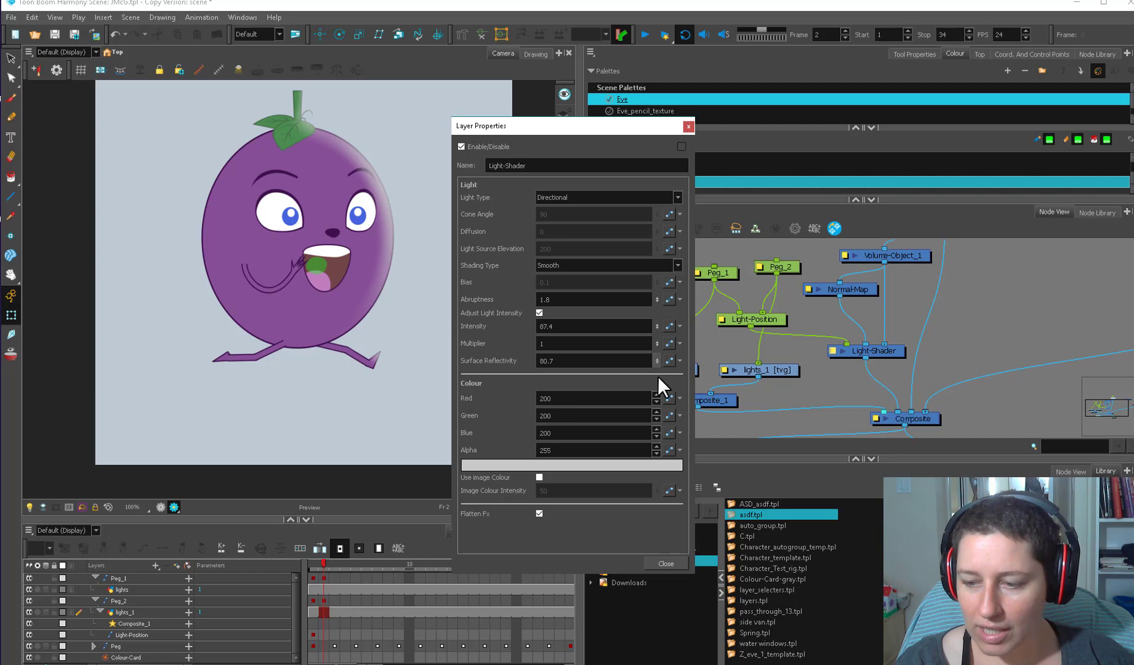
drag(658, 385, 655, 328)
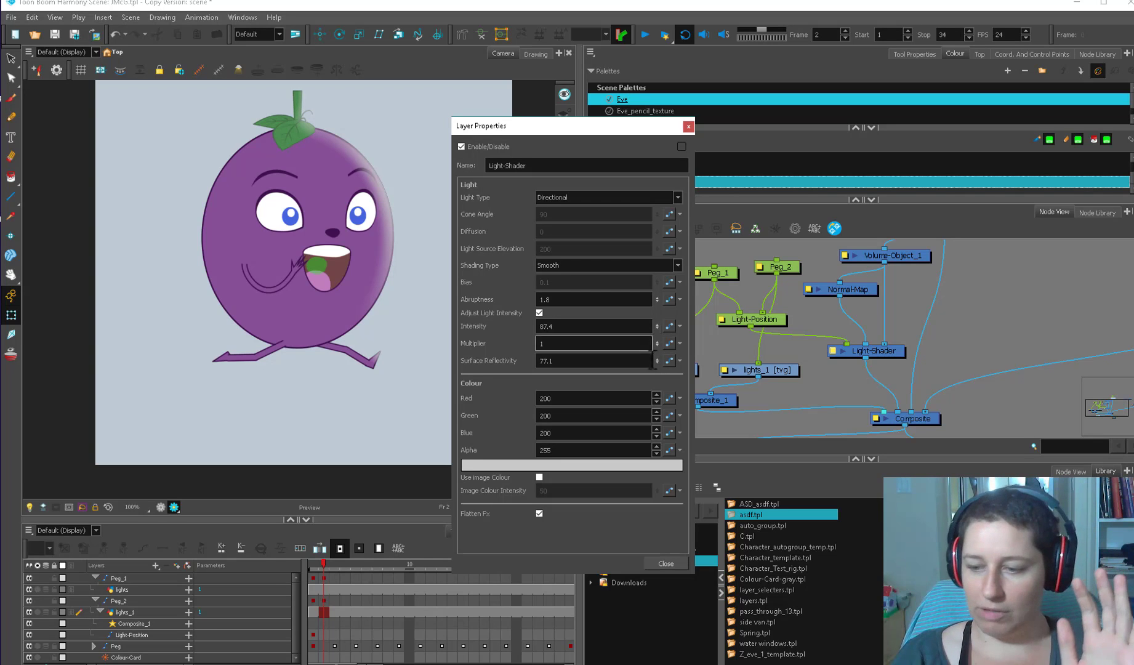
drag(653, 365, 675, 234)
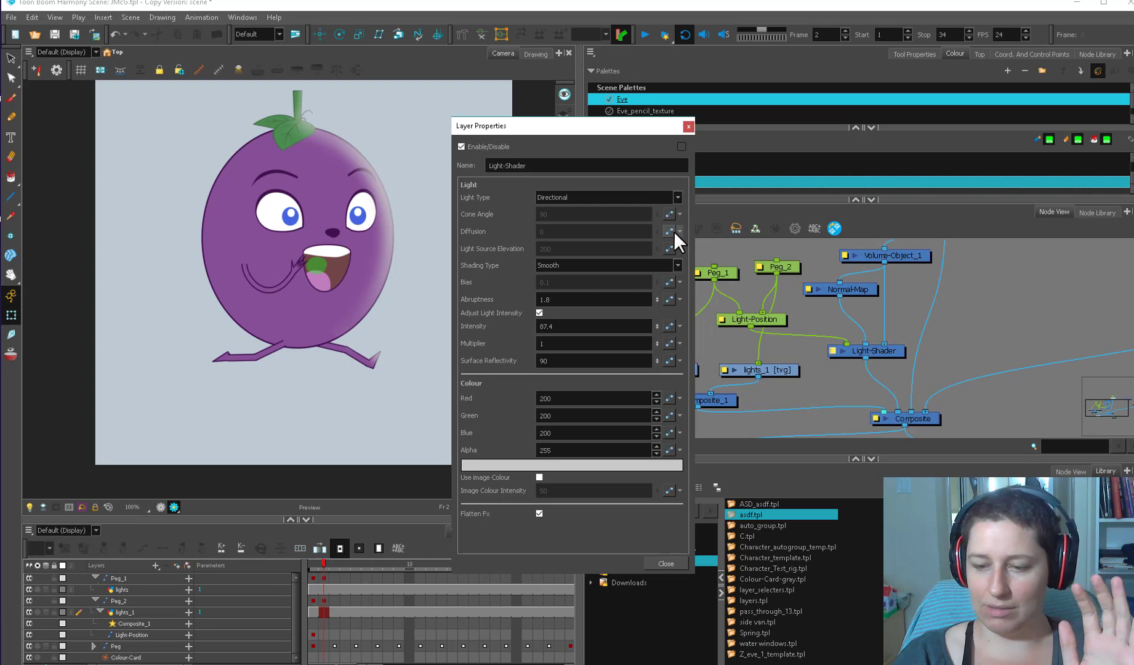
click(658, 322)
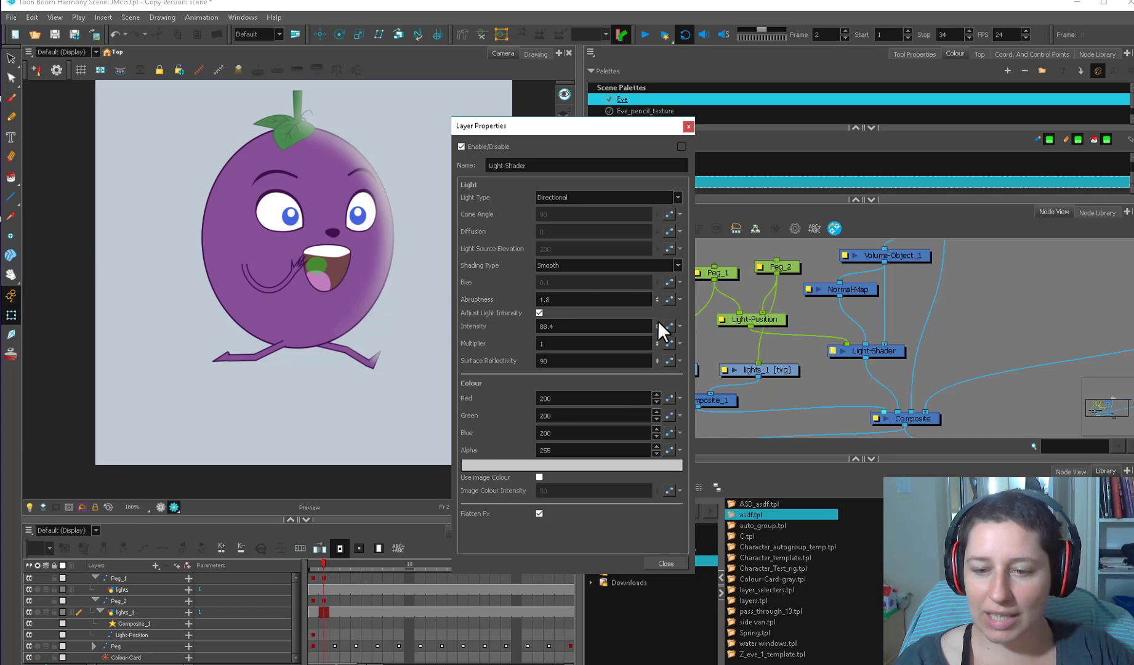
click(658, 322)
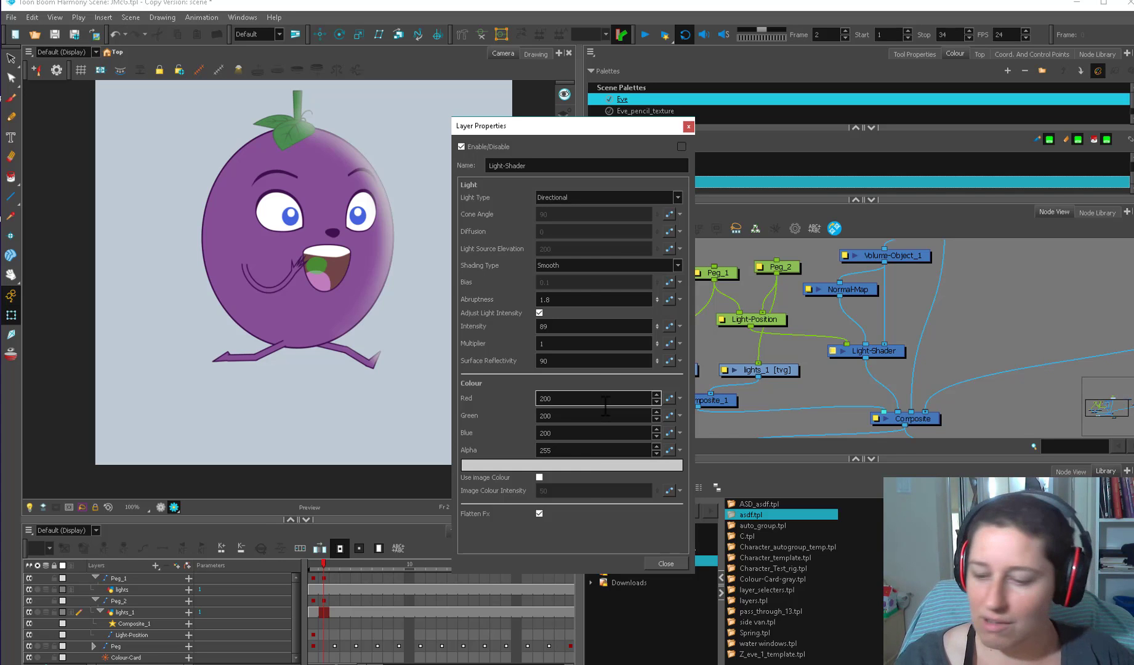
- Try red, blue, green and other light colours on the Light-Shader and settle on a tan of red 195, green 159, blue 120
click(584, 466)
click(621, 278)
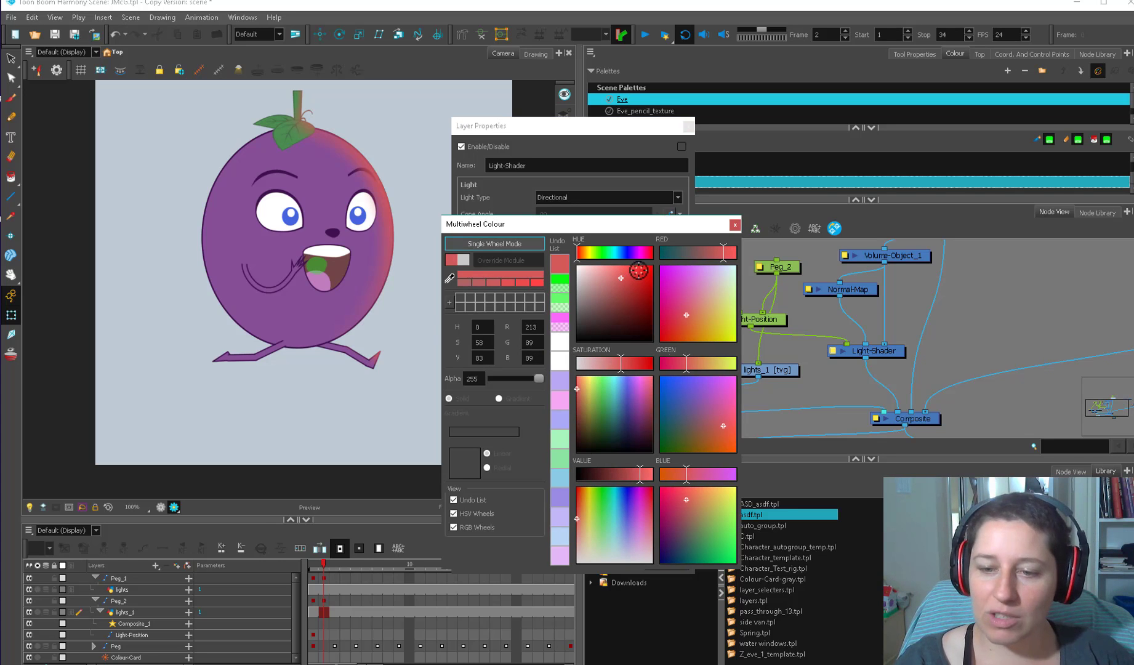
click(644, 266)
click(603, 253)
click(614, 254)
click(629, 252)
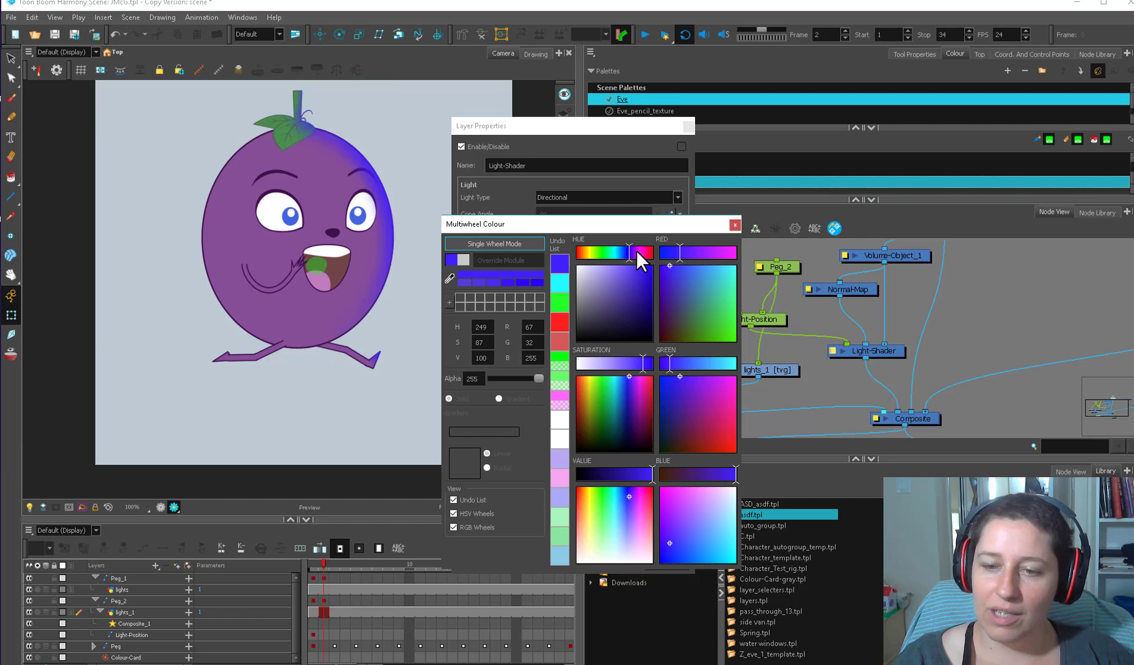
click(636, 252)
click(596, 252)
click(640, 274)
click(619, 252)
click(680, 309)
click(710, 327)
click(710, 290)
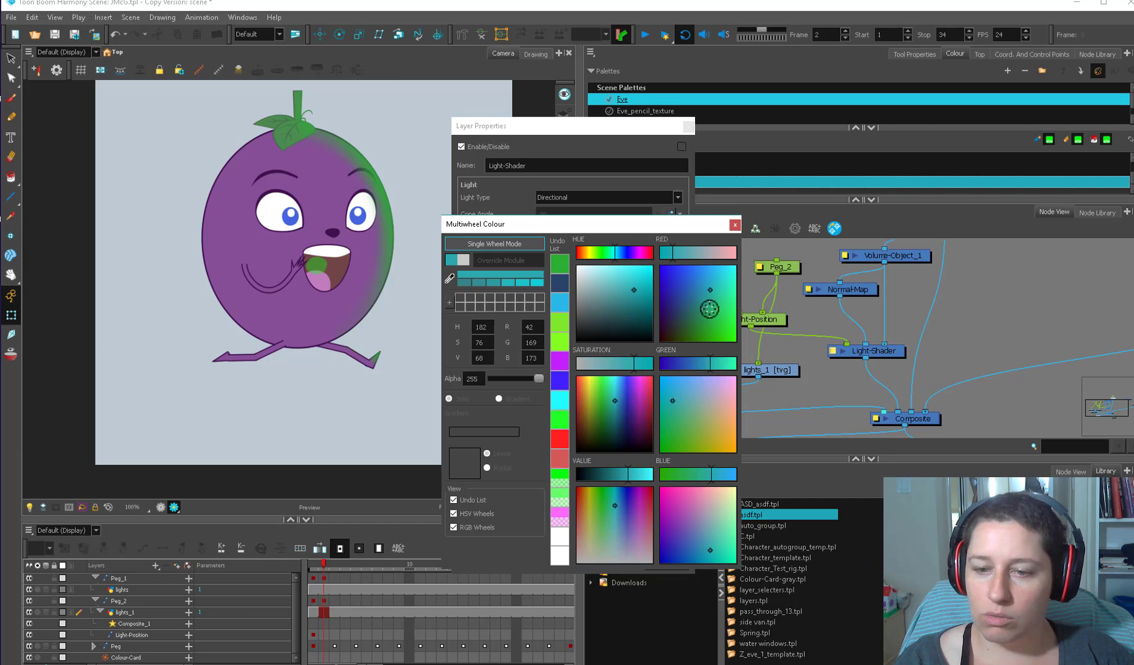
drag(709, 309, 686, 298)
drag(687, 404, 705, 406)
drag(606, 420, 582, 392)
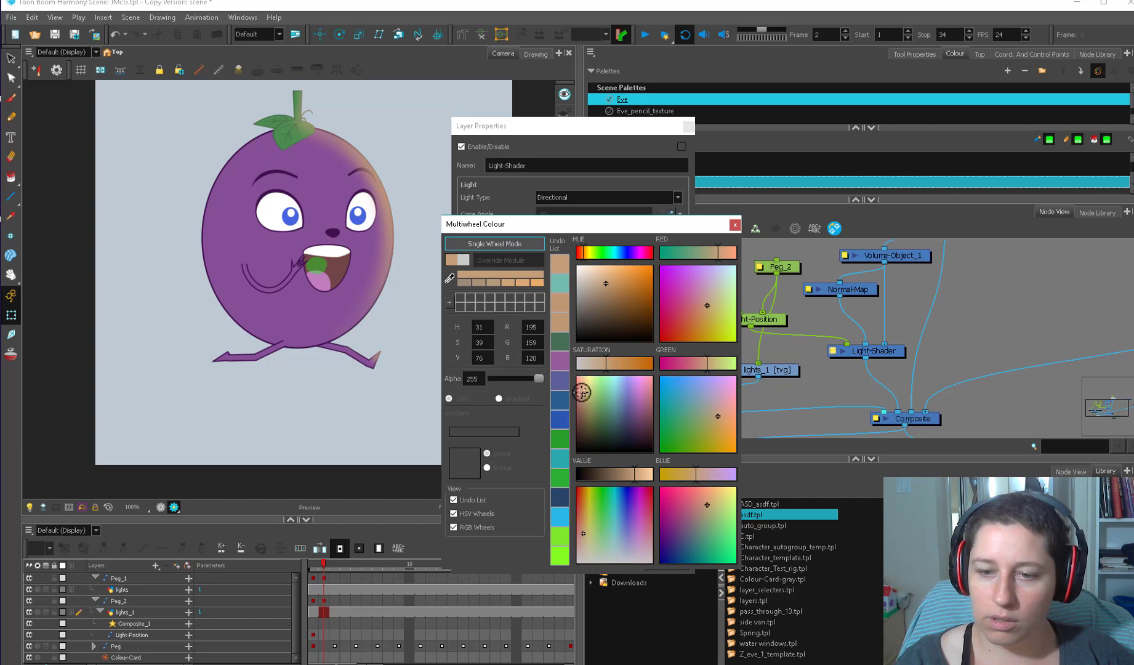
click(735, 224)
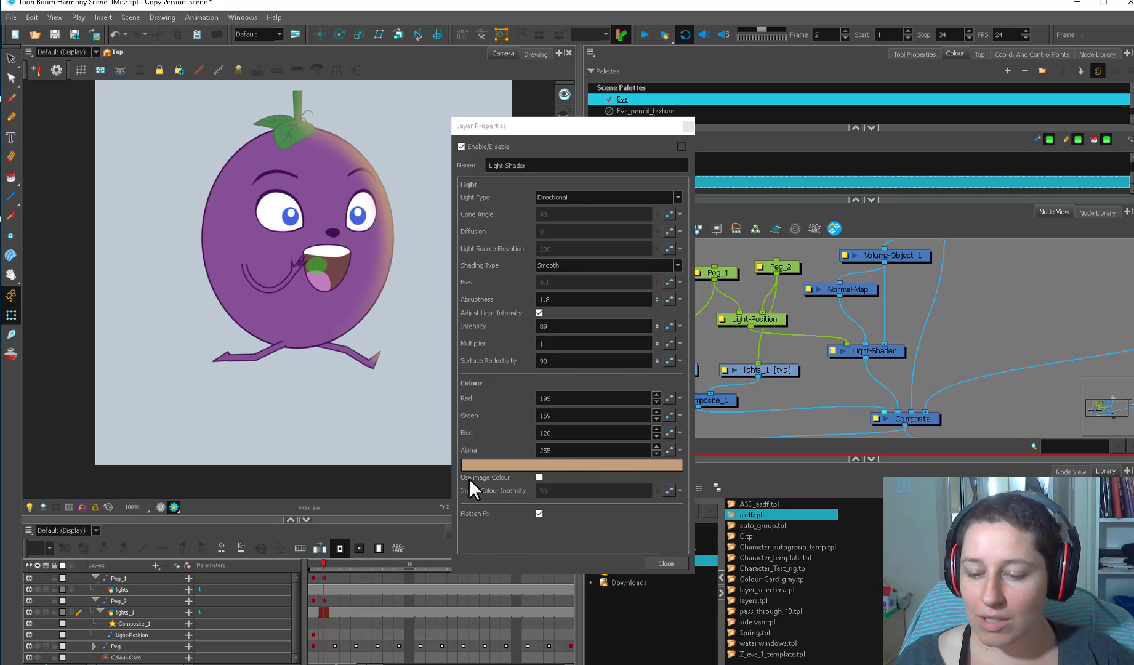
- Enable Use Image Colour on the Light-Shader and raise Image Colour Intensity to 54.7
click(539, 477)
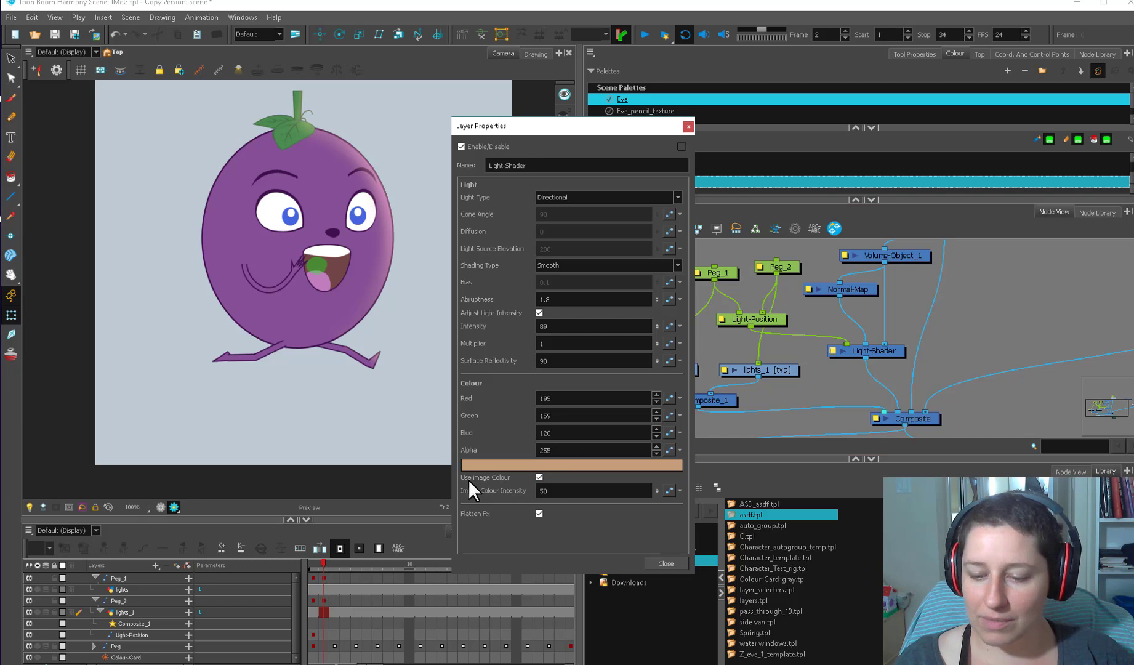
click(434, 438)
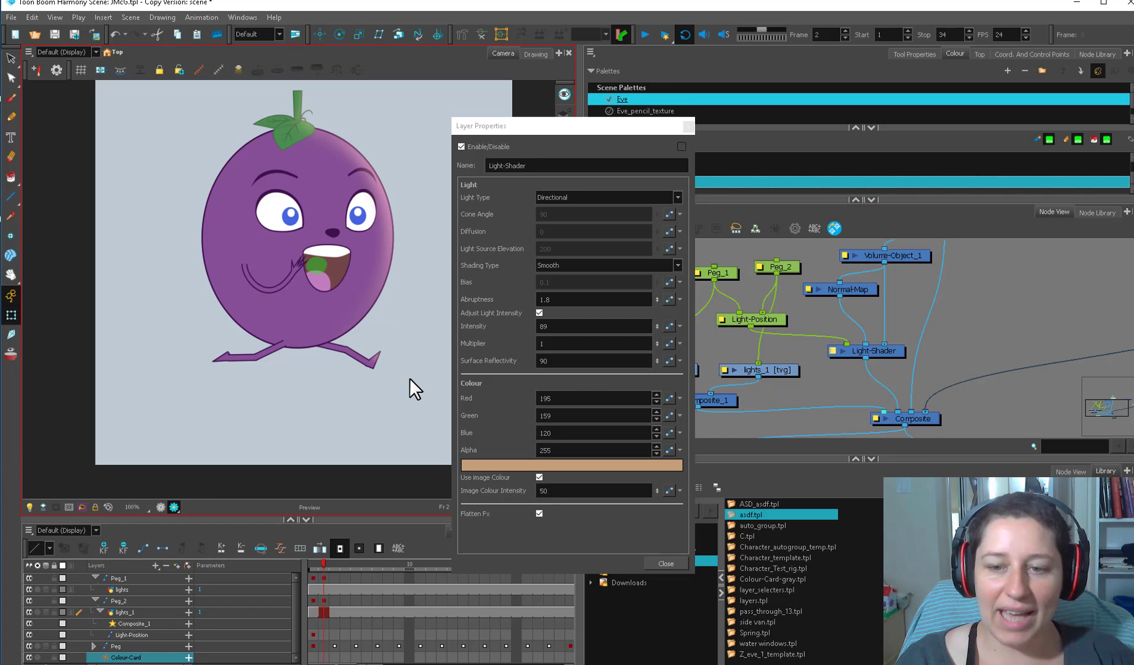
drag(657, 491, 658, 462)
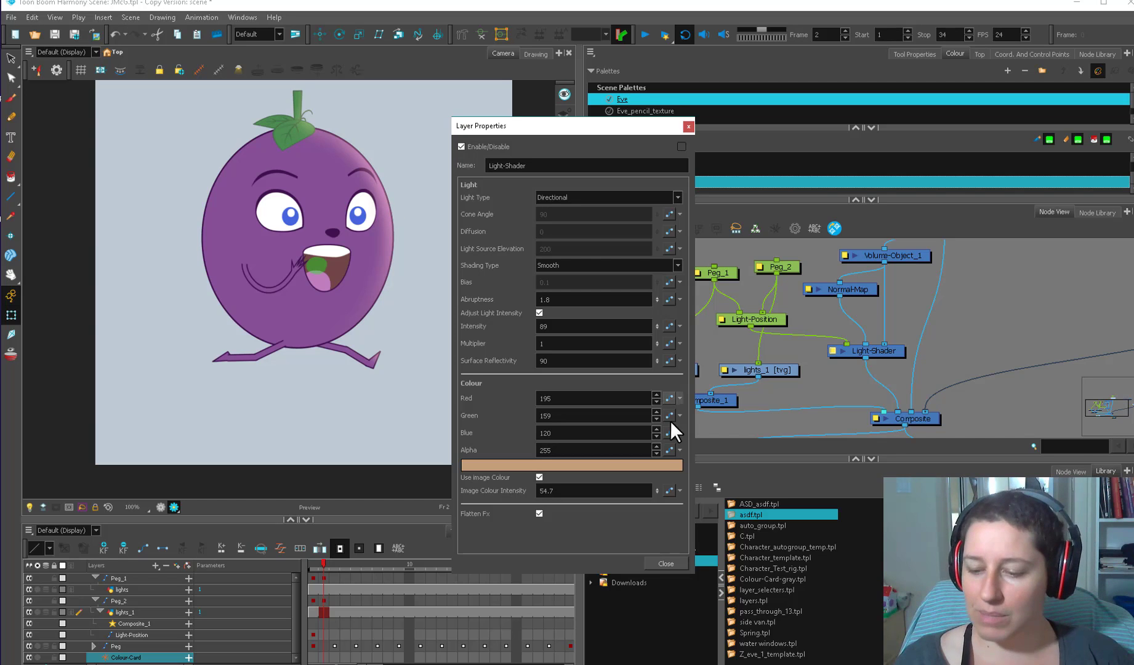
click(667, 490)
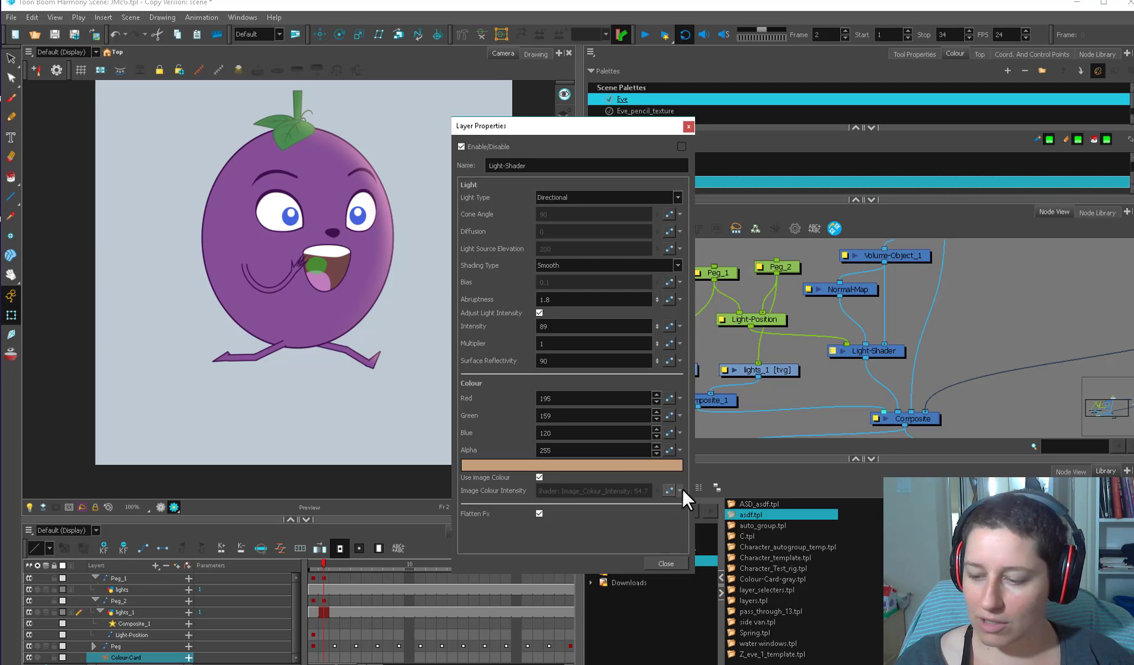
click(680, 490)
click(683, 525)
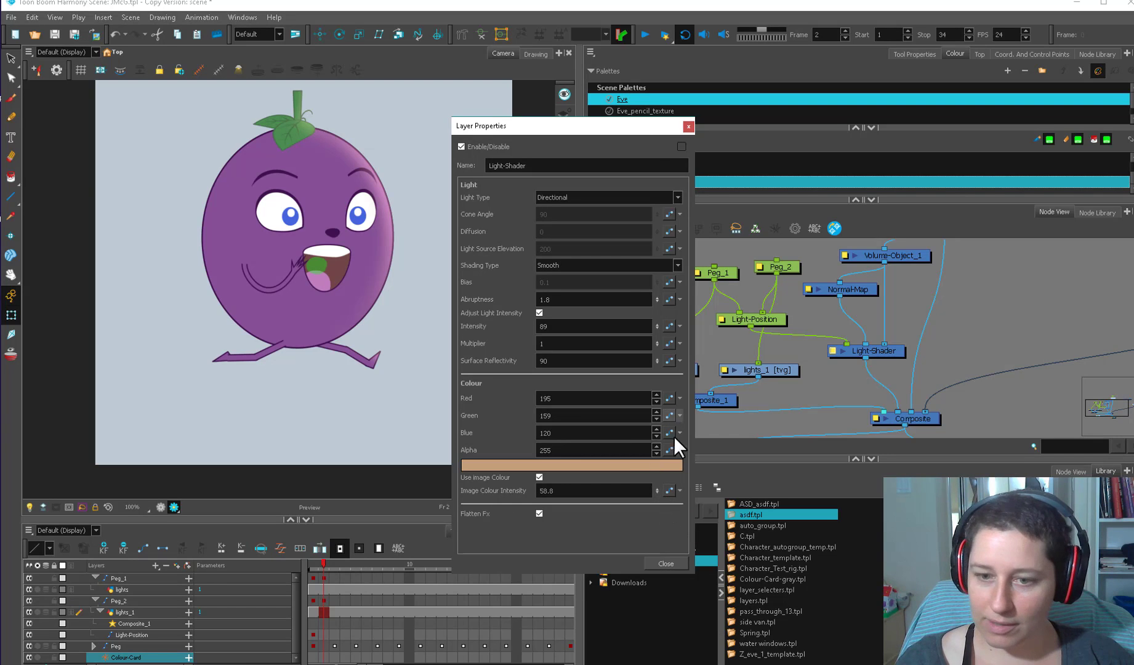
- Vary the Light-Shader's Image Colour Intensity between 0 and 100 and leave it at 100
drag(657, 491, 716, 123)
drag(657, 493, 653, 531)
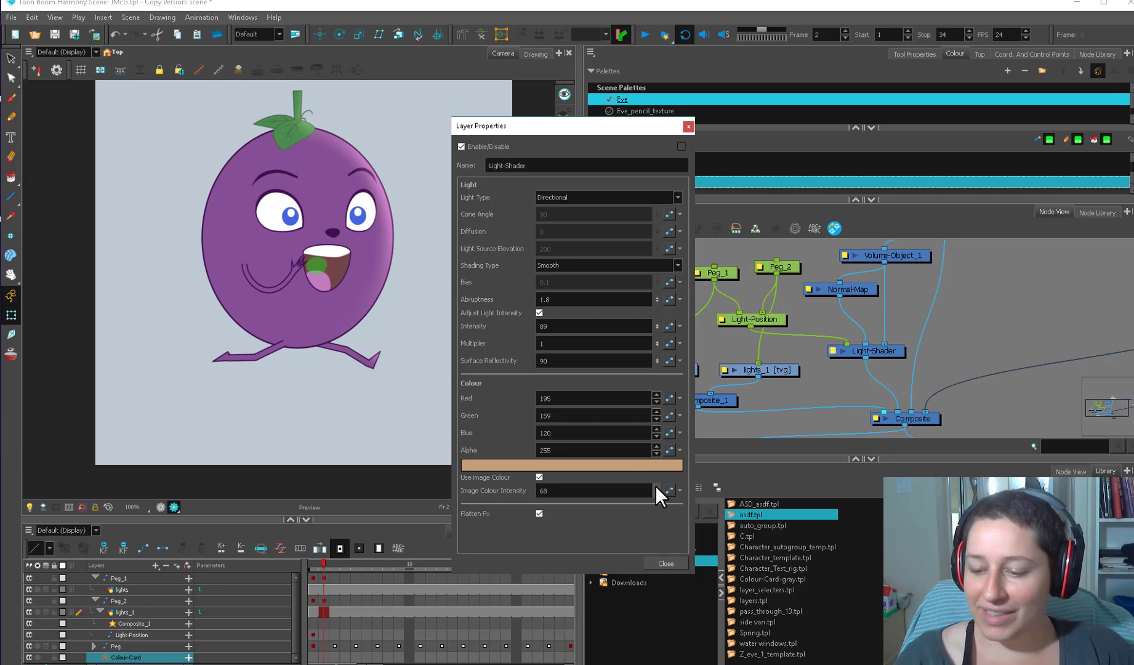
drag(656, 489, 657, 451)
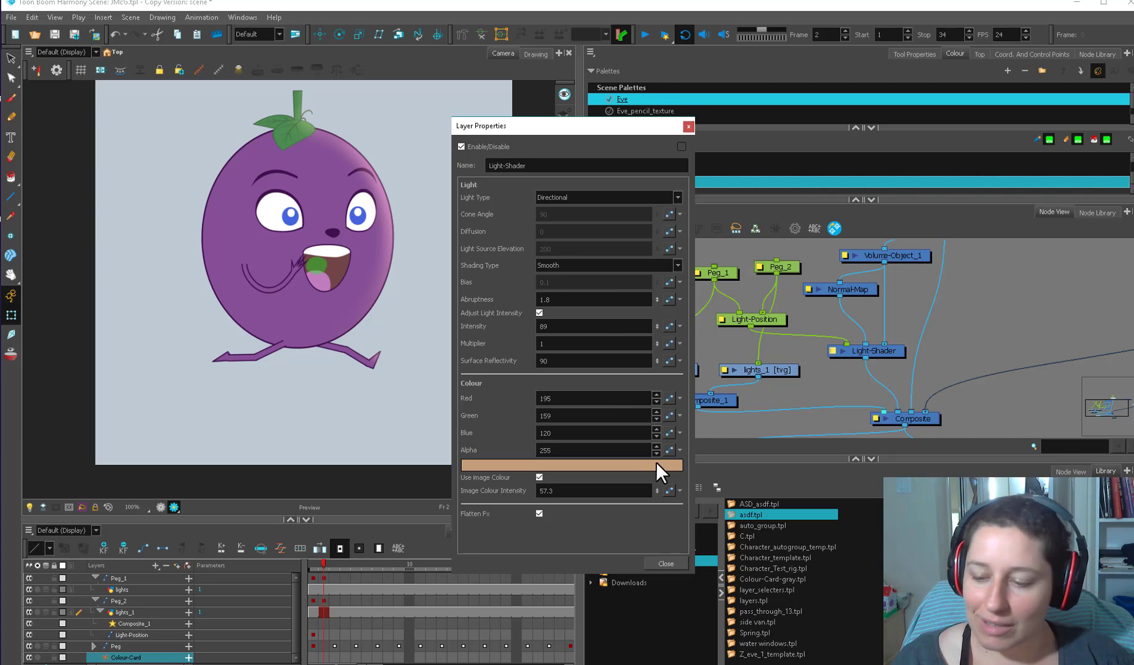
mouse_move(657, 493)
mouse_down()
mouse_move(656, 521)
mouse_move(647, 97)
mouse_up()
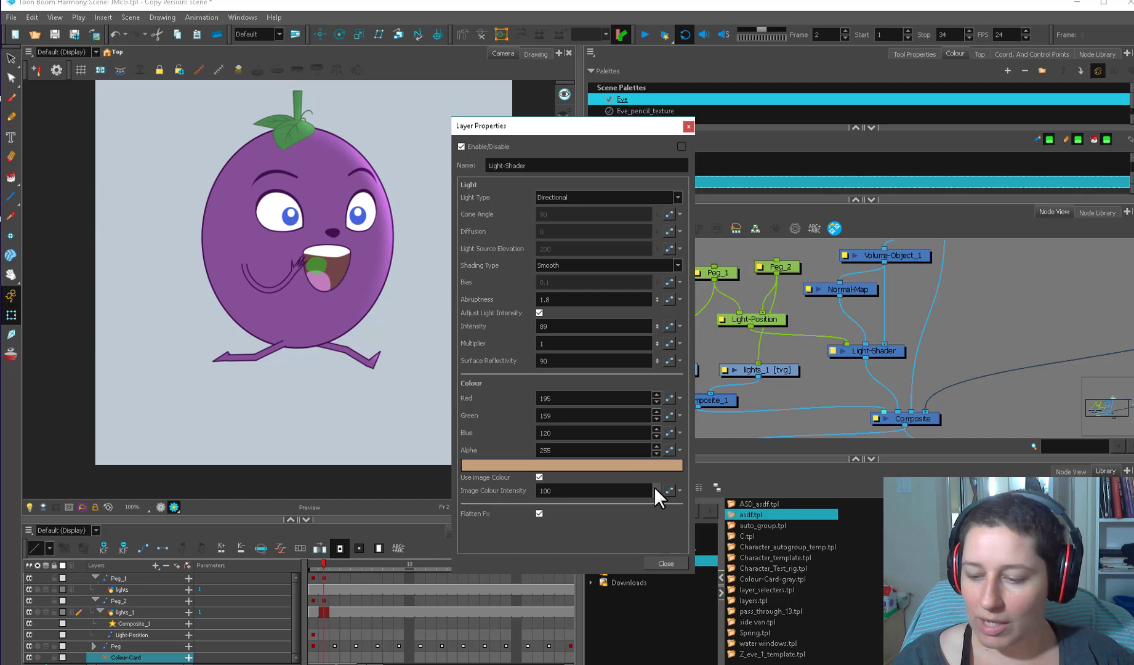
drag(655, 489, 653, 664)
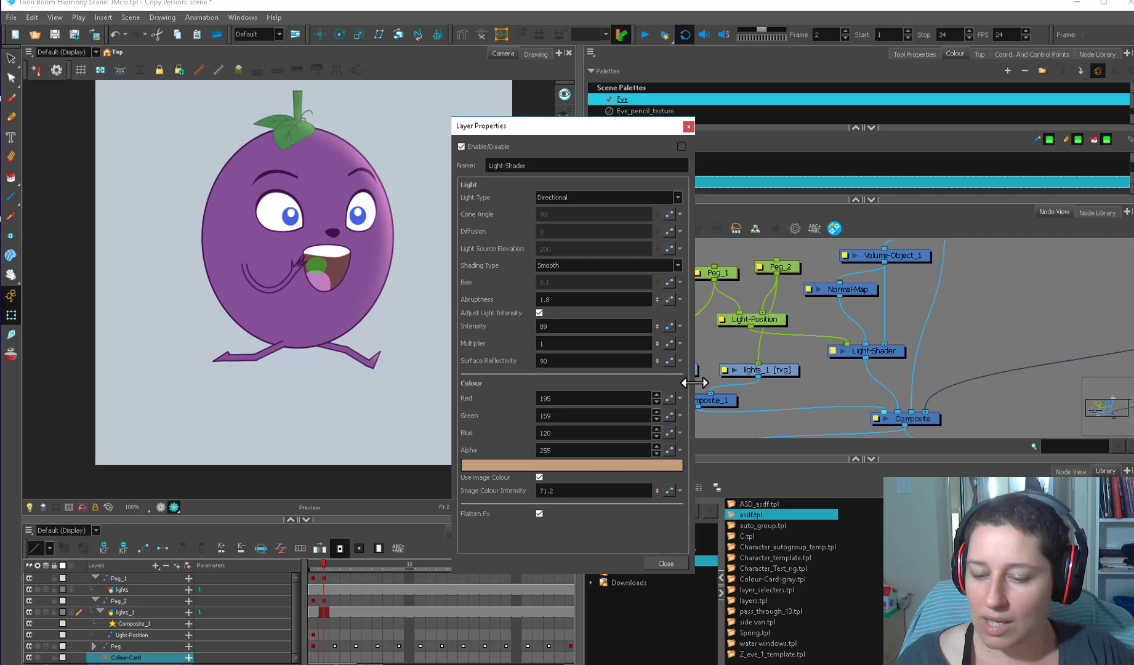
drag(657, 489, 648, 662)
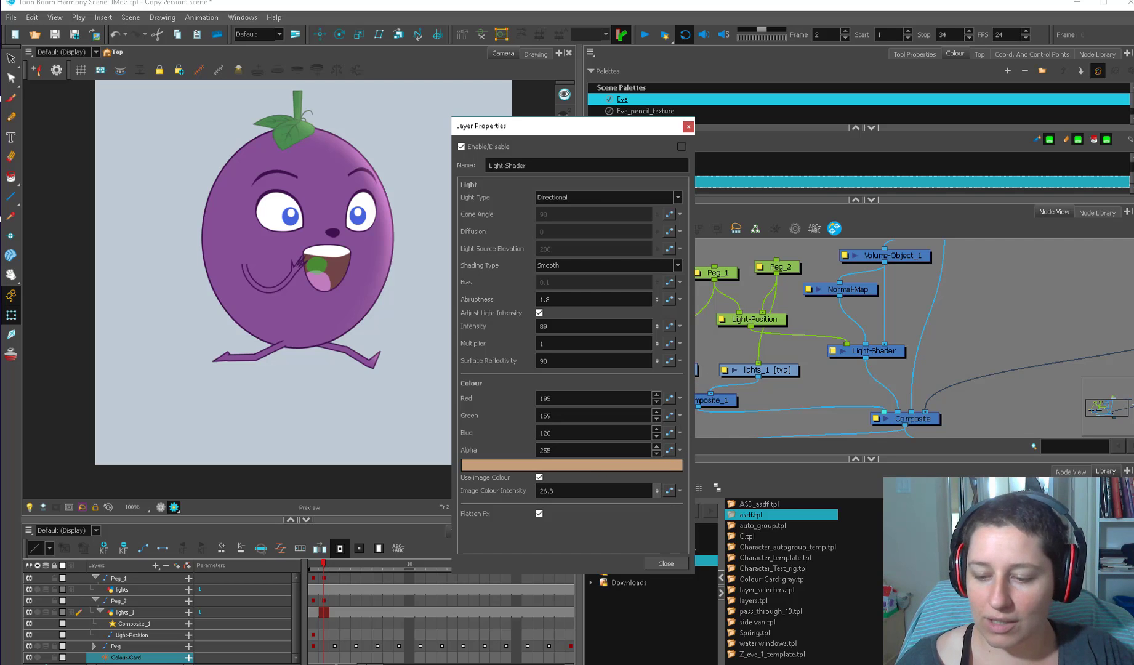
drag(657, 489, 654, 488)
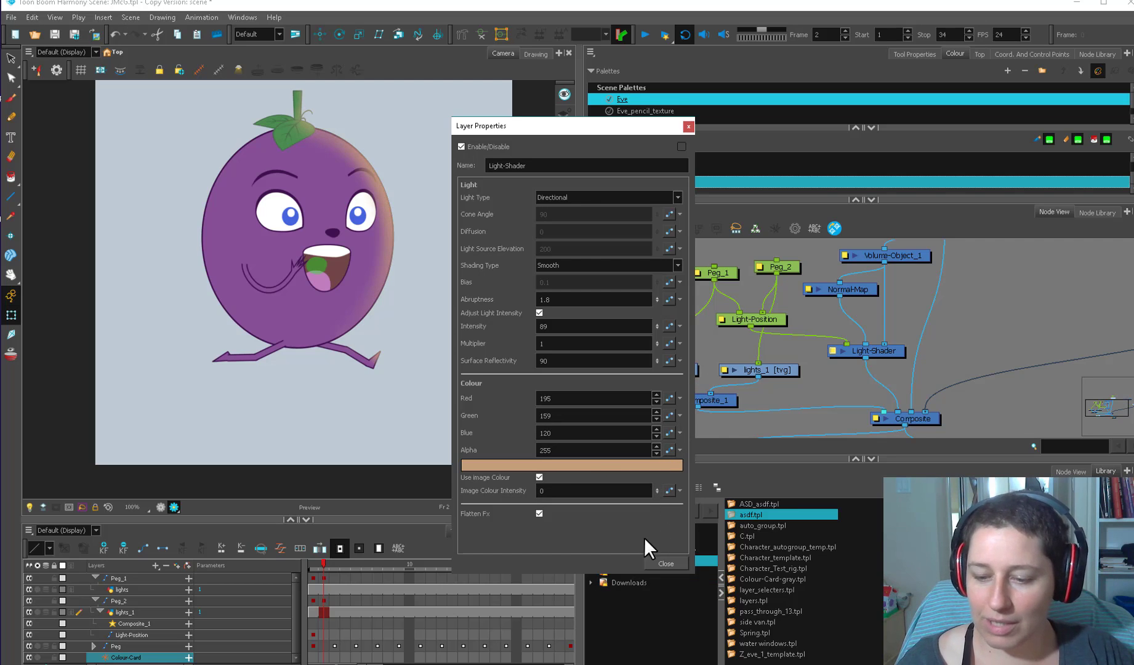
drag(657, 490, 656, 76)
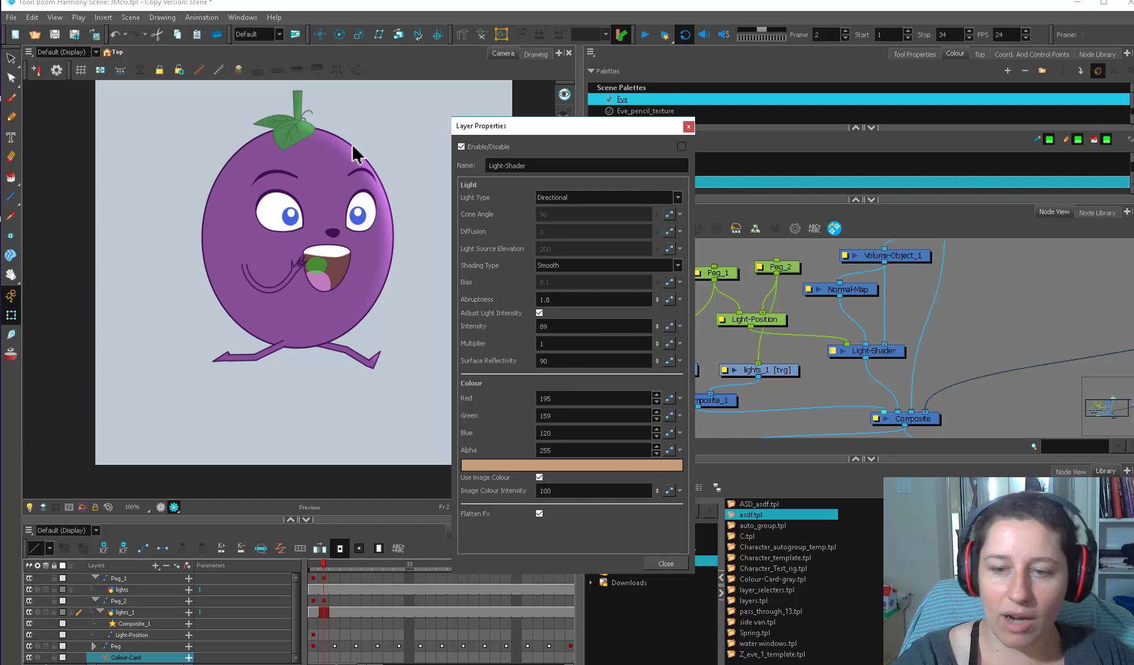
- Compare the Light-Shader with Flatten Fx off and on, and change its Light Type to Point
click(539, 513)
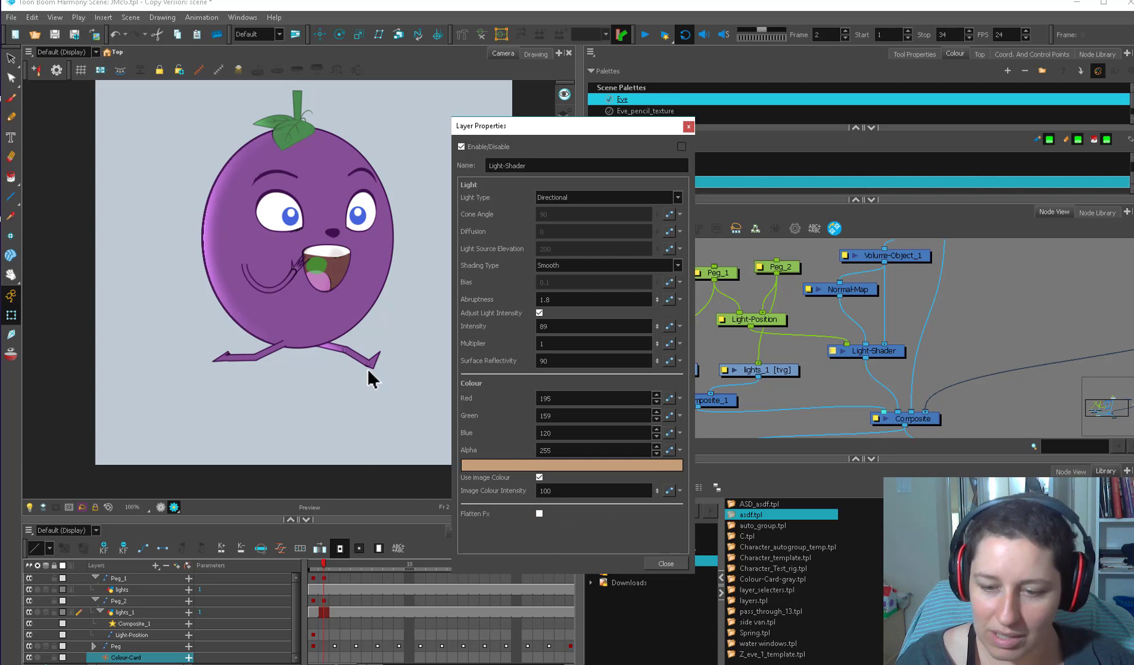
click(539, 513)
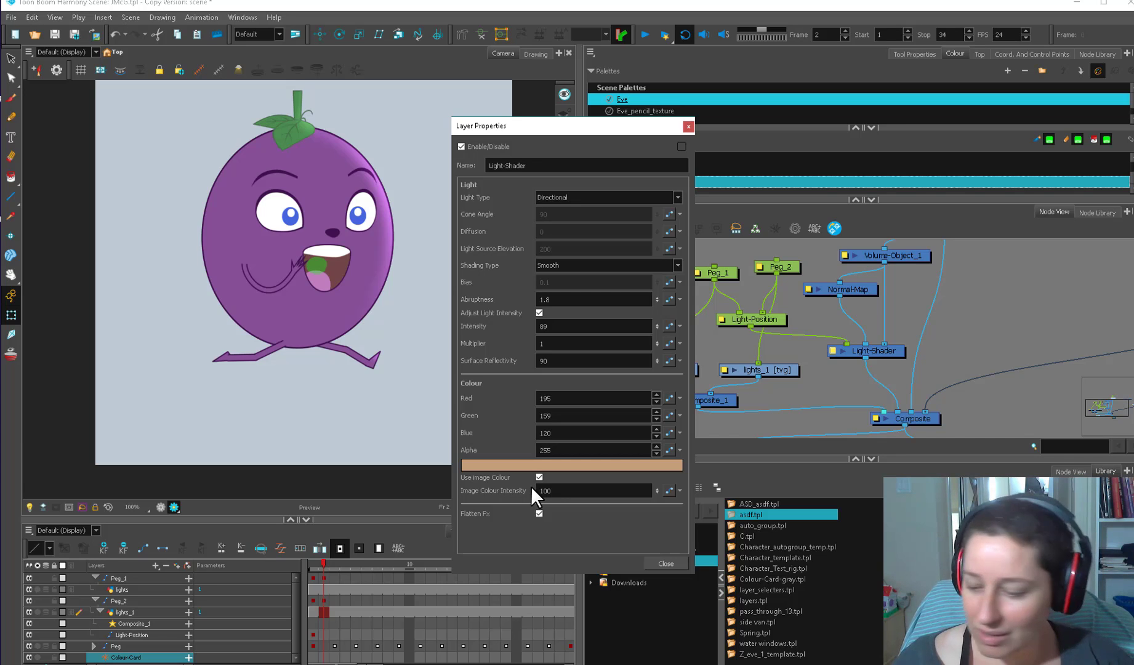
click(560, 197)
click(563, 212)
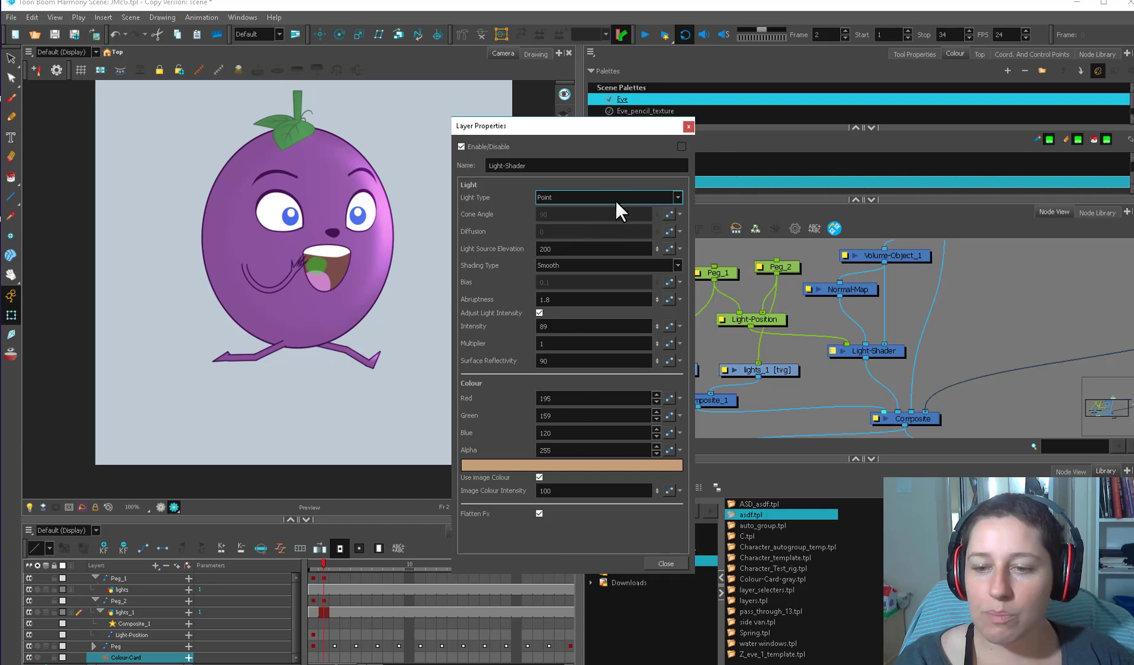
click(688, 128)
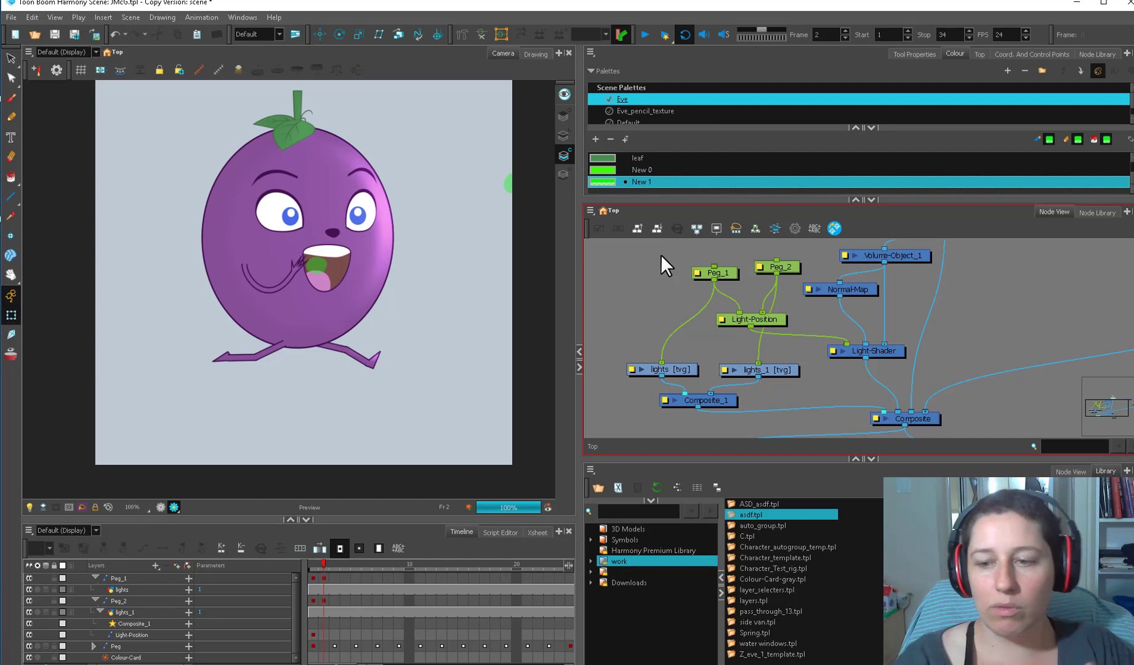
- Test positions for the two green light shapes, leaving the target over the nose and the light source to the character's upper right
drag(509, 184, 450, 278)
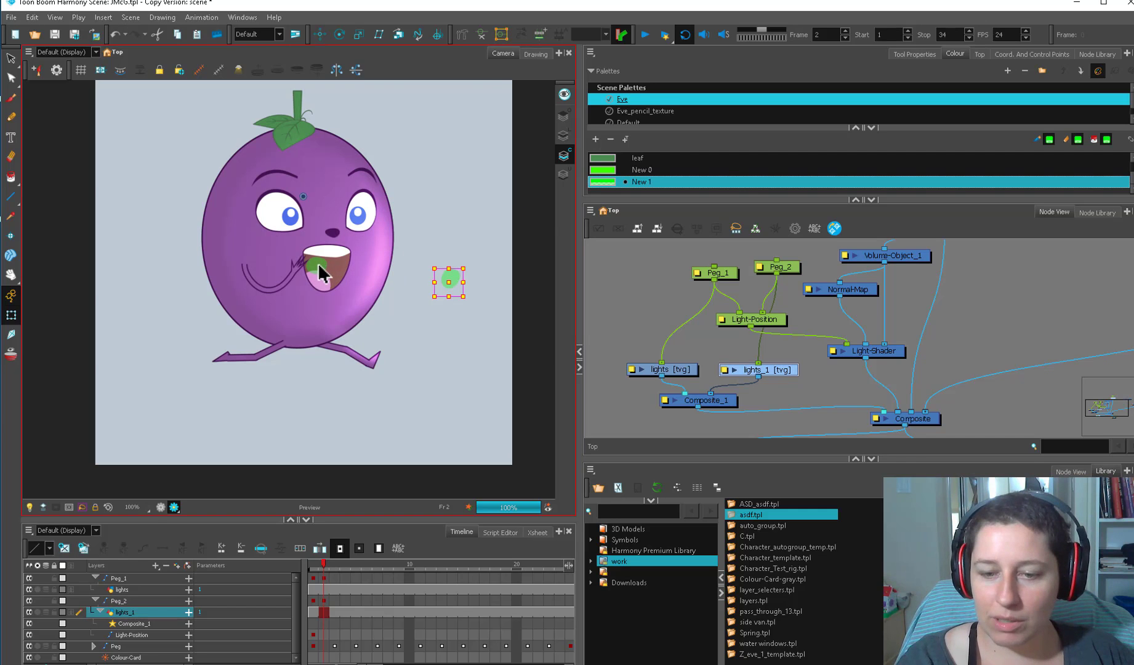
drag(317, 265, 300, 188)
click(449, 280)
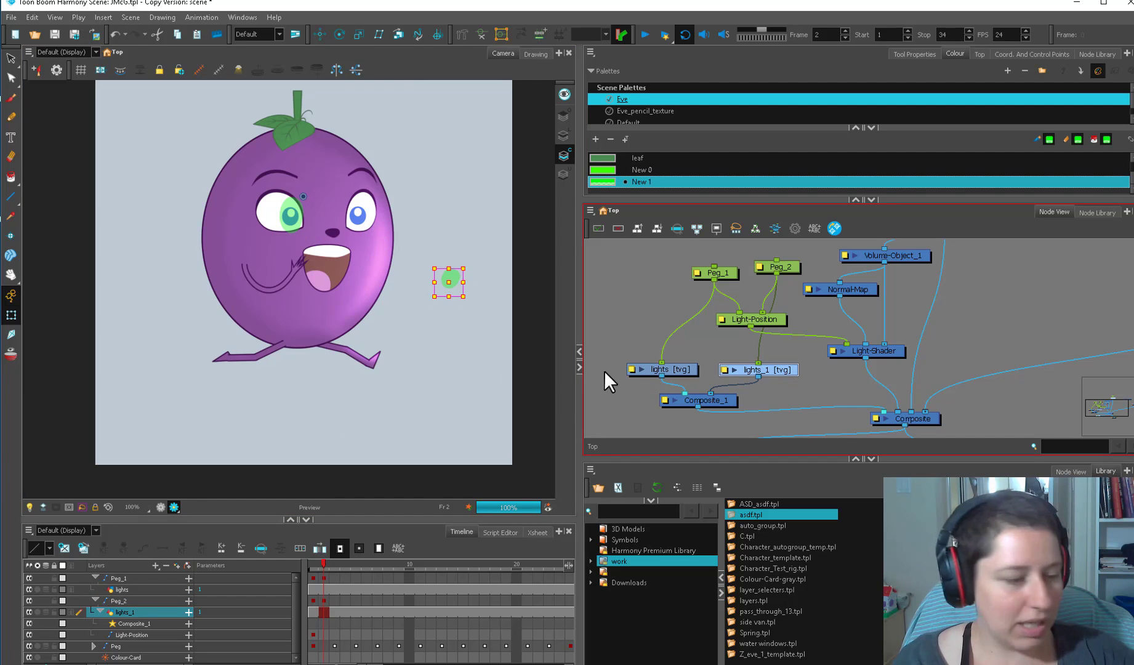
click(760, 318)
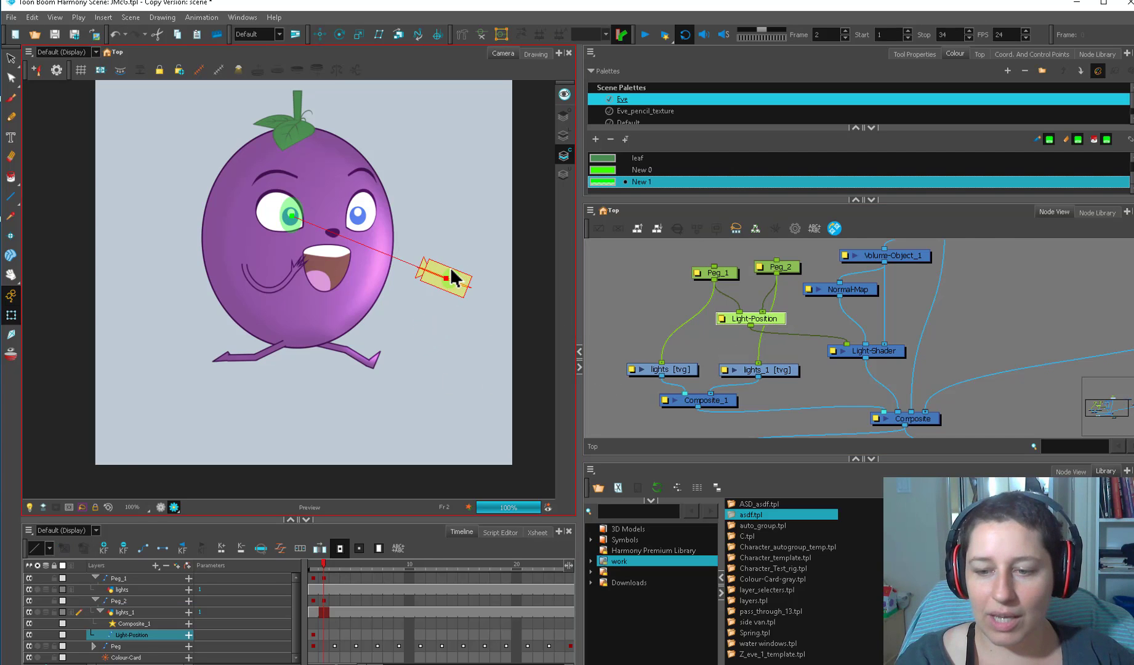
click(300, 220)
drag(300, 220, 332, 246)
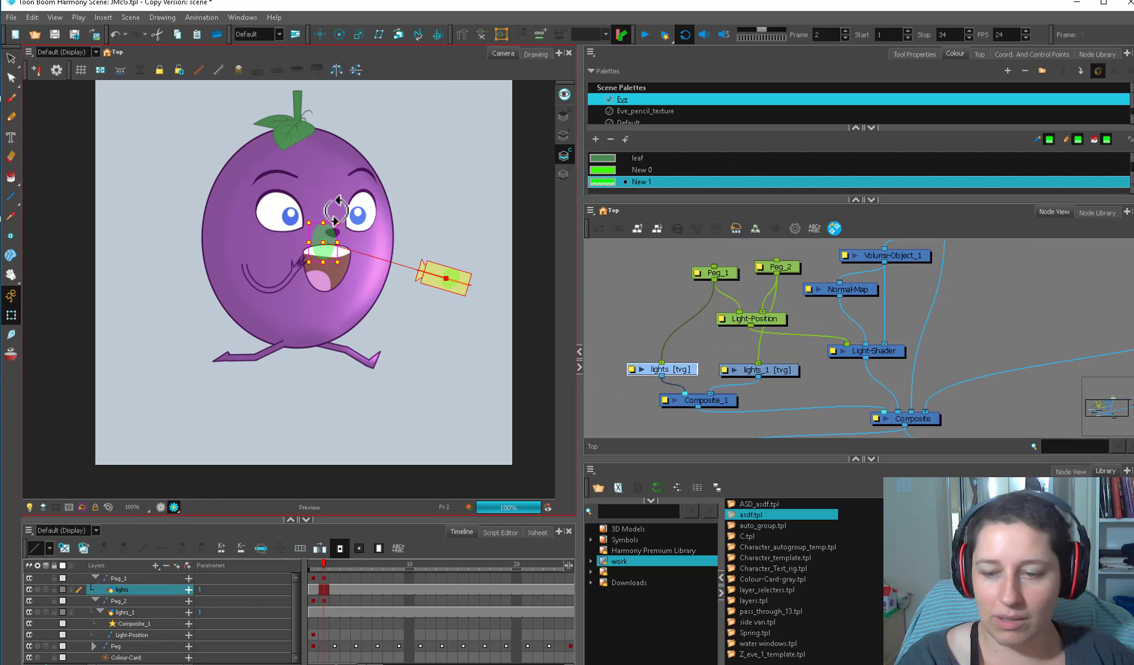
click(440, 271)
mouse_move(441, 271)
mouse_down()
mouse_move(355, 212)
mouse_move(293, 220)
mouse_move(246, 253)
mouse_move(236, 353)
mouse_move(264, 395)
mouse_move(380, 392)
mouse_move(361, 397)
mouse_move(454, 267)
mouse_move(423, 145)
mouse_move(269, 110)
mouse_move(185, 153)
mouse_move(207, 336)
mouse_move(236, 372)
mouse_move(231, 383)
mouse_move(321, 410)
mouse_move(362, 390)
mouse_move(477, 233)
mouse_up()
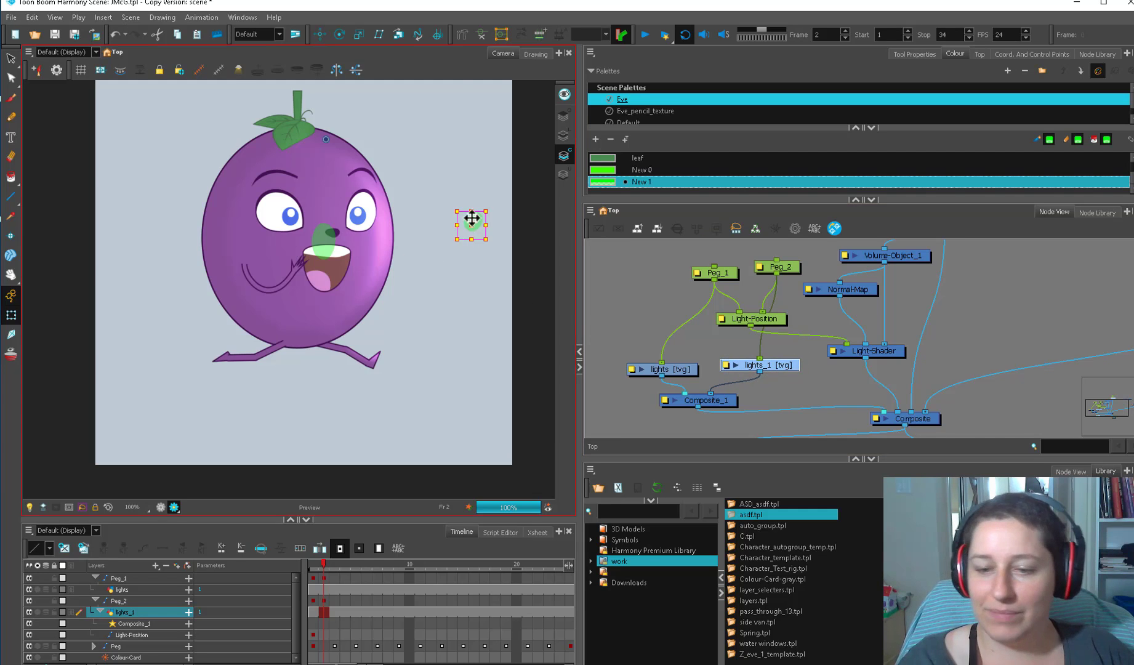
mouse_move(472, 225)
mouse_down()
mouse_move(386, 172)
mouse_move(414, 163)
mouse_up()
- Change the Light-Shader's Light Type to Spot and close its properties
click(819, 393)
double_click(874, 351)
click(572, 197)
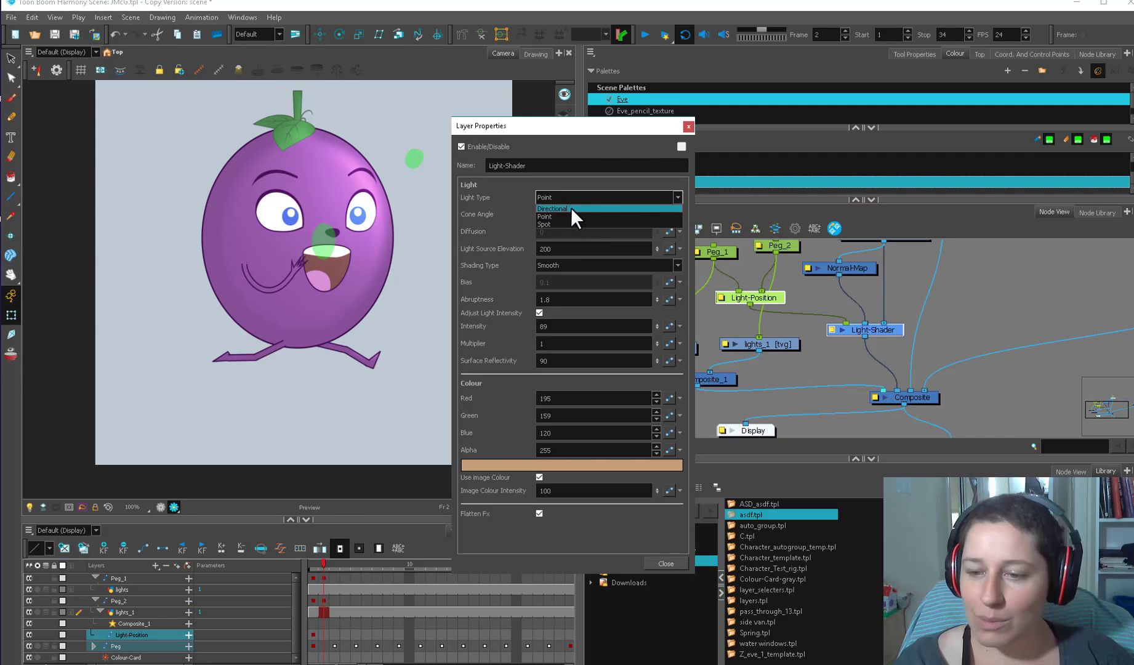
click(565, 224)
click(689, 127)
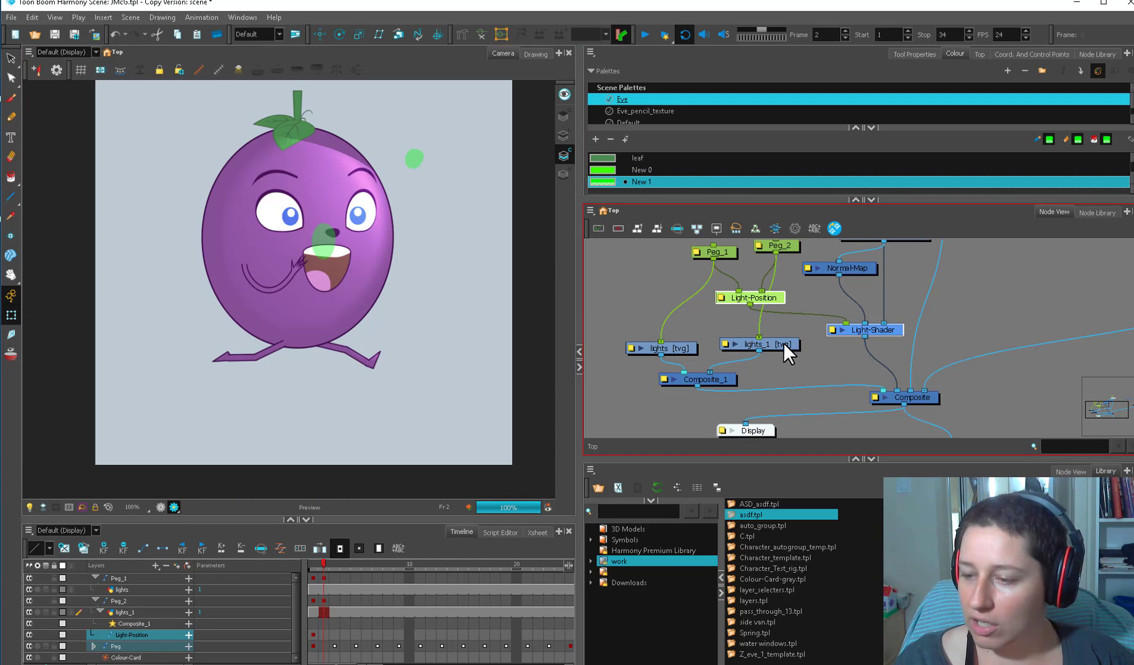
- Move the light target shape off the face to below the character's left foot, and nudge the light source shape
mouse_move(330, 248)
mouse_down()
mouse_move(278, 296)
mouse_move(316, 374)
mouse_move(284, 301)
mouse_up()
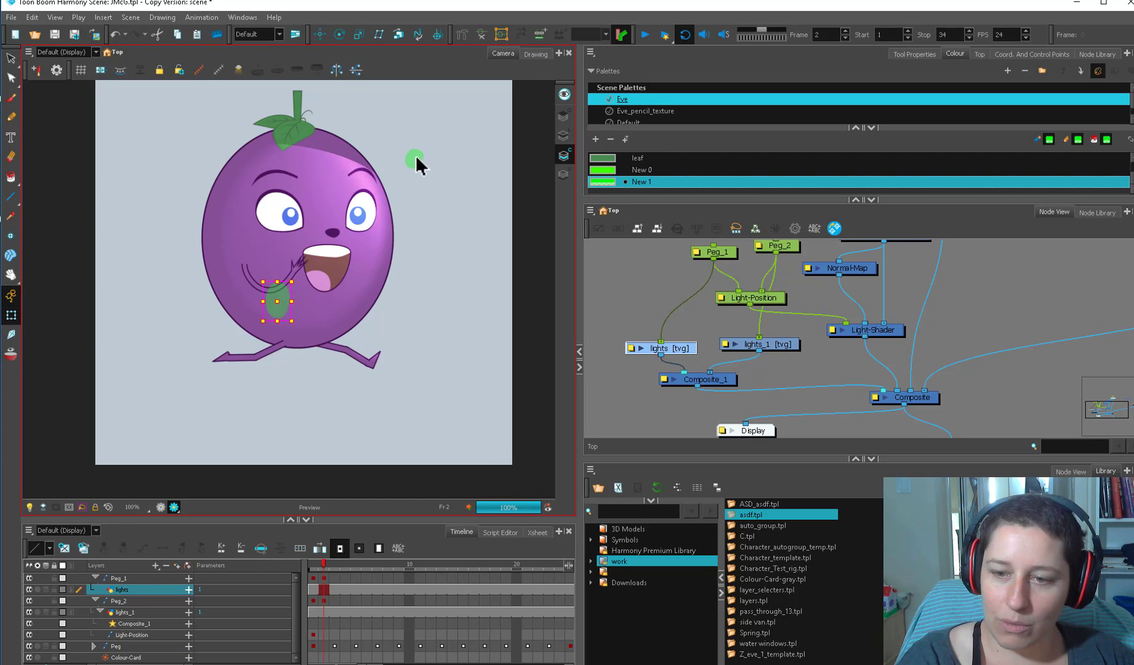
mouse_move(416, 156)
mouse_down()
mouse_move(455, 135)
mouse_move(420, 166)
mouse_up()
mouse_move(280, 304)
mouse_down()
mouse_move(232, 358)
mouse_move(219, 421)
mouse_move(101, 499)
mouse_up()
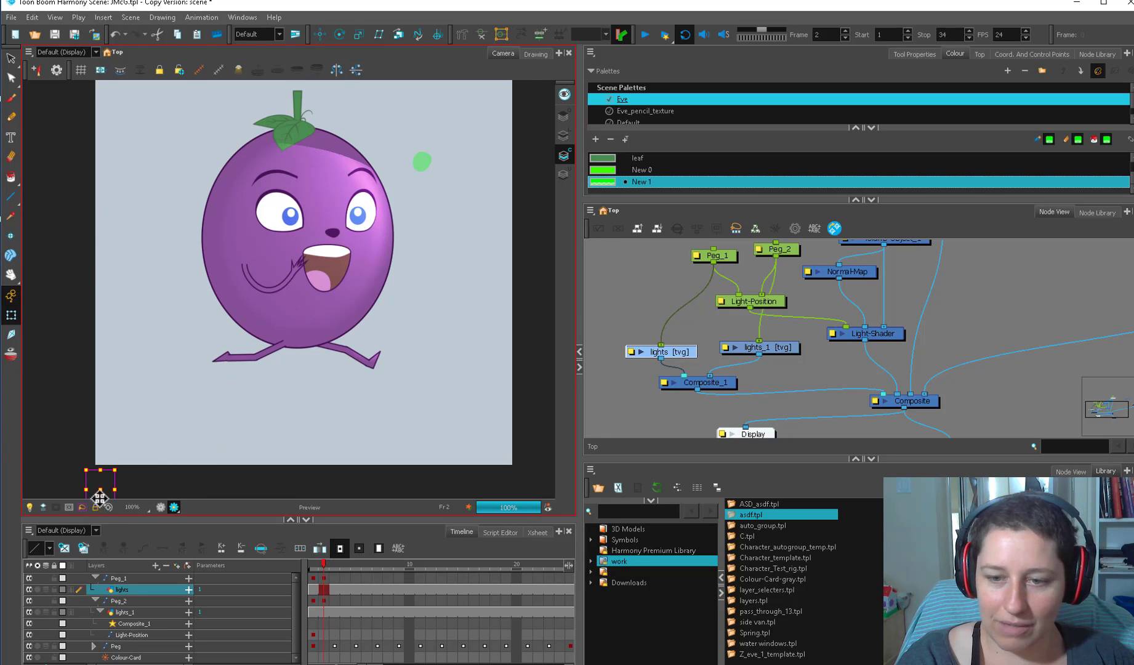
click(265, 342)
- Reopen the Light-Shader's properties and narrow the spotlight's Cone Angle in stages to 50.9
click(642, 390)
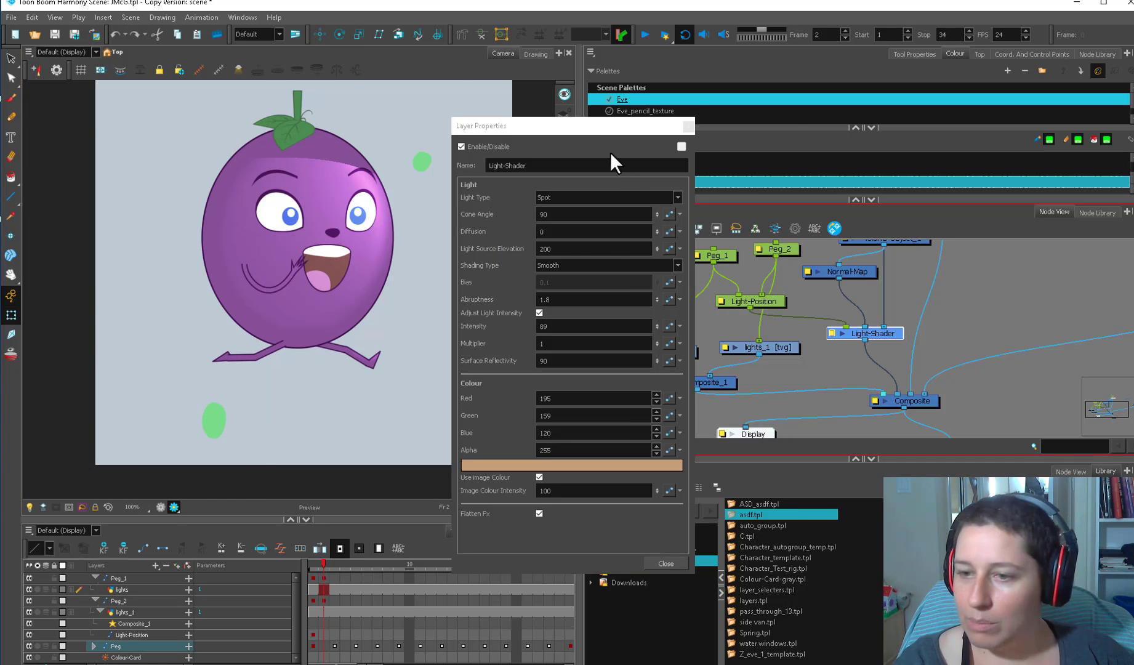
drag(616, 126, 716, 119)
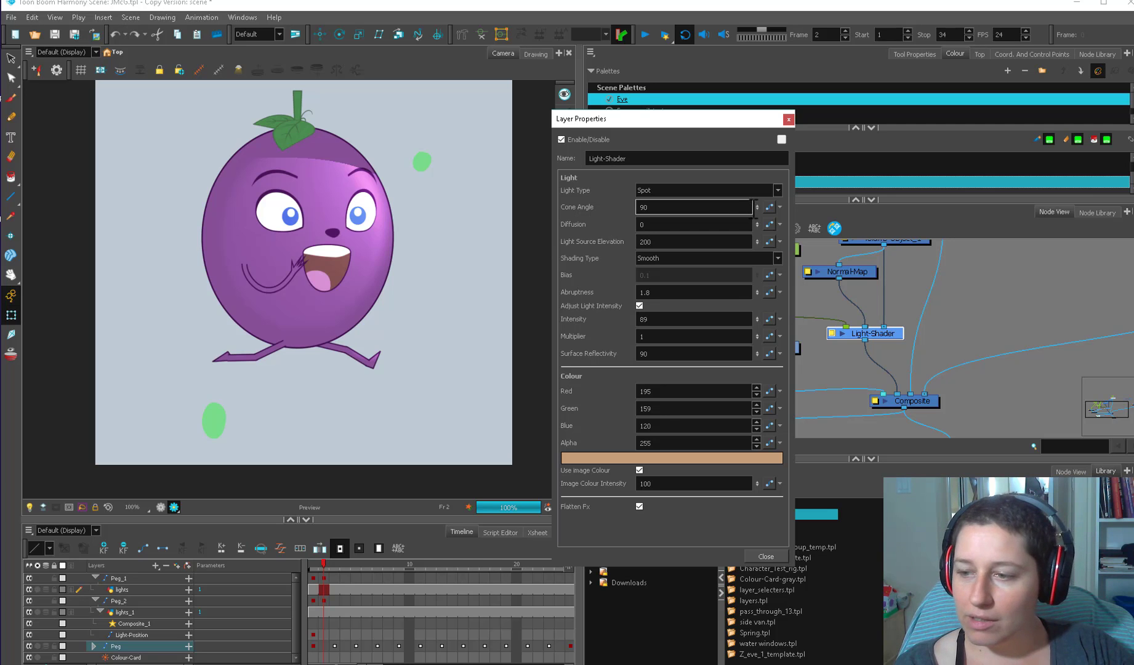
drag(757, 207, 756, 318)
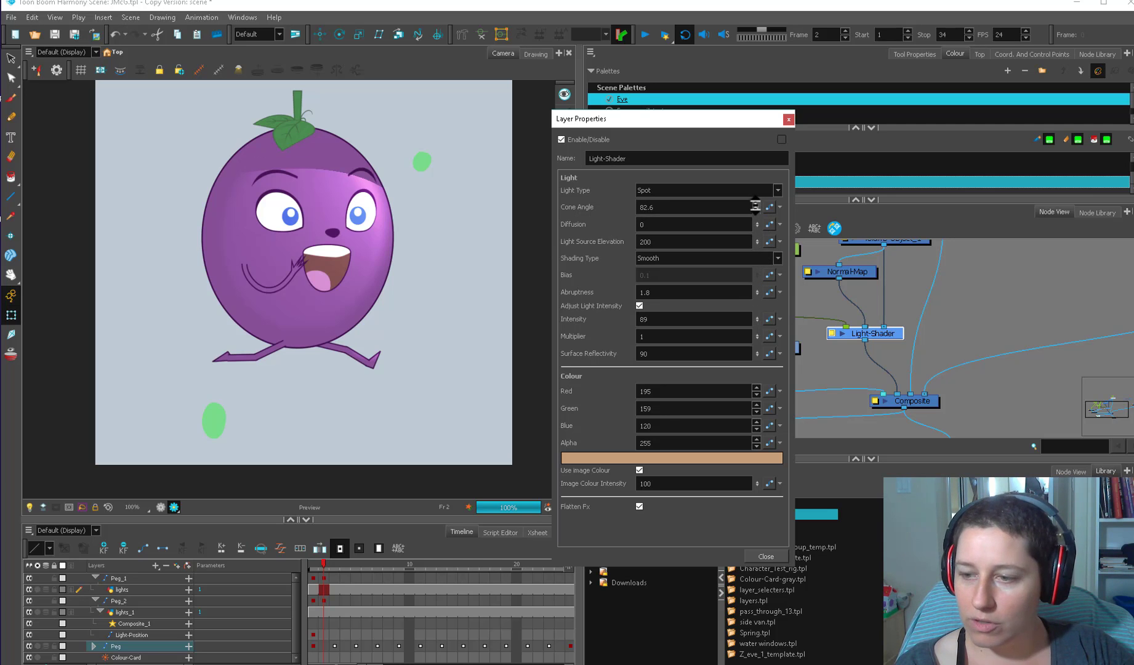
drag(757, 207, 756, 359)
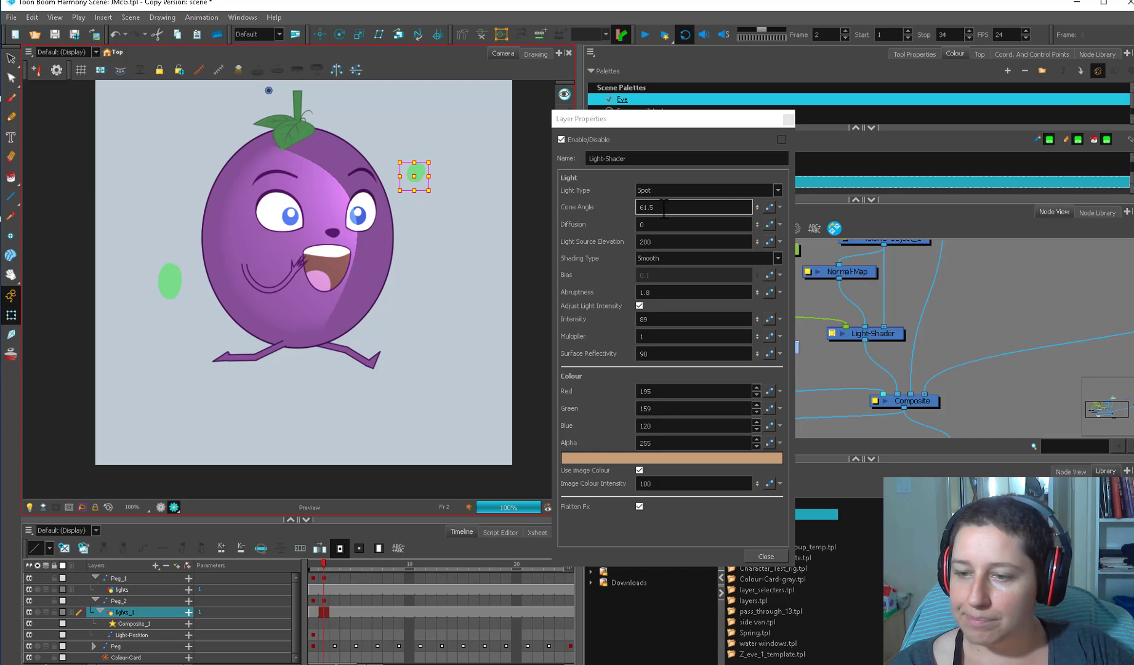
click(765, 212)
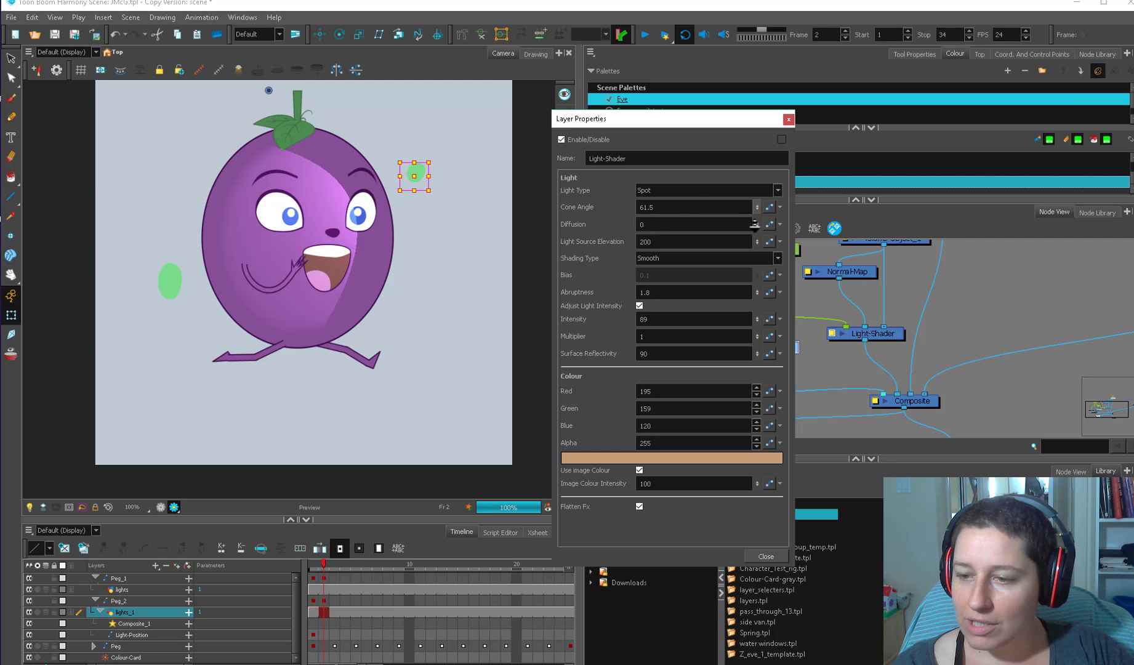
drag(755, 224, 752, 273)
drag(757, 208, 754, 268)
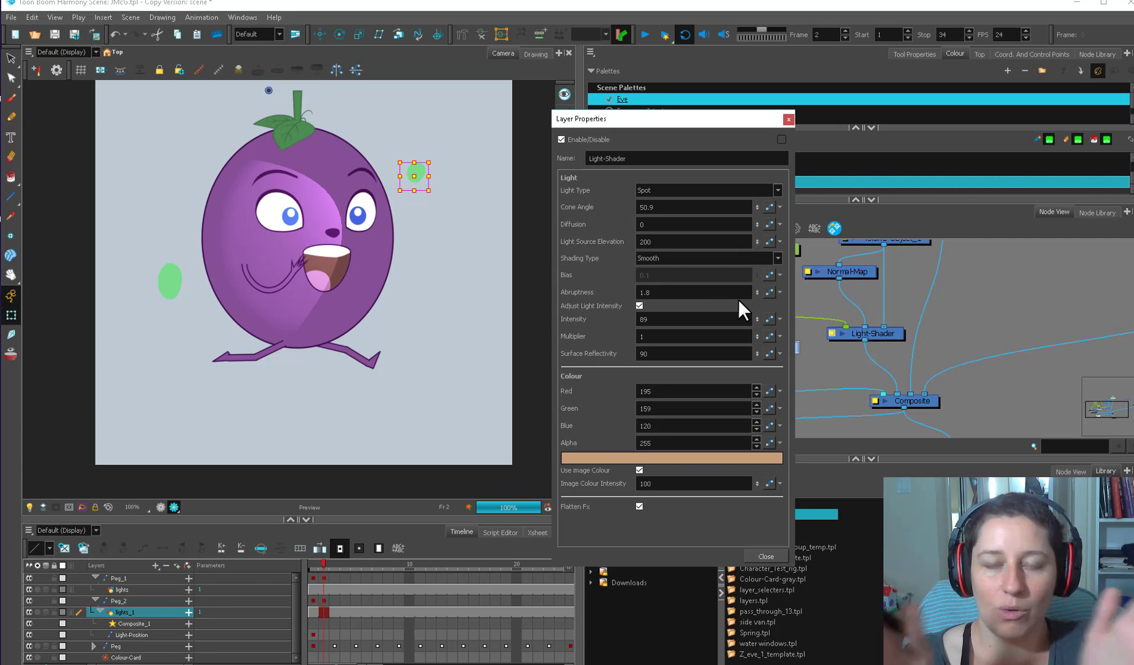
- Try Diffusion values between 4.3 and 0.1 on the Light-Shader and set it to 0.15
drag(757, 224, 752, 112)
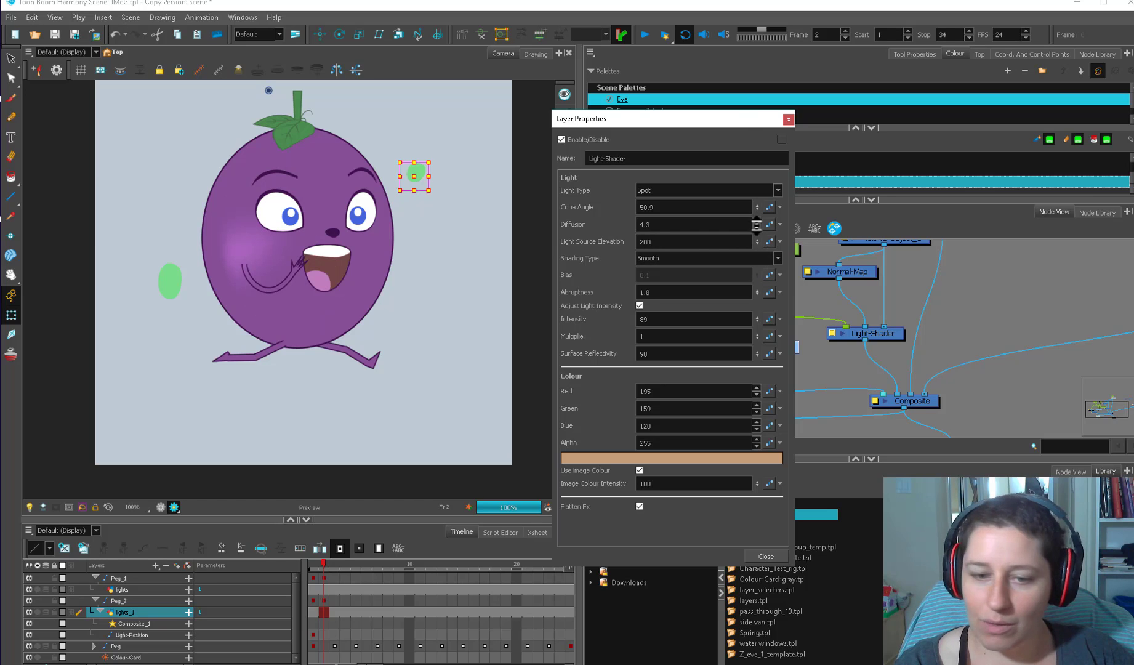
drag(758, 224, 755, 271)
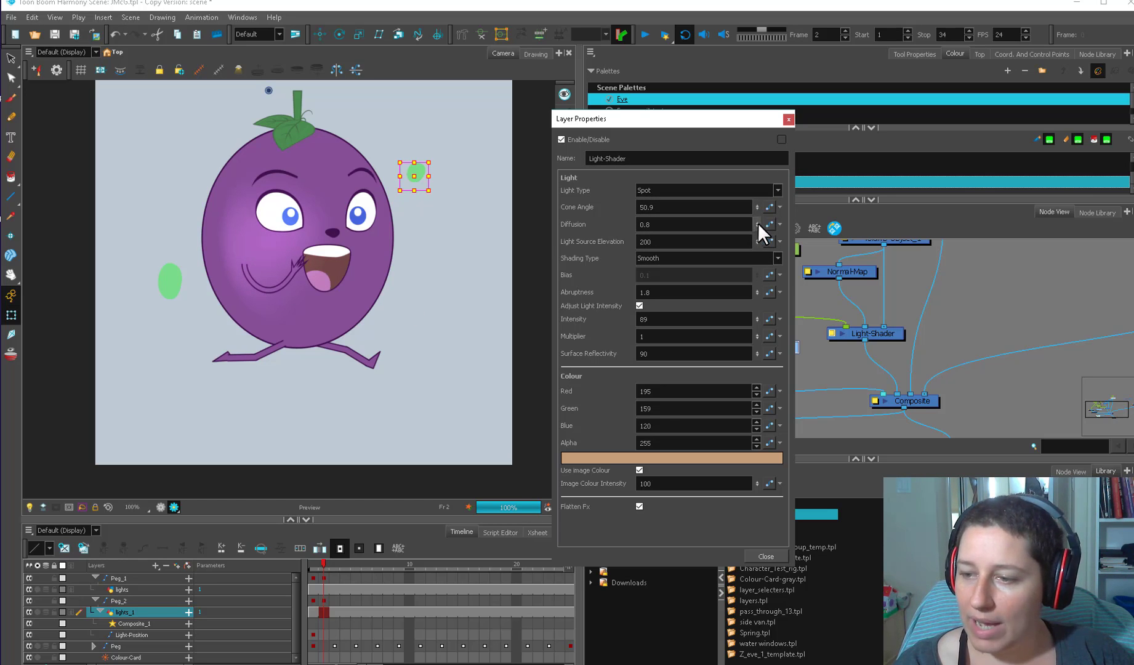
mouse_move(758, 224)
mouse_down()
mouse_move(755, 235)
mouse_move(754, 212)
mouse_up()
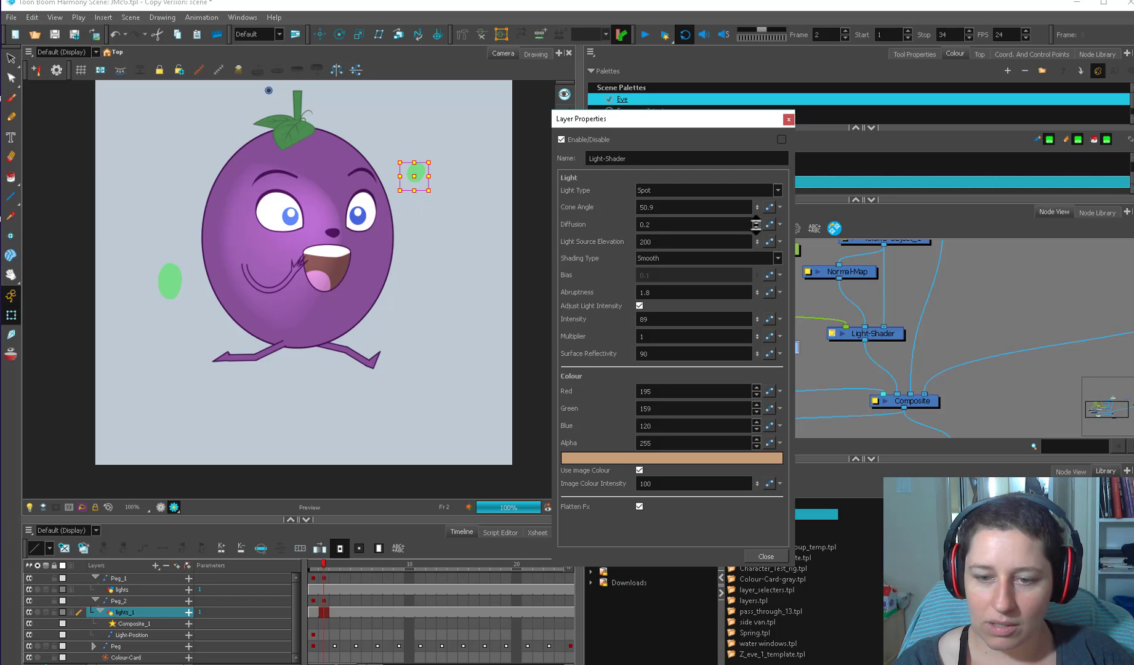
double_click(656, 228)
text(3)
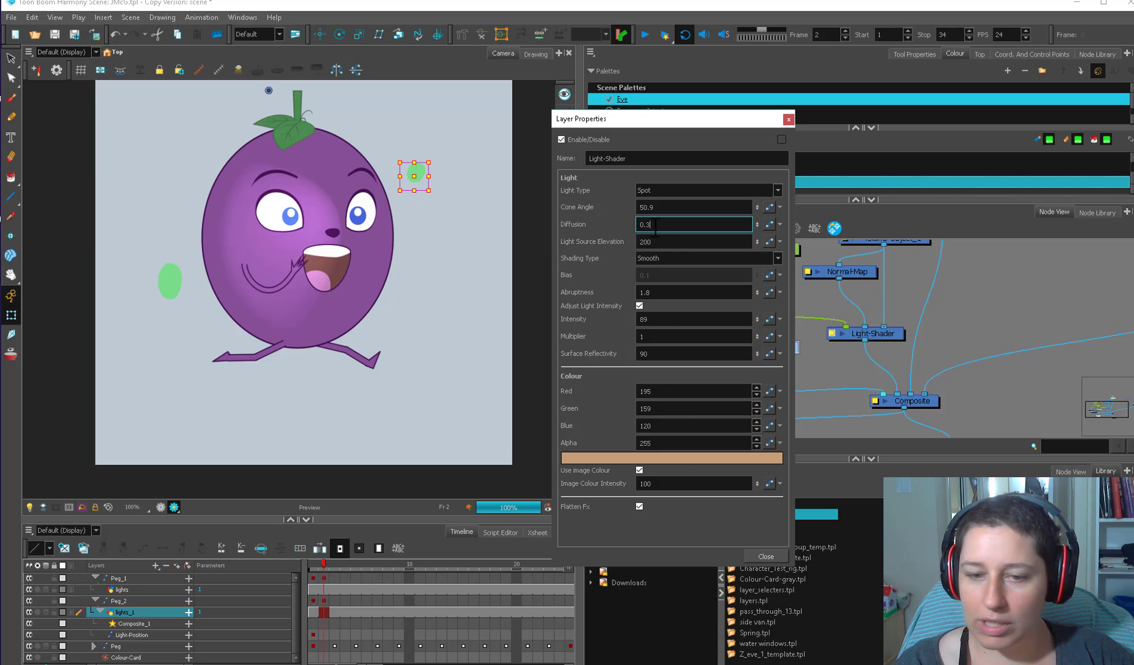
key(BackSpace)
text(1)
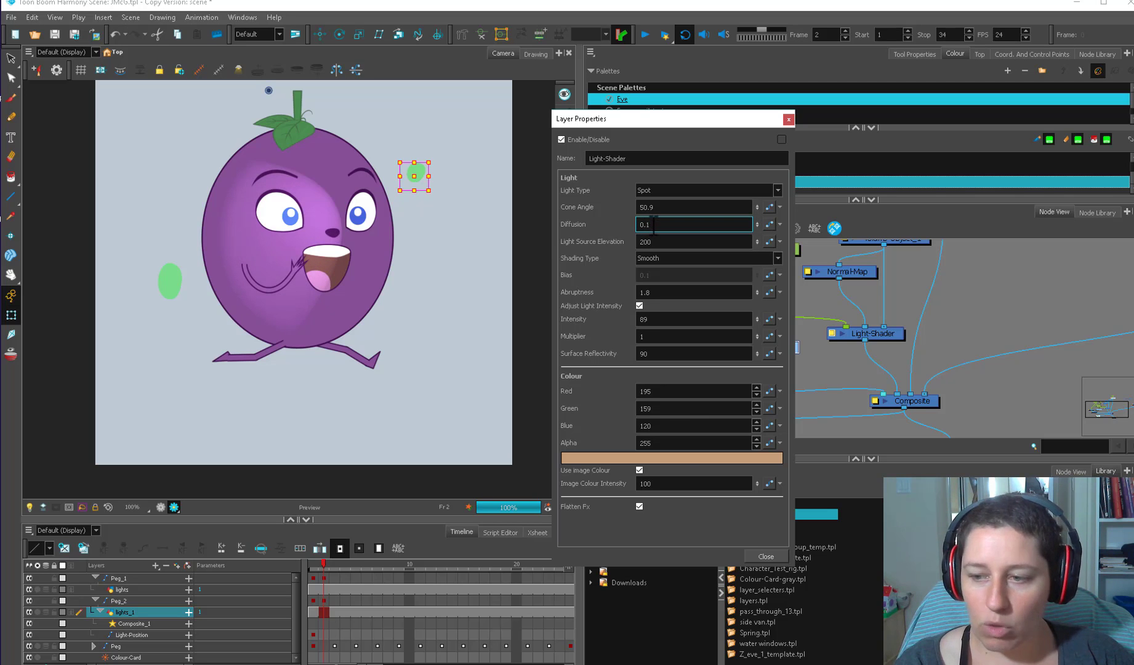
text(2)
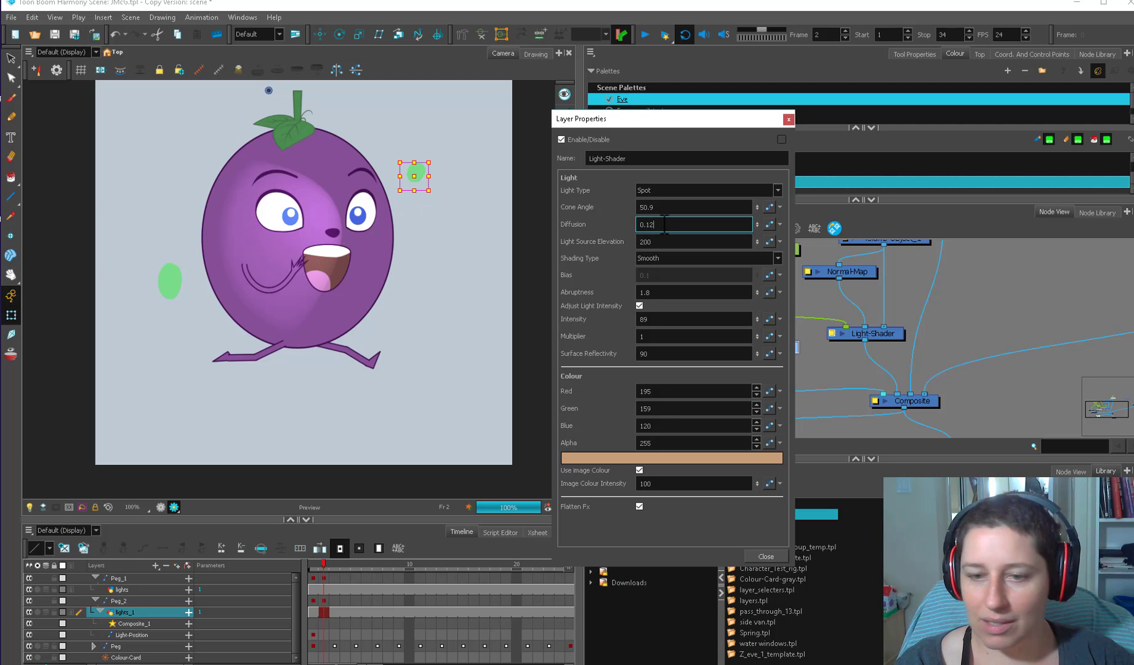
key(BackSpace)
text(5)
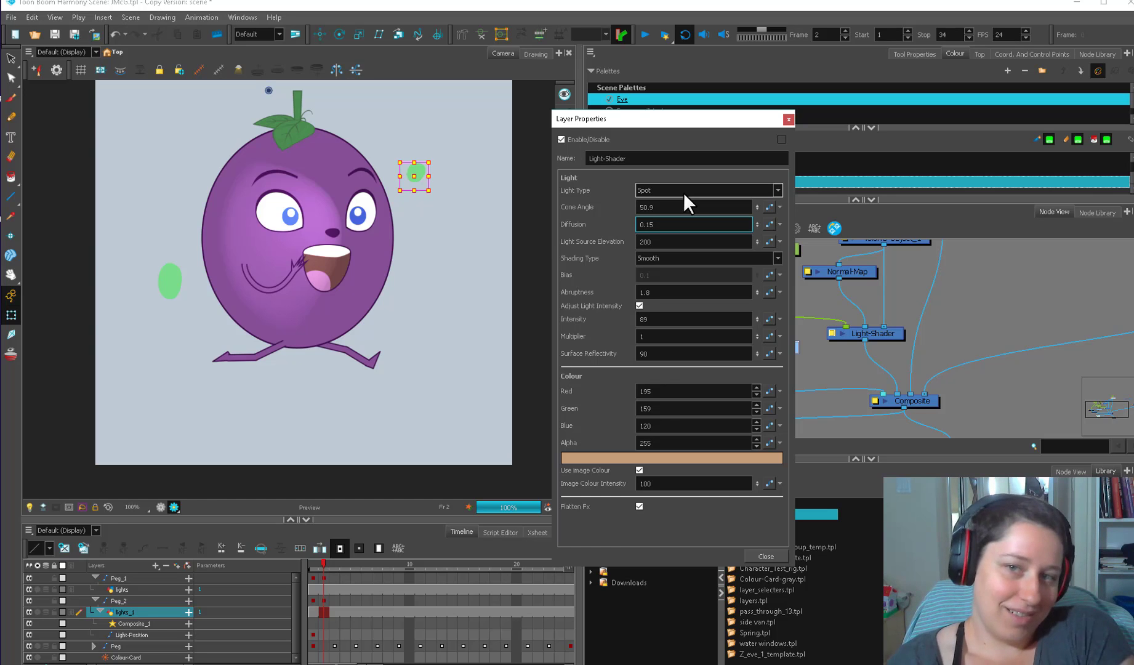
- Lower the Light-Shader's Light Source Elevation to 176.7 and on down to 0
click(672, 242)
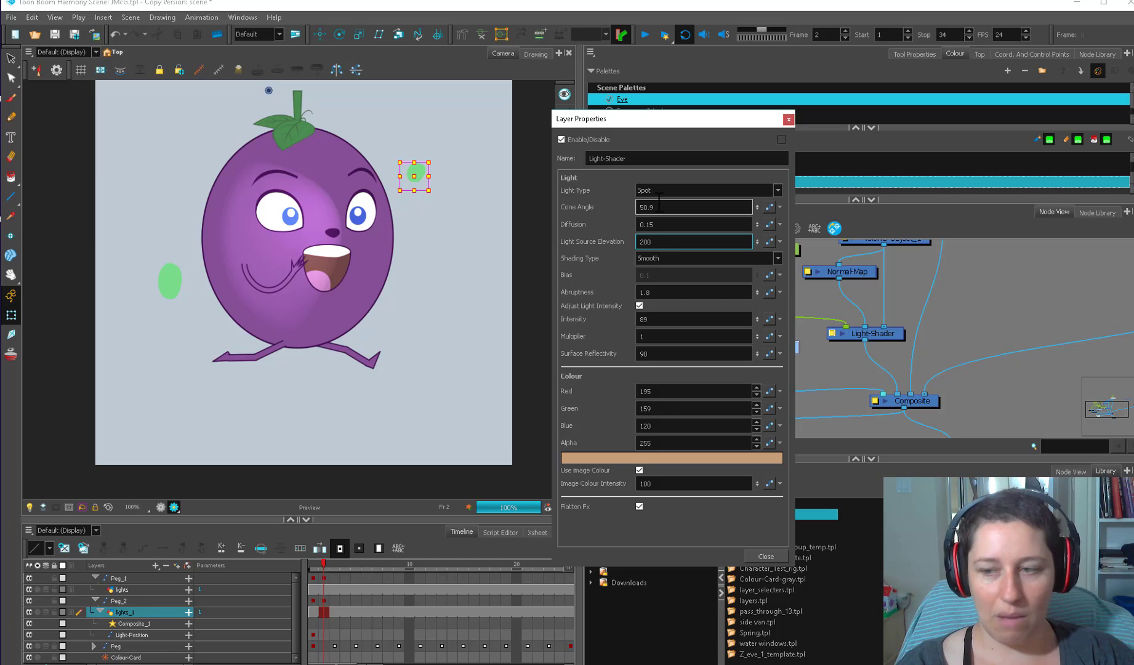
drag(758, 242, 742, 442)
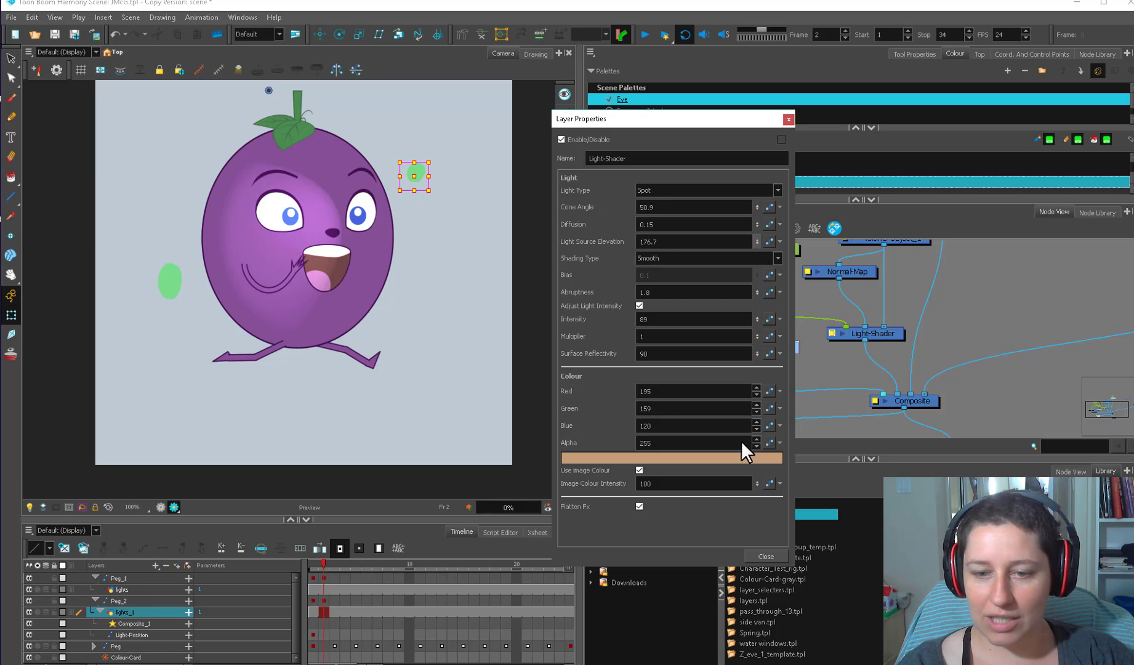
drag(757, 240, 734, 632)
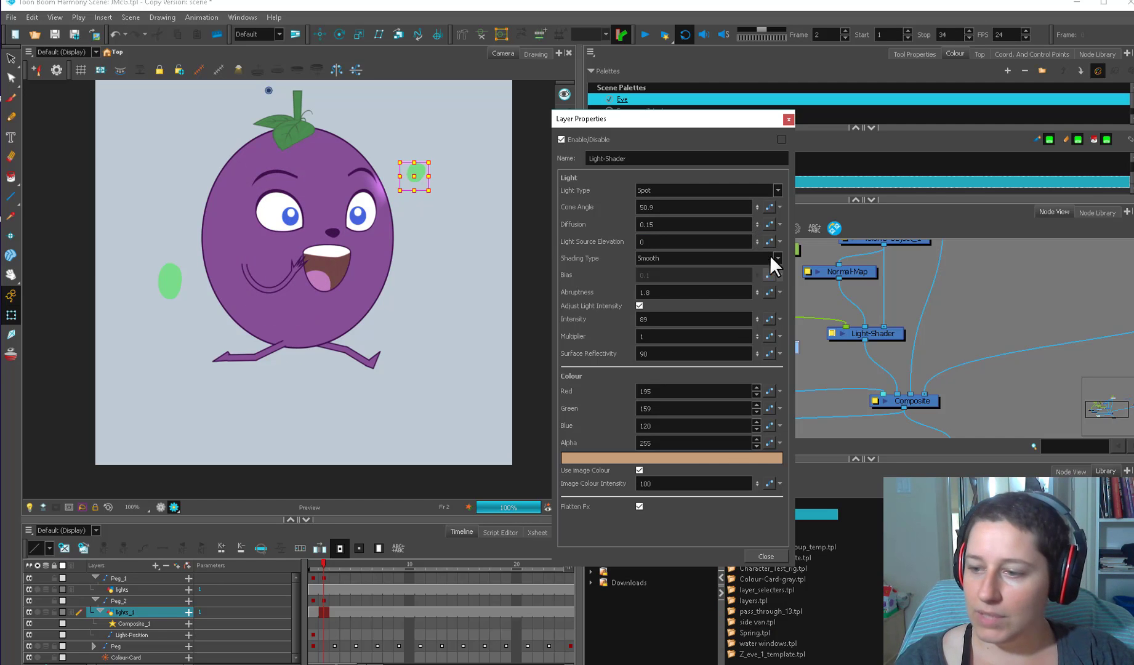
- Raise the Light-Shader's Light Source Elevation gradually to 95.6
drag(758, 229, 765, 177)
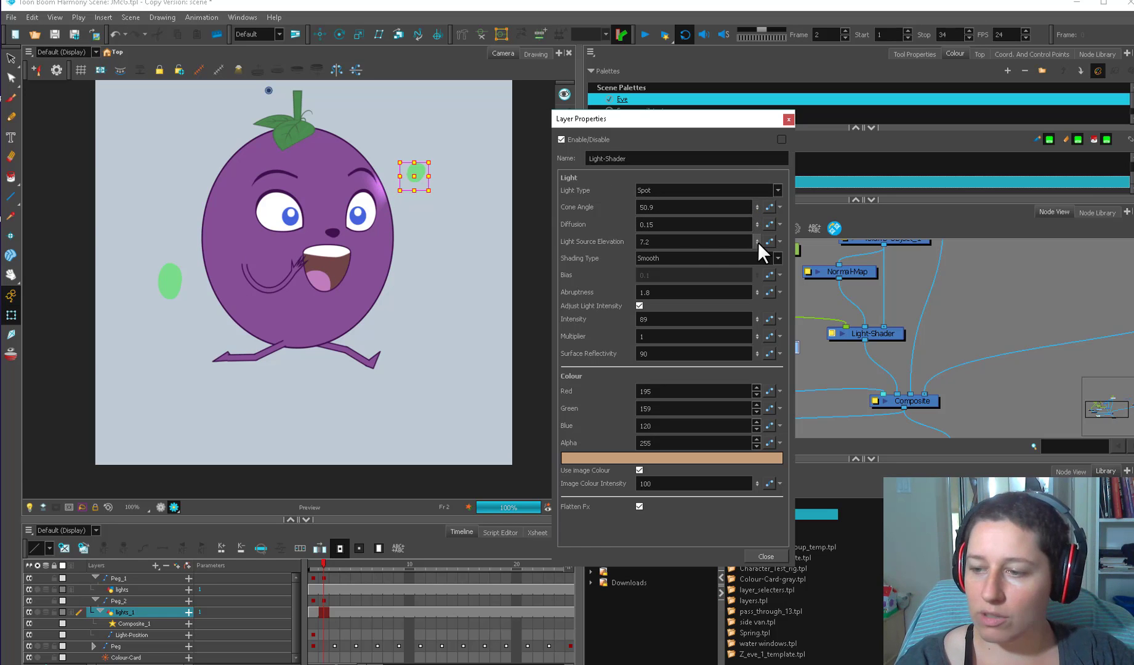
drag(757, 242, 762, 197)
drag(758, 238, 763, 199)
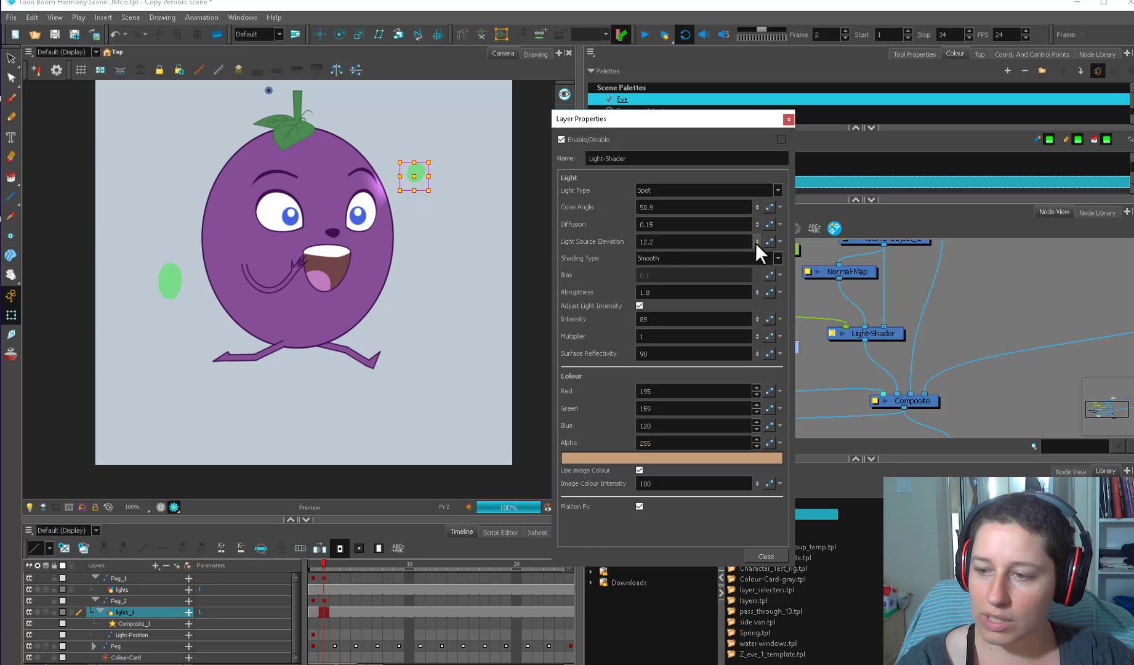
drag(757, 242, 759, 94)
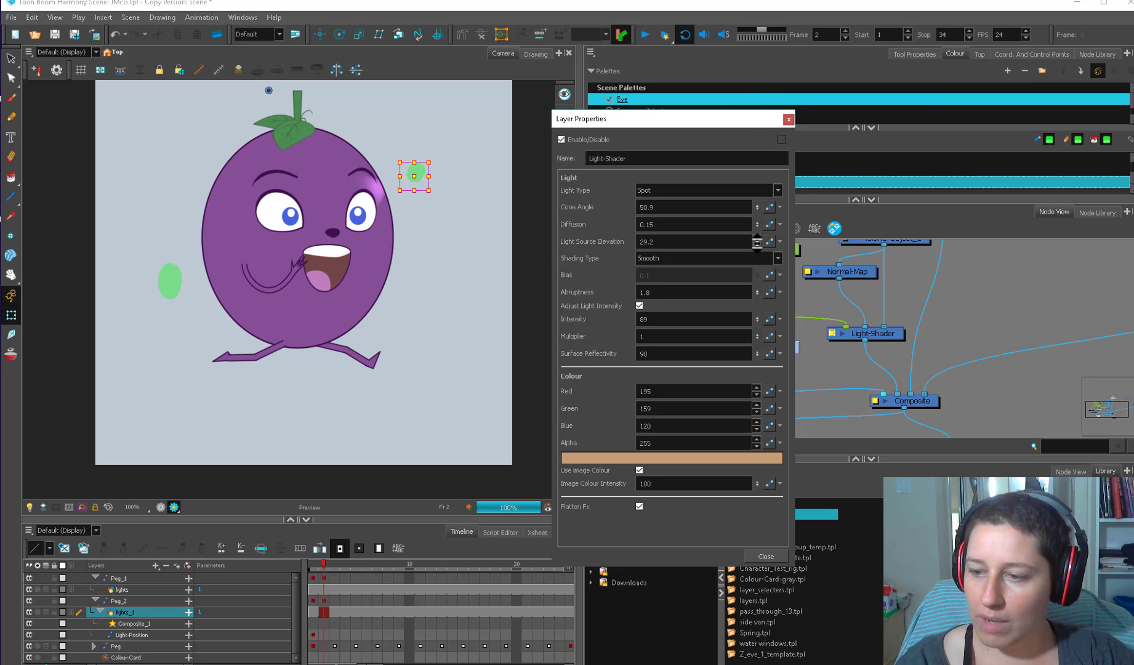
drag(758, 241, 743, 52)
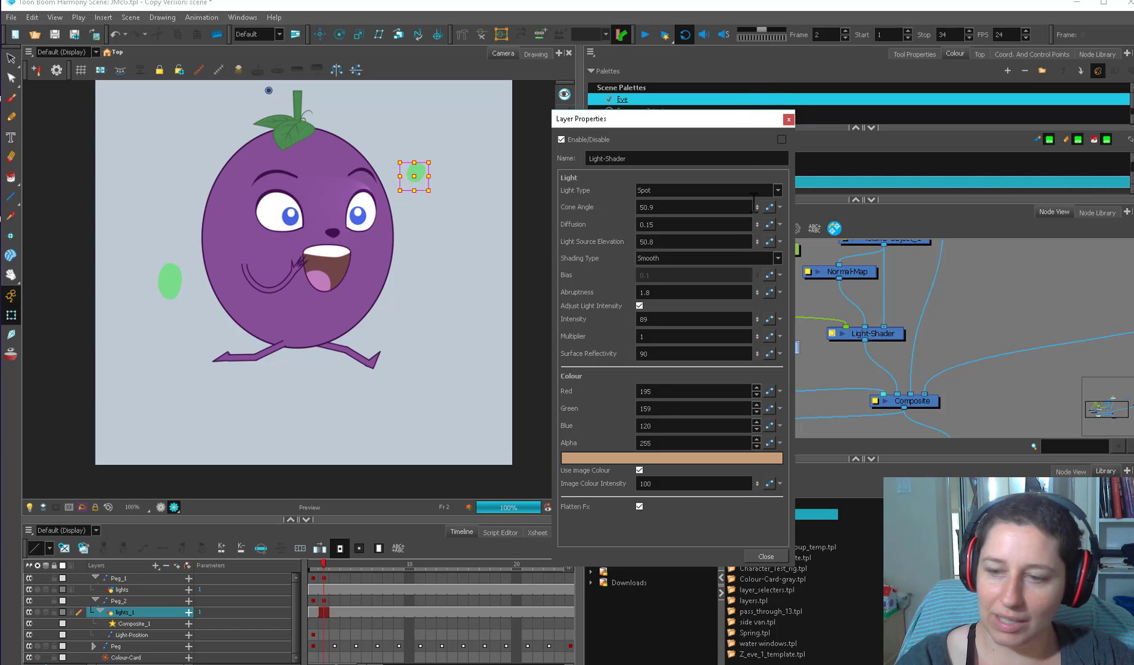
drag(757, 244, 741, 65)
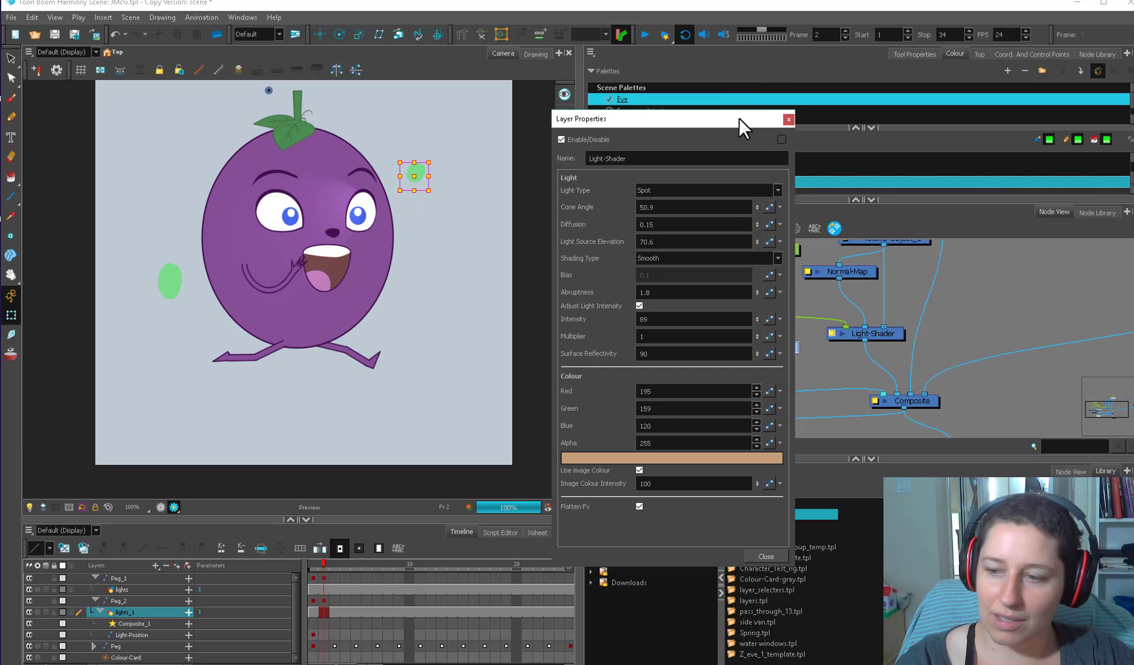
drag(755, 249, 751, 106)
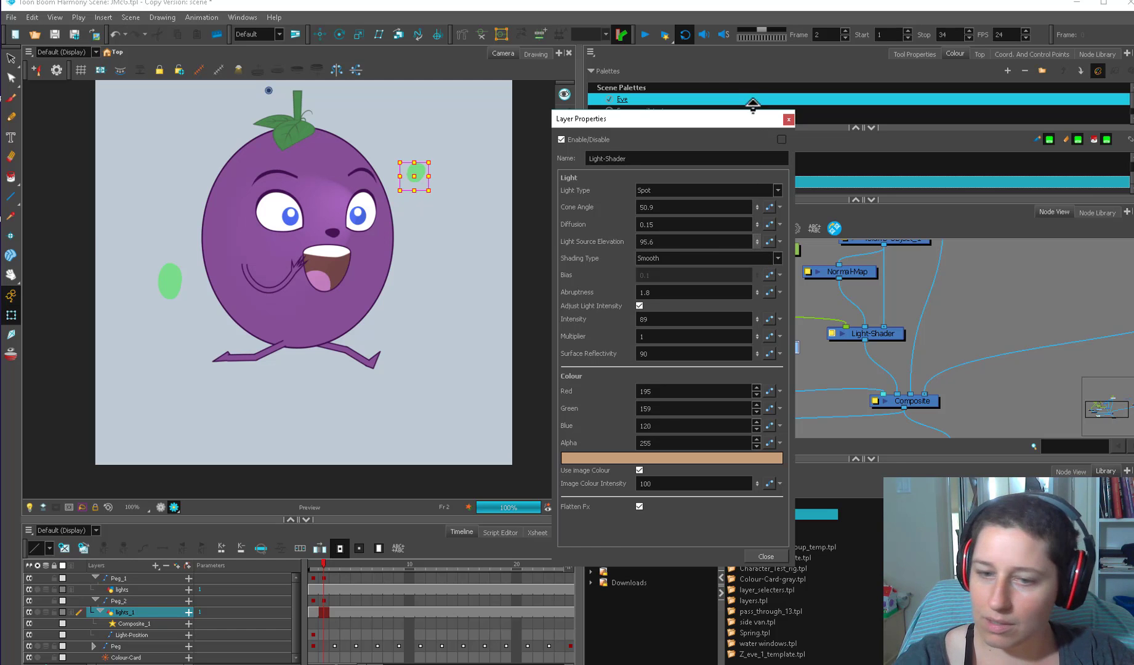
- Raise the Light-Shader's Light Source Elevation to 169.4 and change its Light Type to Point
drag(757, 243, 746, 56)
drag(757, 249, 741, 59)
drag(759, 245, 755, 67)
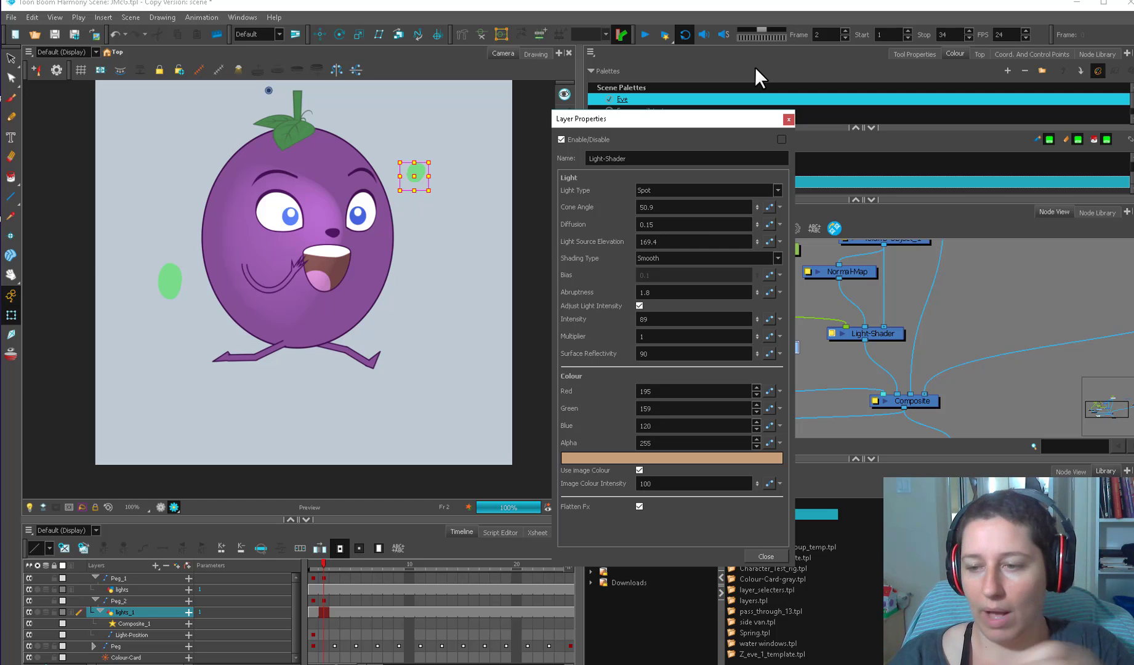
click(758, 190)
click(690, 209)
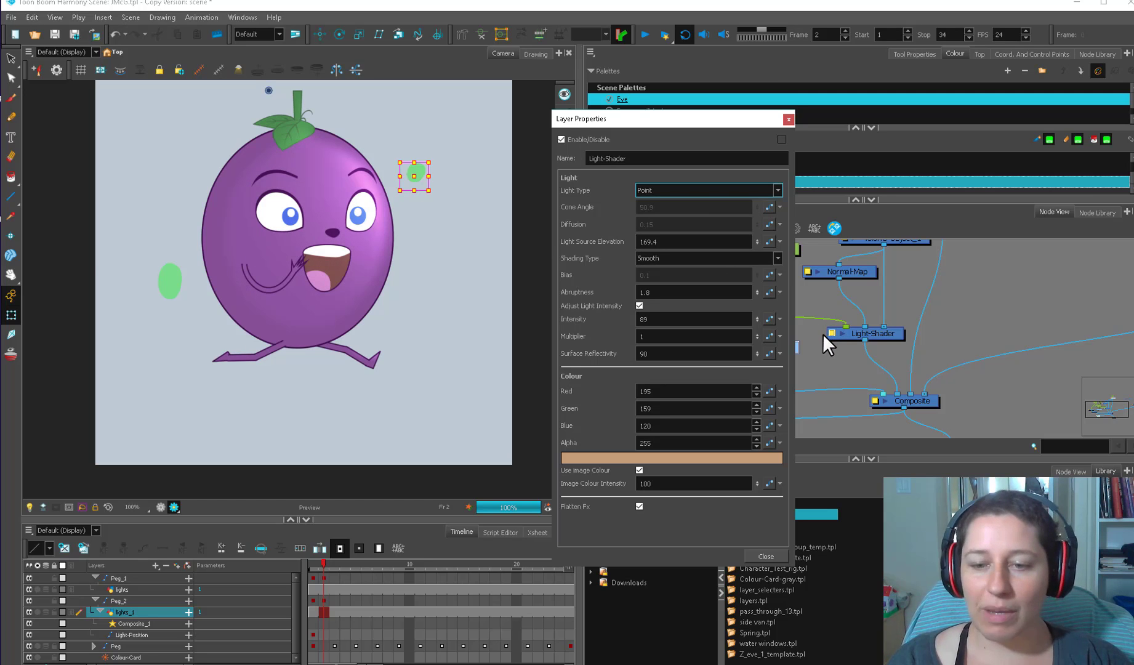
click(761, 556)
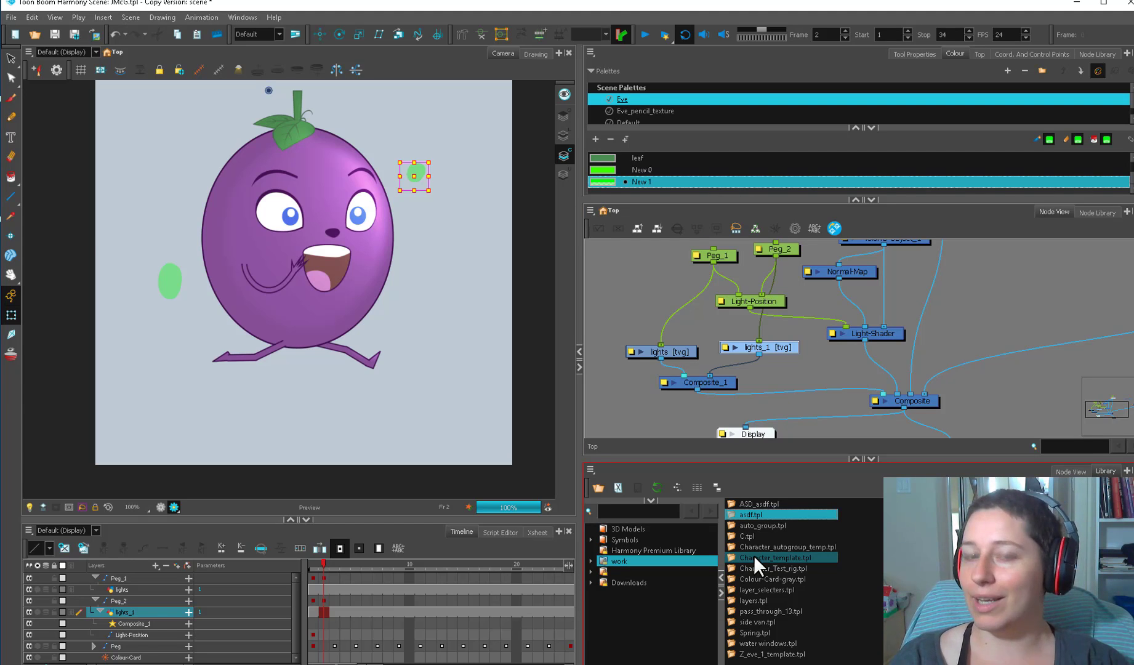
- Plug the Light-Shader's output into the Composite node and connect the Composite's output to the Display node
click(699, 325)
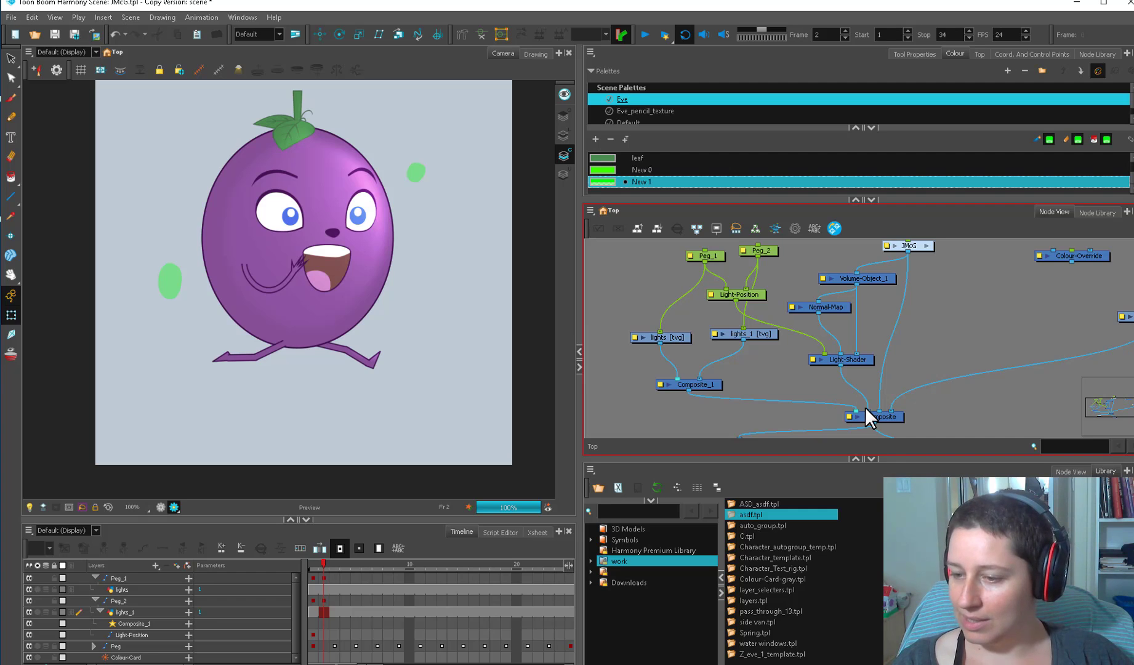
mouse_move(865, 408)
mouse_down()
mouse_move(858, 377)
mouse_move(867, 412)
mouse_up()
click(622, 462)
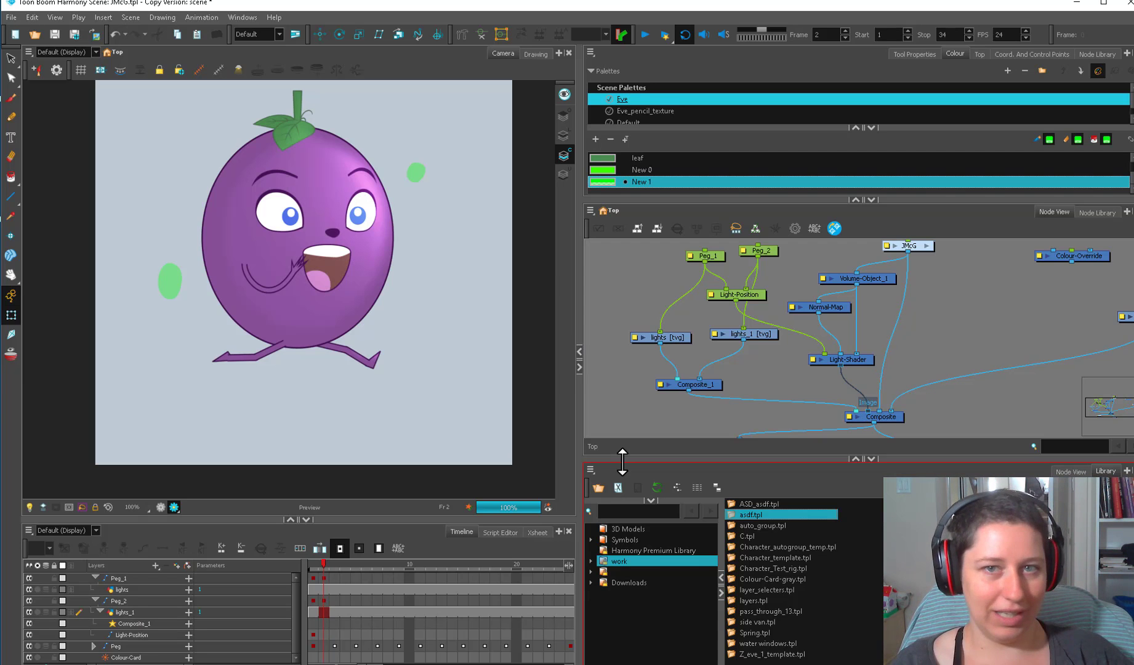
scroll(474, 380, down, 1)
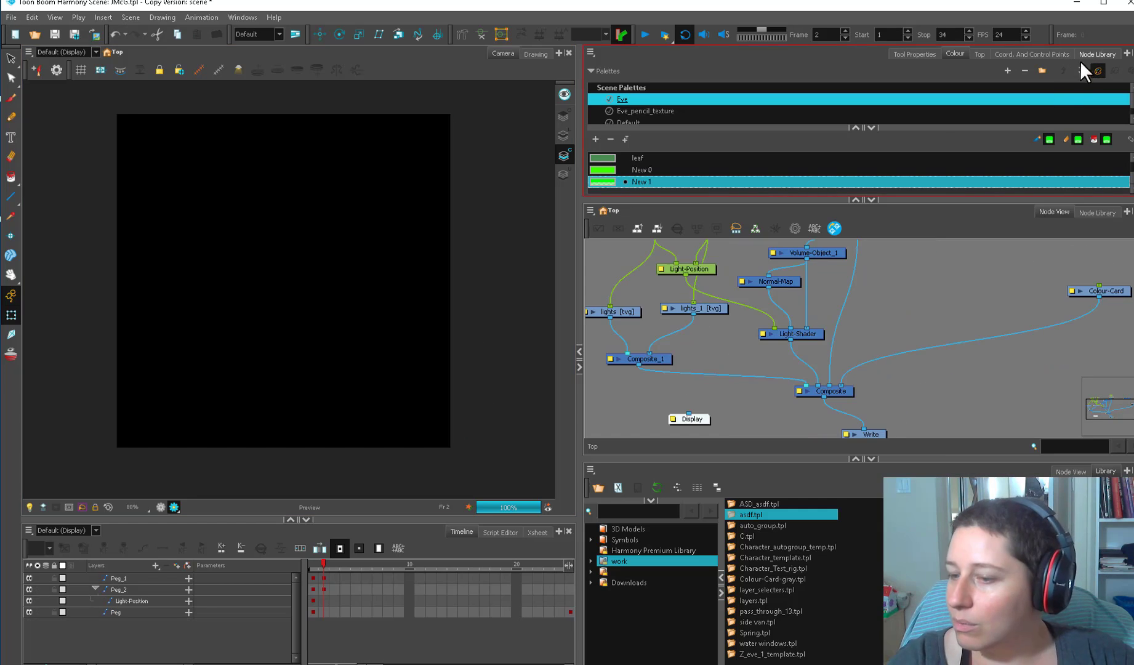
click(797, 369)
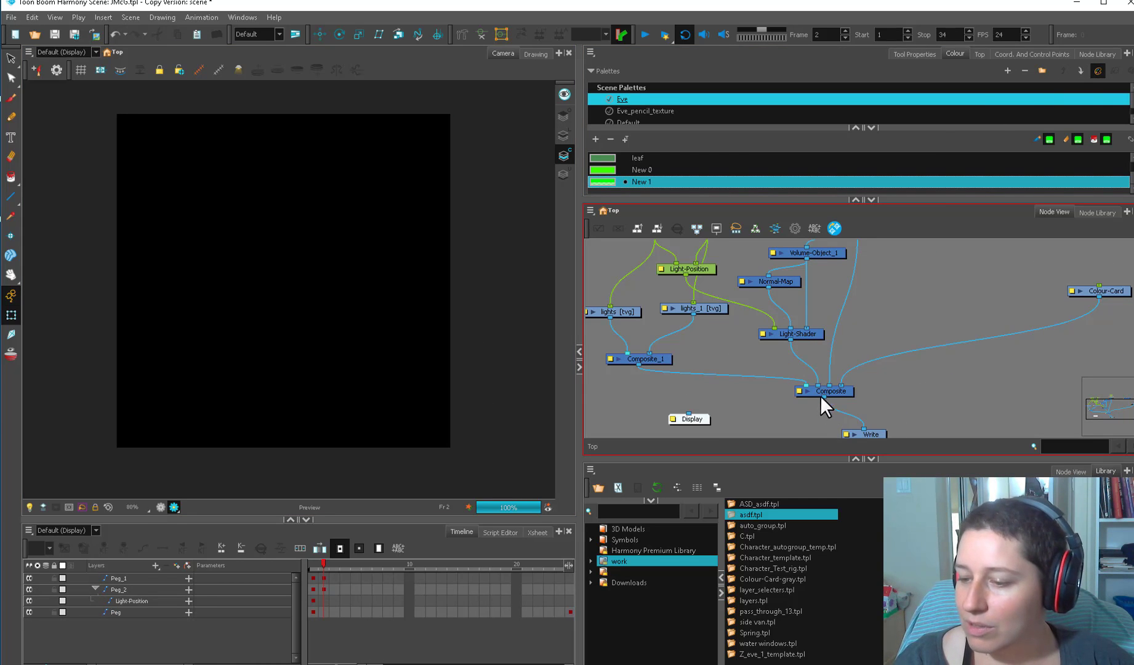
drag(823, 397, 689, 413)
- Add a Tone Shader node to the network between the JMcG node and the Colour-Card
click(1097, 55)
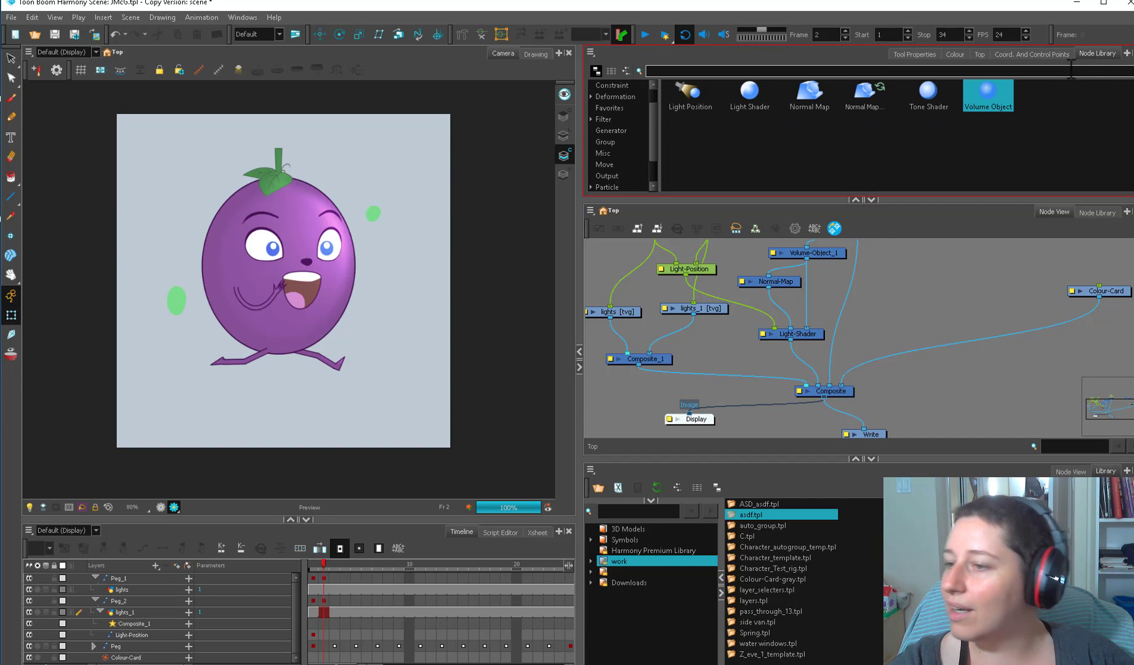
drag(929, 94, 910, 300)
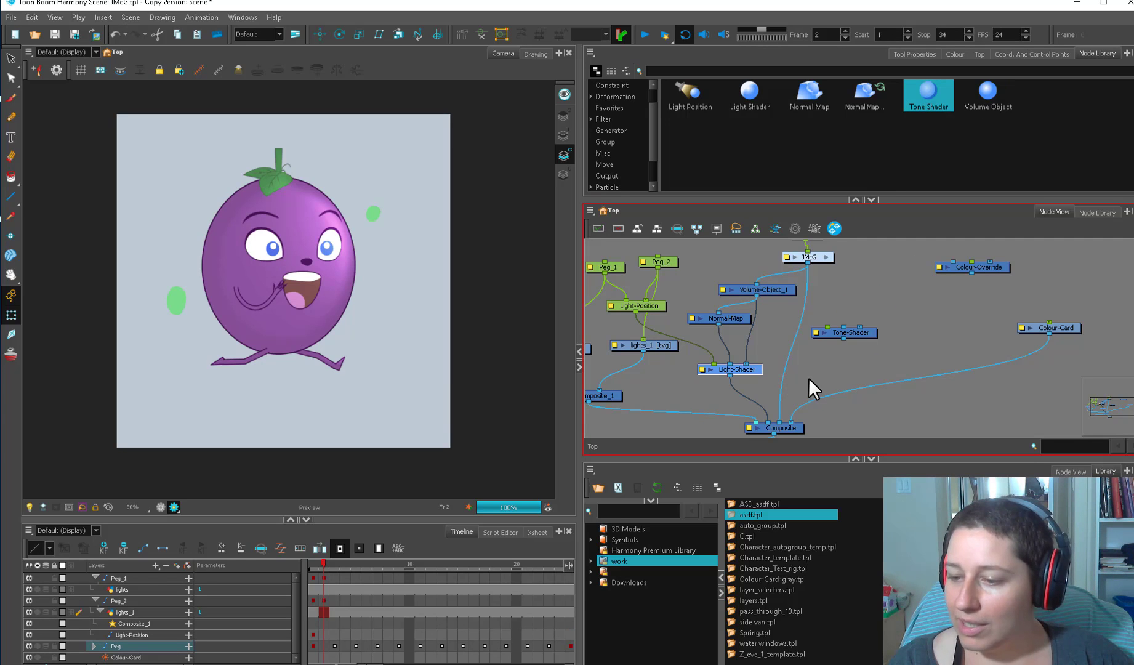
click(807, 379)
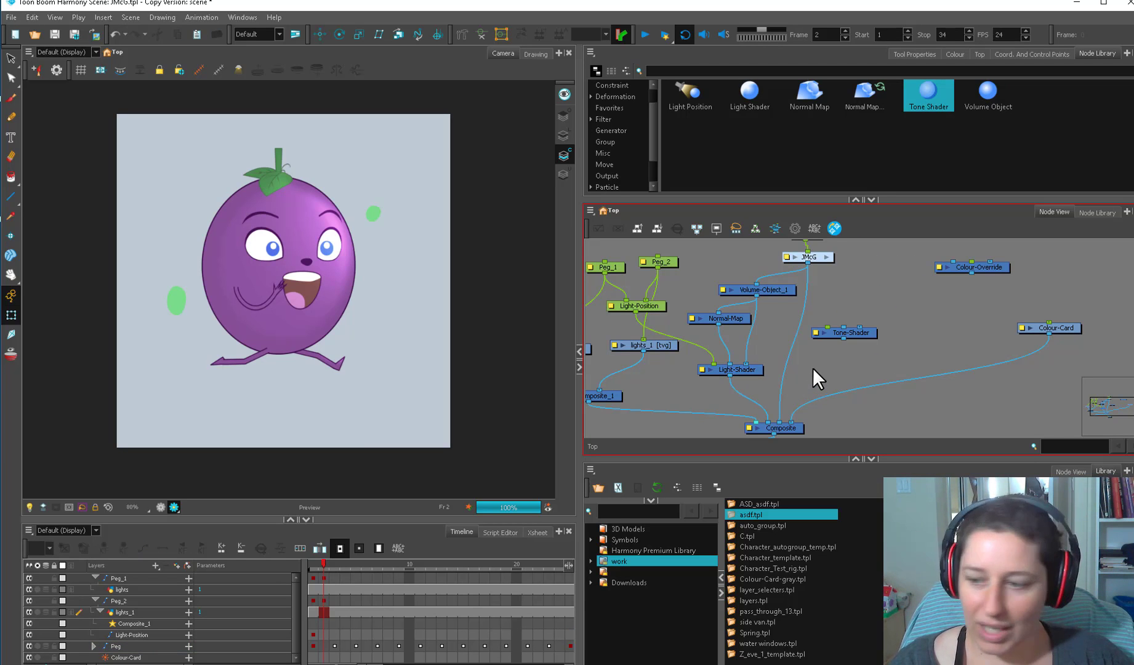
- Connect Normal-Map, Volume-Object_1 and Light-Position to the Tone-Shader and feed its output into the Composite
drag(722, 327, 847, 325)
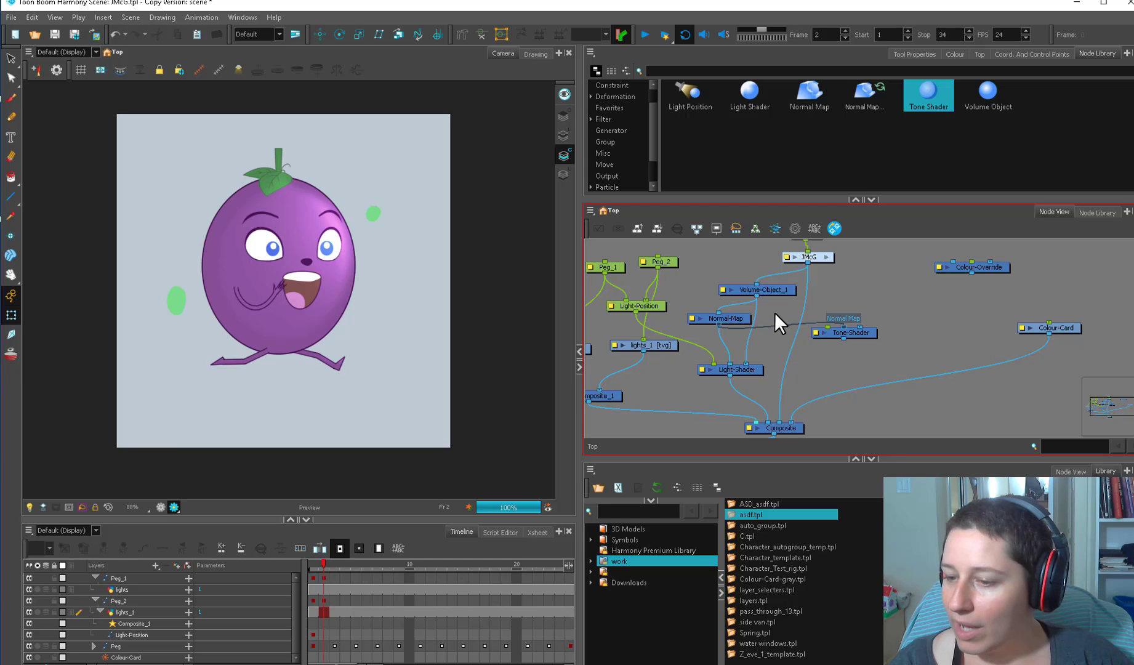
drag(758, 298, 832, 364)
drag(666, 324, 811, 417)
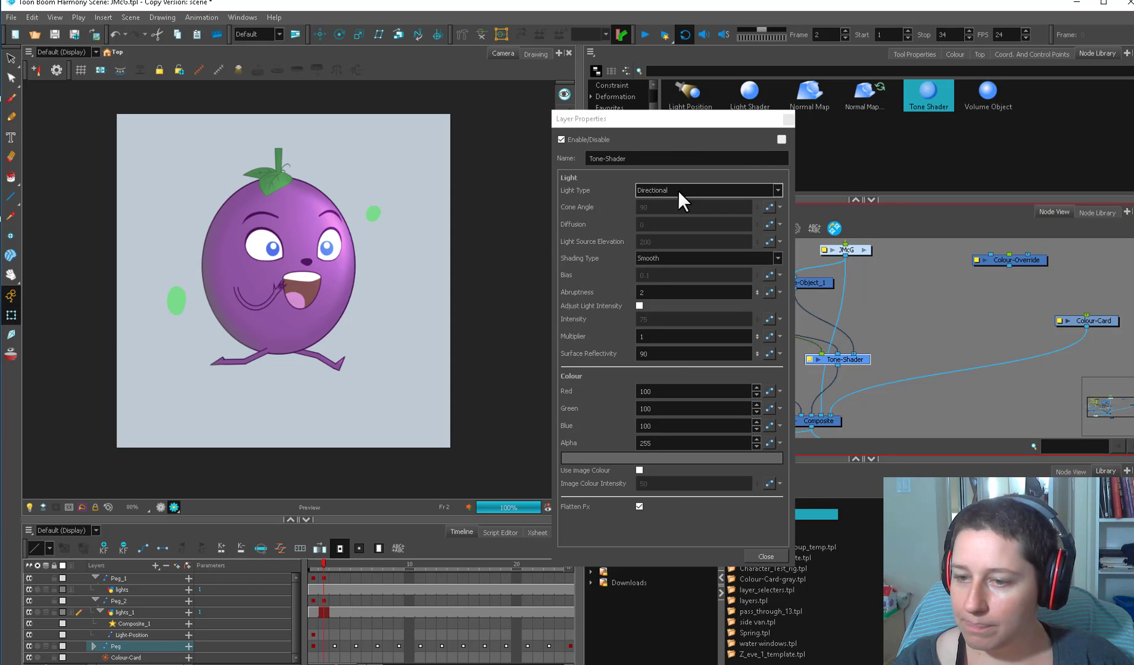
- Check the Tone-Shader's Light Type choices and shift the Peg_2 light slightly up and away from the character
click(678, 191)
click(678, 201)
click(787, 119)
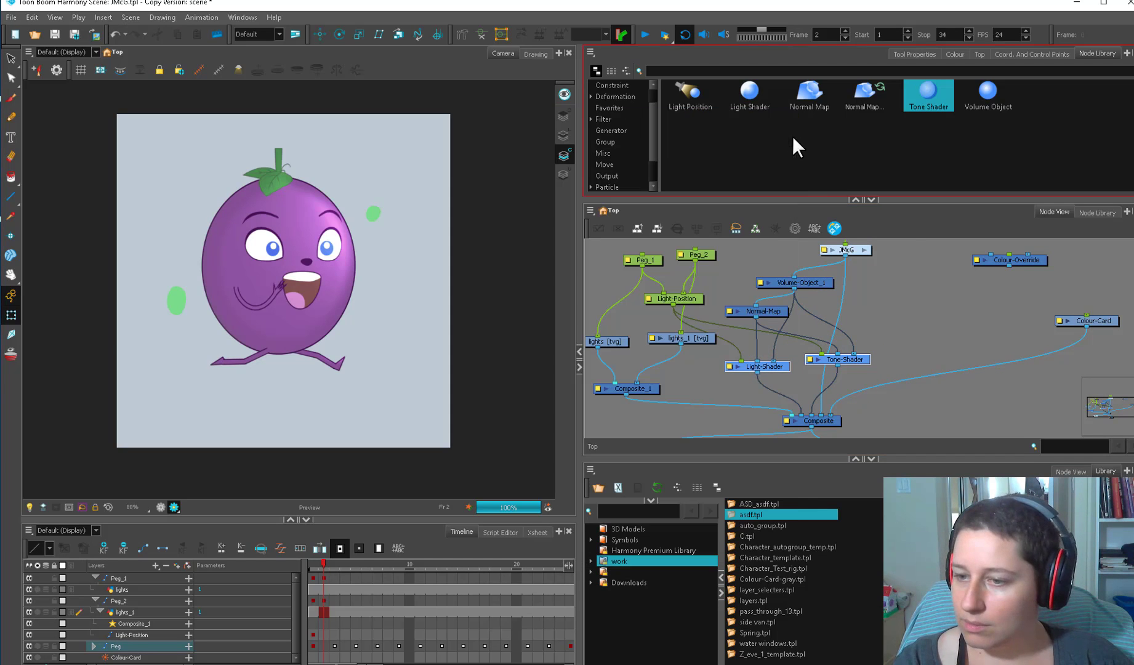
click(696, 254)
mouse_move(459, 321)
mouse_down()
mouse_move(429, 350)
mouse_move(438, 305)
mouse_up()
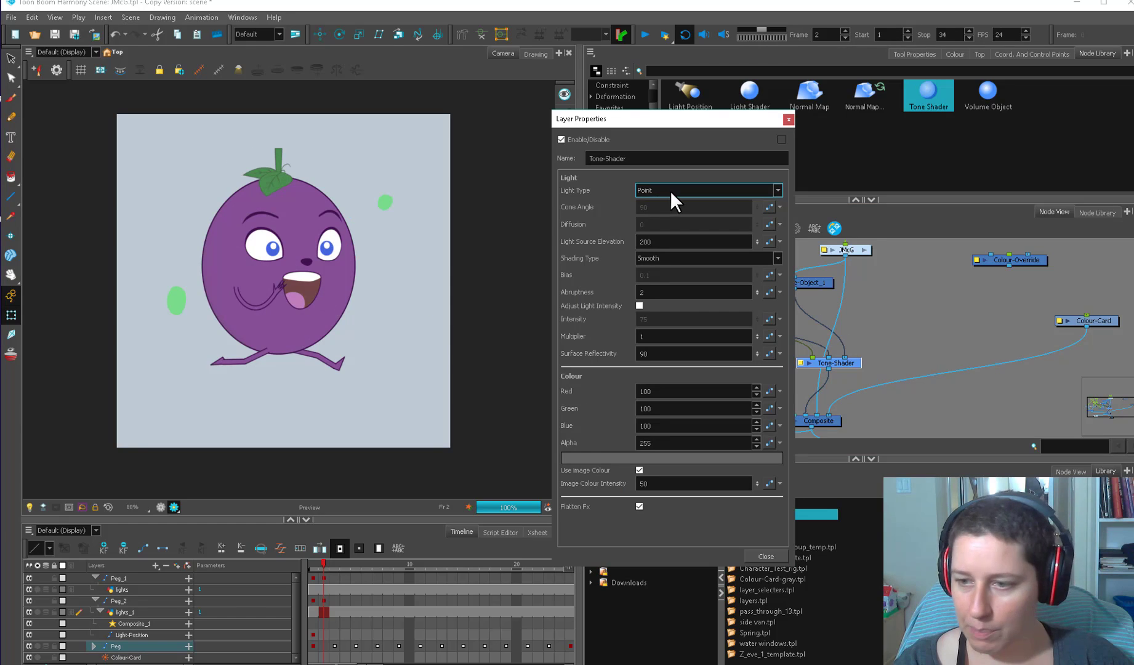
- Set the Tone-Shader's Light Type back to Directional and close its properties
click(670, 187)
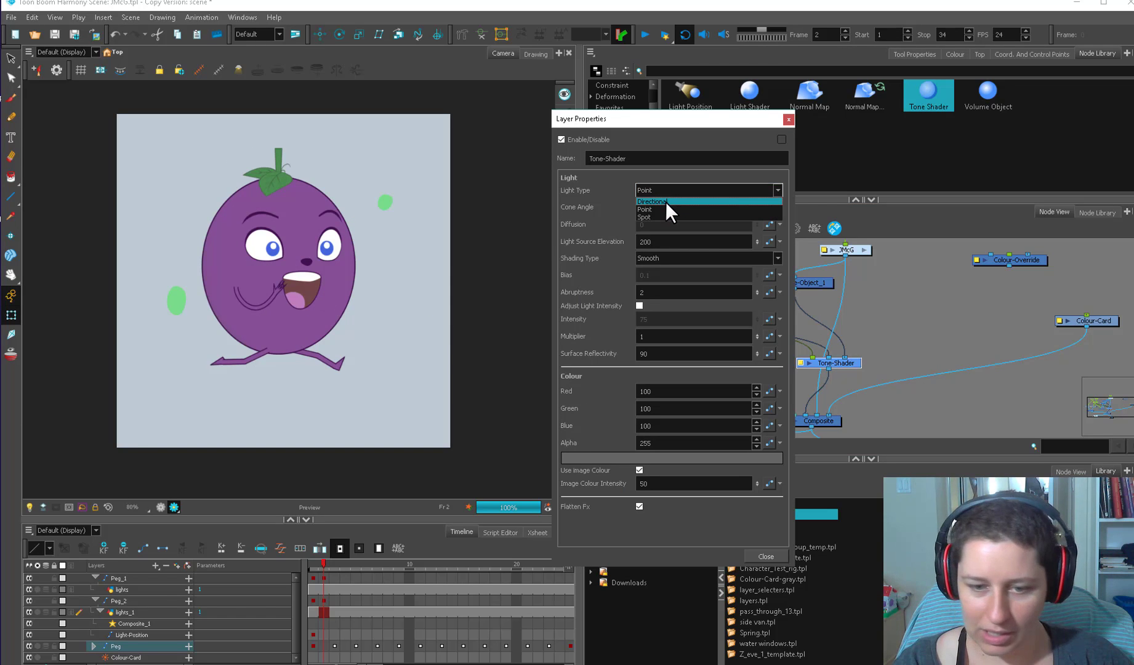
click(666, 201)
click(788, 120)
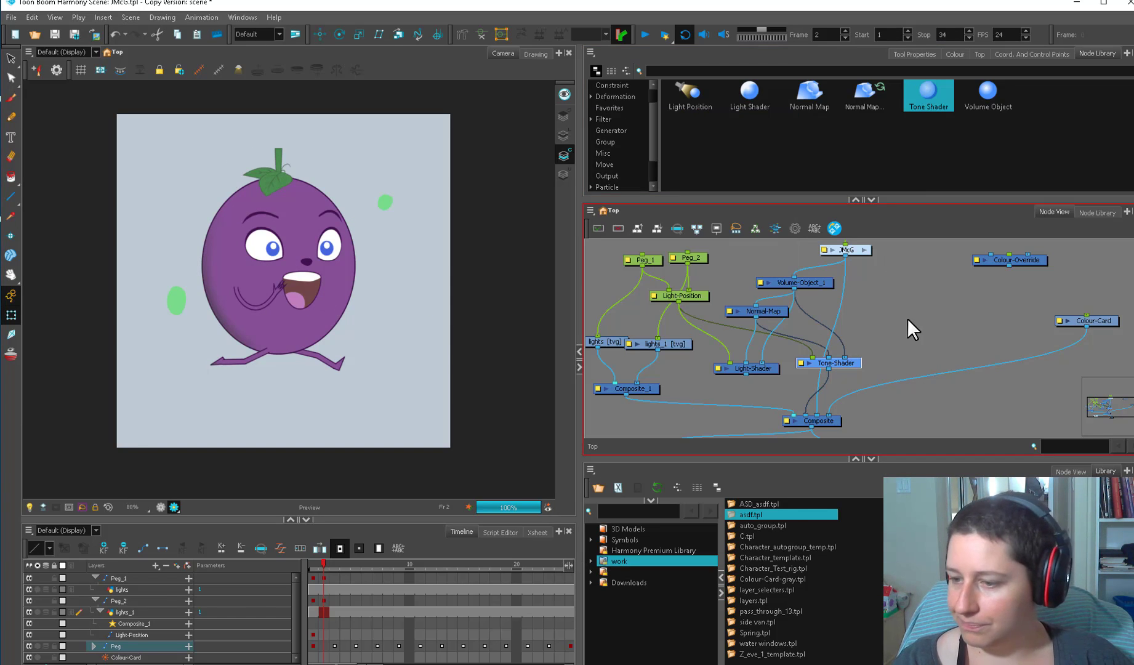
click(844, 350)
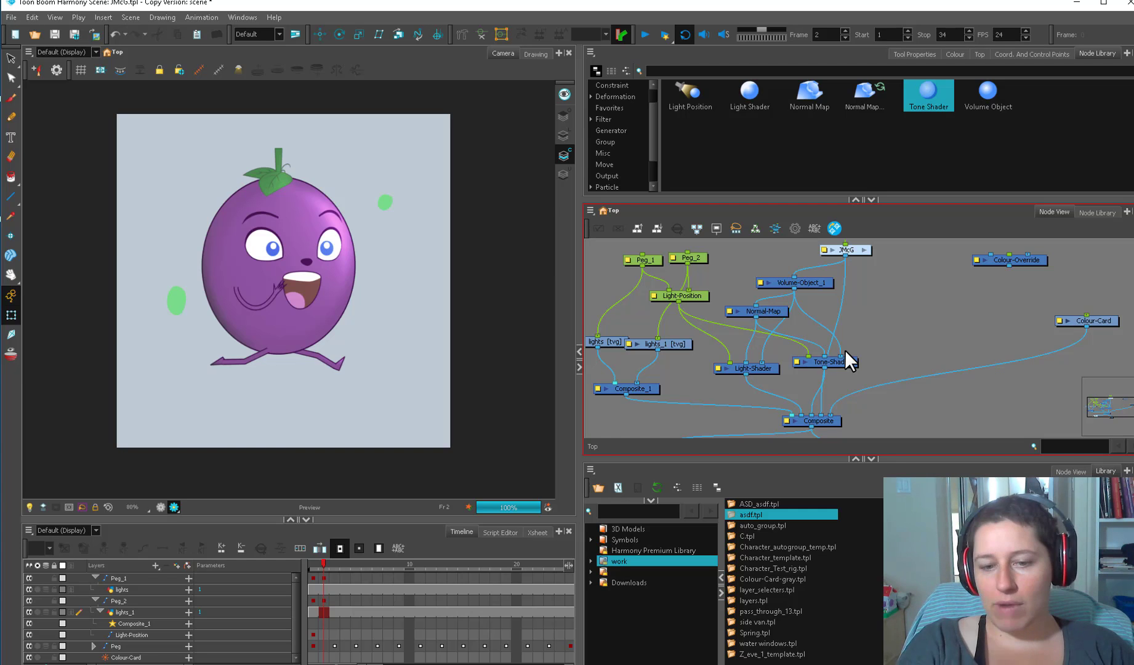
- Set the Tone-Shader's Image Colour Intensity to 100 and turn off Use Image Colour
double_click(798, 359)
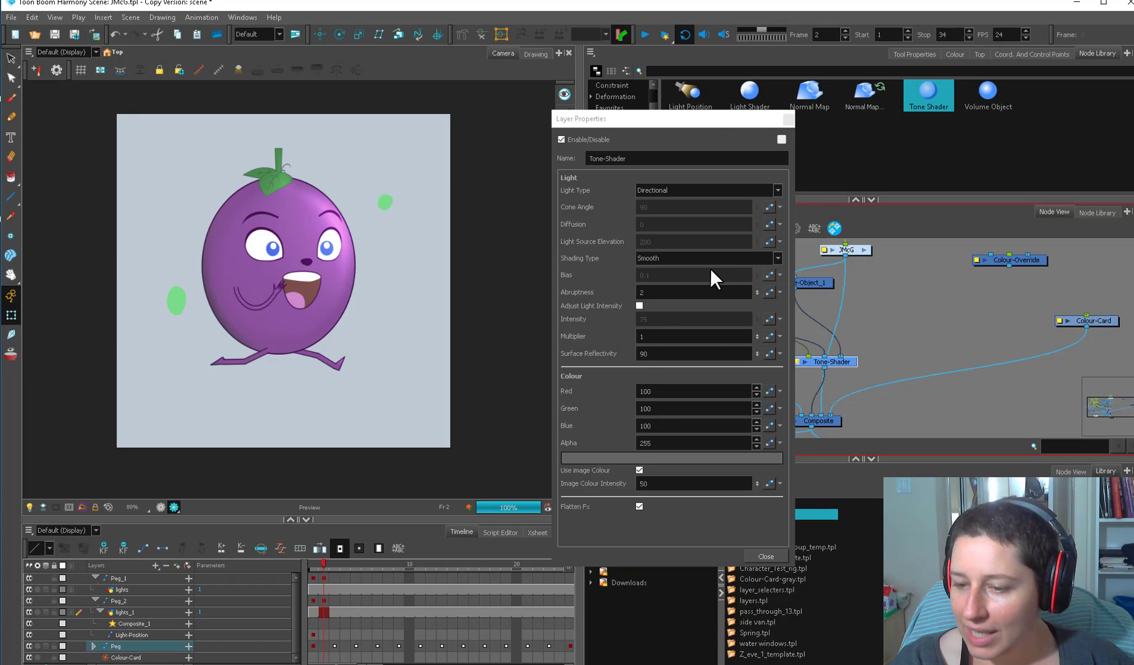
drag(757, 484, 718, 59)
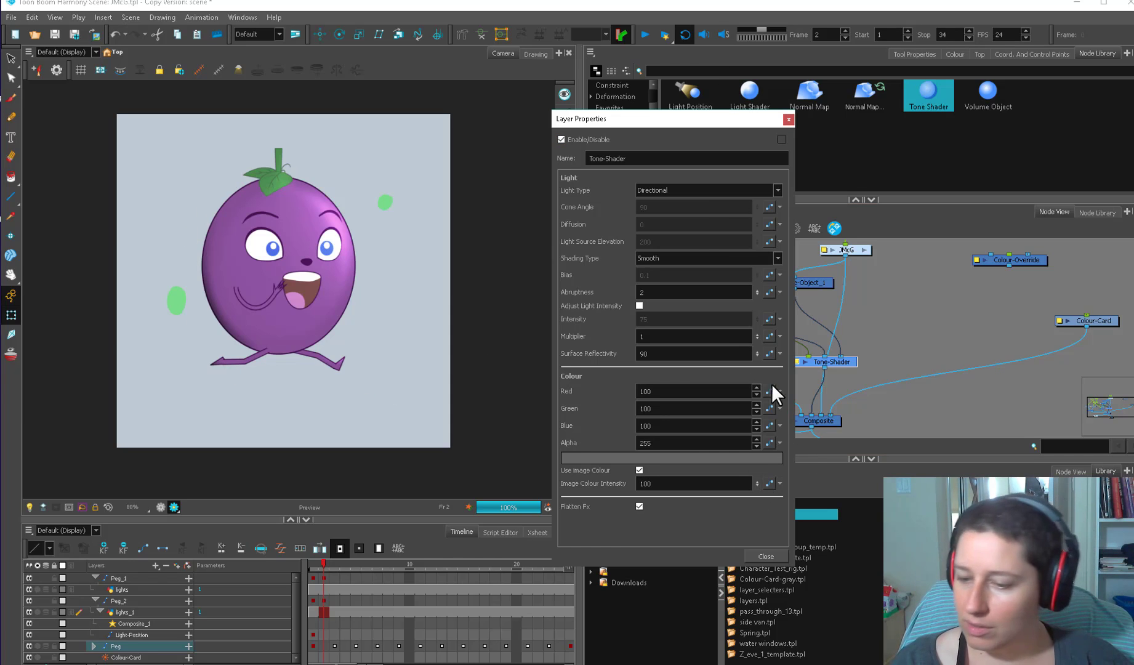
click(639, 470)
- Set the Tone-Shader's colour to a dark purple with red 78, green 16 and blue 108
click(669, 462)
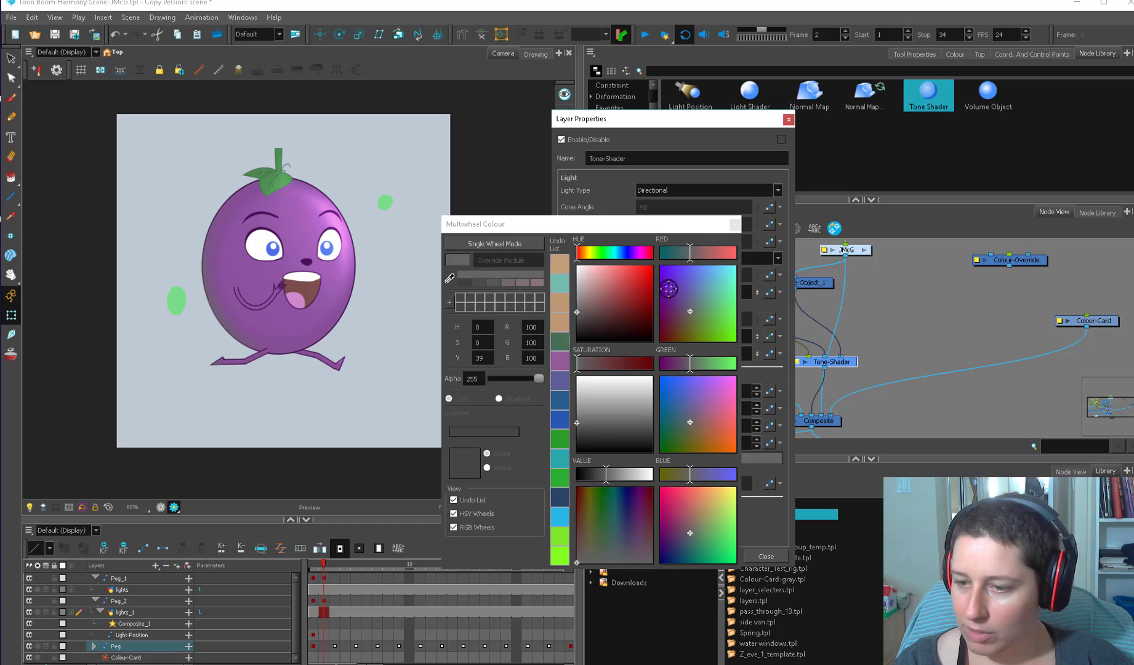
click(638, 254)
drag(636, 283, 634, 301)
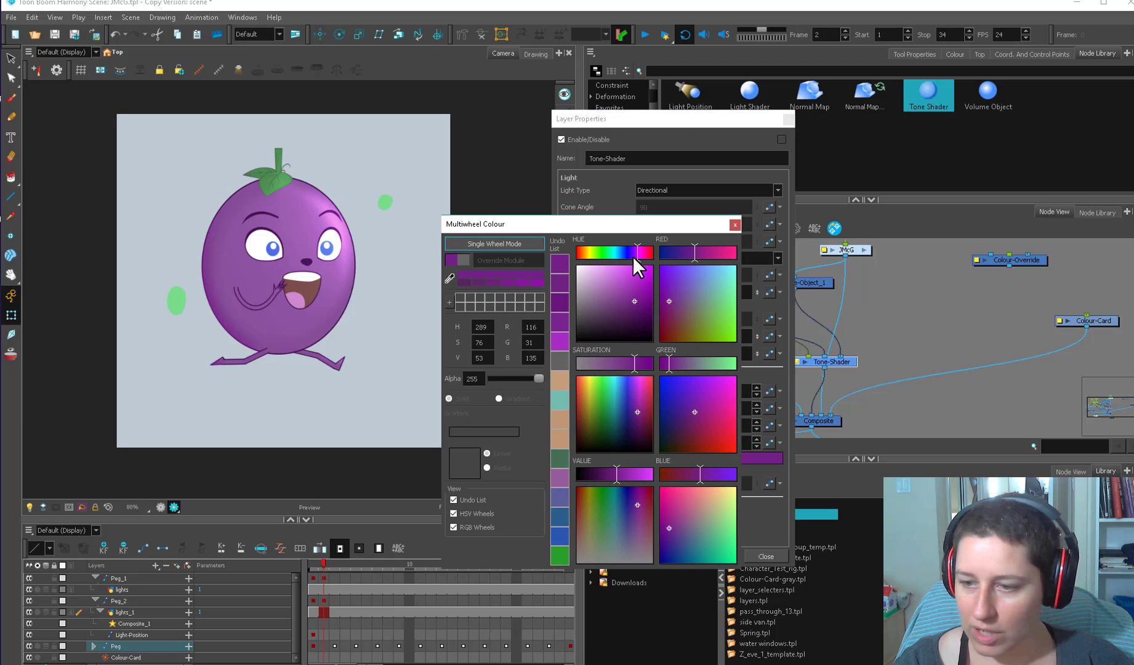
click(634, 255)
click(636, 255)
click(638, 255)
click(636, 255)
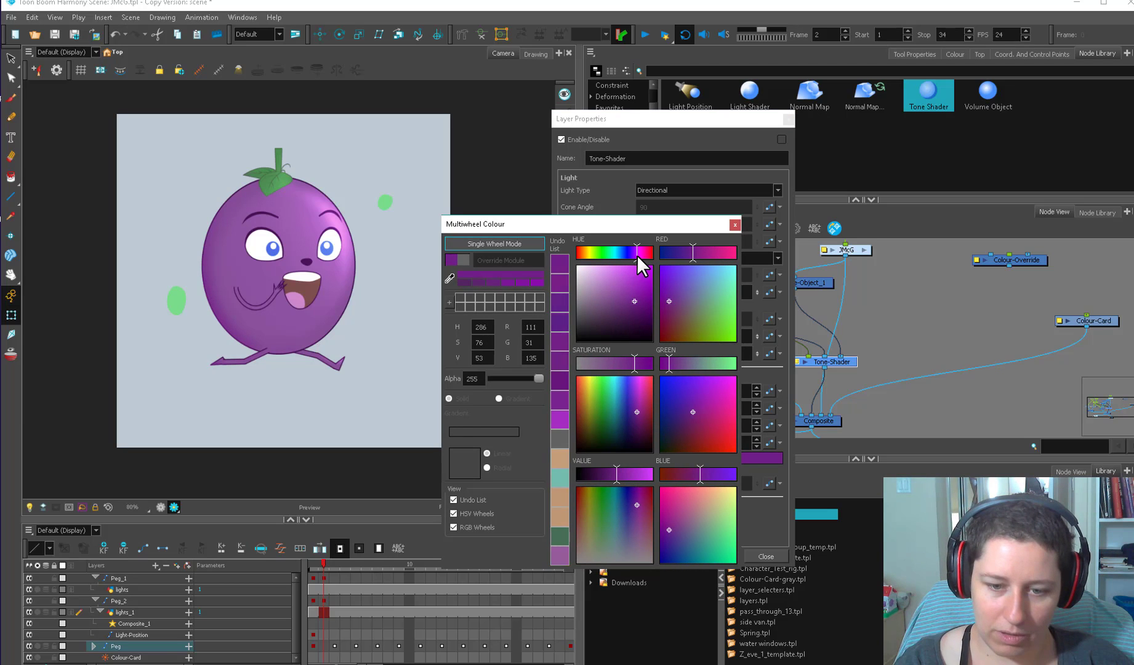
click(639, 310)
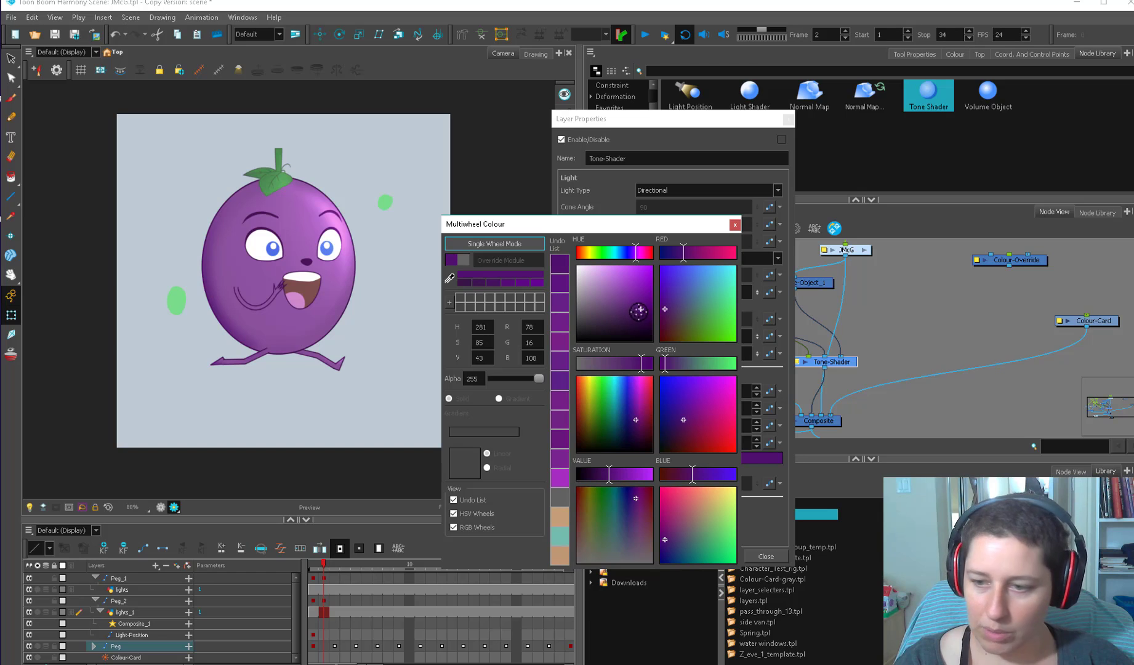
click(634, 255)
click(636, 256)
click(734, 225)
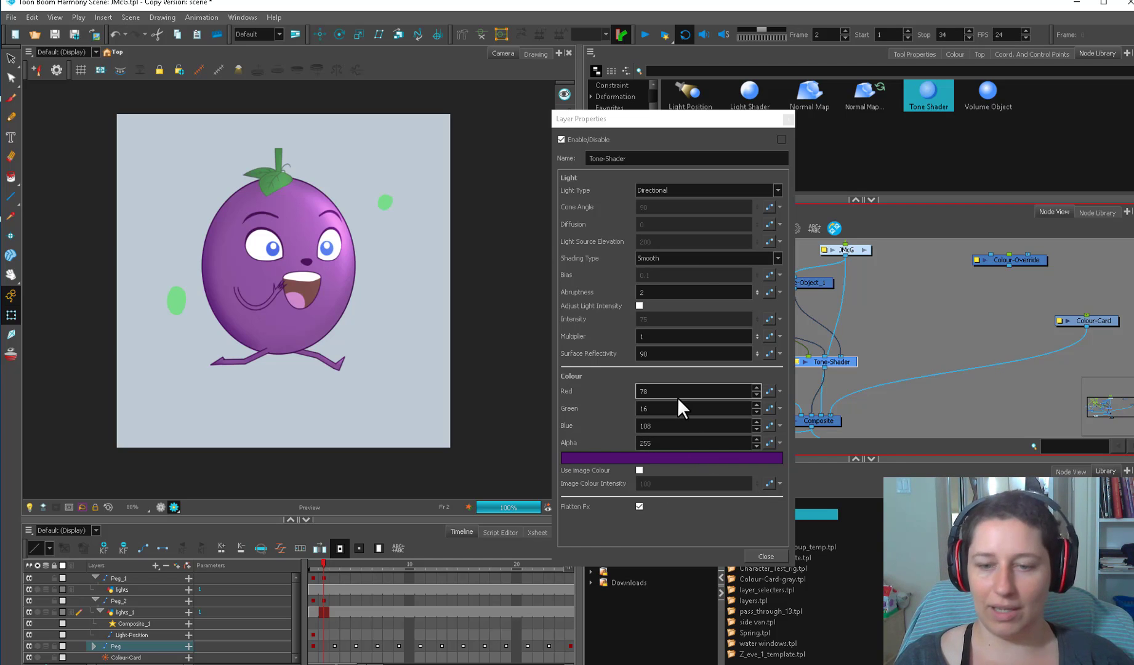
click(769, 555)
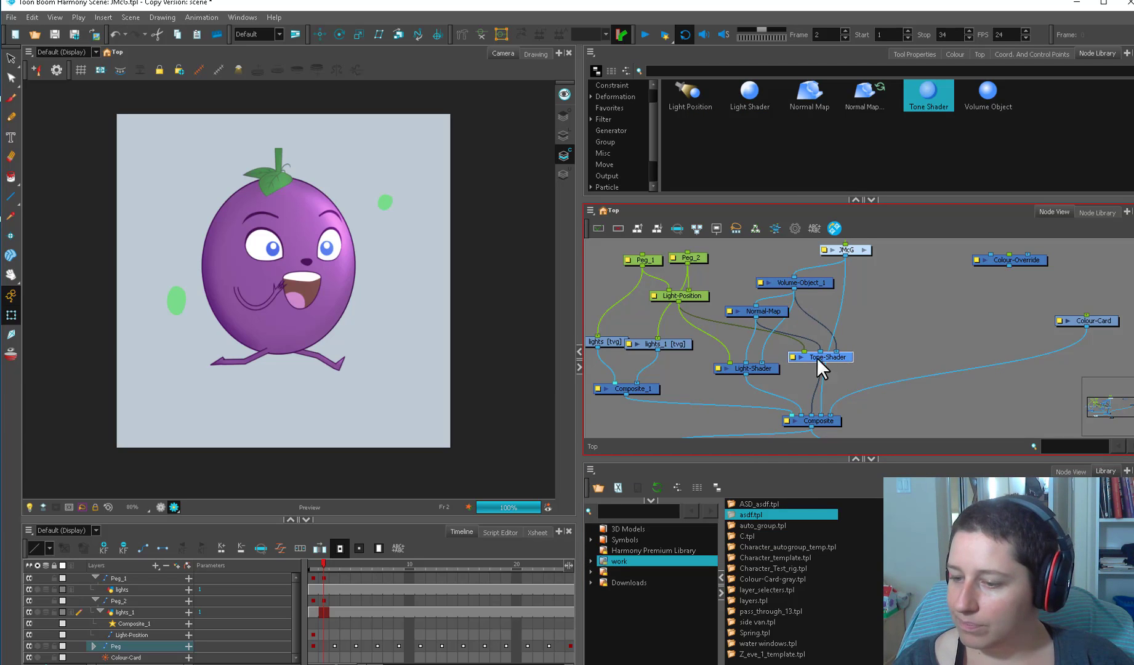
- Move the Peg_2 light below the character, above its stem and to its upper right to test the shading
drag(763, 371, 760, 363)
drag(717, 264, 724, 290)
click(699, 281)
drag(435, 388, 301, 278)
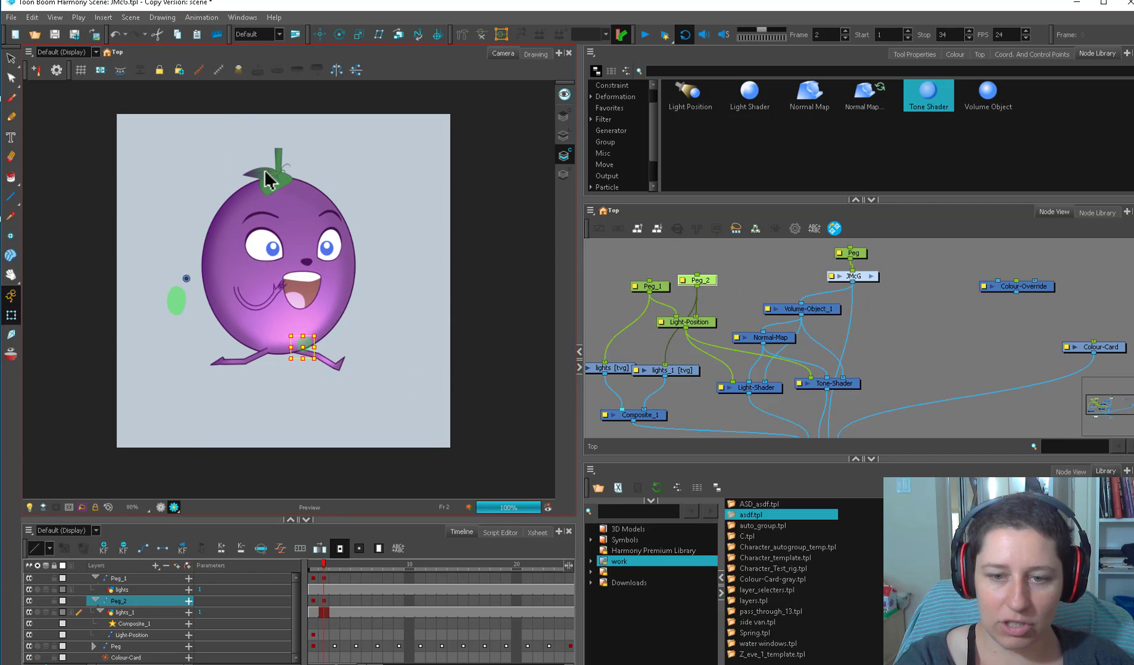
mouse_move(372, 345)
mouse_down()
mouse_move(426, 305)
mouse_move(367, 356)
mouse_up()
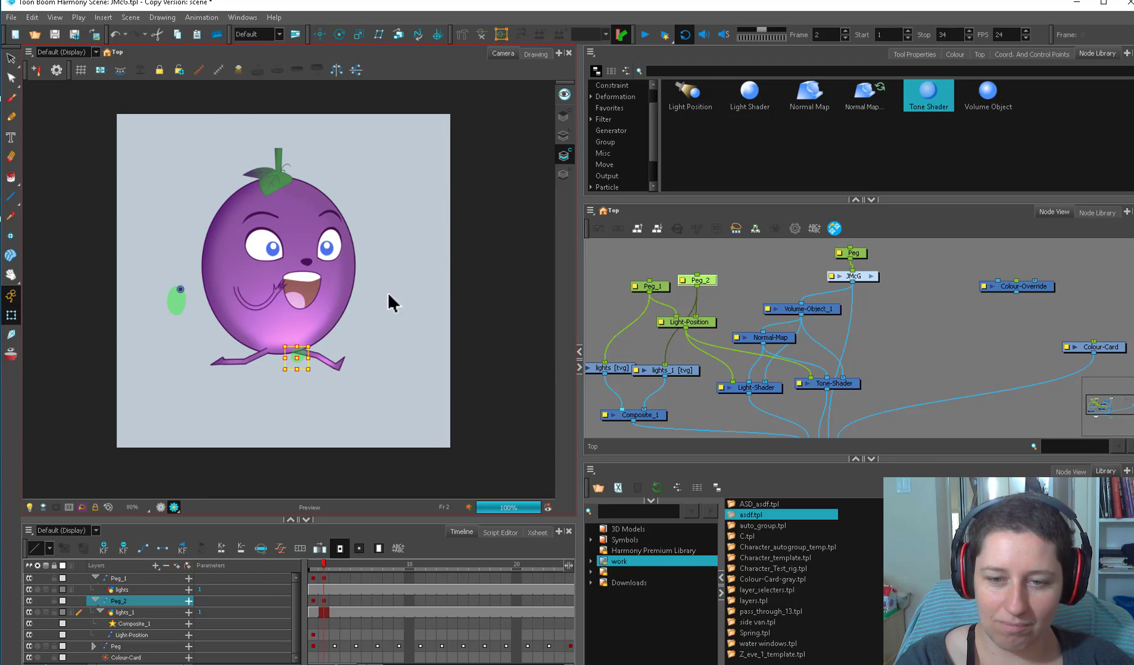
mouse_move(388, 295)
mouse_down()
mouse_move(323, 334)
mouse_move(458, 195)
mouse_move(436, 233)
mouse_move(416, 197)
mouse_move(319, 456)
mouse_up()
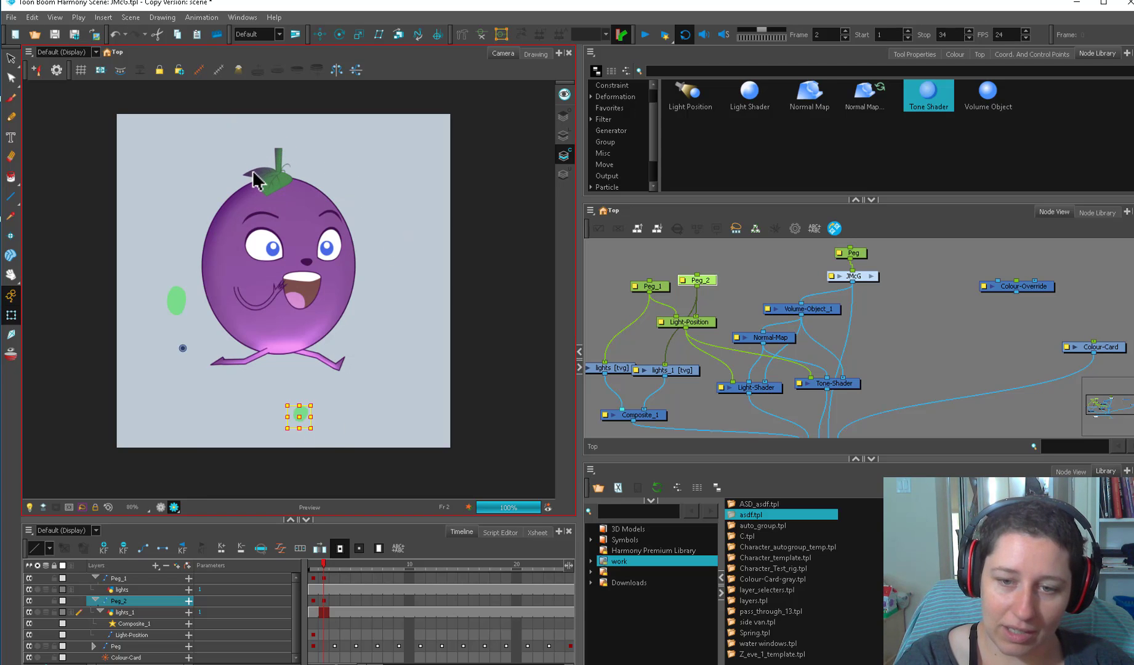
drag(318, 317, 369, 131)
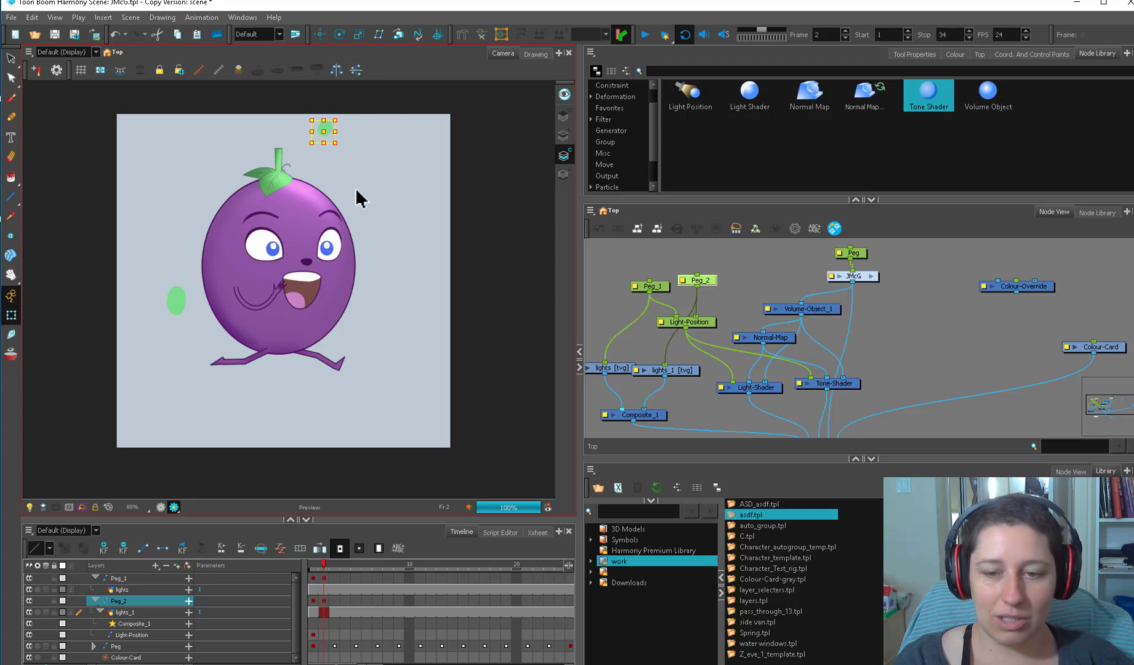
mouse_move(397, 317)
mouse_down()
mouse_move(402, 341)
mouse_move(346, 323)
mouse_move(312, 355)
mouse_move(344, 423)
mouse_move(367, 418)
mouse_move(445, 322)
mouse_move(404, 235)
mouse_up()
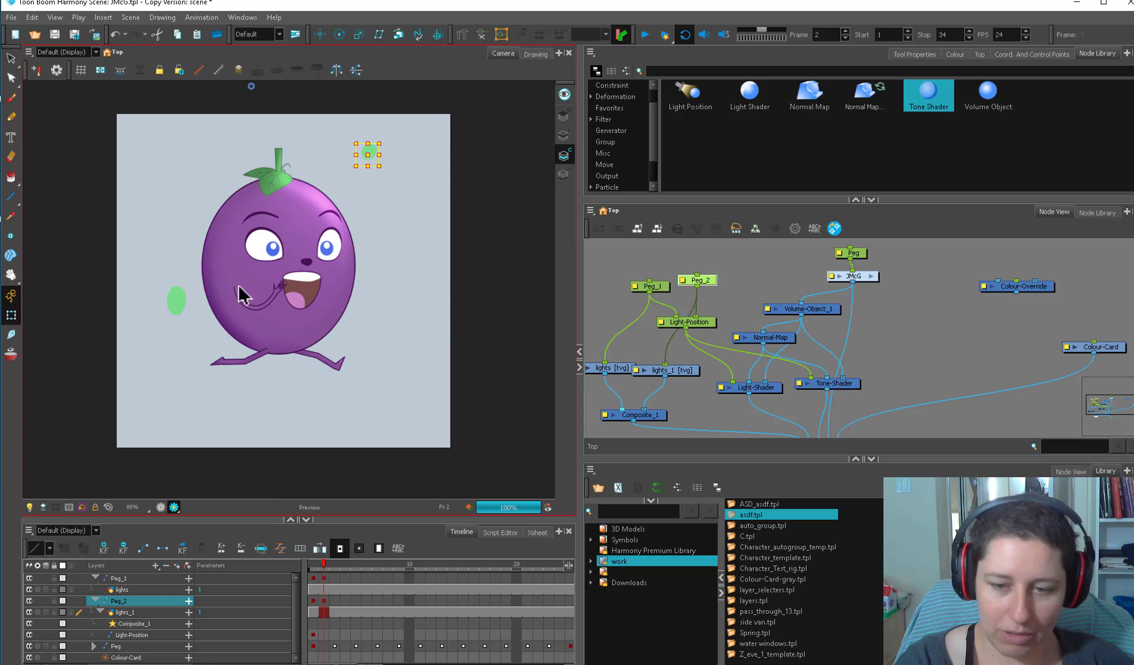
click(885, 375)
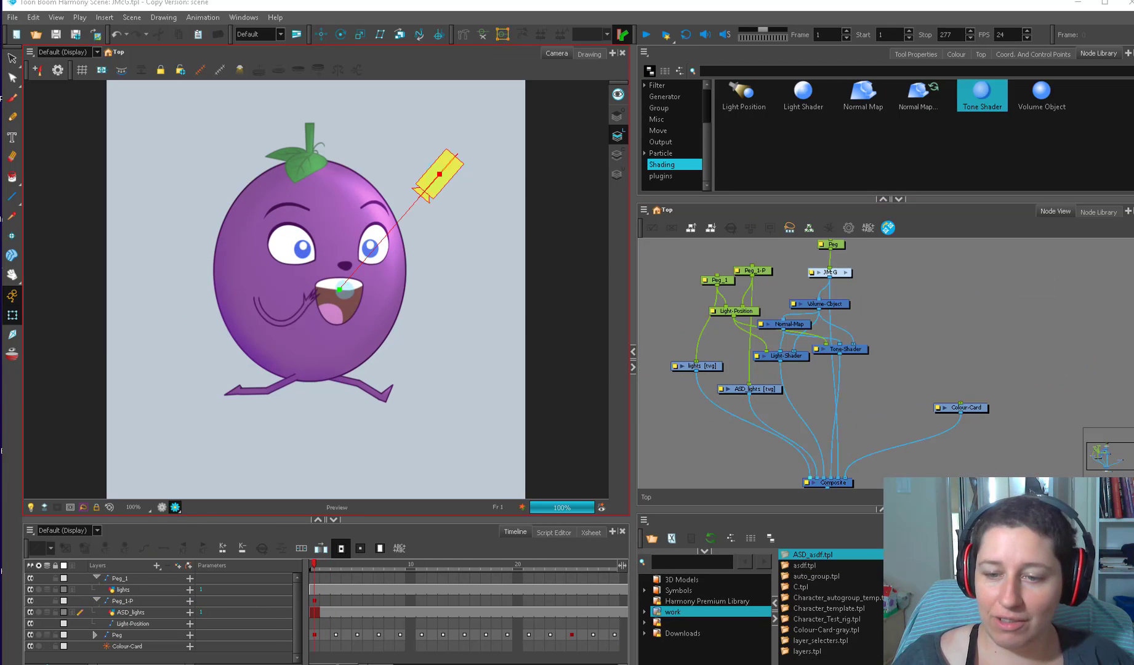
- Turn off the render preview and spread out the JMcG and shading nodes, with lights and shaders in separate composites
click(162, 508)
scroll(892, 371, down, 3)
drag(896, 274, 914, 303)
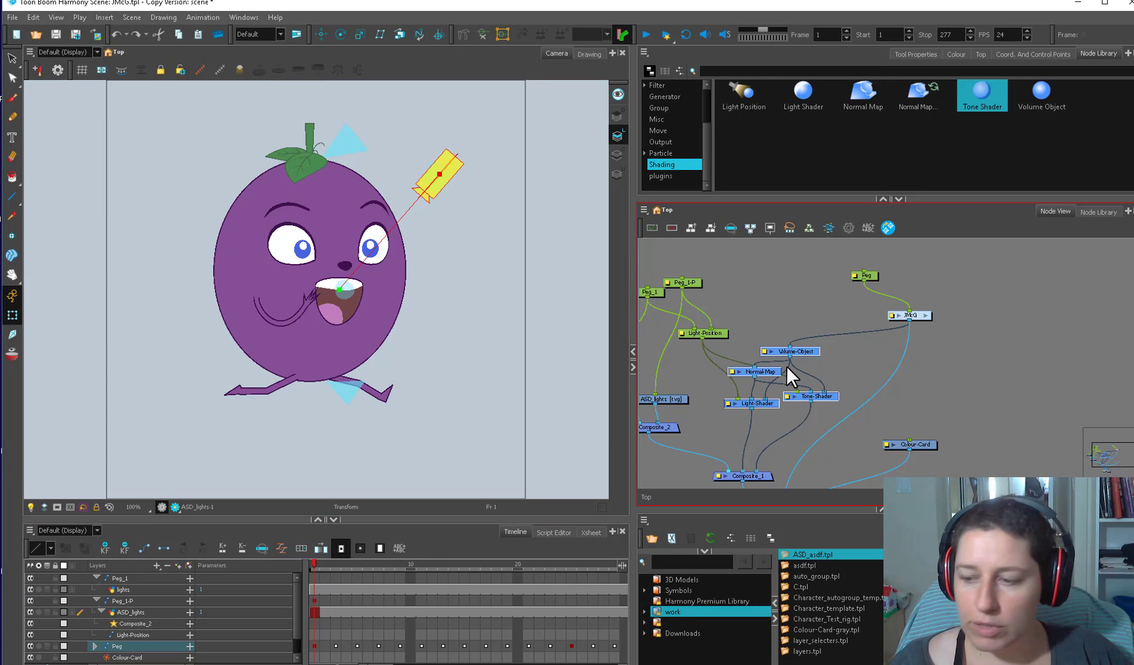
drag(785, 343, 813, 332)
scroll(819, 330, down, 1)
- Group the light, peg, shader and composite nodes into one node and rename the group
drag(853, 272, 676, 427)
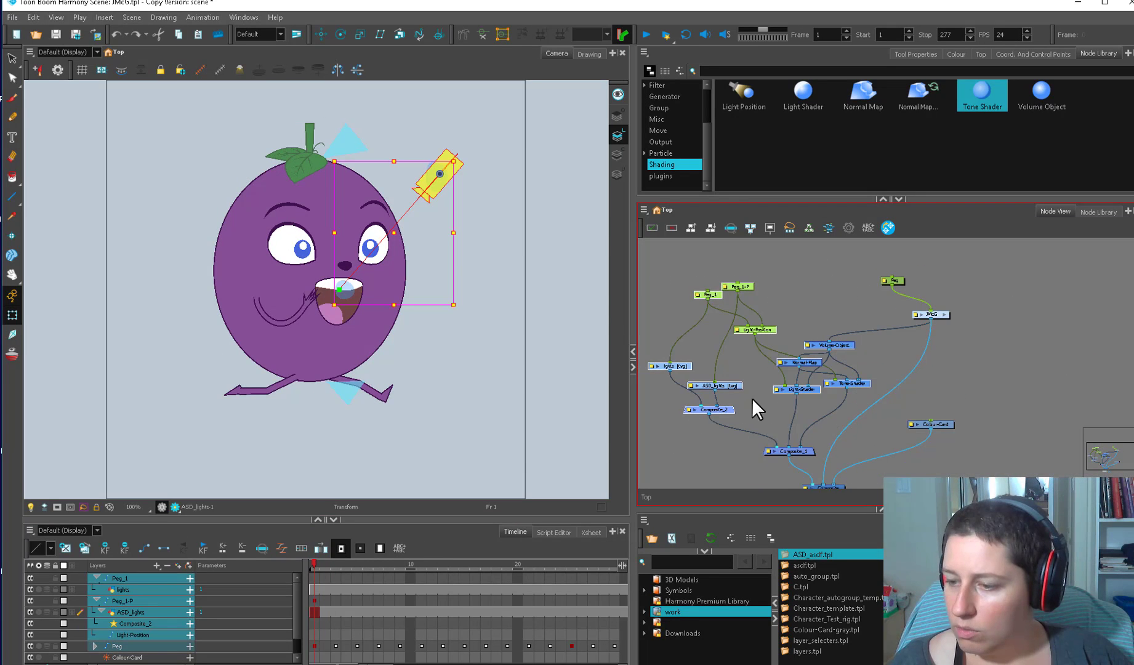
key(ctrl+g)
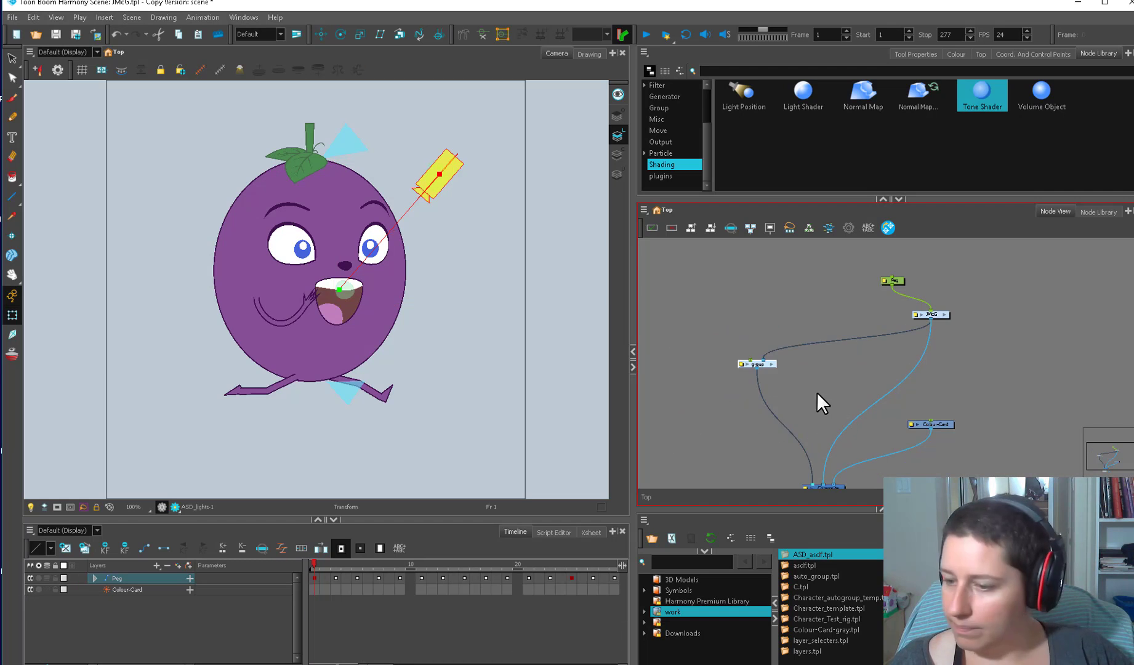
drag(456, 241, 281, 305)
text(l)
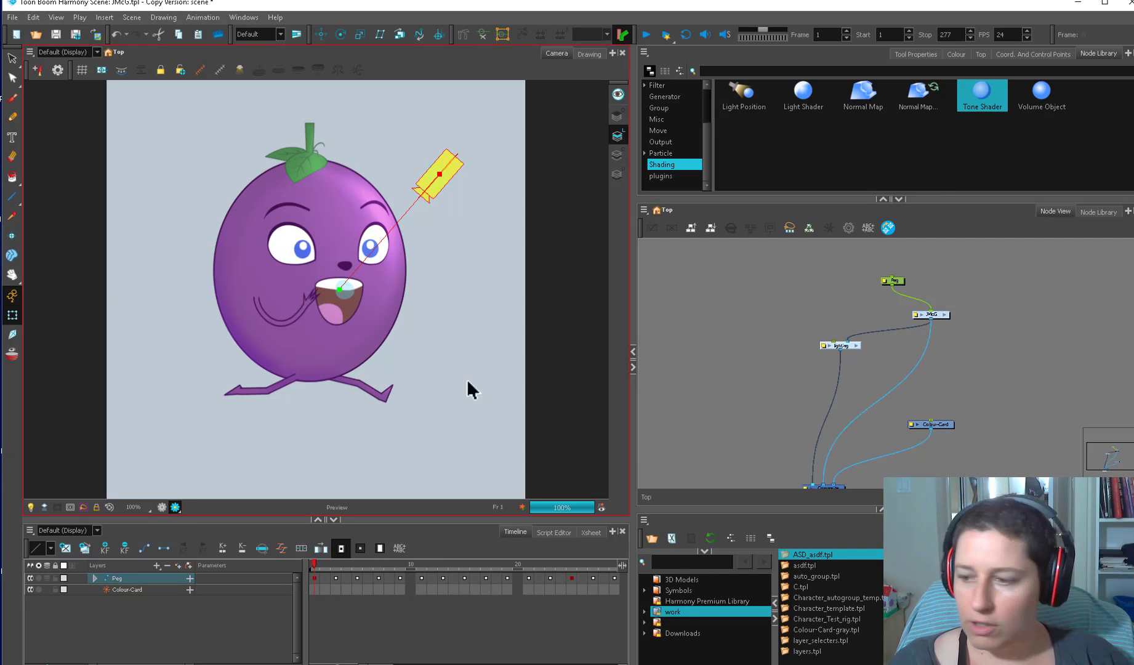
- Duplicate the lighting and JMcG groups as a second character and place the copies beside the originals
drag(848, 347, 767, 358)
key(ctrl+v)
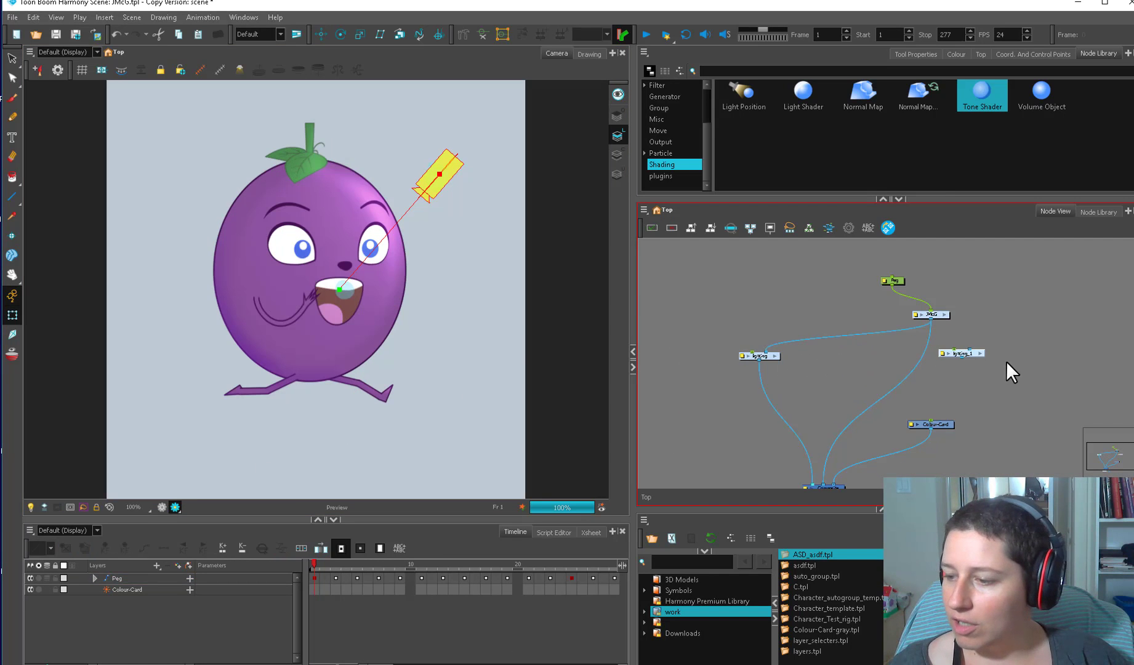
drag(967, 327, 874, 268)
drag(943, 319, 810, 321)
click(809, 320)
key(ctrl+c)
click(897, 284)
key(ctrl+v)
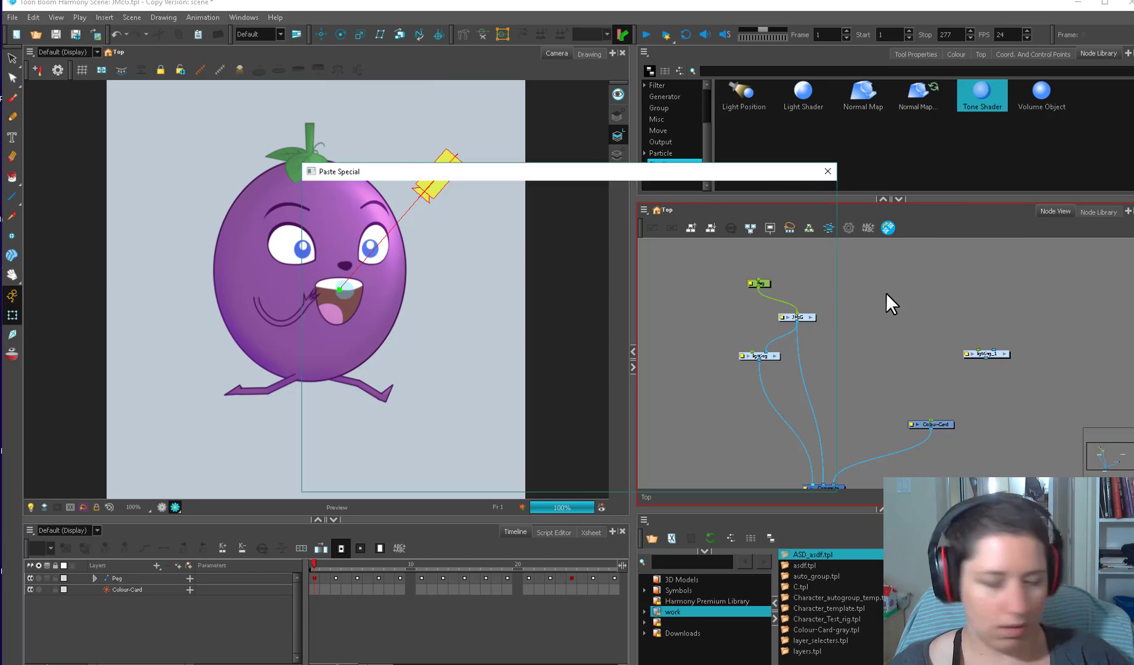
drag(907, 302, 987, 361)
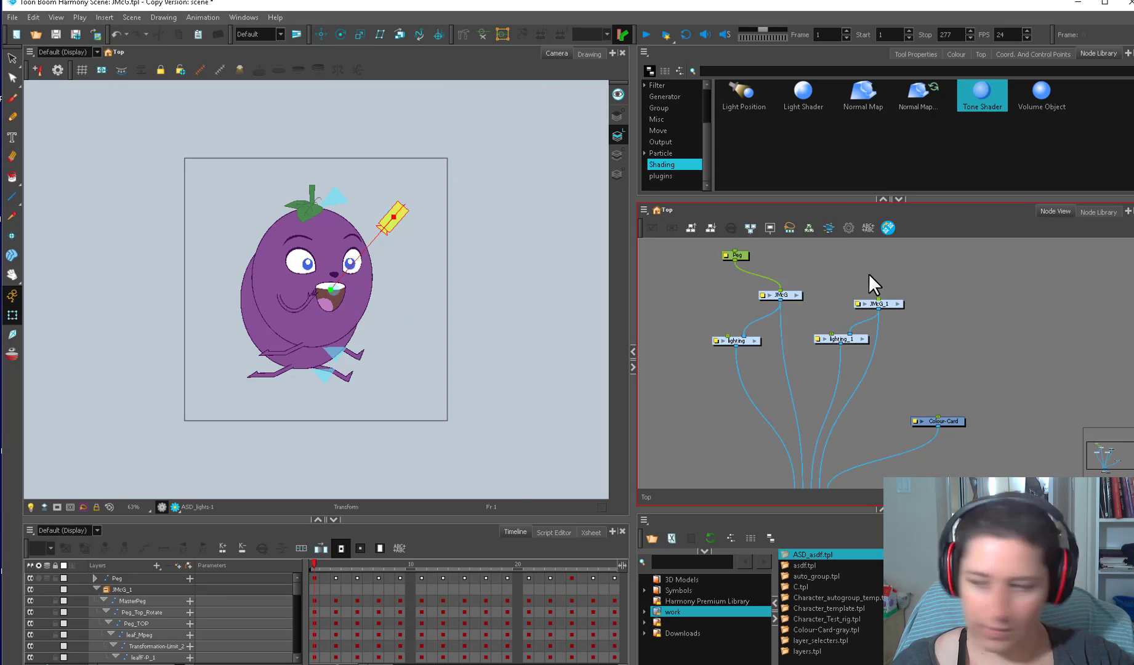
- Add a parent peg to JMcG_1, separate the two characters side by side and show the render preview
key(ctrl+p)
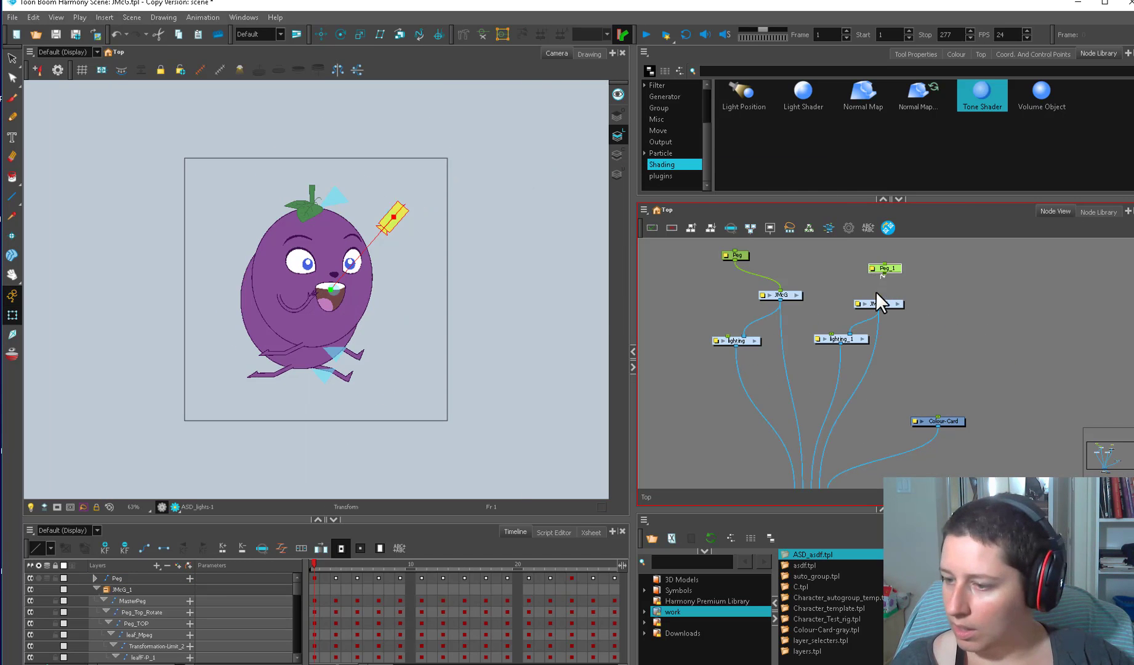
click(889, 267)
drag(422, 347, 585, 341)
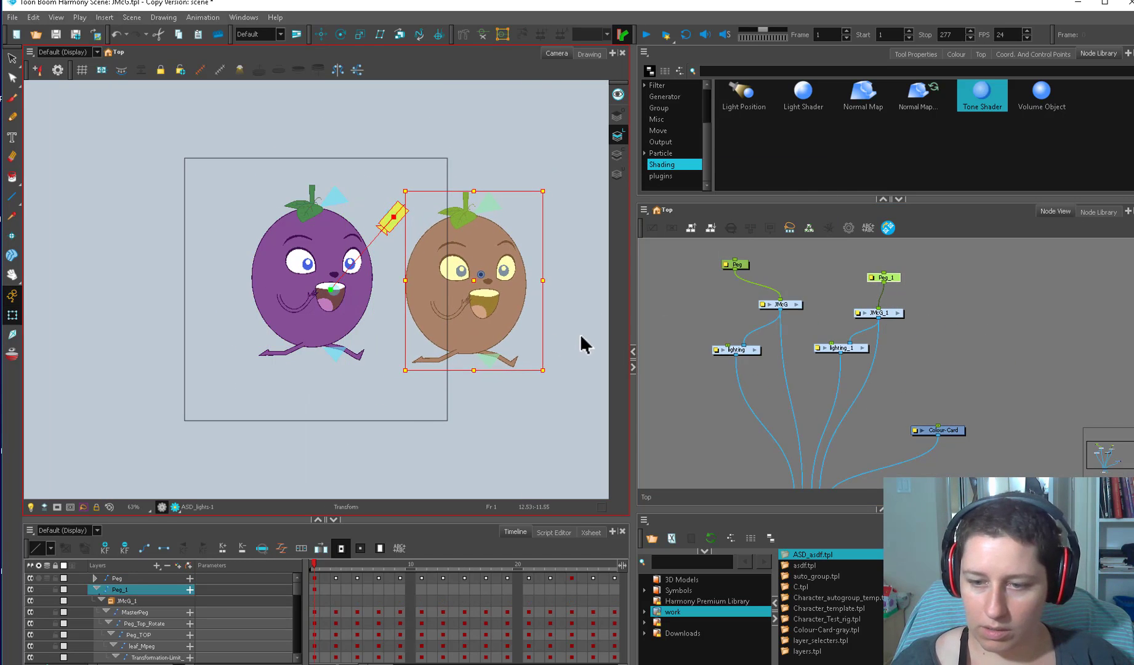
shift+click(738, 265)
drag(549, 384, 483, 390)
click(176, 507)
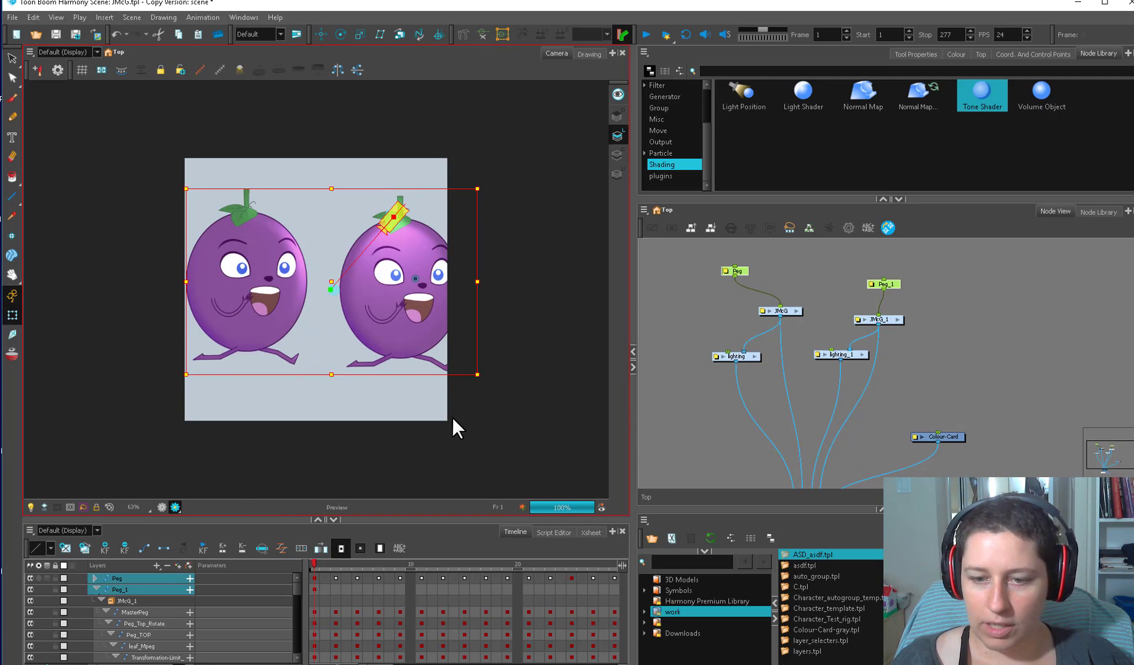
- Move the light from near the second character's stem to below, and place it above and between both characters
key(2)
click(664, 290)
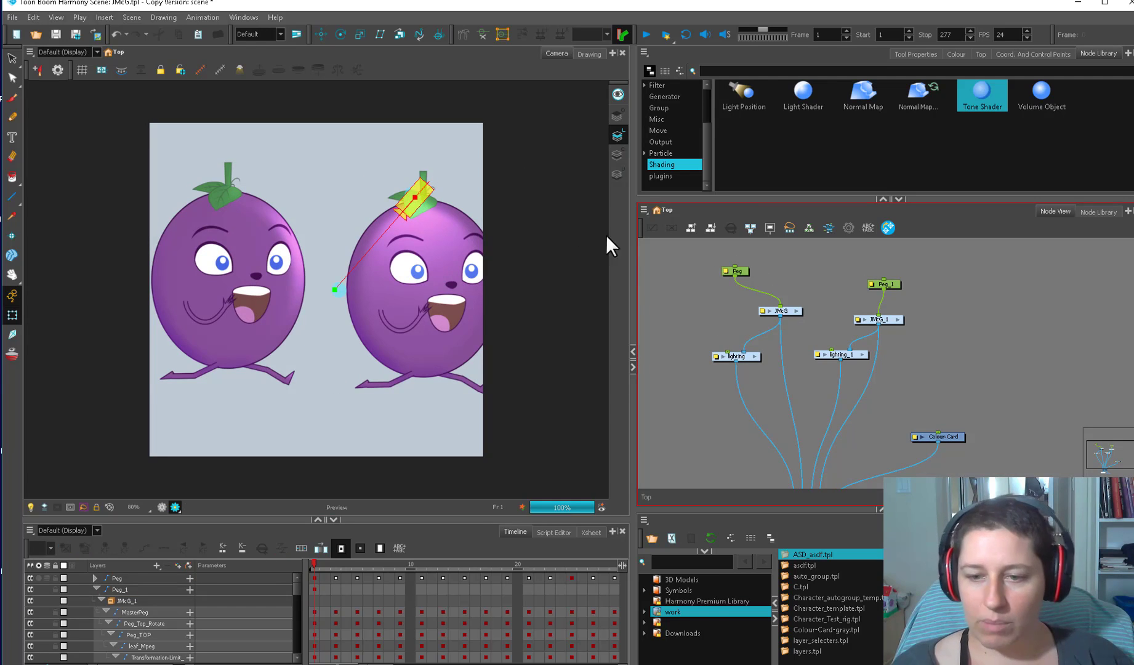
click(416, 209)
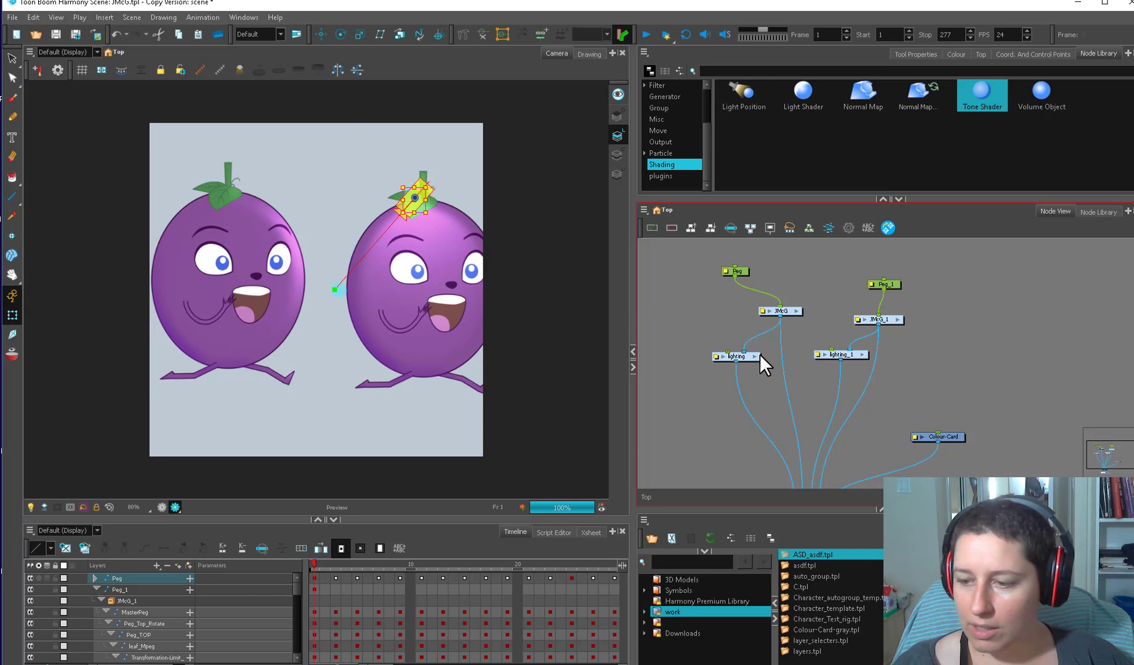
mouse_move(521, 246)
mouse_down()
mouse_move(428, 425)
mouse_move(404, 387)
mouse_move(412, 353)
mouse_move(432, 363)
mouse_move(436, 389)
mouse_move(434, 369)
mouse_up()
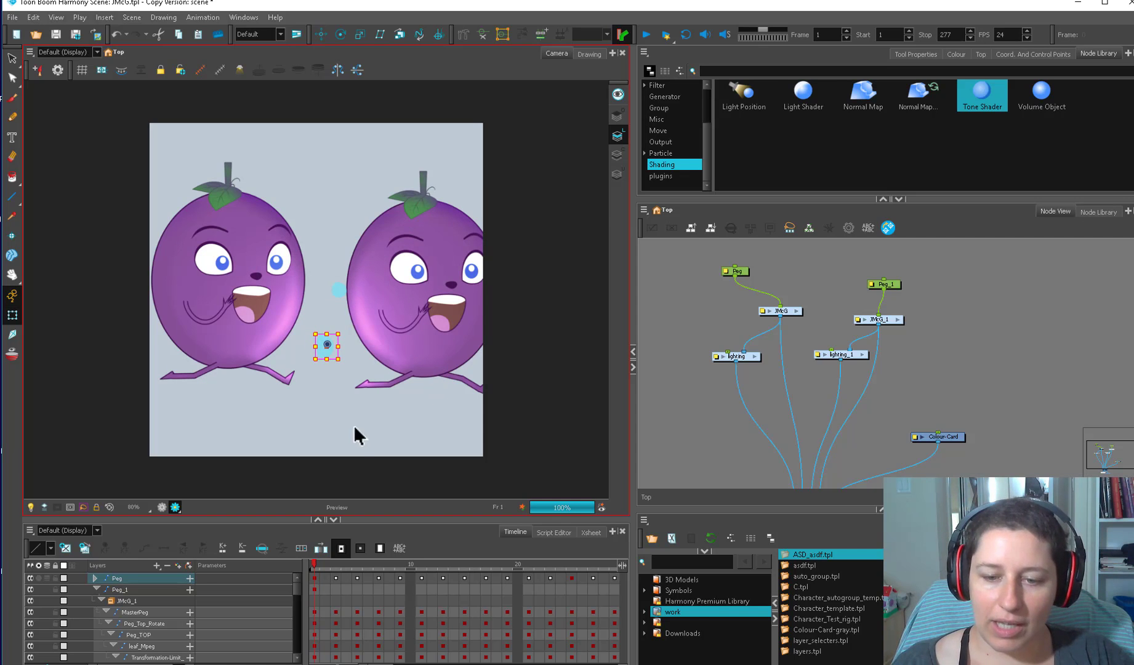
mouse_move(357, 436)
mouse_down()
mouse_move(575, 225)
mouse_move(391, 328)
mouse_up()
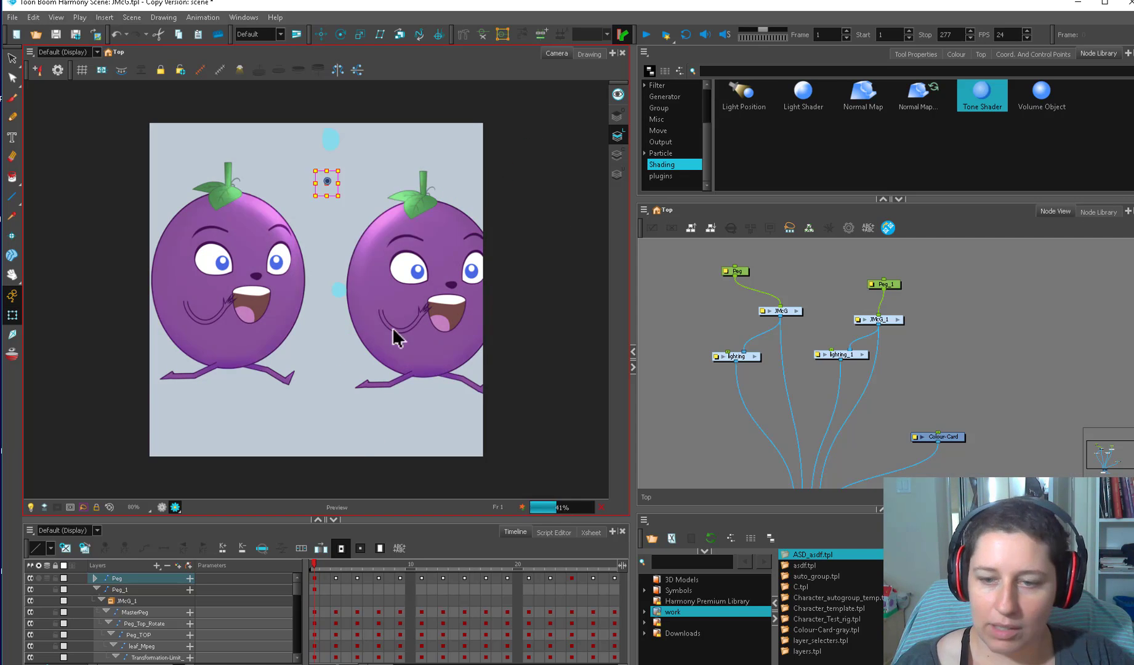
- Feed Light-Position in lighting_1 from a separate group input port and connect the copy's Peg_1 to that port
click(862, 355)
drag(863, 363, 802, 442)
click(715, 321)
ctrl+click(766, 311)
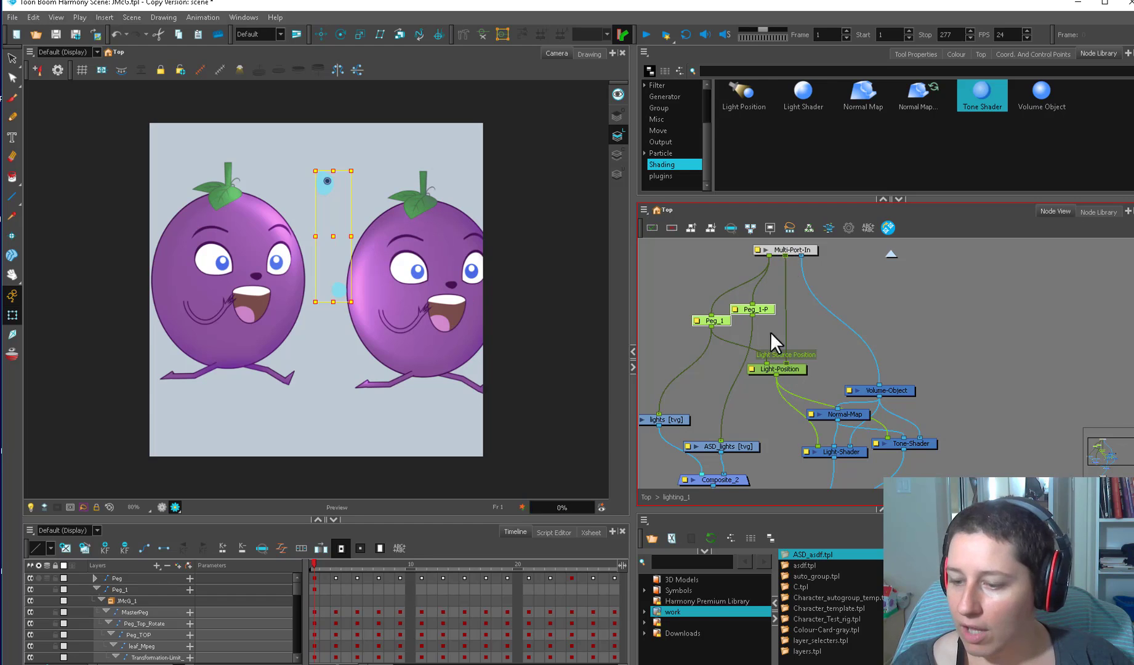
click(646, 497)
drag(781, 294, 831, 338)
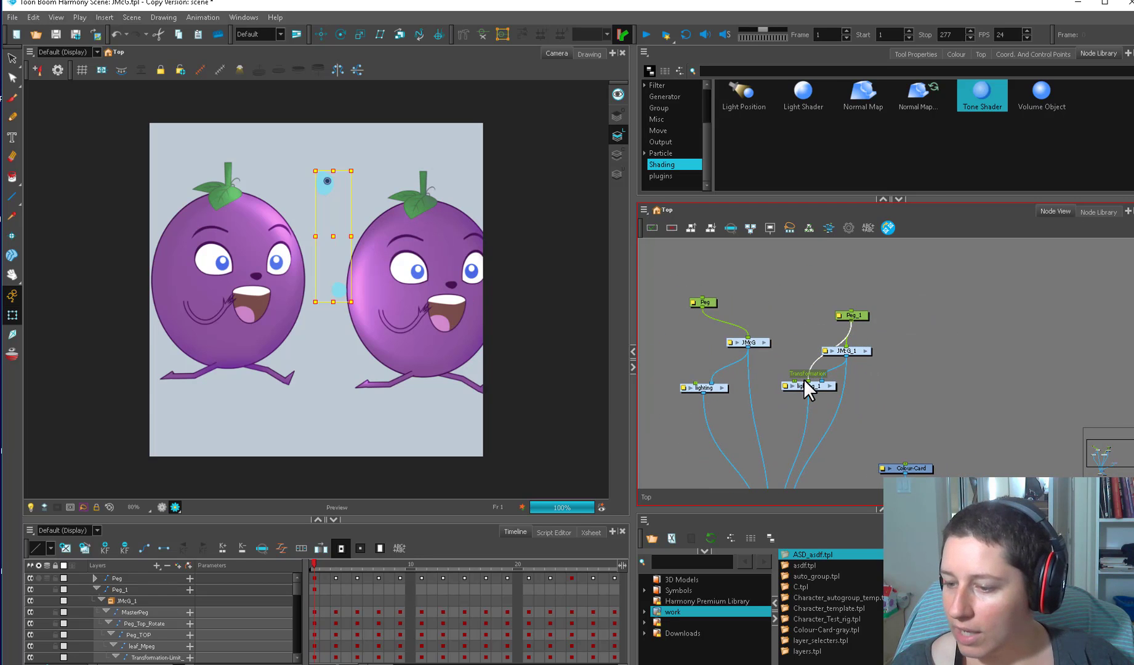
drag(805, 379, 805, 379)
- Insert a peg between Multi-Port-In and Light-Position in lighting_1, and delete the light drawings with their composite
click(857, 316)
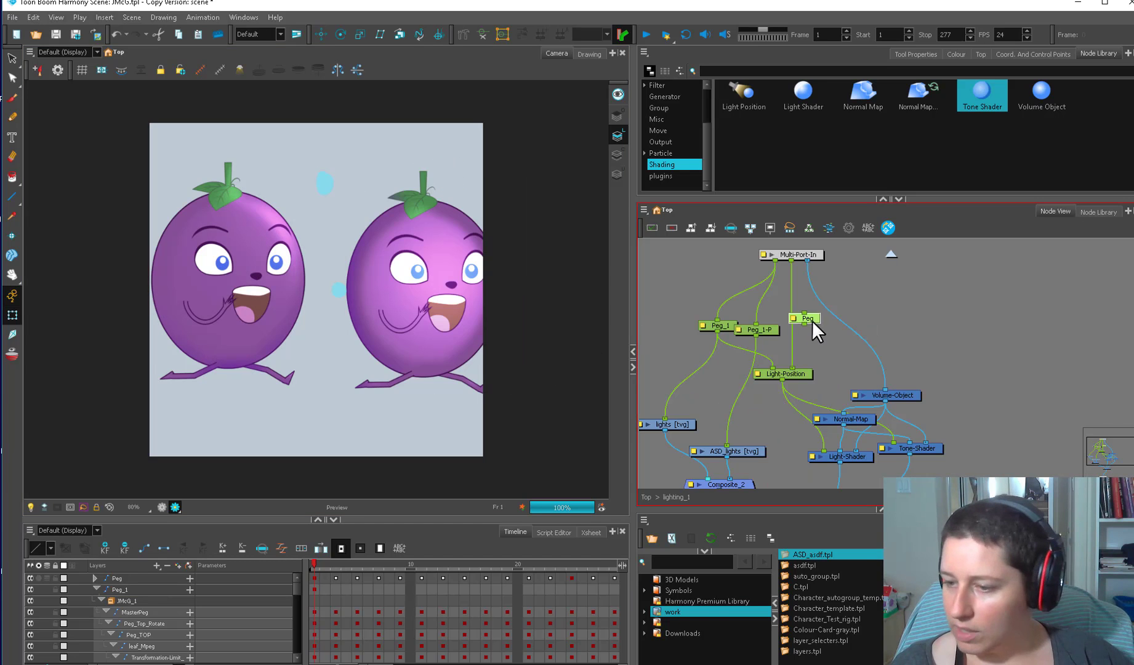
drag(813, 321, 800, 315)
drag(756, 403, 770, 325)
drag(769, 332, 690, 414)
key(Delete)
drag(773, 385, 731, 511)
drag(763, 359, 769, 361)
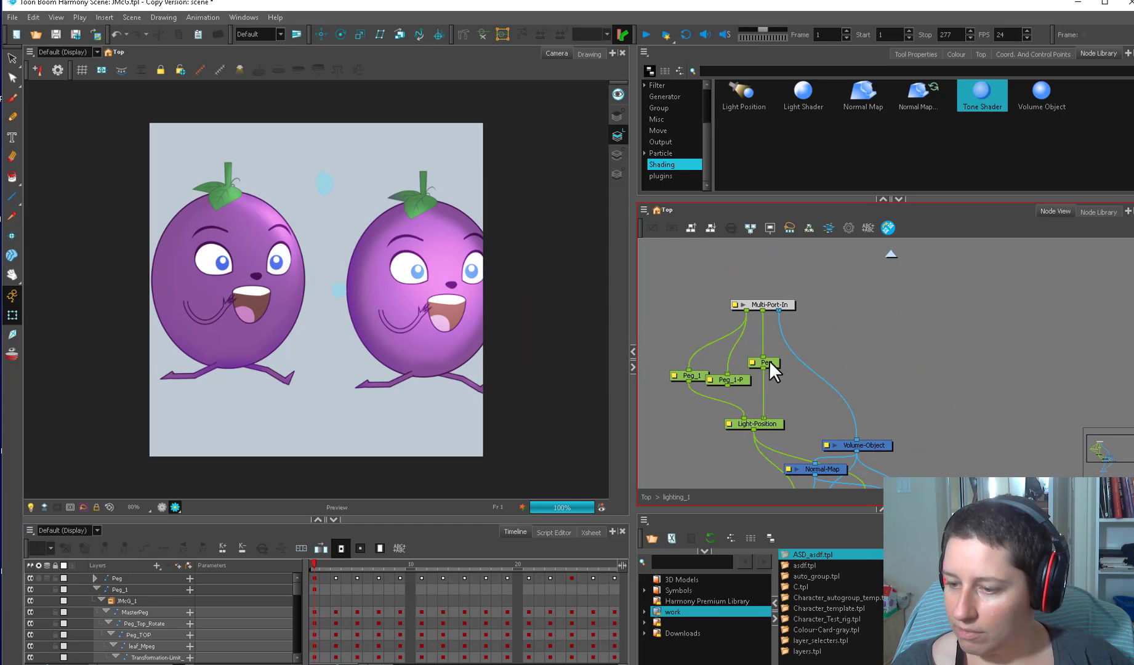
click(175, 509)
click(755, 437)
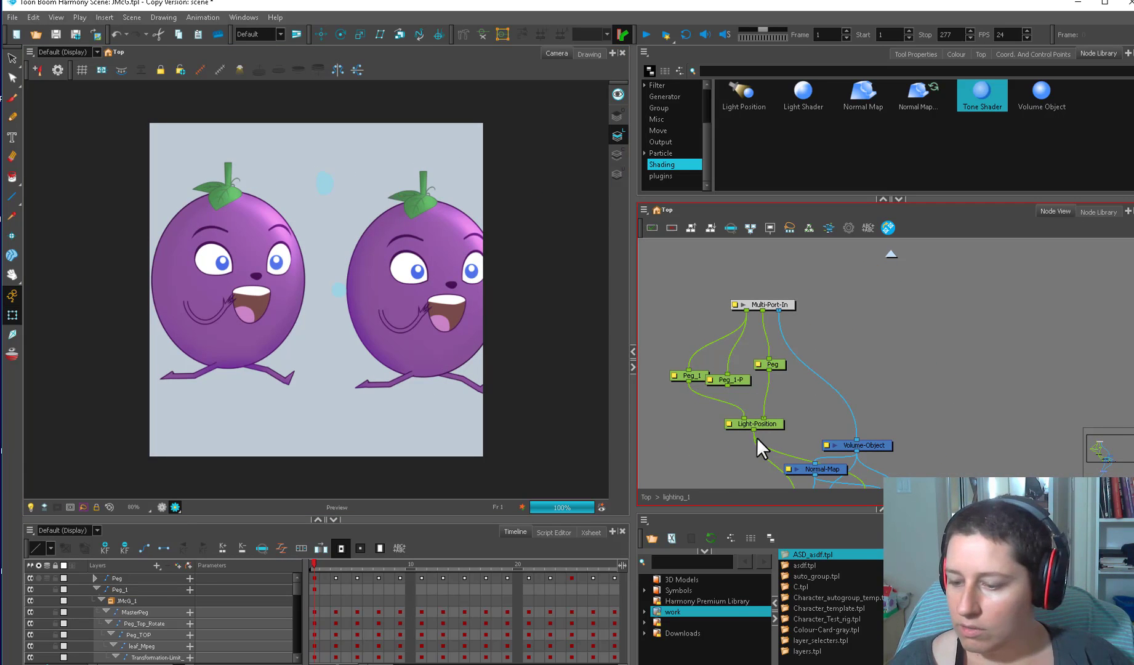
- At the top level, shift the second character towards the first with Peg_1 to test its shading
click(669, 497)
drag(975, 284, 799, 423)
drag(878, 345, 828, 320)
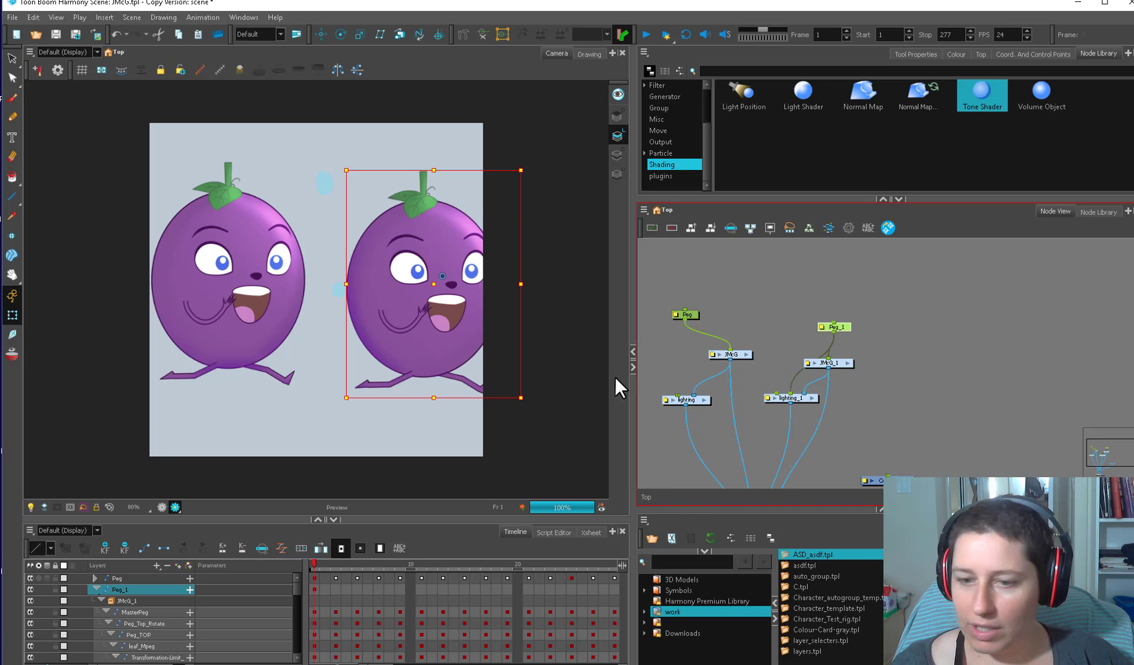
drag(559, 402, 546, 383)
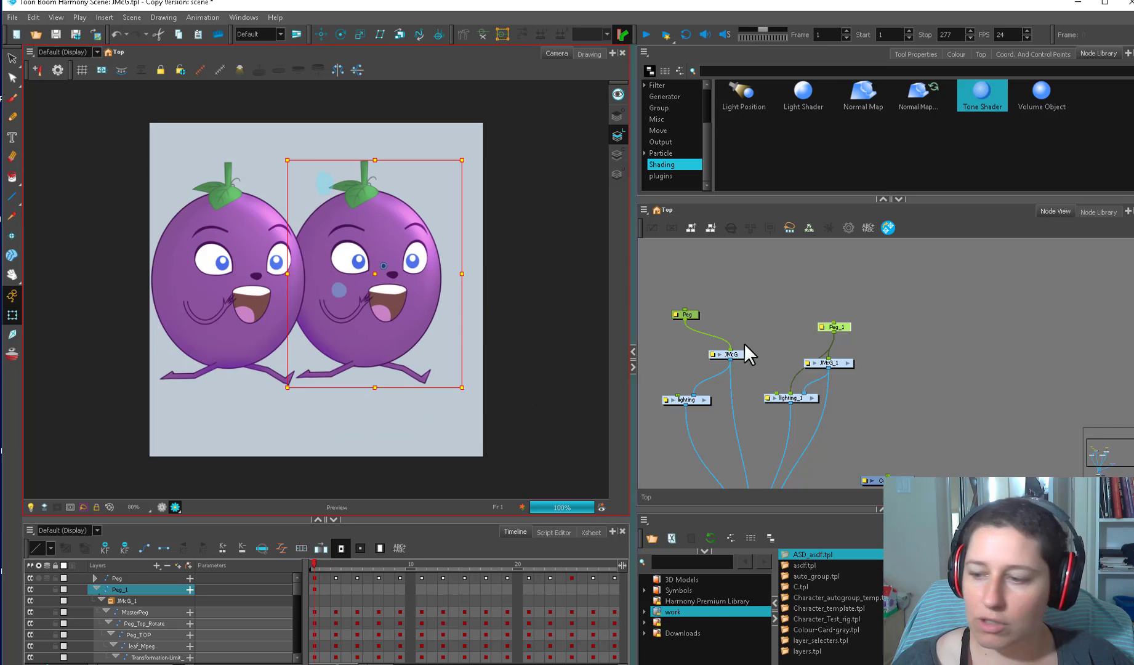
click(830, 323)
drag(831, 320, 820, 313)
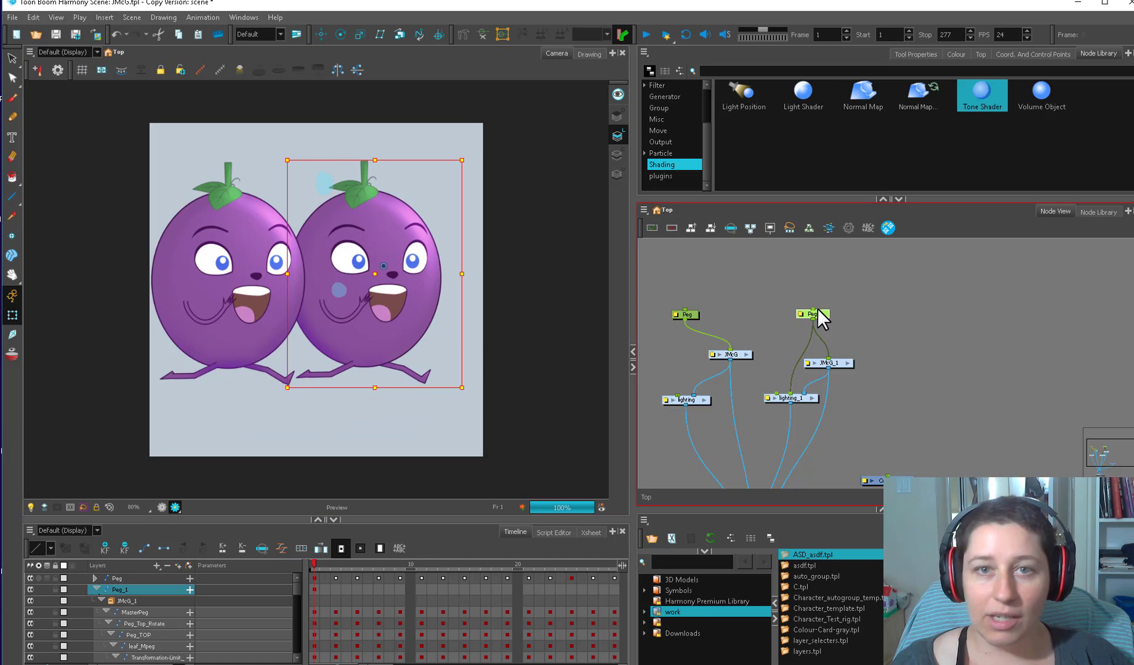
- Open the JMcG_1 group and move the second character with MasterPeg to test how its lighting follows
click(850, 363)
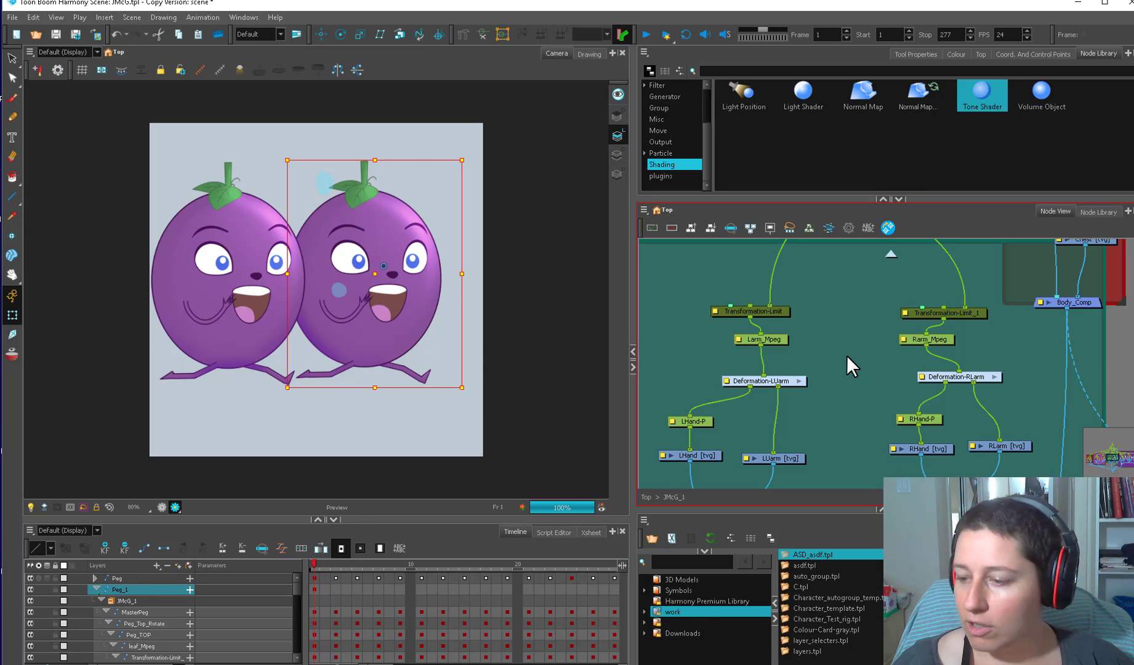
click(964, 358)
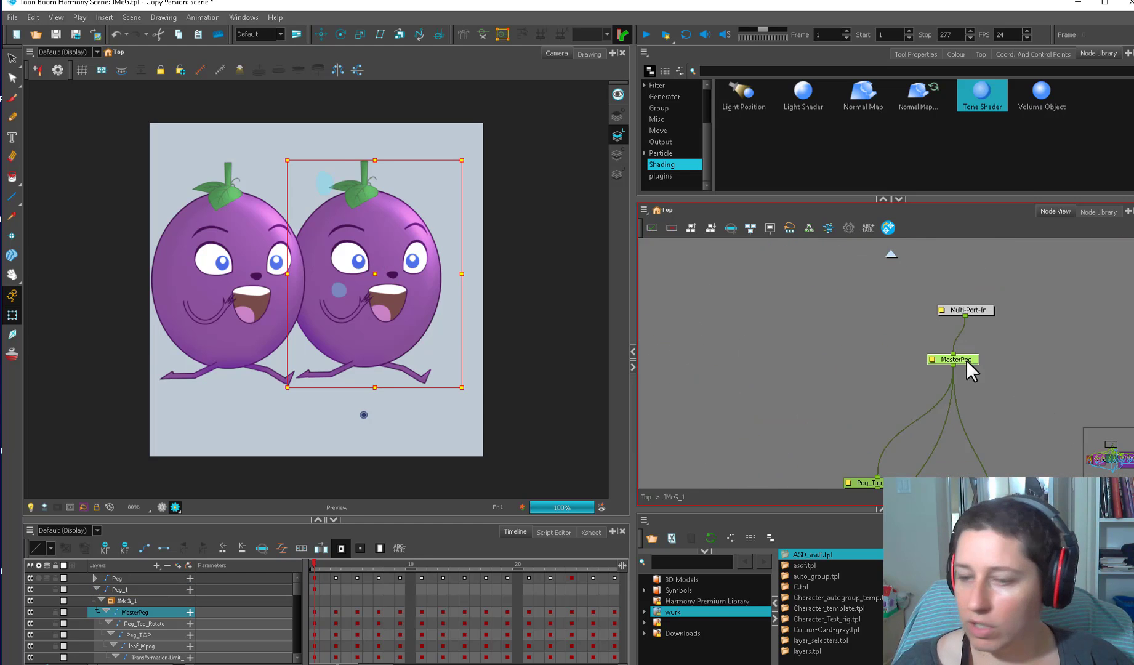
drag(541, 369, 497, 404)
drag(516, 294, 410, 355)
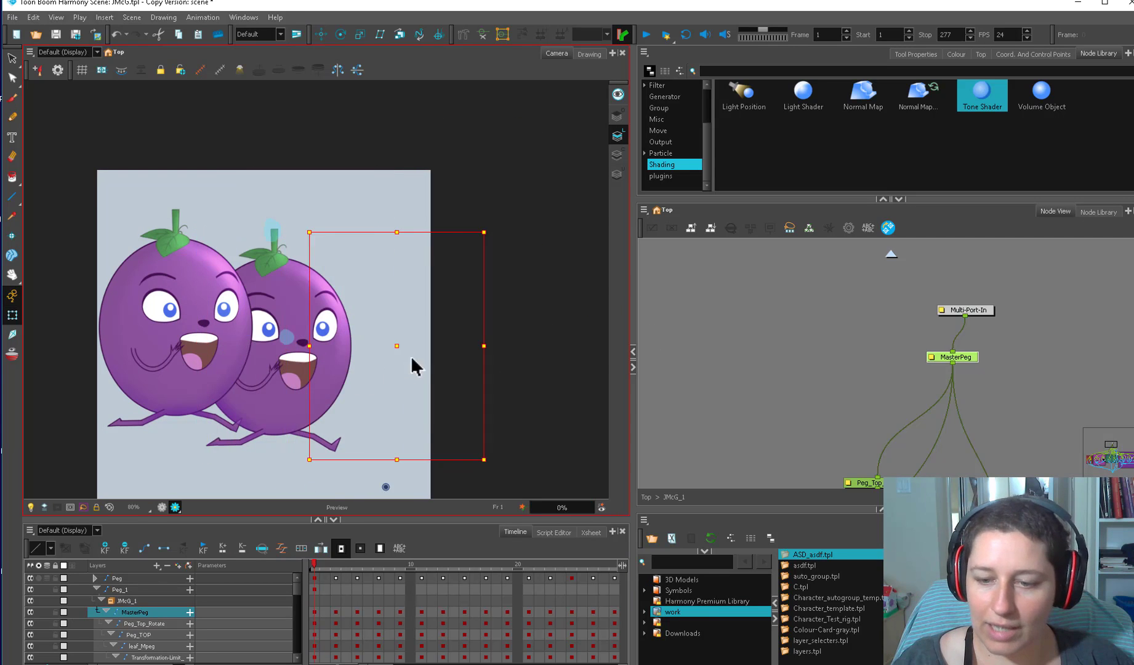
click(942, 347)
drag(944, 349, 710, 319)
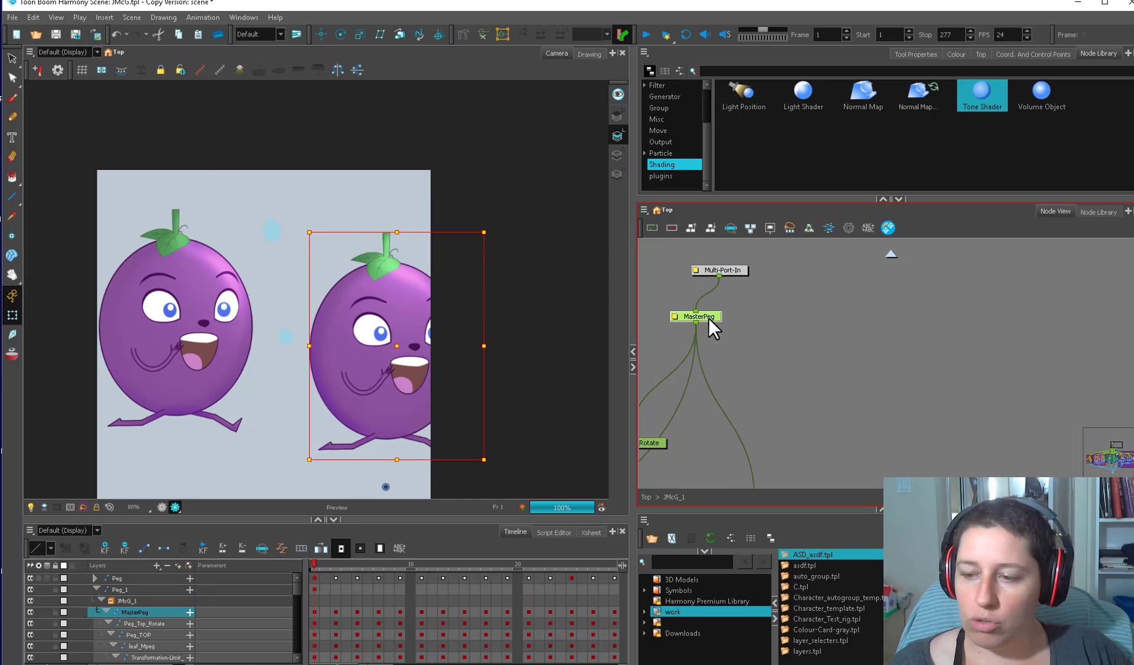
key(2)
drag(737, 441, 793, 354)
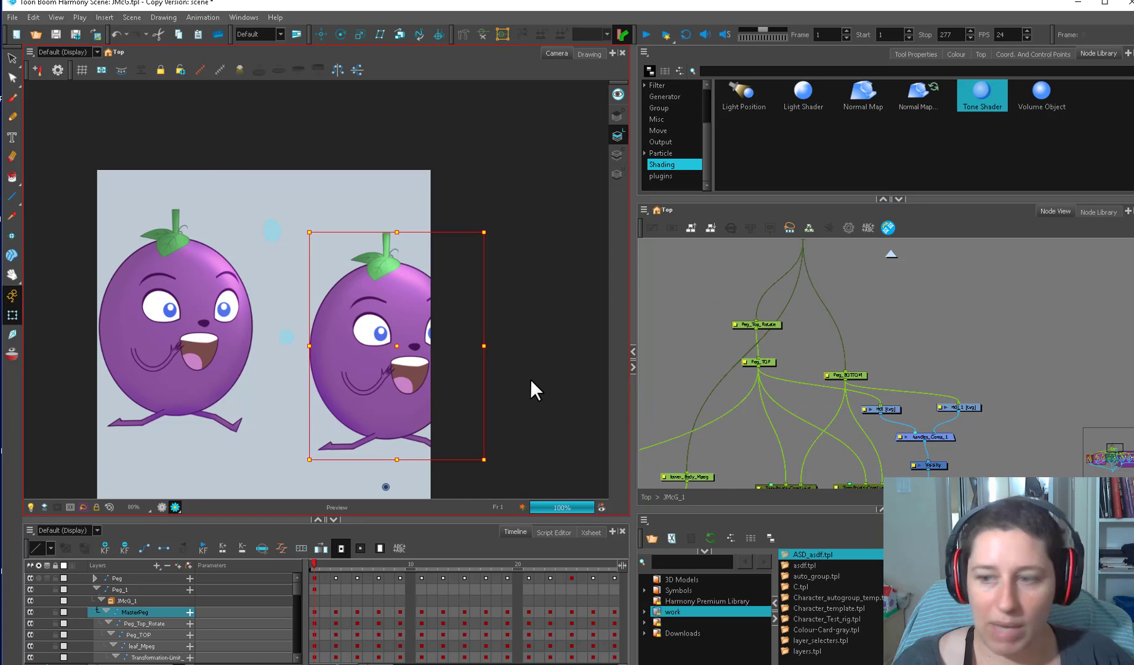
- Move the lighting_1 group inside JMcG_1 and wire it between Composite_1 and Composite
click(646, 497)
click(843, 377)
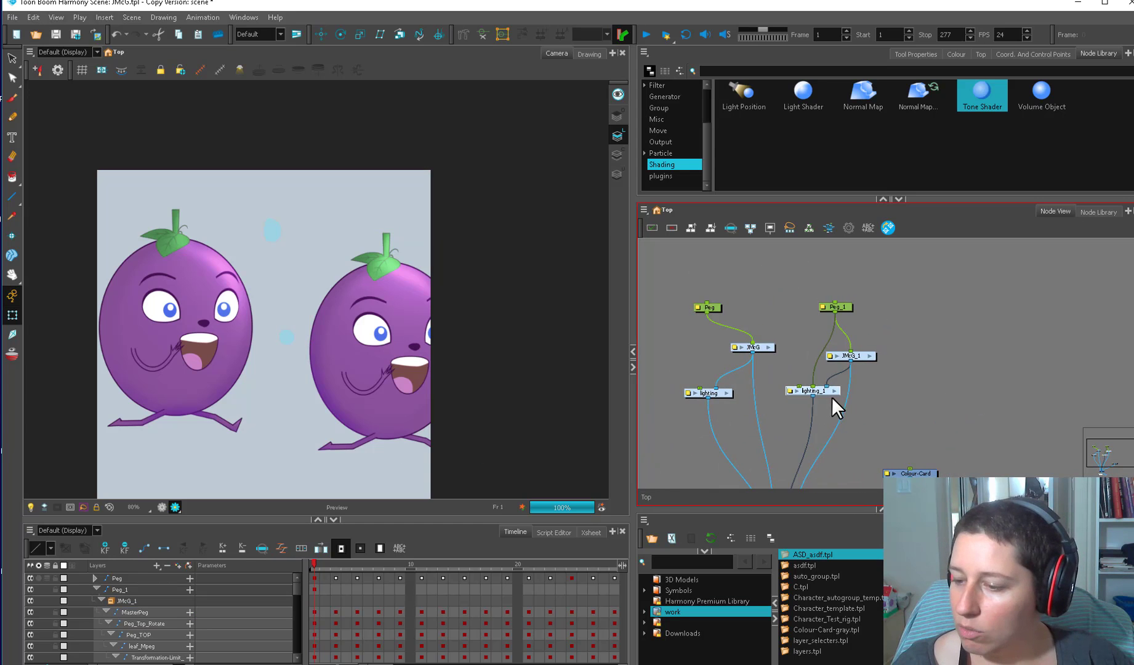
click(869, 356)
drag(875, 425, 943, 259)
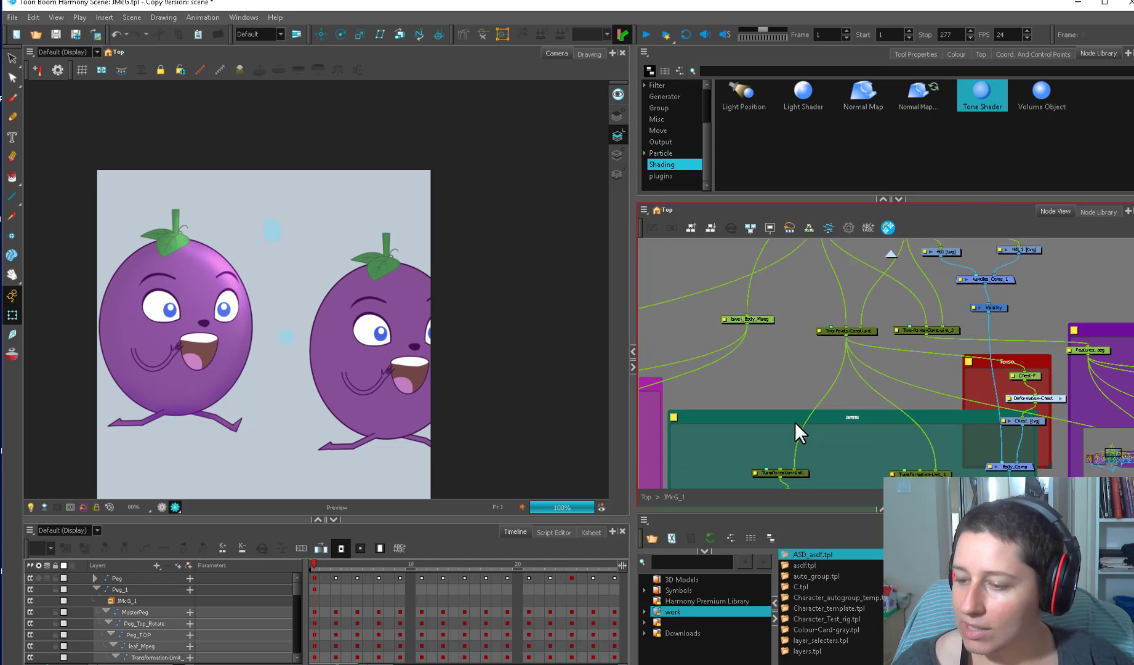
key(1)
drag(762, 383, 889, 297)
drag(790, 448, 640, 206)
drag(870, 388, 879, 348)
mouse_move(860, 394)
mouse_down()
mouse_move(843, 404)
mouse_move(869, 435)
mouse_move(852, 406)
mouse_up()
key(2)
key(2)
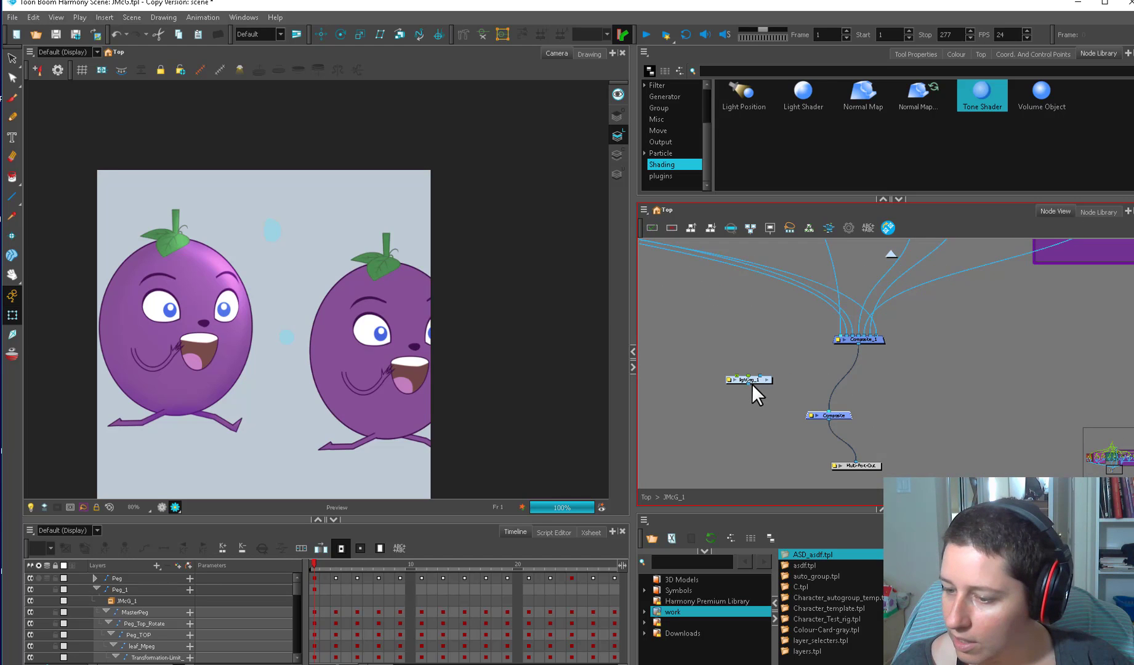
drag(752, 384, 827, 411)
- Check the nodes inside lighting_1 and move the second character with MasterPeg to test the nested lighting
double_click(757, 378)
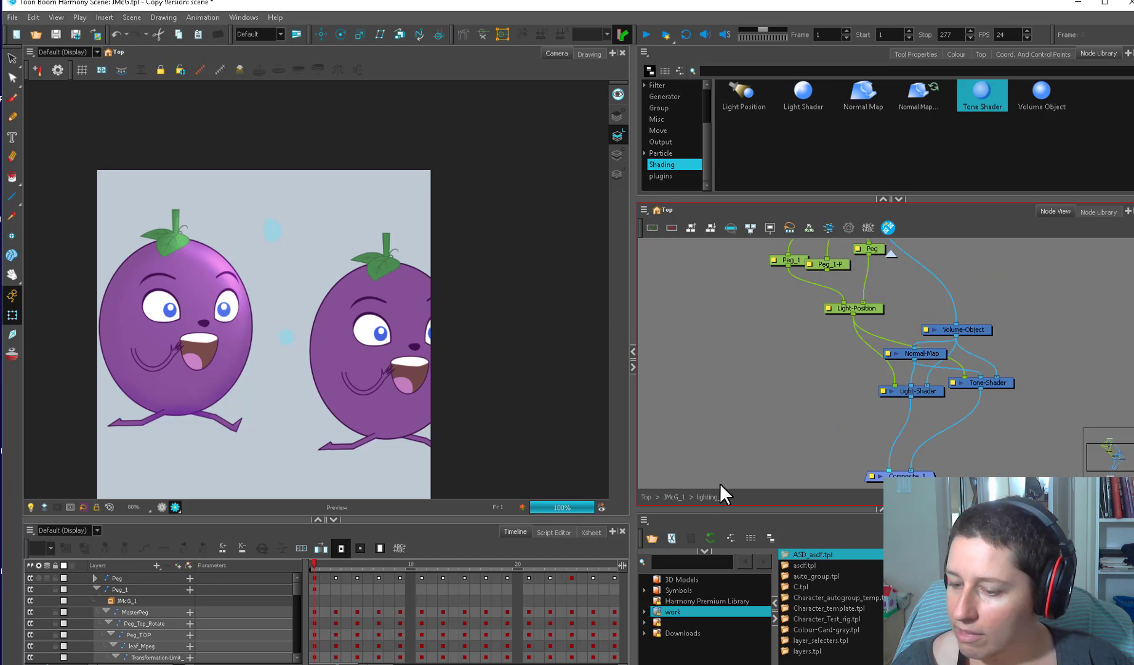
click(675, 497)
drag(995, 338, 884, 431)
click(905, 428)
drag(581, 436, 606, 372)
click(647, 497)
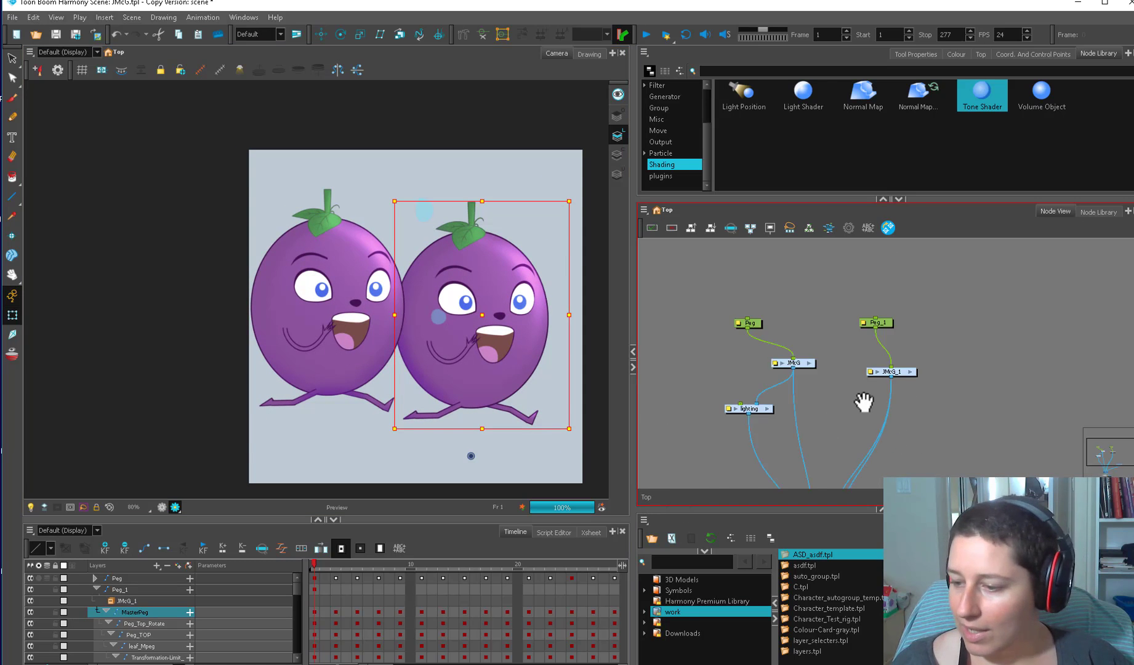
- Examine how the light pegs connect to Light-Position inside the first character's lighting group
drag(864, 402, 830, 400)
scroll(830, 399, up, 1)
drag(696, 309, 757, 315)
click(716, 409)
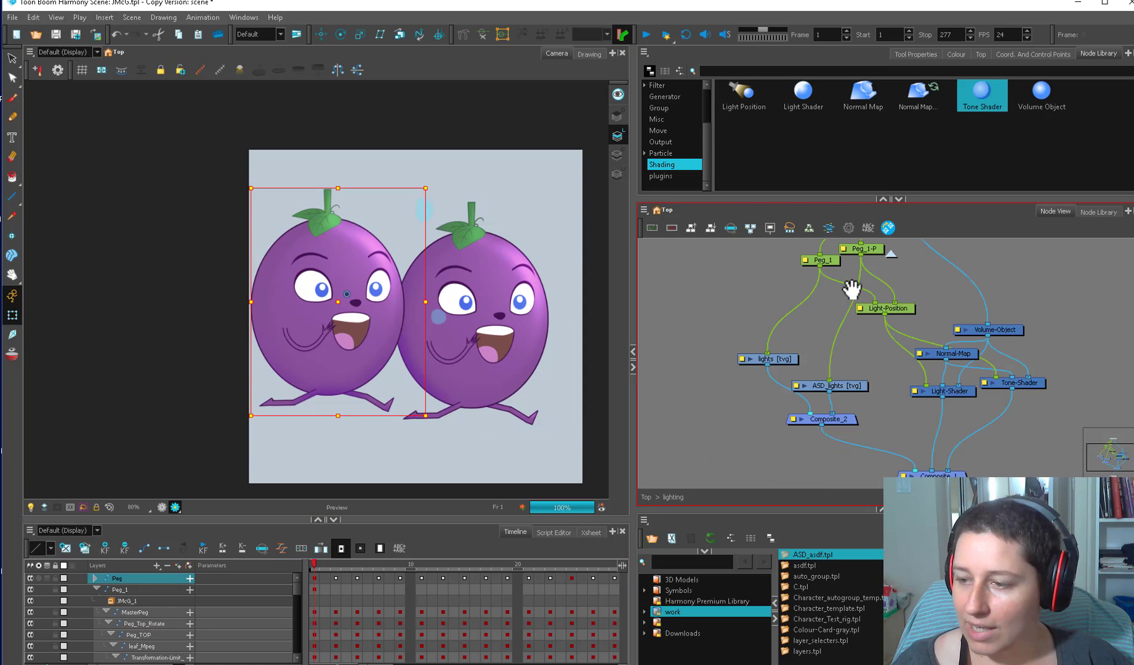
drag(852, 289, 763, 359)
click(738, 331)
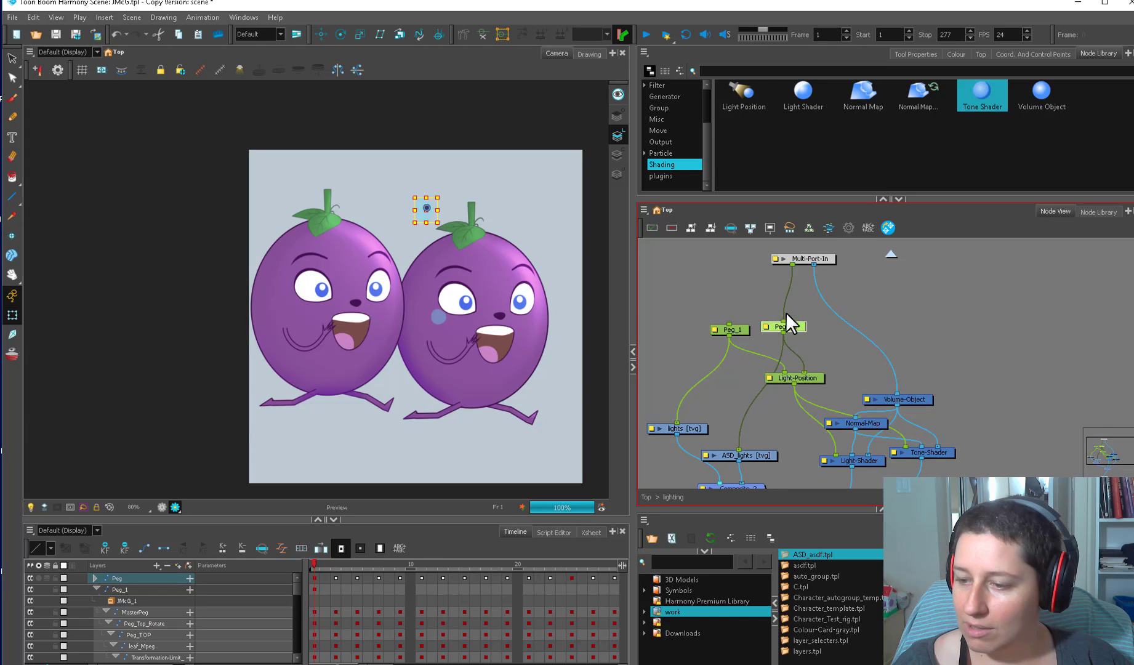
- At the top level, move the first character across the second with Peg to compare their shading
click(647, 497)
drag(947, 319, 856, 355)
drag(867, 312, 877, 314)
mouse_move(452, 391)
mouse_down()
mouse_move(501, 379)
mouse_move(522, 399)
mouse_up()
drag(453, 427, 517, 413)
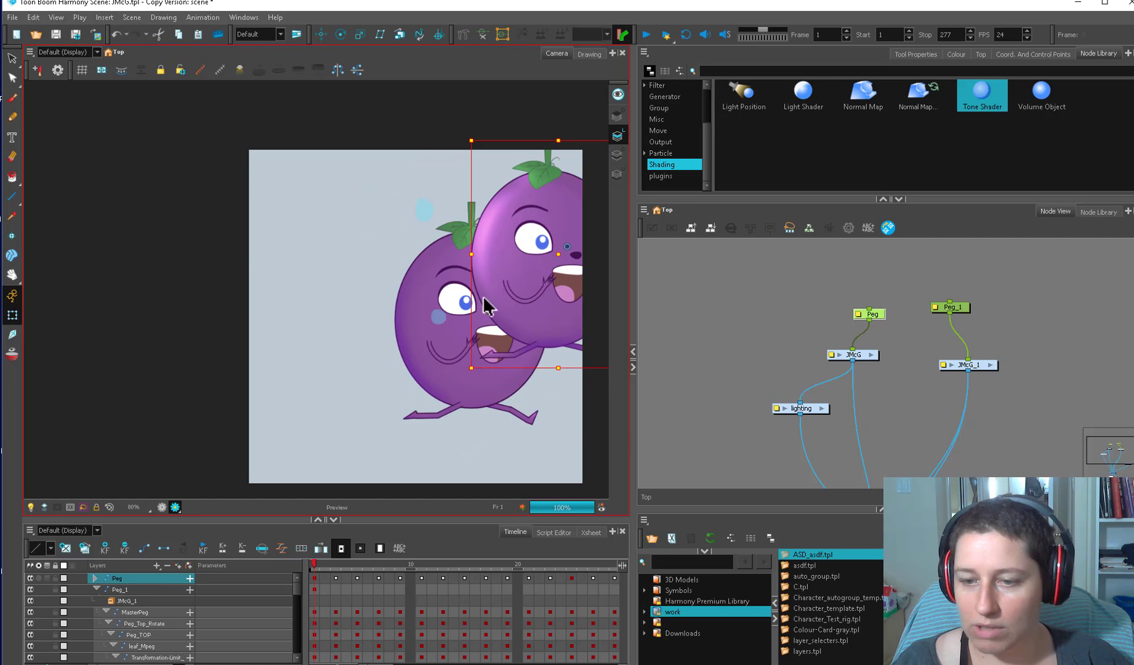
drag(545, 338, 360, 409)
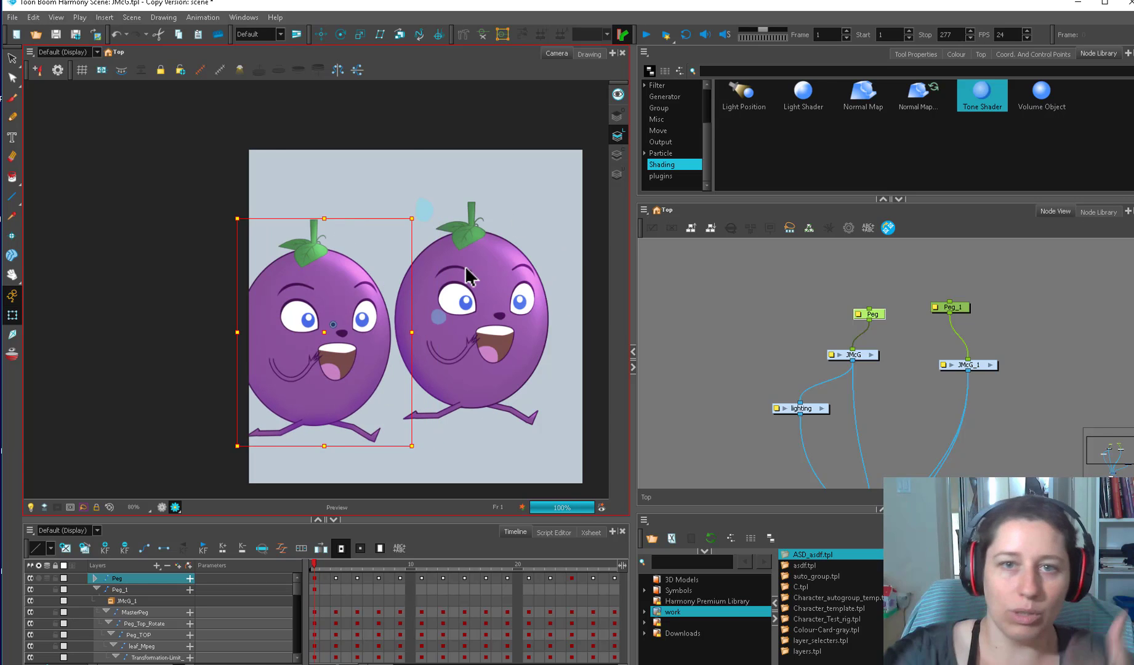
- Transfer the lighting group from the top level into the JMcG group and wire it between Composite_1 and Composite
click(853, 398)
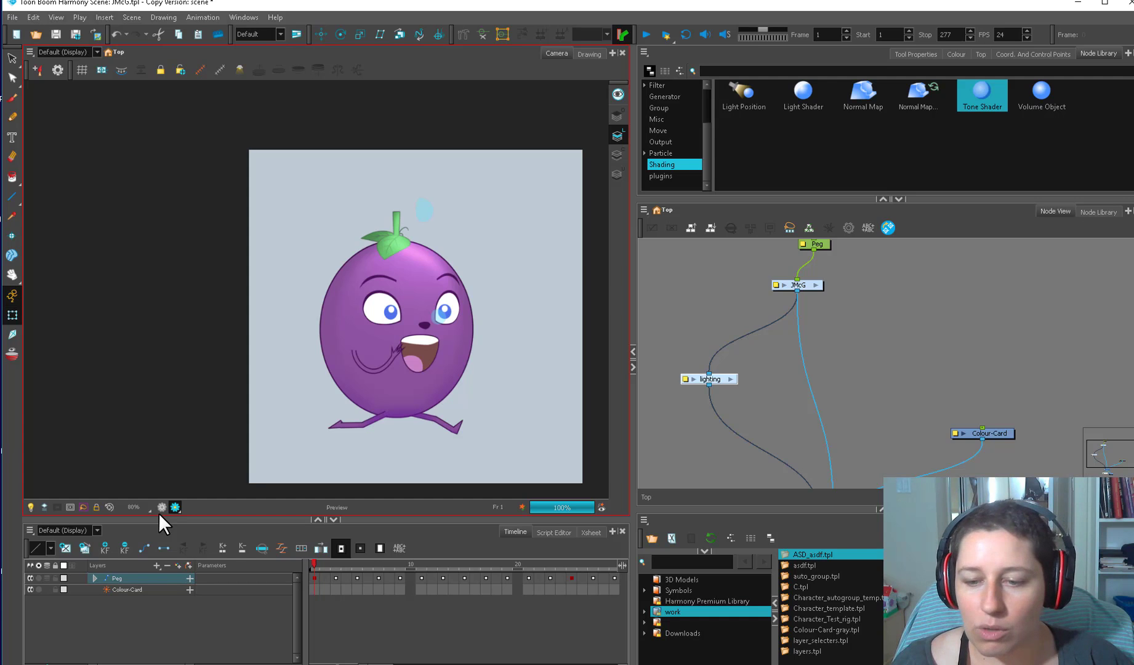
key(Delete)
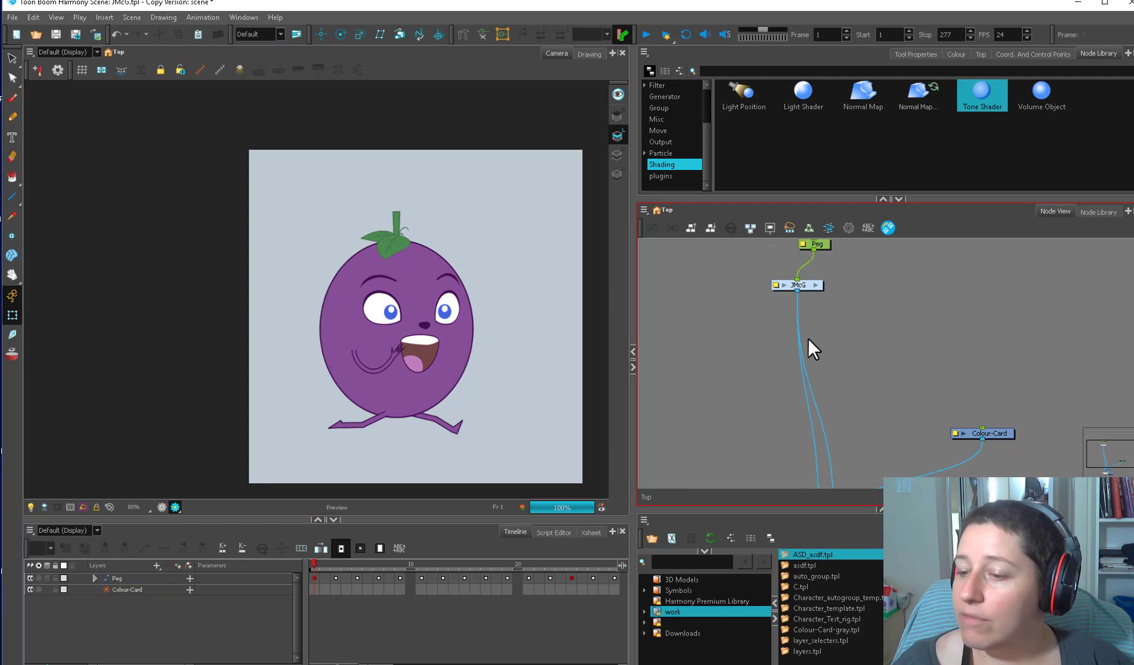
drag(827, 365, 820, 358)
mouse_move(841, 242)
mouse_down()
mouse_move(777, 325)
mouse_move(773, 443)
mouse_move(816, 353)
mouse_up()
drag(800, 455, 822, 445)
click(790, 346)
drag(824, 420, 782, 414)
drag(835, 332, 714, 338)
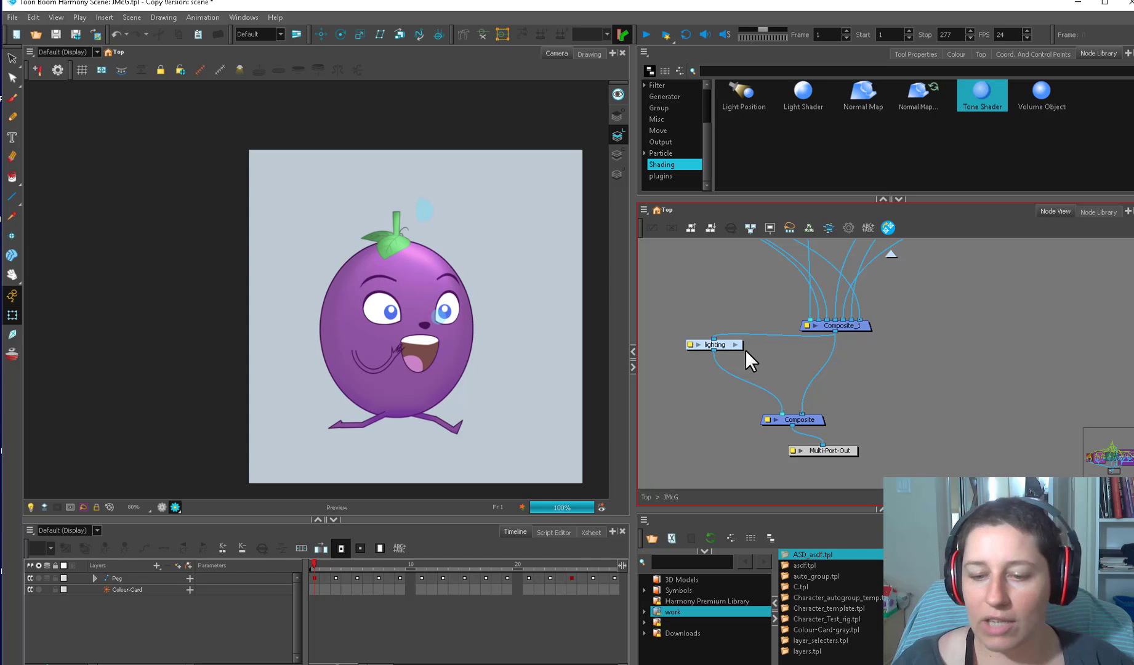
- In the lighting group's Normal-Map properties, add the Jammy palette's eye_white as a modelling colour override and set it to 20
click(397, 369)
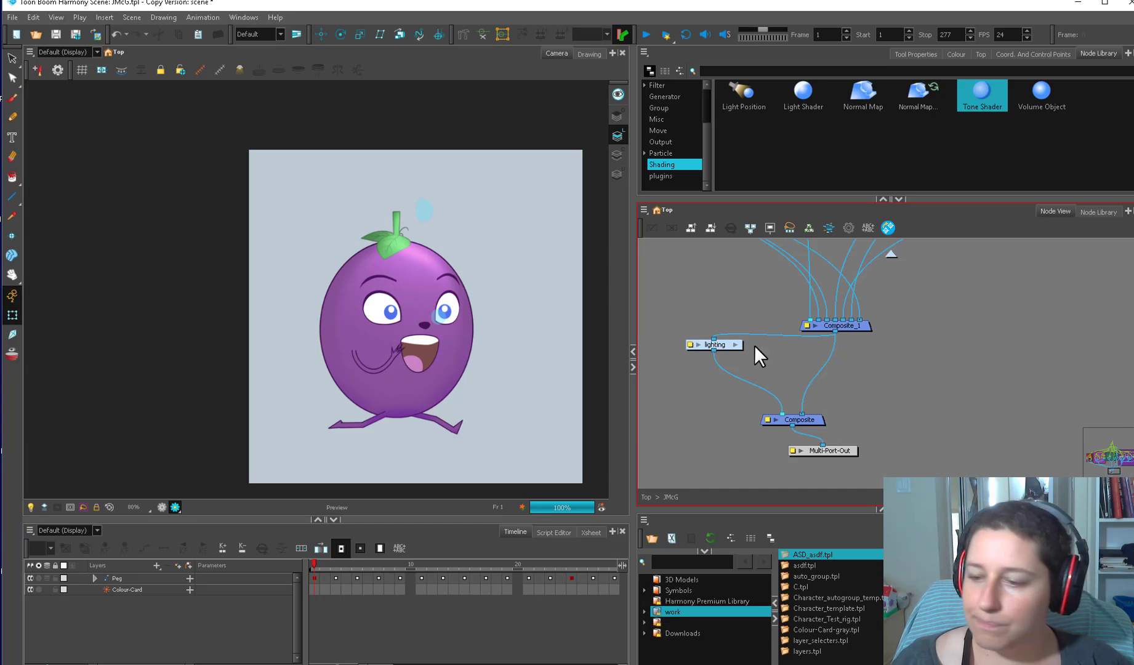
click(734, 345)
scroll(766, 397, down, 2)
click(879, 363)
drag(878, 365, 874, 367)
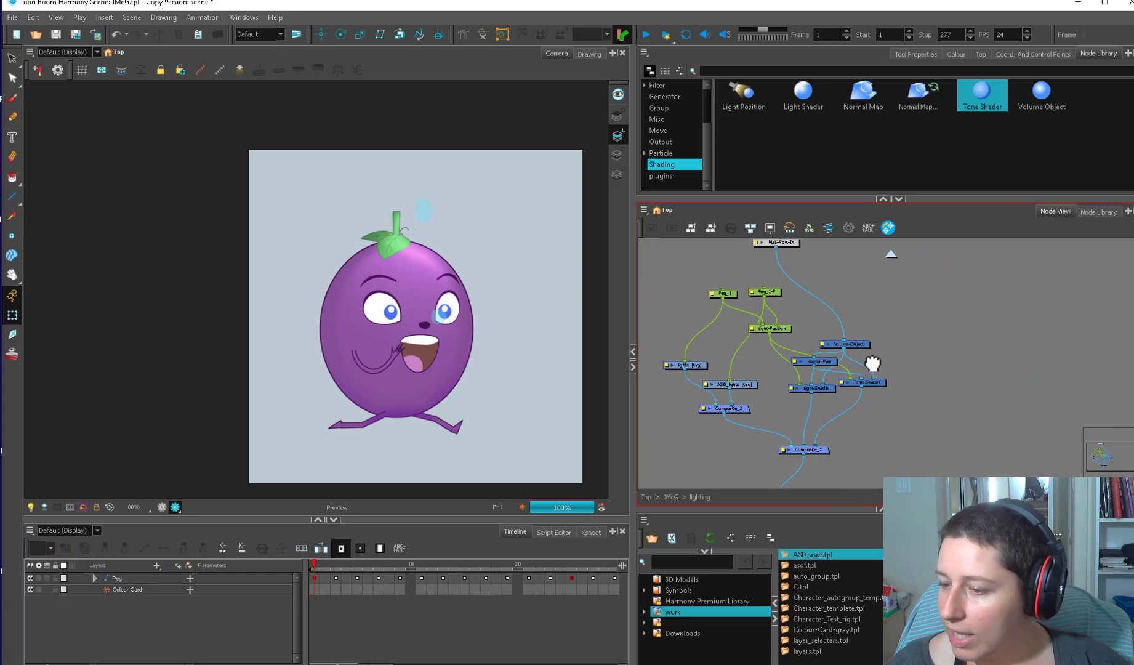
scroll(862, 368, up, 1)
double_click(762, 364)
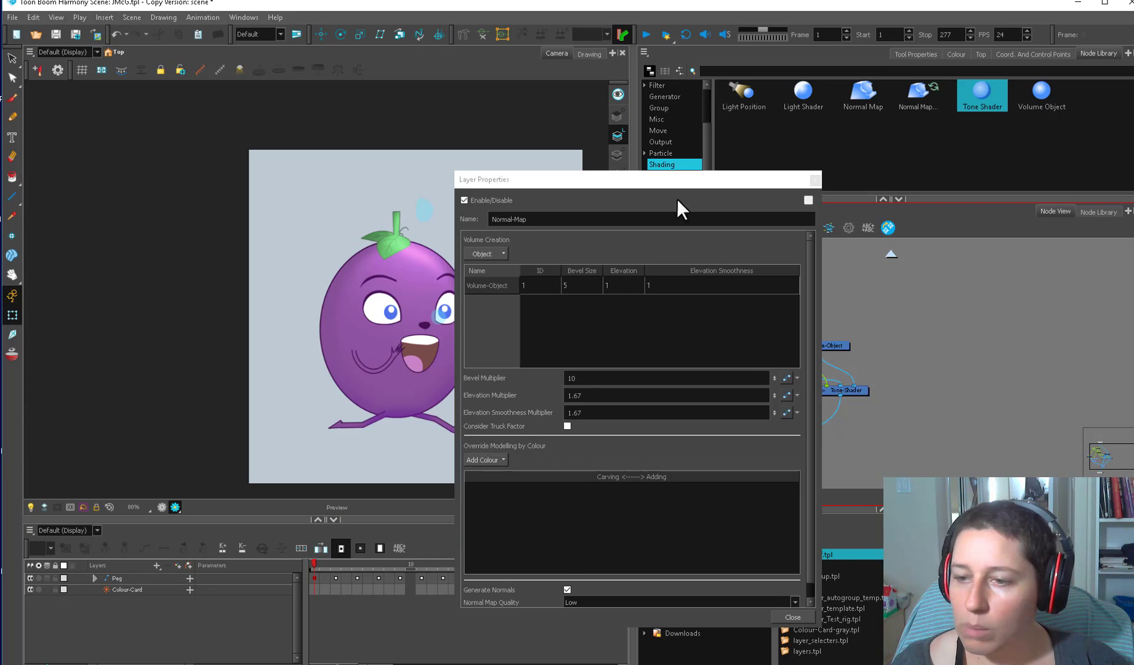
drag(704, 179, 811, 114)
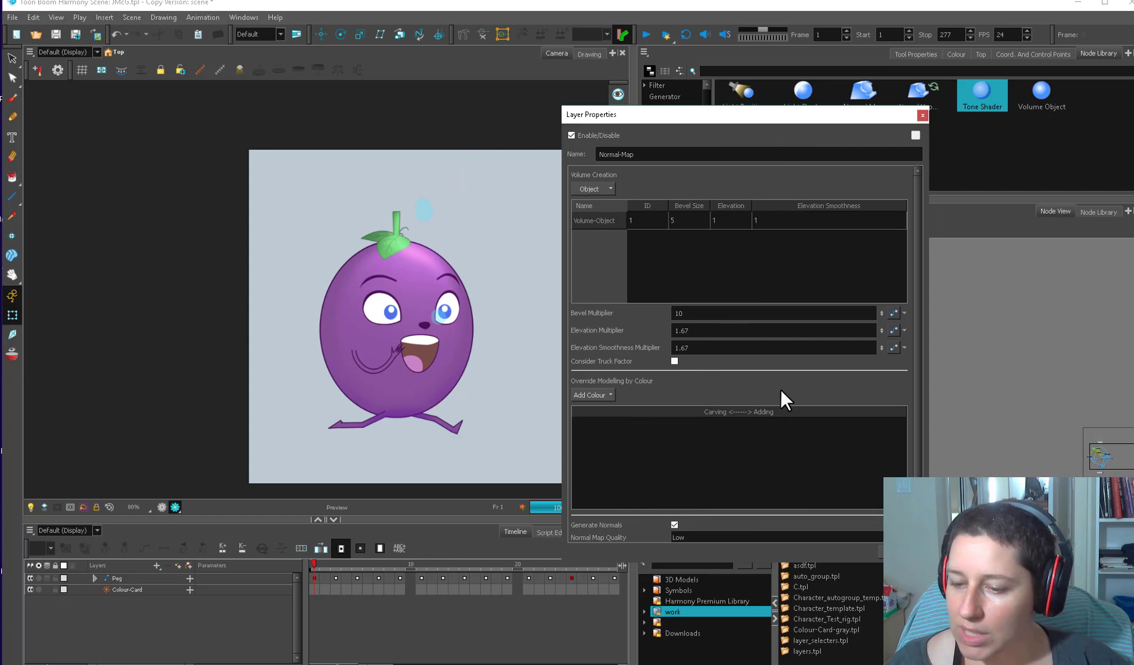
drag(464, 422, 380, 422)
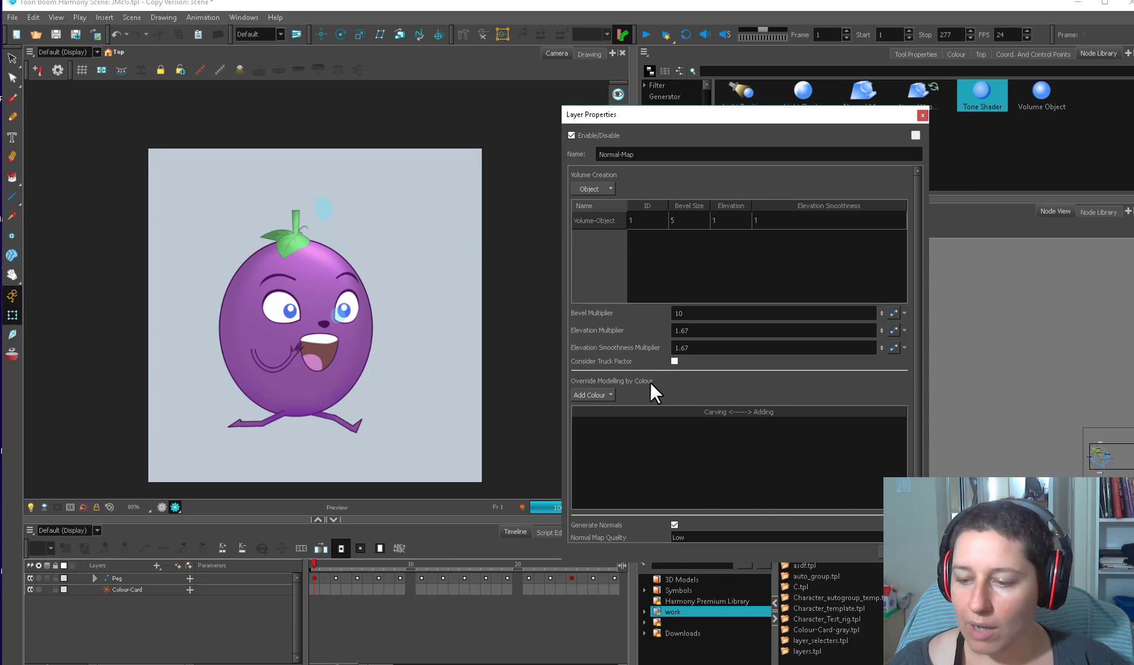
click(525, 374)
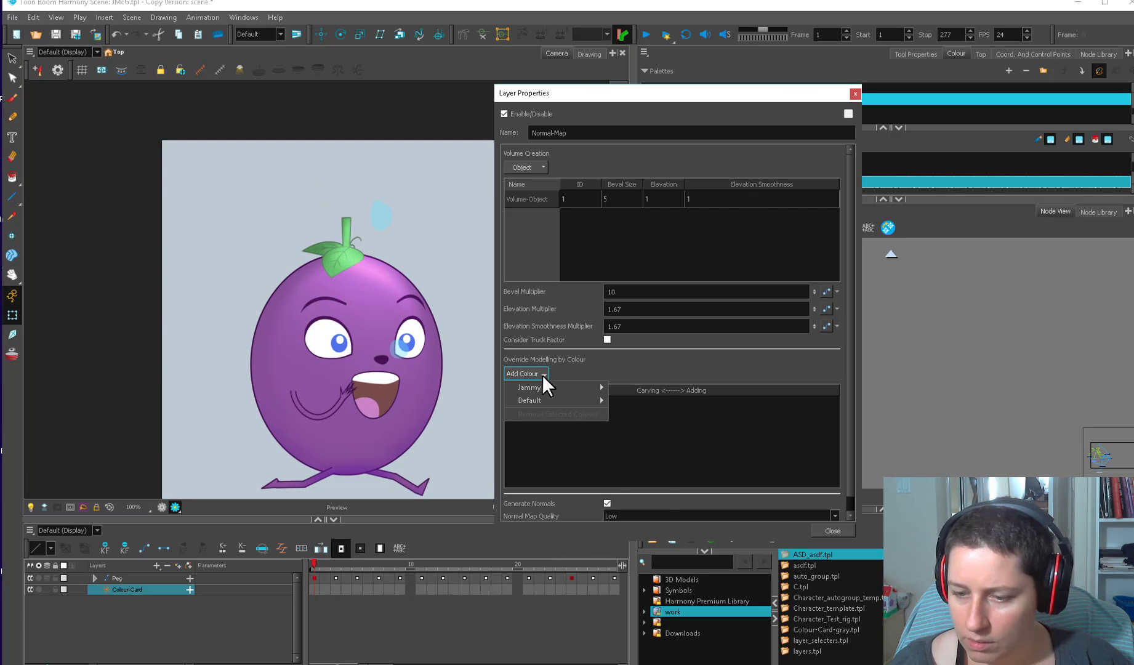
mouse_move(537, 386)
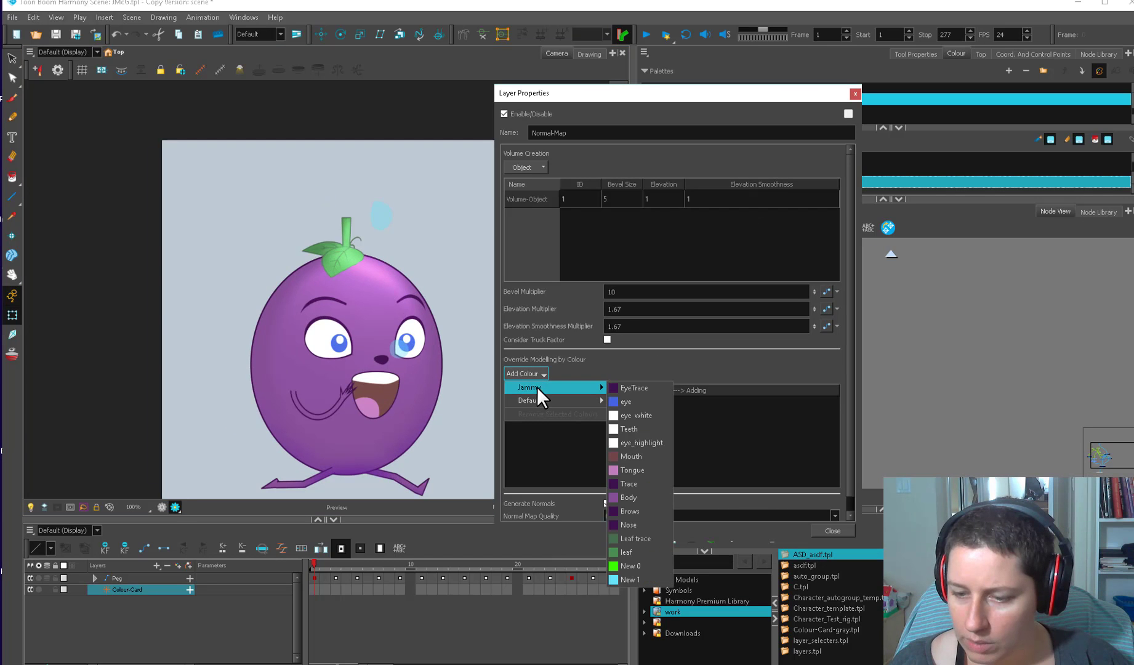
click(651, 414)
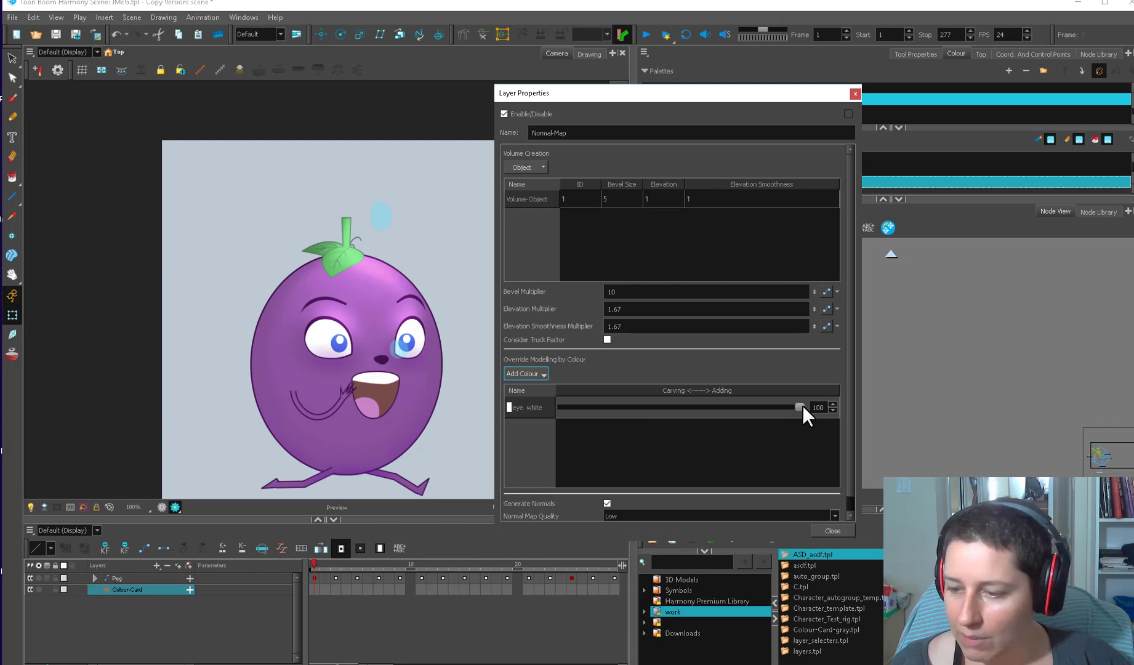
mouse_move(801, 406)
mouse_down()
mouse_move(596, 406)
mouse_move(608, 415)
mouse_up()
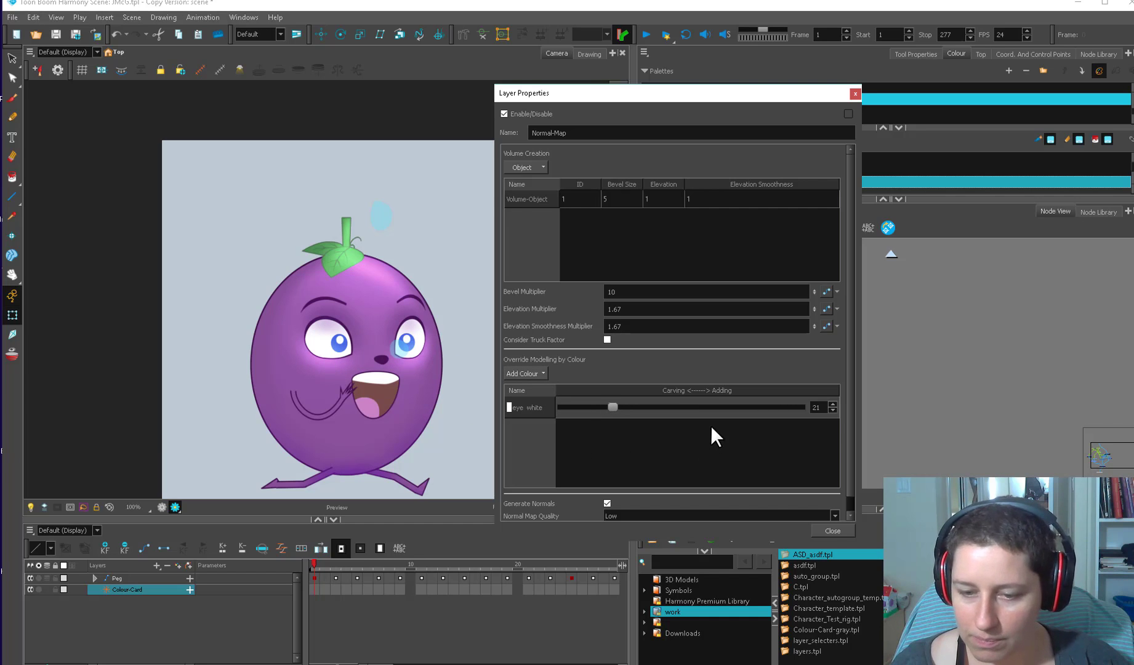
- Add the Jammy palette's green New 0 colour to the Normal-Map's modelling overrides and close the properties
click(538, 373)
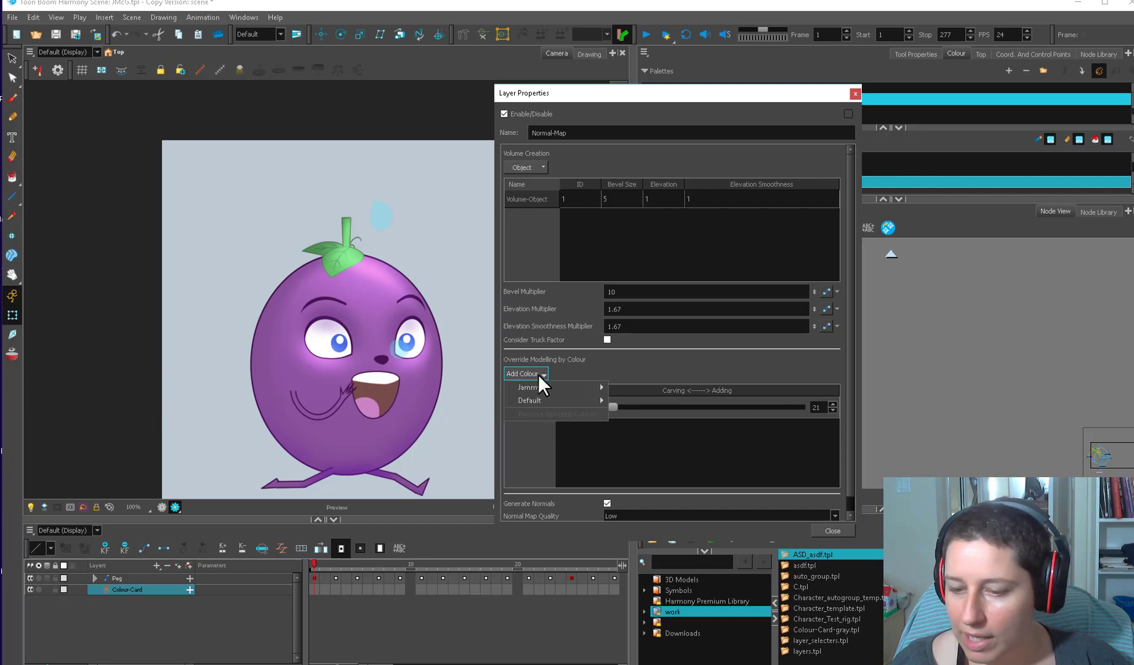
mouse_move(551, 387)
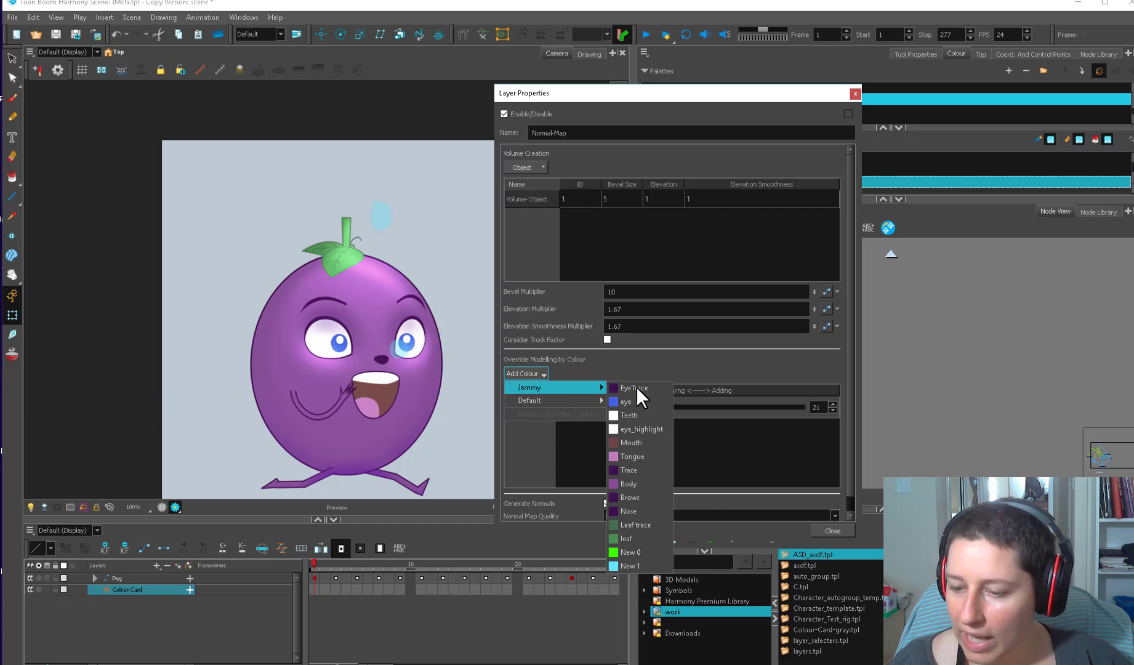
click(638, 552)
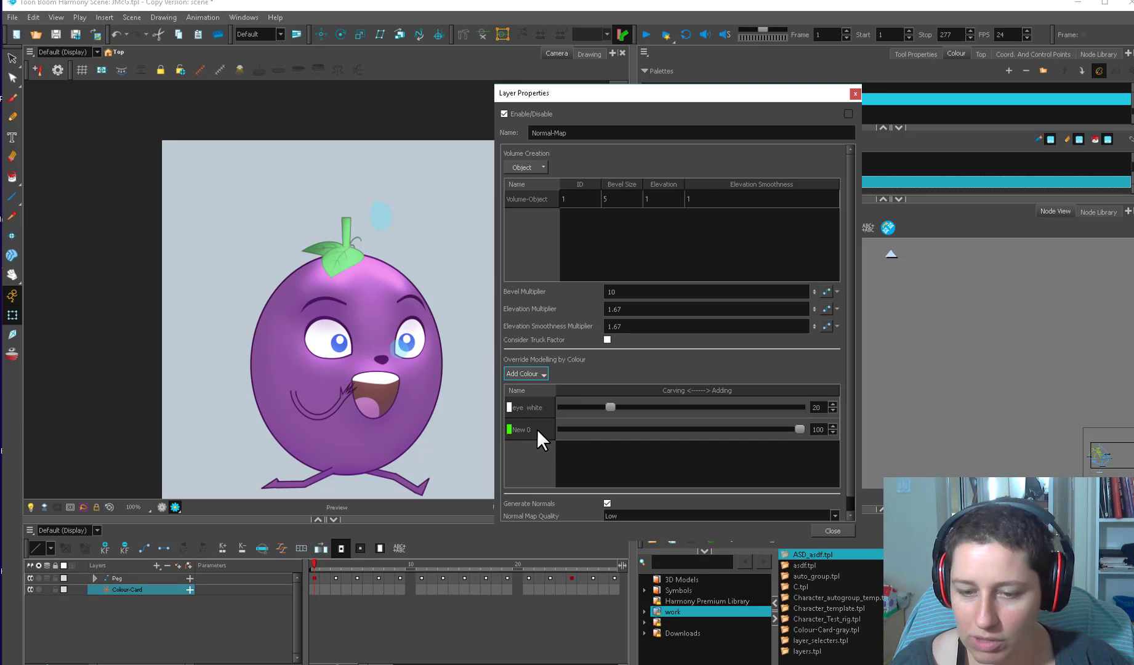
click(829, 531)
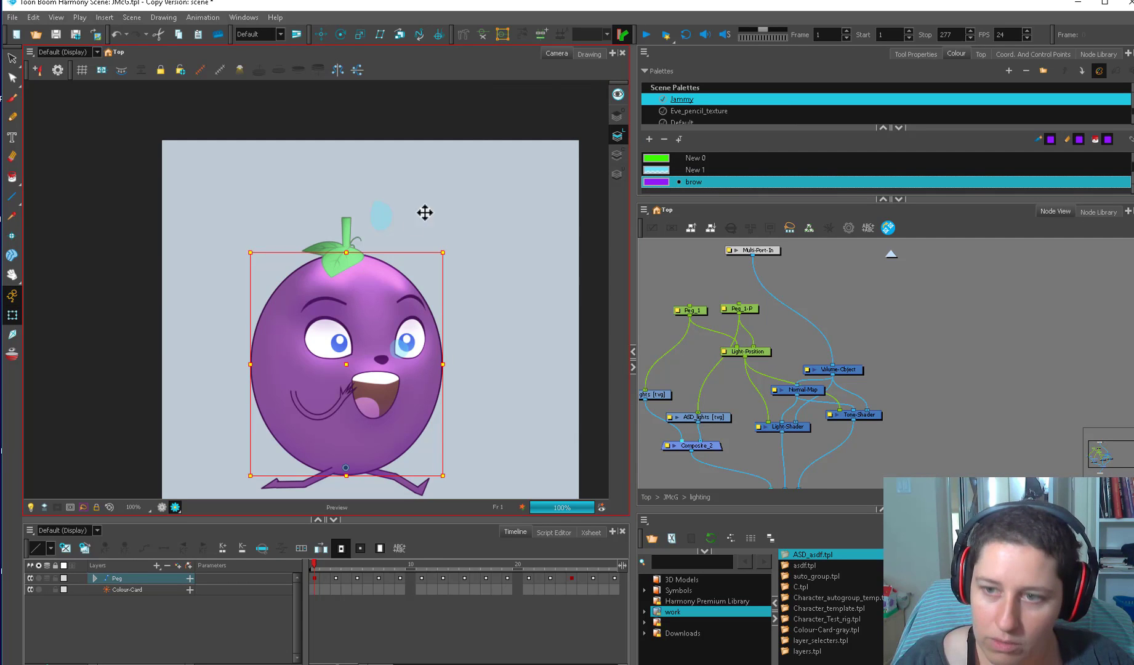
- Inspect the eyebrow drawing on its own to see which shape uses the green New 0 colour
key(alt+s)
click(589, 55)
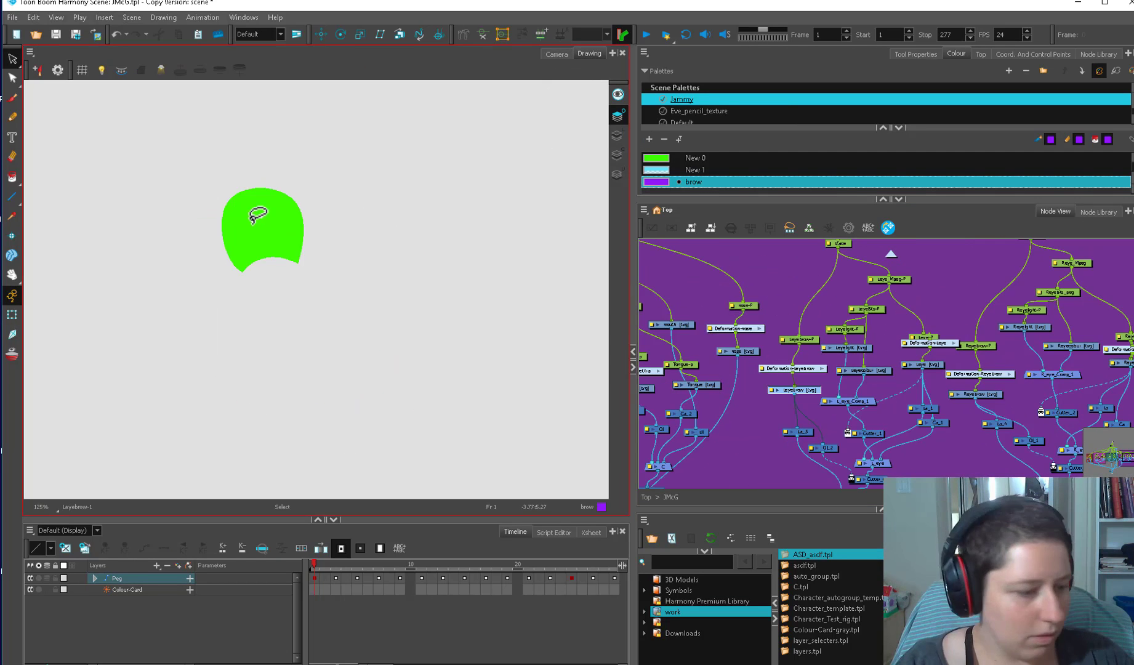
click(289, 250)
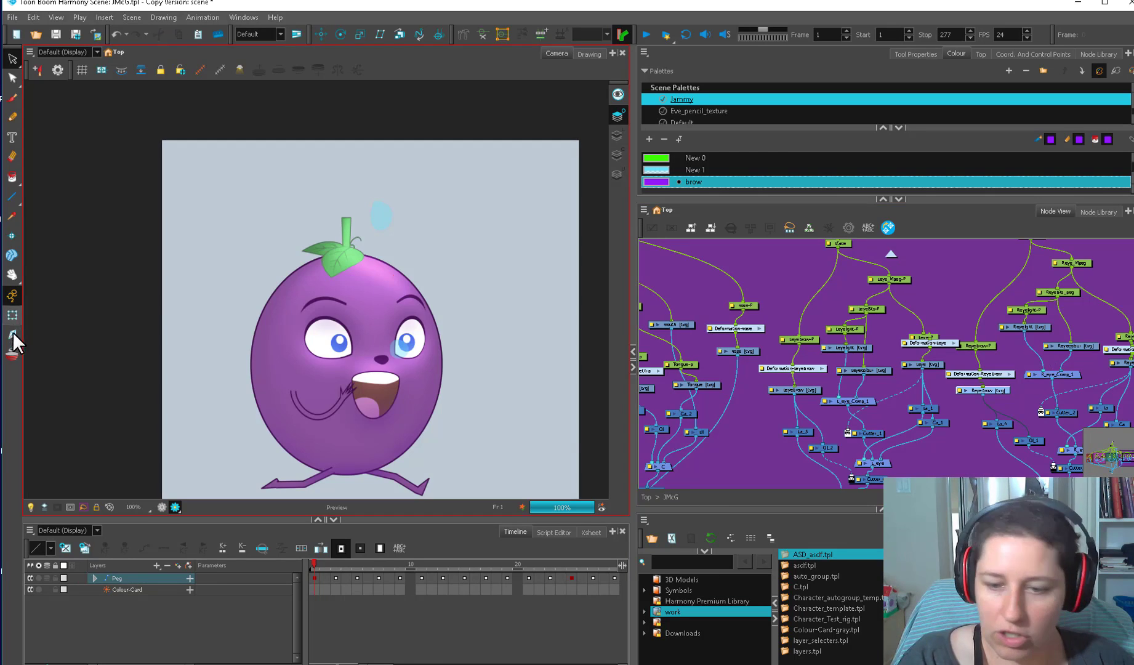
click(12, 314)
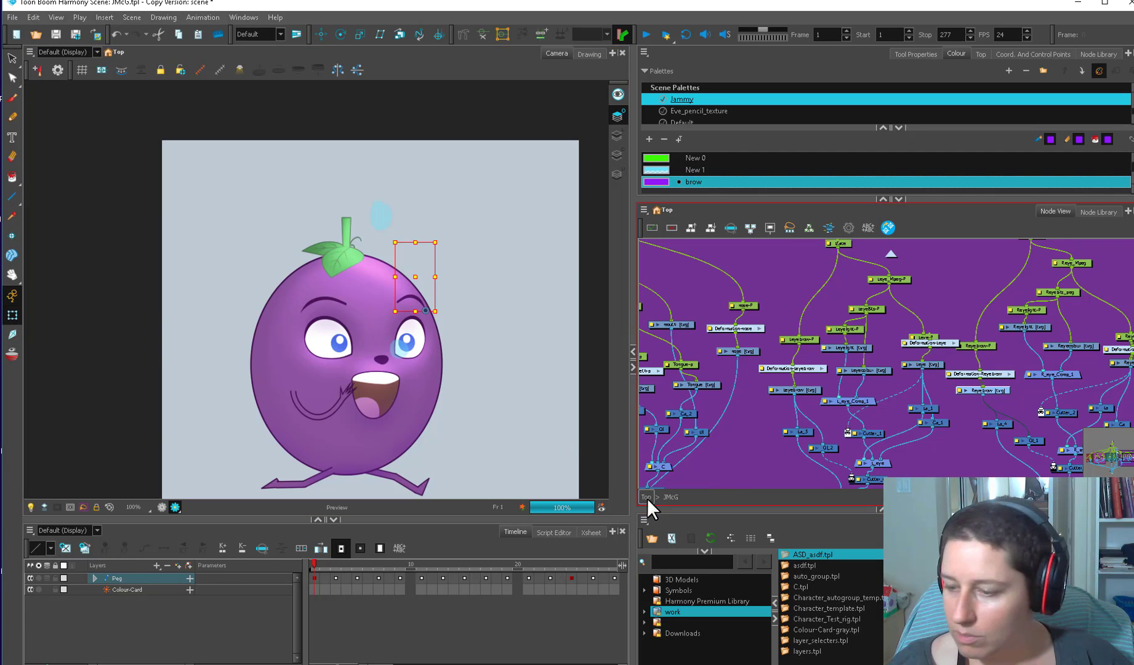
- Reopen the Normal-Map properties inside the lighting group and set the New 0 colour override to 10
click(647, 497)
double_click(819, 370)
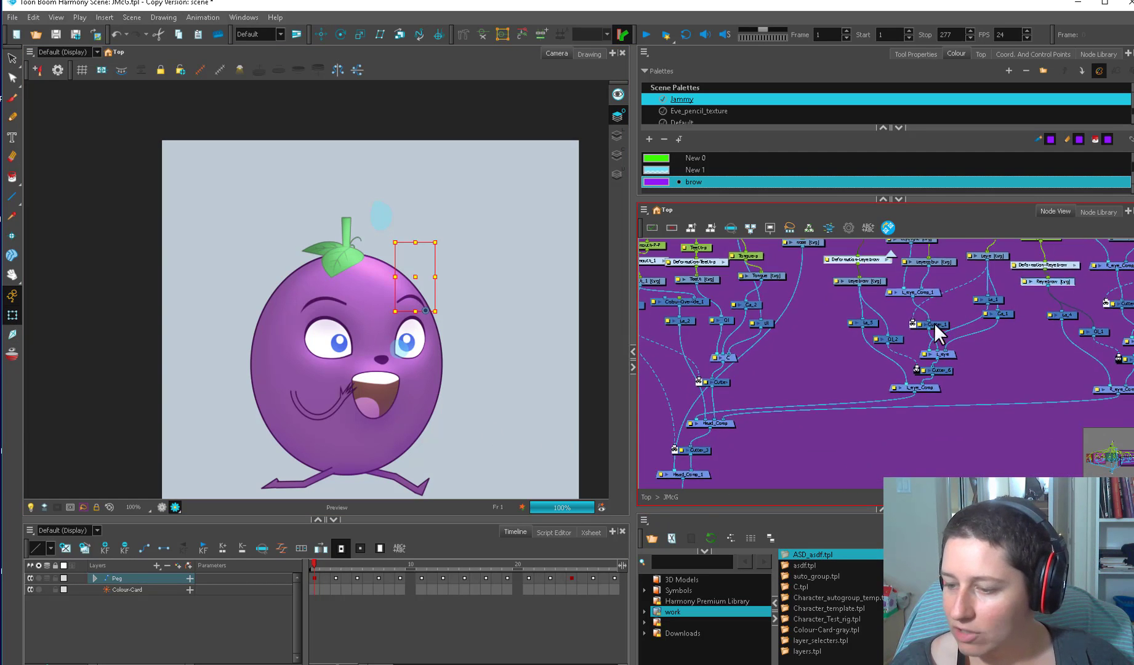
drag(847, 439, 972, 355)
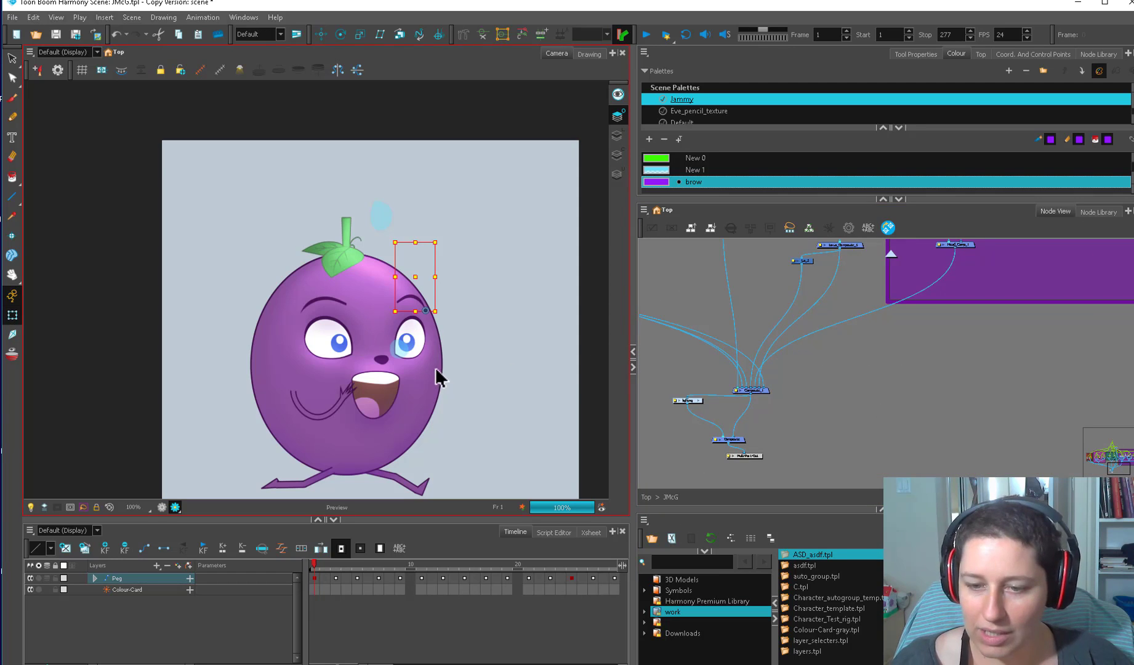
drag(769, 403, 855, 396)
click(772, 396)
click(765, 357)
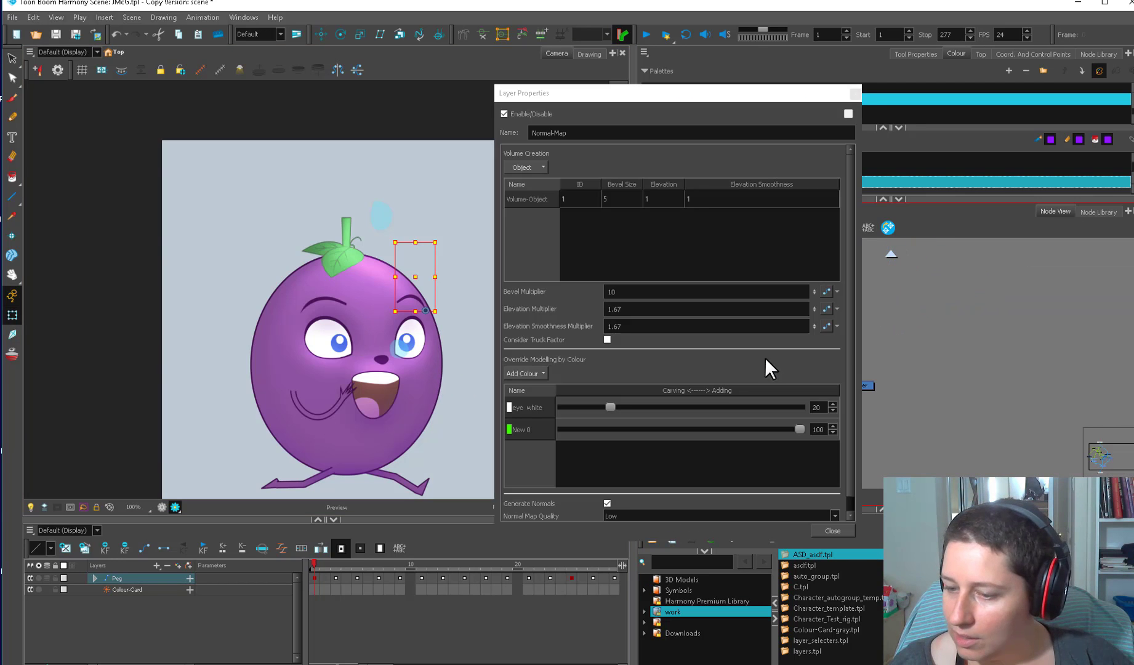
drag(799, 428, 578, 429)
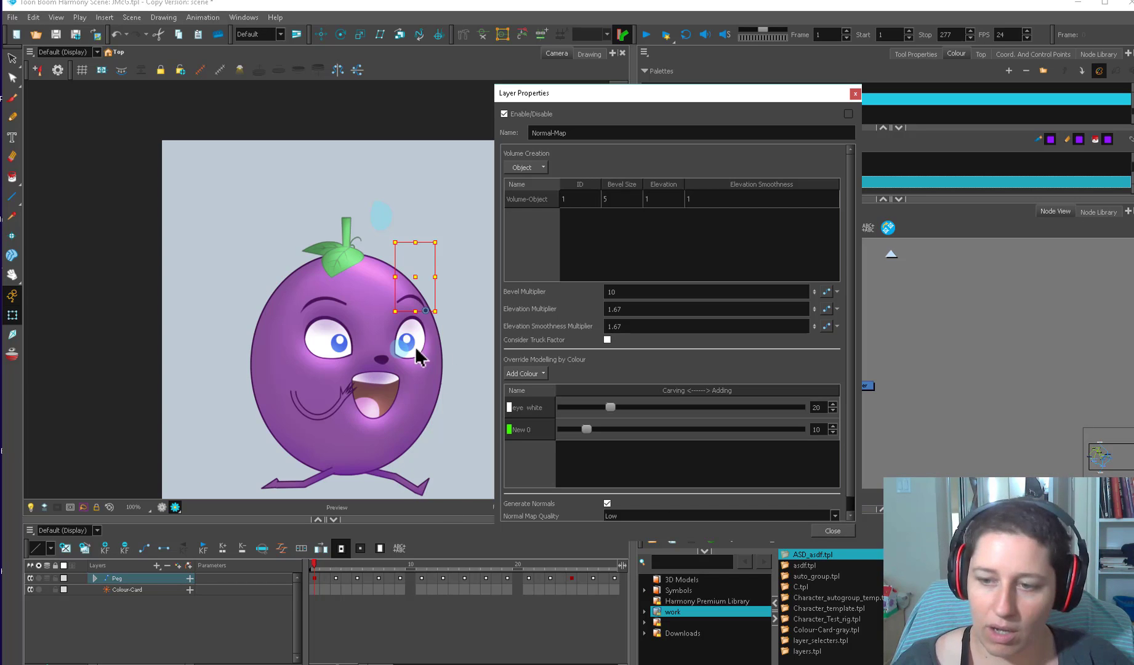
click(854, 94)
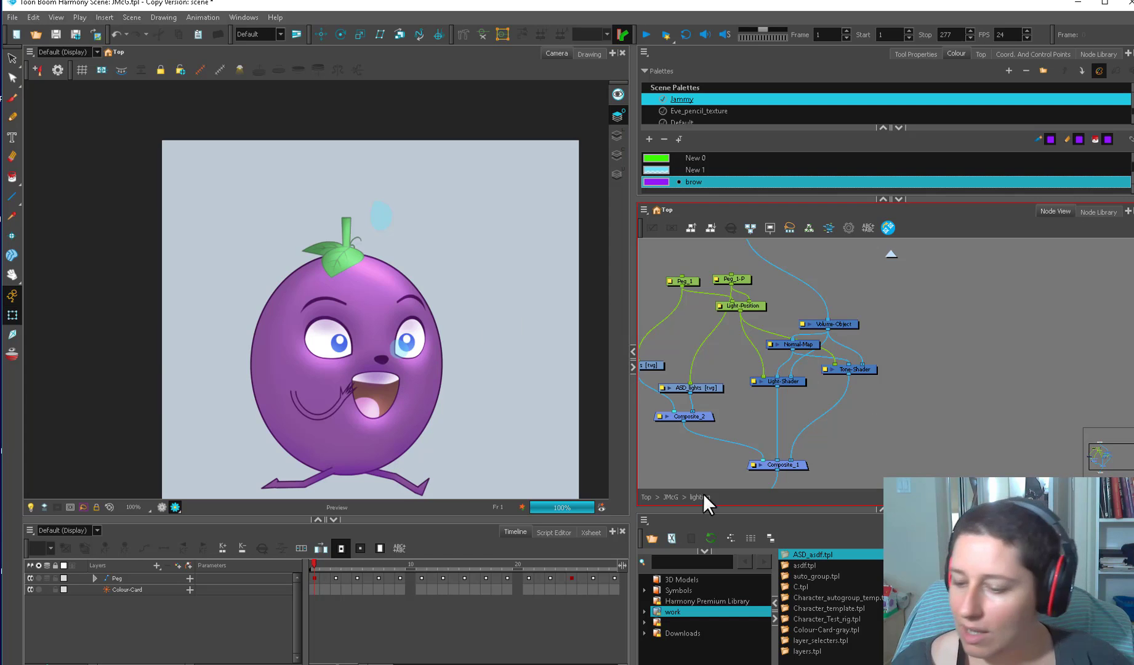
- Return to the JMcG group and add a Cutter node between the lighting group and Composite
click(647, 497)
click(910, 371)
scroll(915, 376, down, 3)
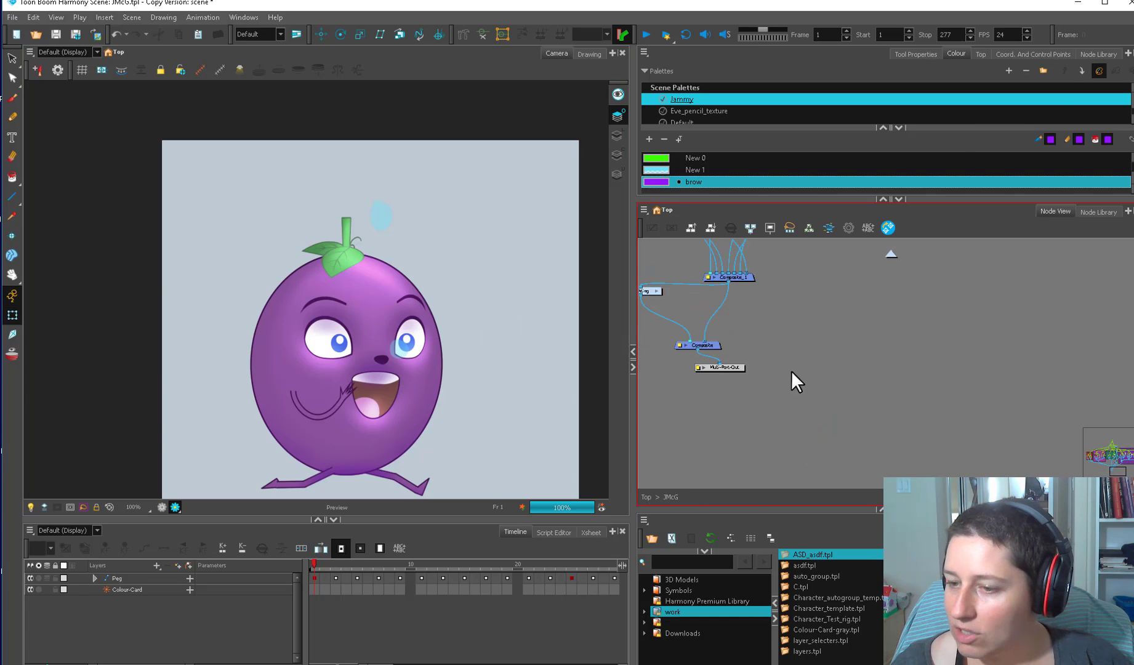
scroll(923, 357, up, 1)
click(1098, 54)
drag(745, 127, 717, 373)
click(771, 342)
key(ctrl+c)
key(ctrl+v)
drag(843, 254, 731, 391)
key(Delete)
- Wire the face artwork from the purple head backdrop into the new Cutter's matte and check the character's eyes and mouth
drag(906, 291, 878, 419)
scroll(781, 407, down, 2)
drag(955, 484, 746, 397)
scroll(435, 379, up, 2)
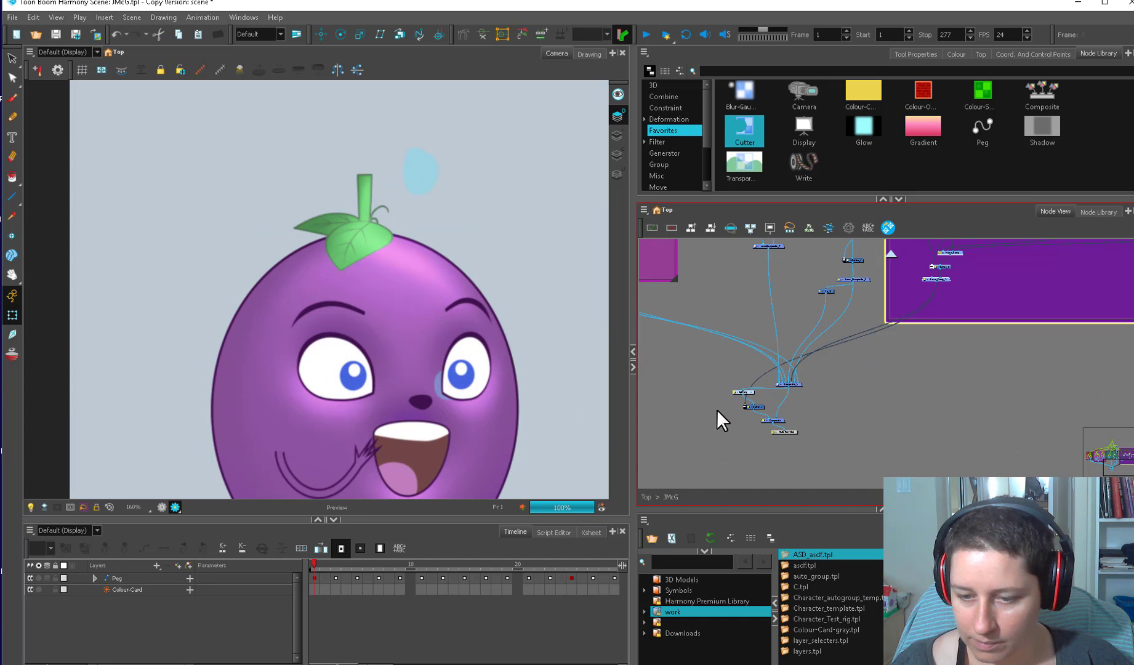
click(652, 407)
scroll(502, 404, down, 2)
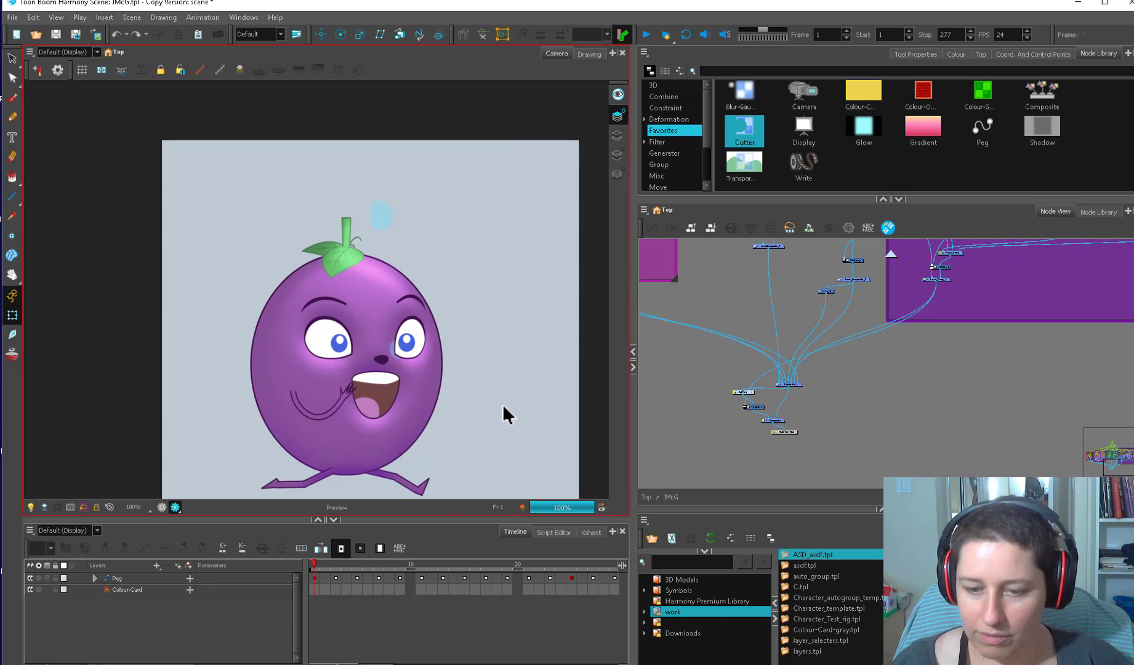
scroll(503, 404, down, 1)
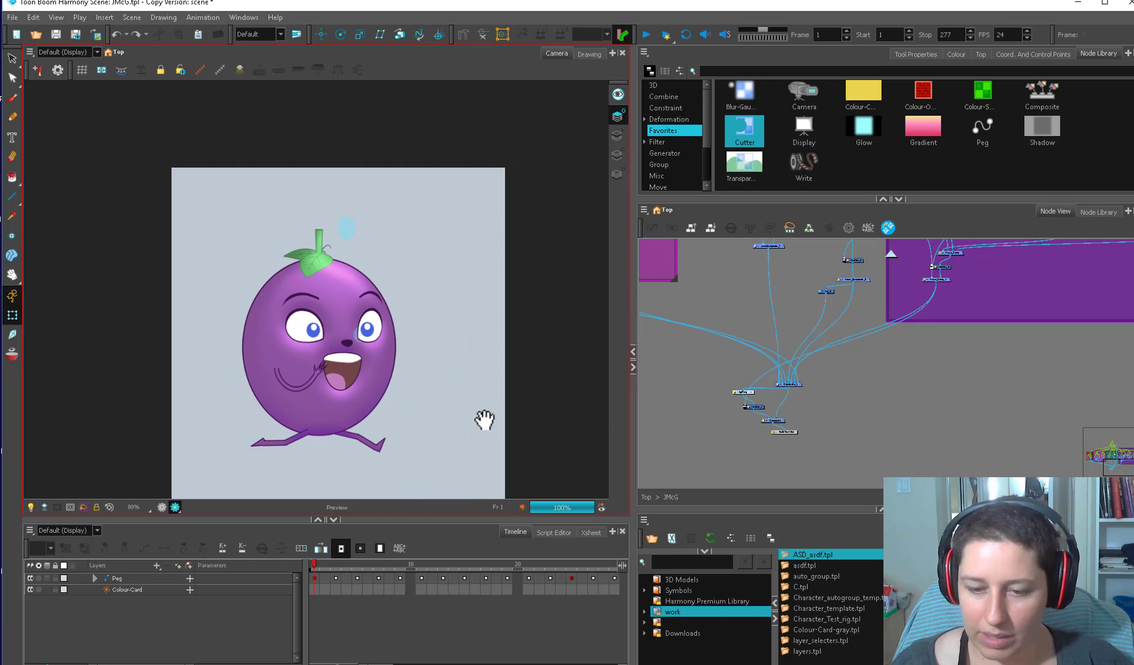
- Examine the Normal-Map inside the lighting group and how the new Cutter feeds Composite in JMcG
click(751, 391)
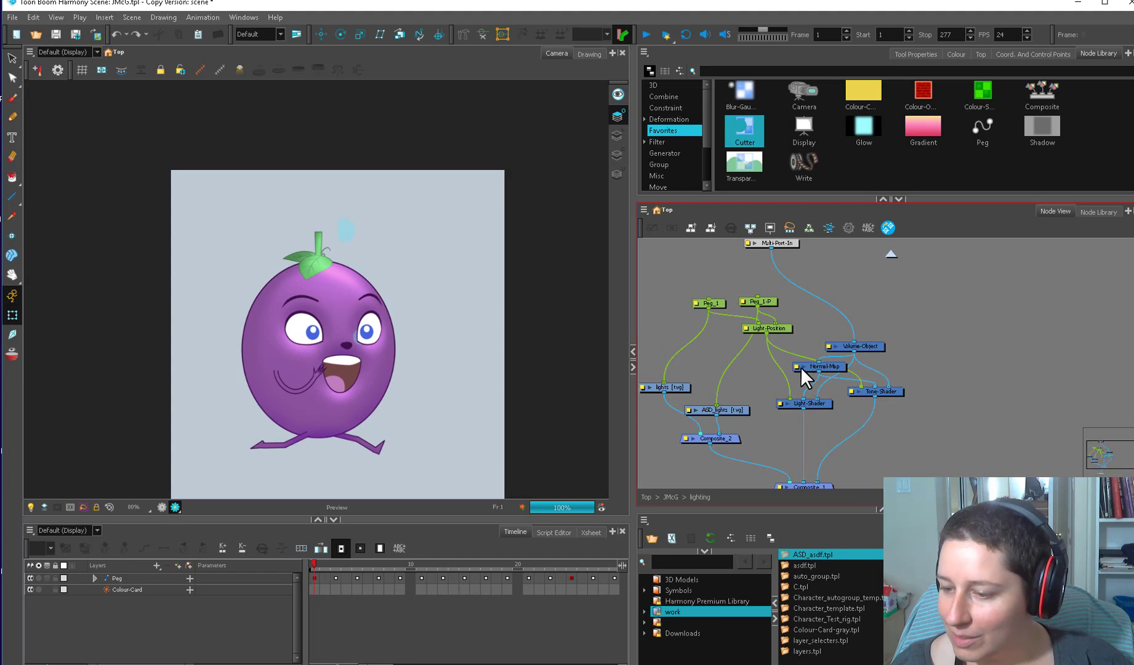
double_click(801, 373)
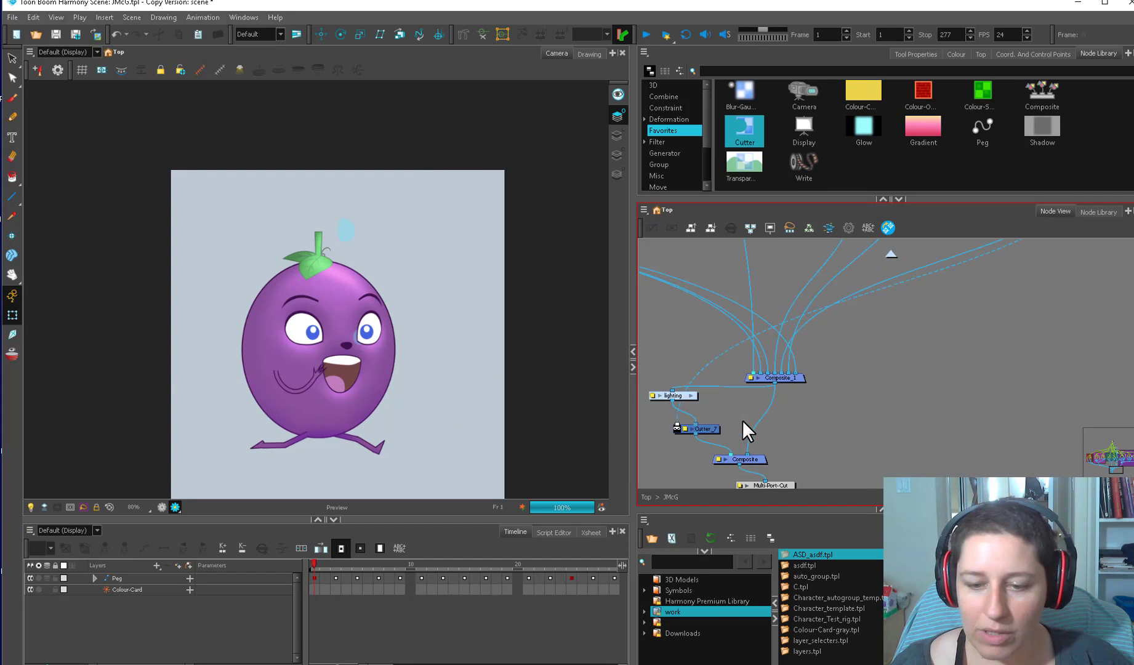
scroll(742, 420, up, 1)
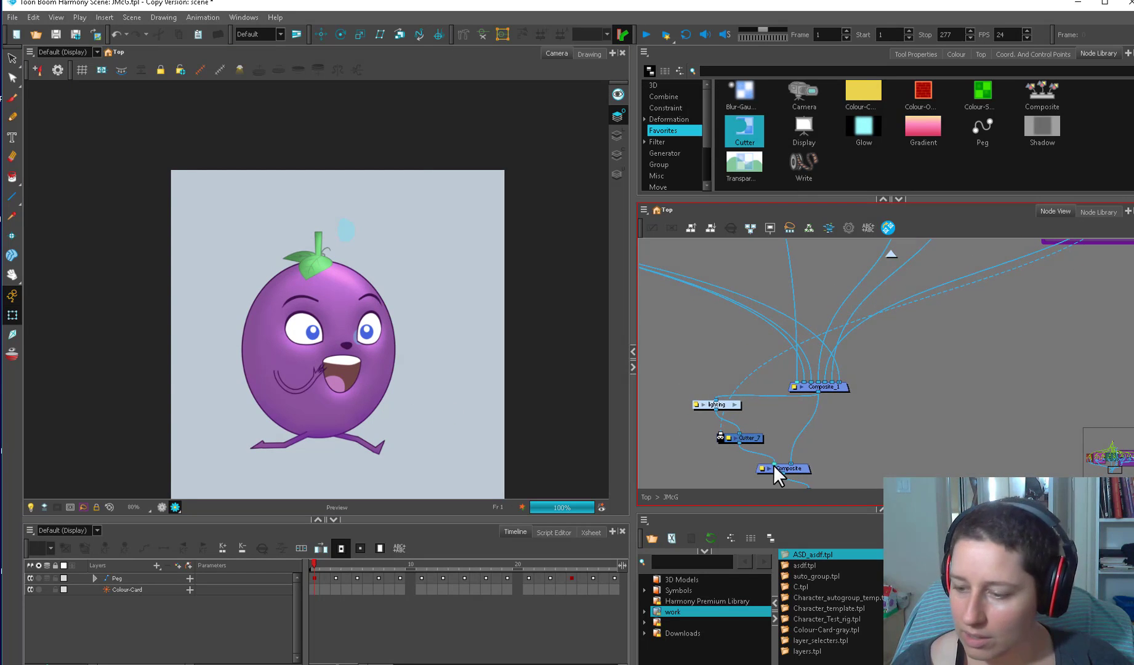
mouse_move(773, 465)
mouse_down()
mouse_move(743, 452)
mouse_move(767, 472)
mouse_up()
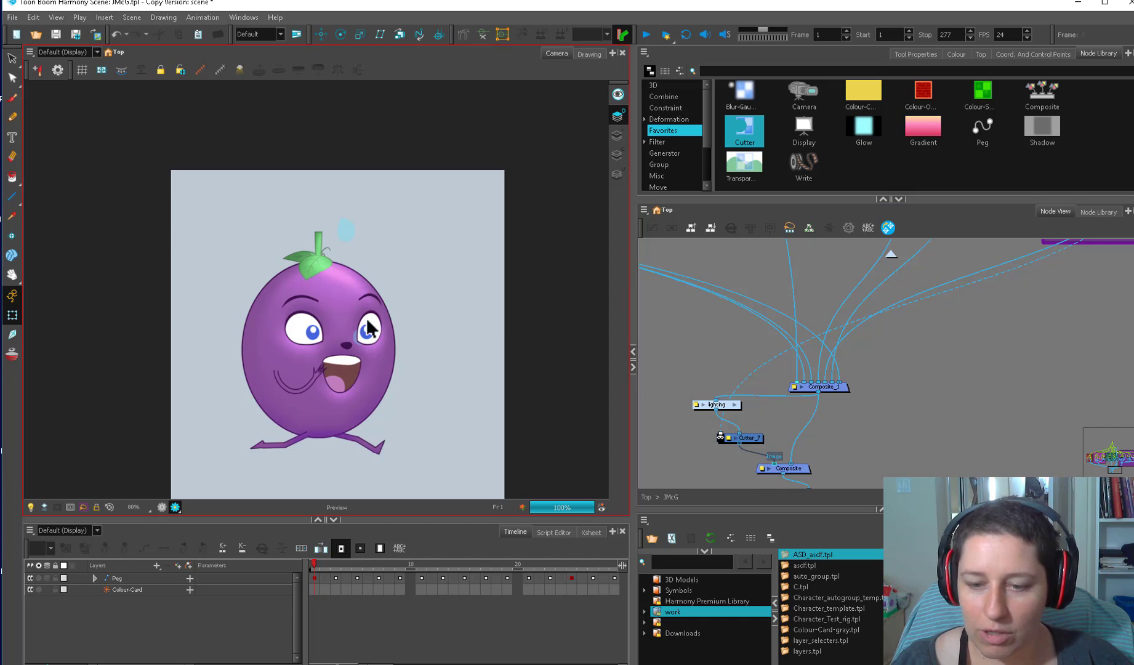
- Duplicate the lighting group and place the copy among the face nodes in the purple head backdrop
drag(742, 409, 763, 407)
key(ctrl+c)
key(ctrl+v)
scroll(844, 419, down, 2)
drag(1027, 341, 826, 389)
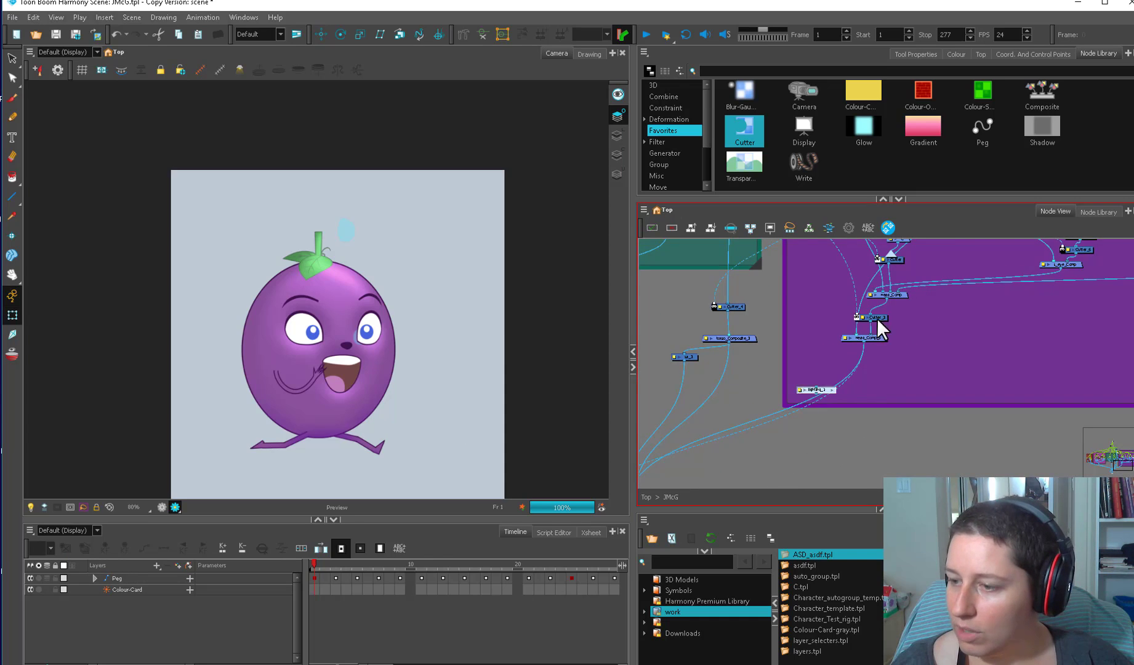
drag(877, 318, 877, 385)
drag(944, 263, 788, 424)
drag(852, 368, 821, 399)
scroll(801, 351, up, 1)
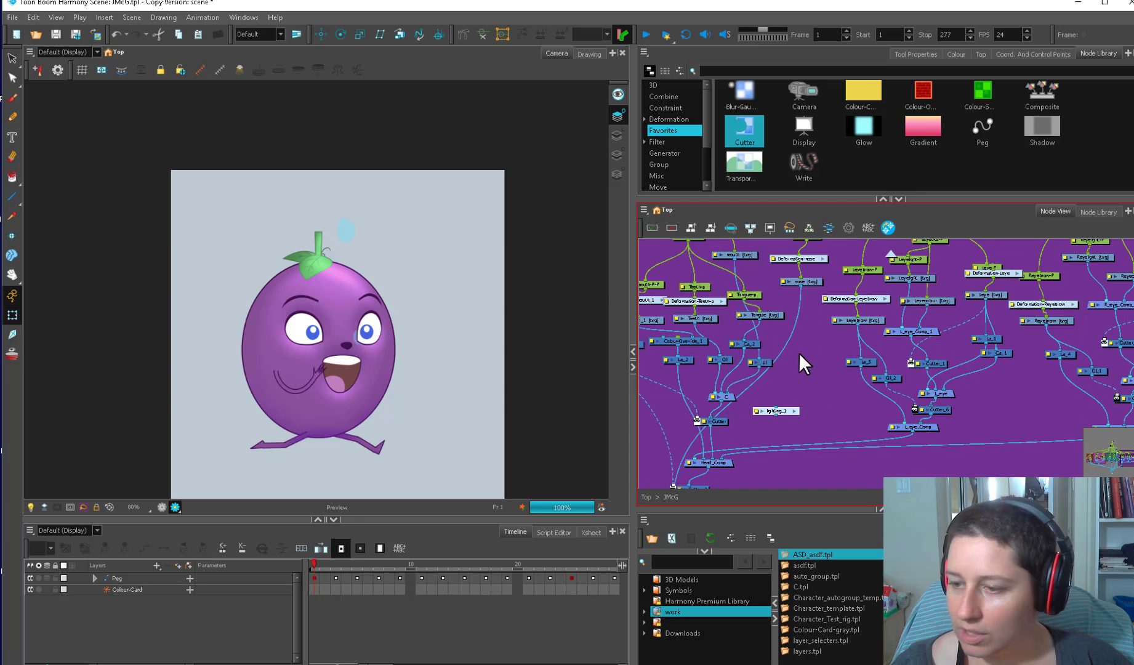
- Inside lighting_1, feed Light-Position from Multi-Port-In instead of Peg_1-P, keep Peg_1-P above ASD_lights, and return to the JMcG group
double_click(775, 411)
drag(776, 335, 785, 378)
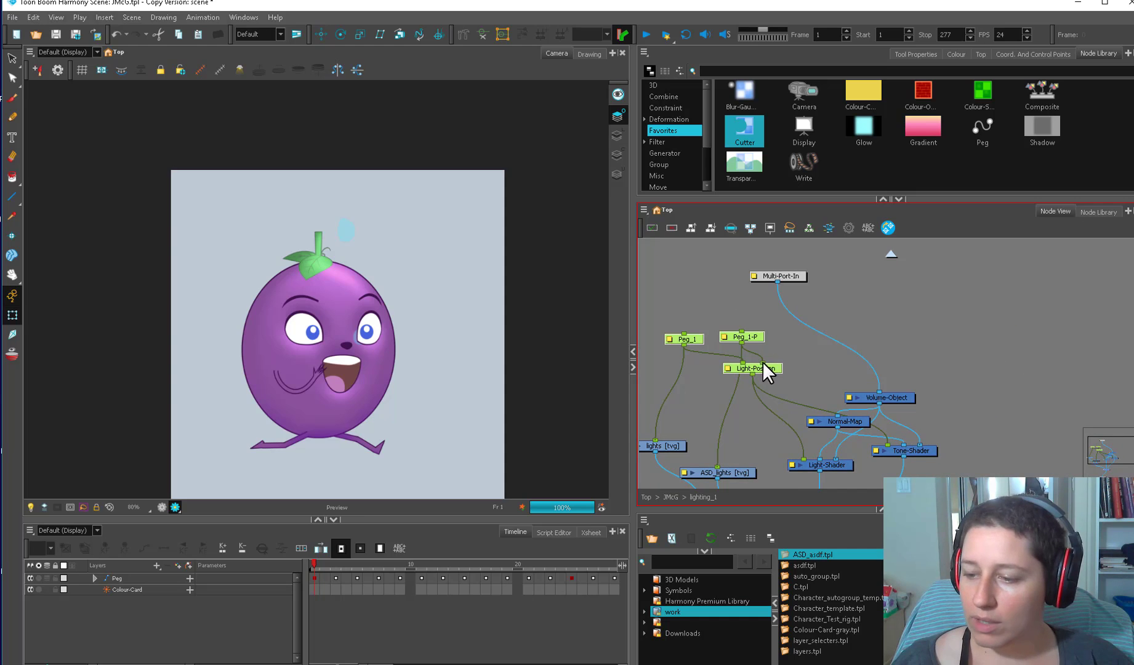
drag(764, 289, 767, 280)
mouse_move(776, 368)
mouse_down()
mouse_move(814, 379)
mouse_move(710, 424)
mouse_move(771, 378)
mouse_up()
click(807, 343)
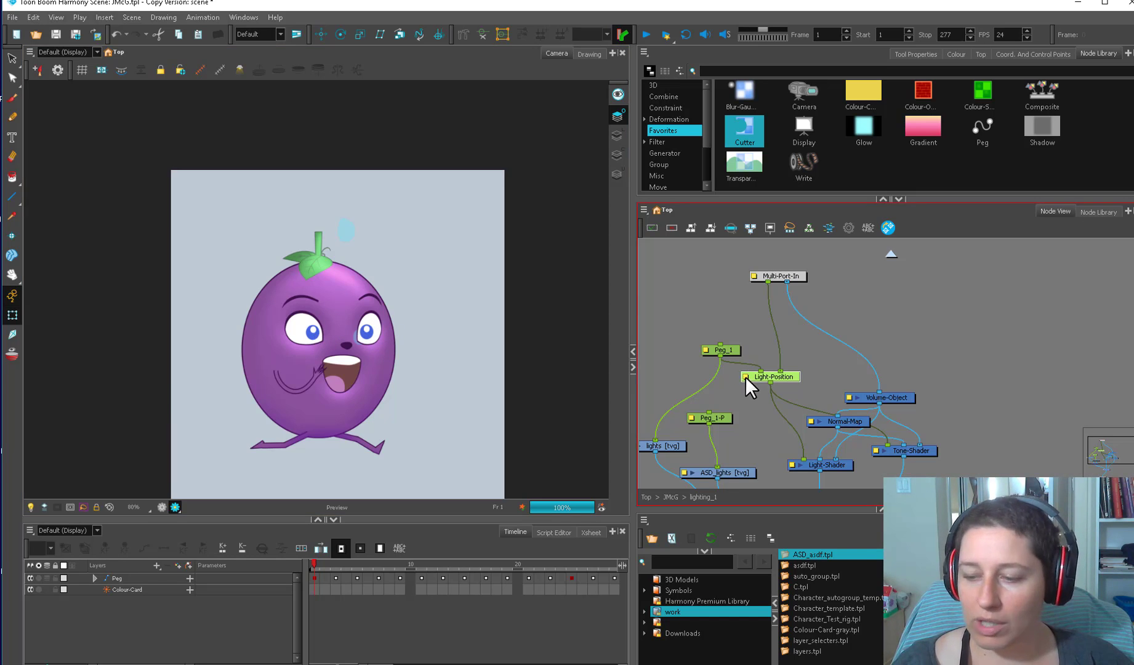
click(671, 497)
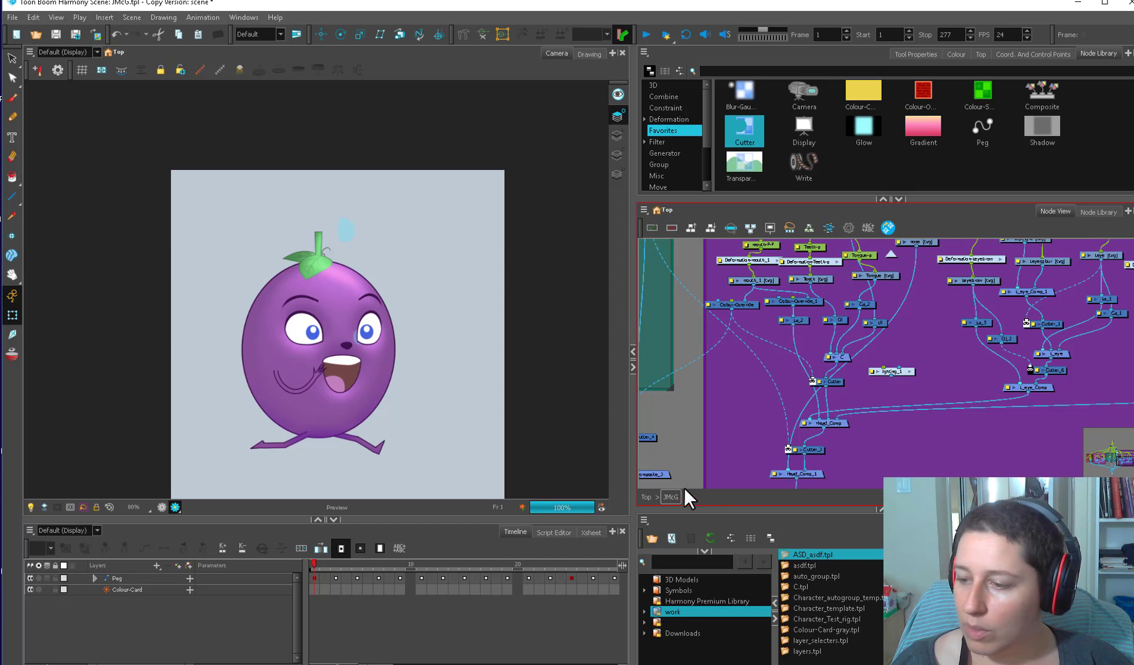
key(ctrl+v)
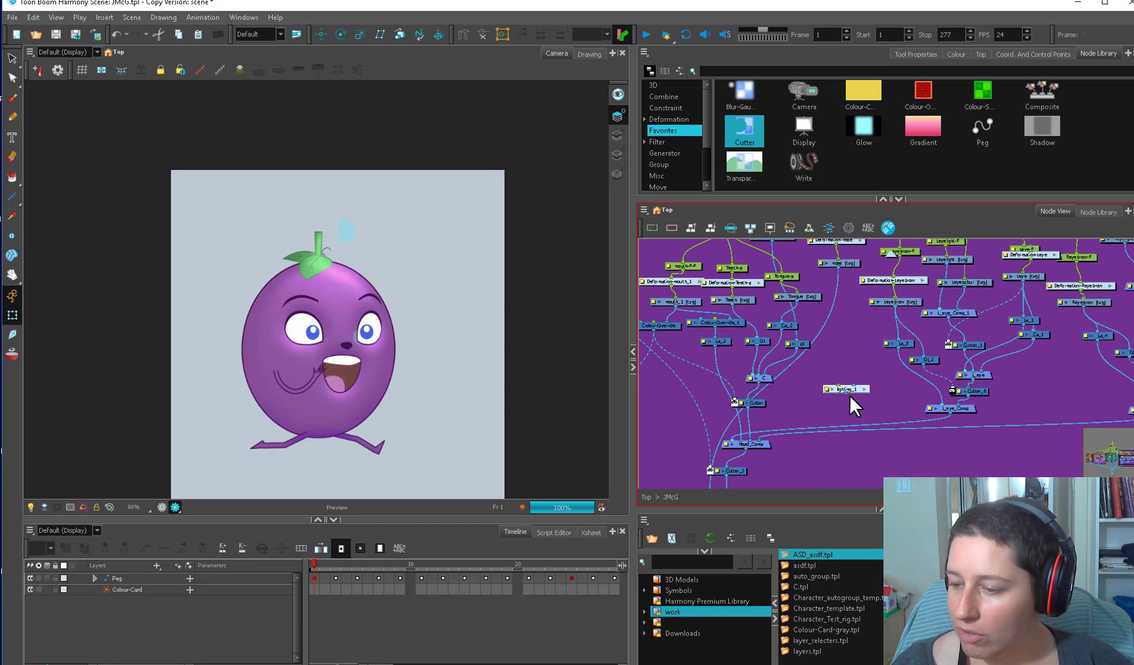
- Move lighting_1 beside the left-eye nodes and wire it with the eye artwork, the Leye_Mpeg-P peg and the L_eye composite
drag(761, 424, 761, 432)
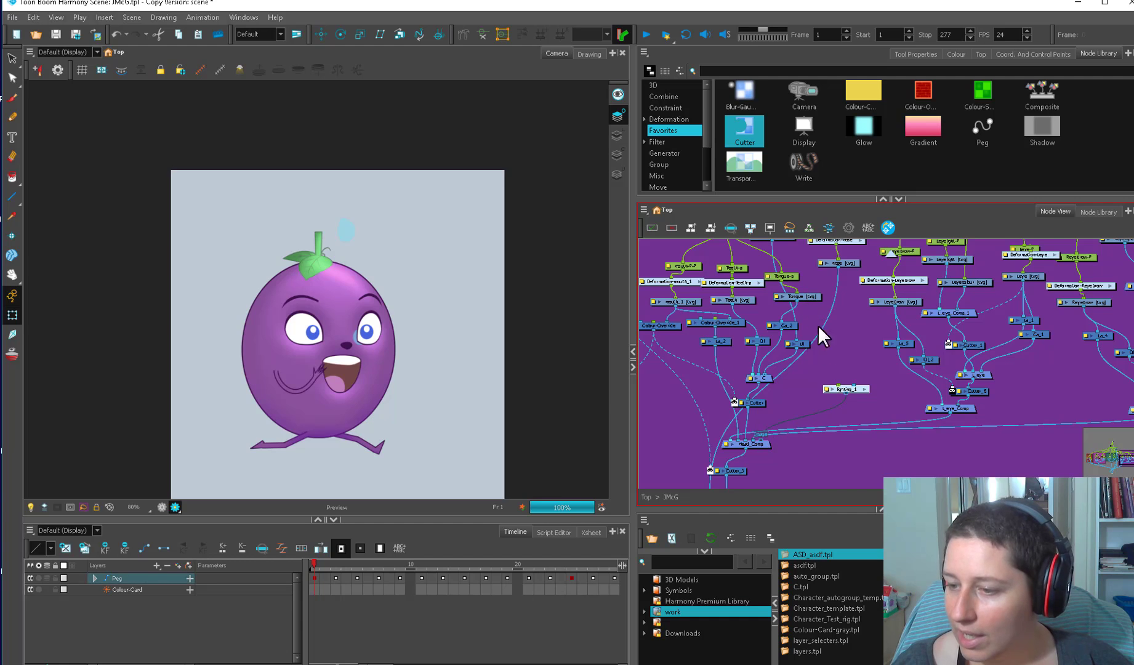
drag(856, 295, 848, 311)
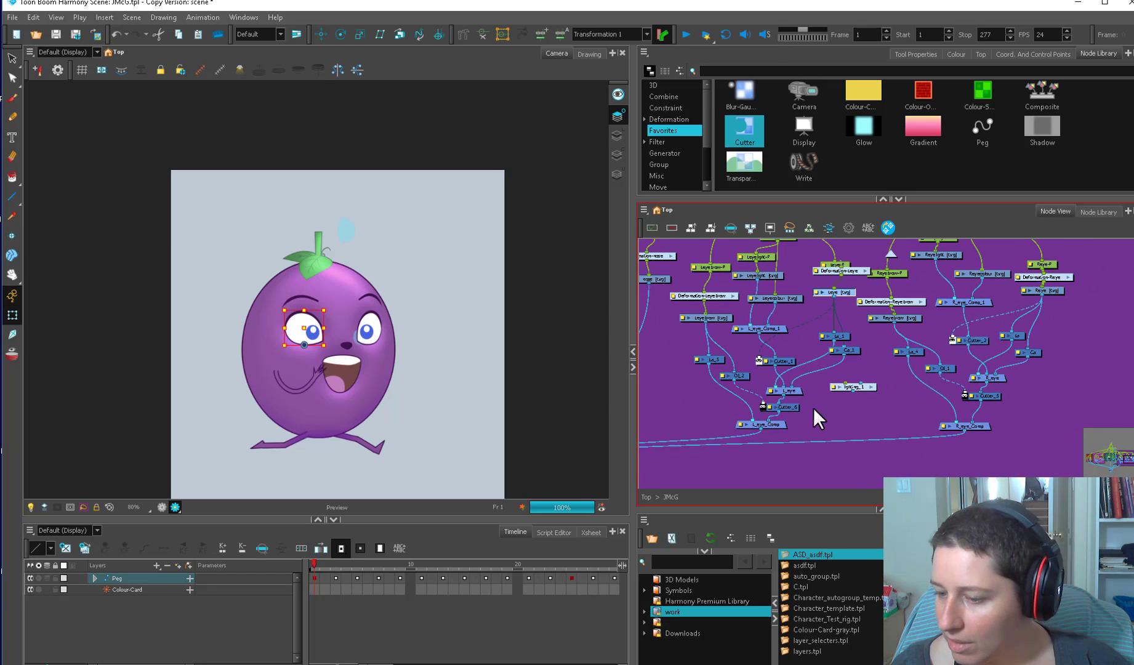
drag(780, 425, 743, 440)
drag(876, 347, 845, 375)
drag(805, 325, 825, 419)
drag(824, 301, 804, 318)
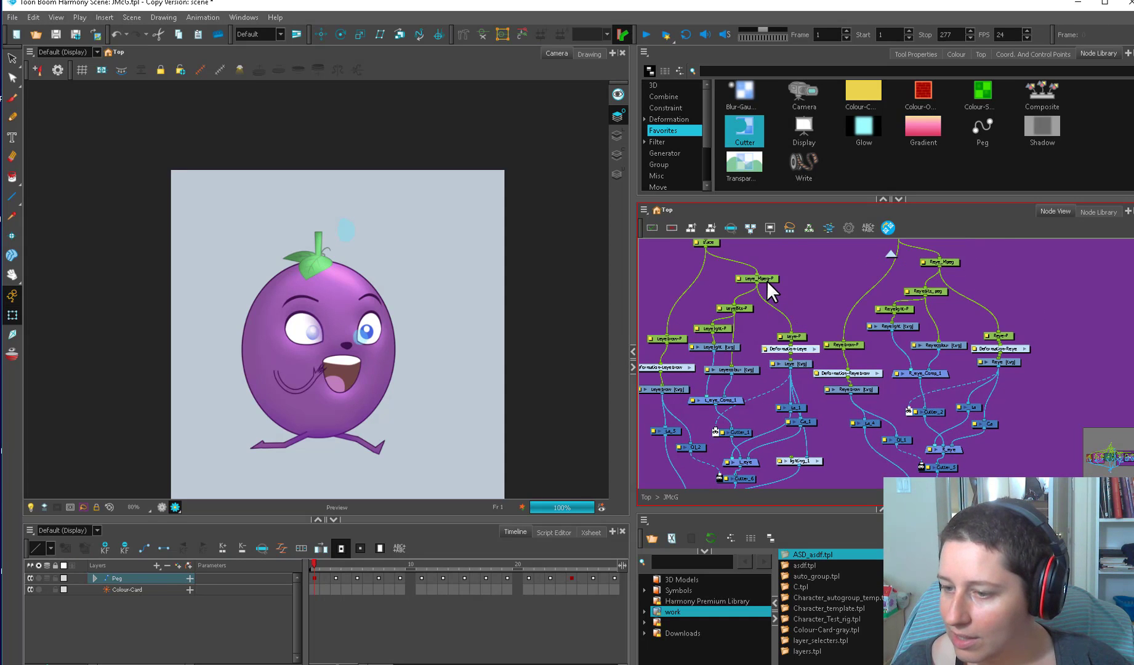
drag(767, 281, 792, 456)
- Inside lighting_1, set Light-Shader's source elevation to 5 and its colour to white with image colour off, and return to JMcG
click(819, 461)
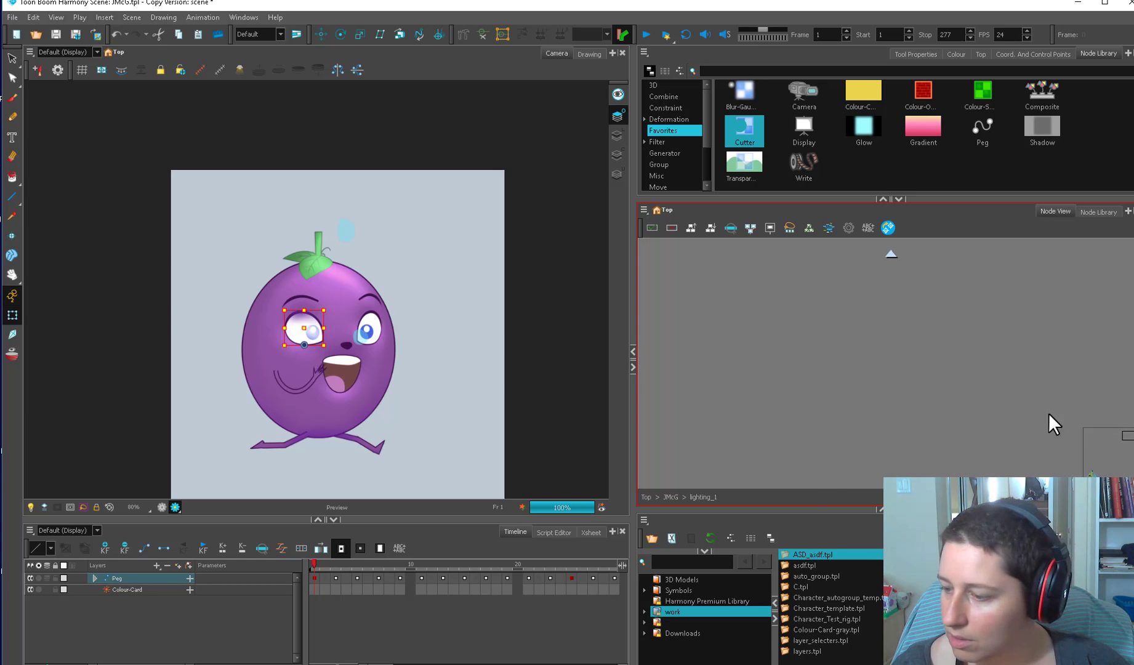
scroll(803, 381, down, 3)
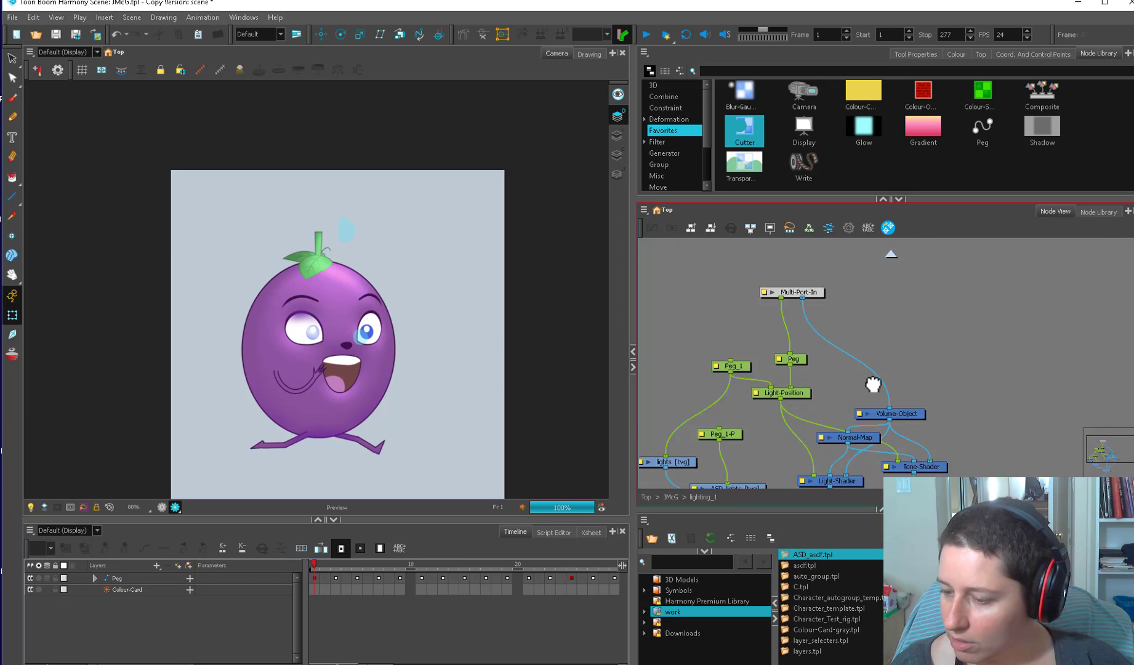
double_click(781, 424)
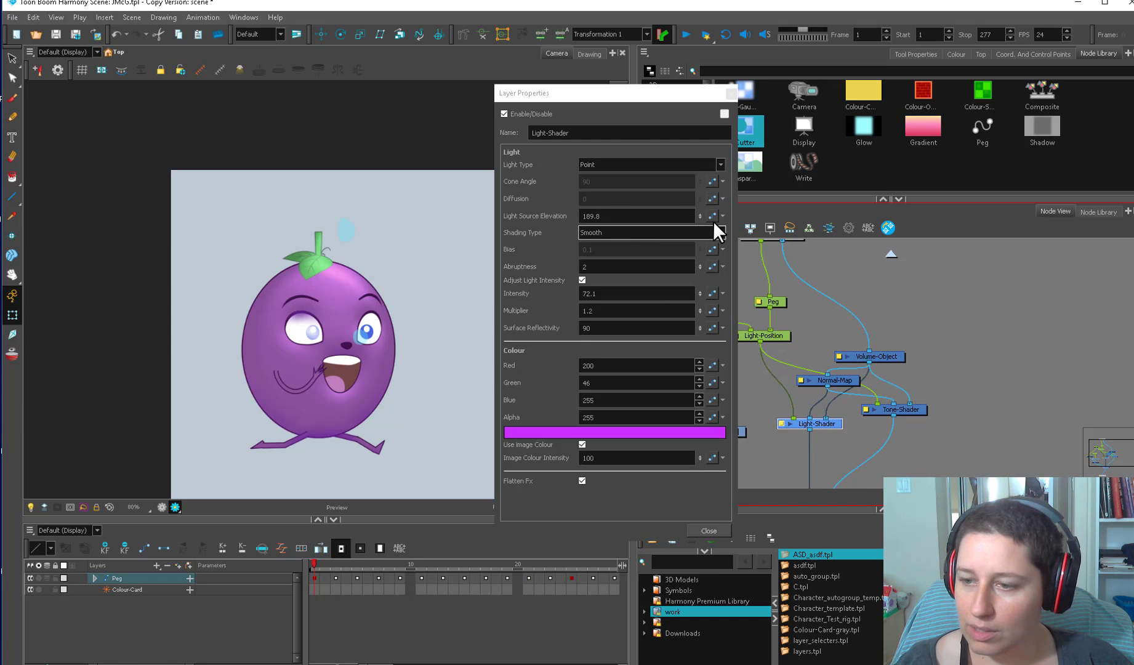
drag(634, 216, 577, 225)
text(5)
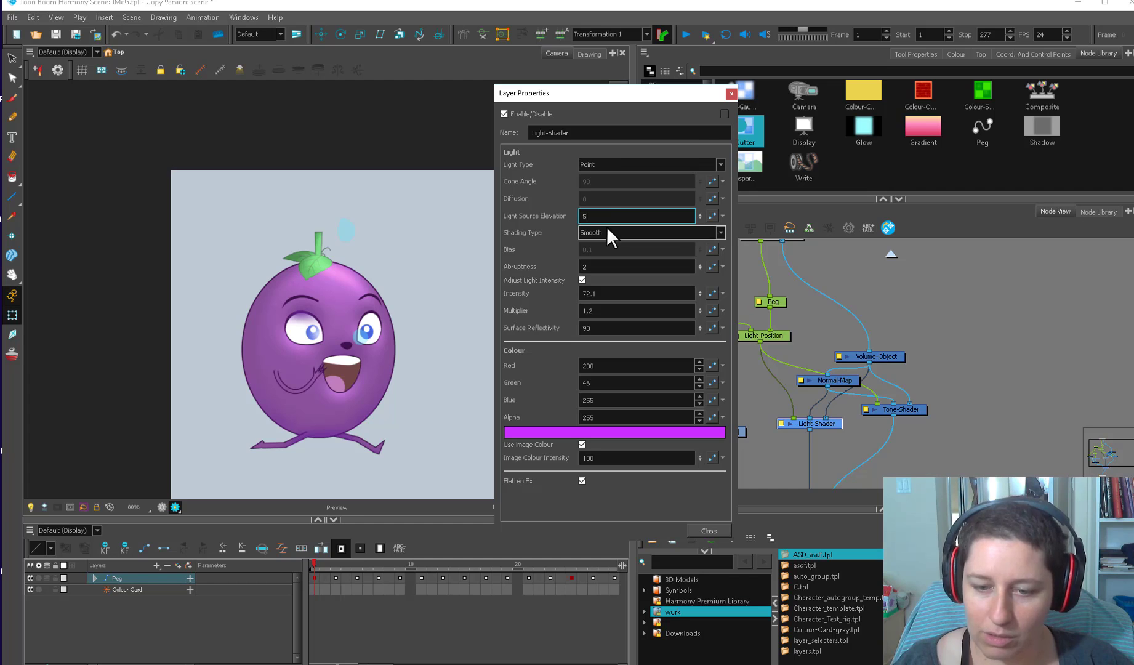
click(731, 94)
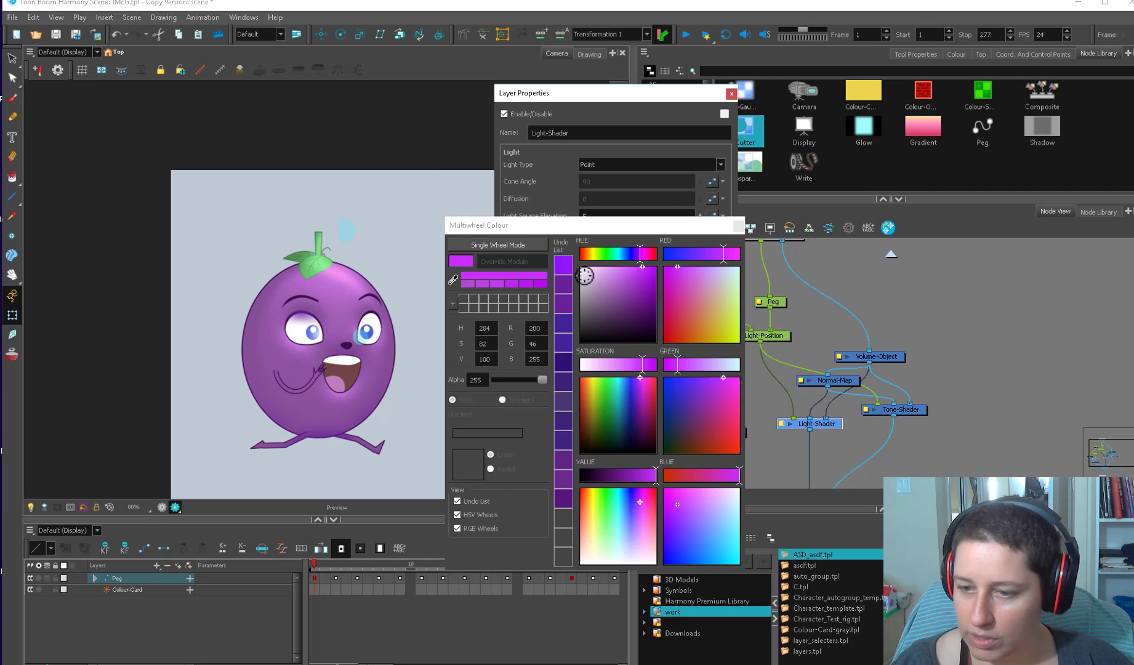
drag(585, 273, 579, 266)
click(739, 226)
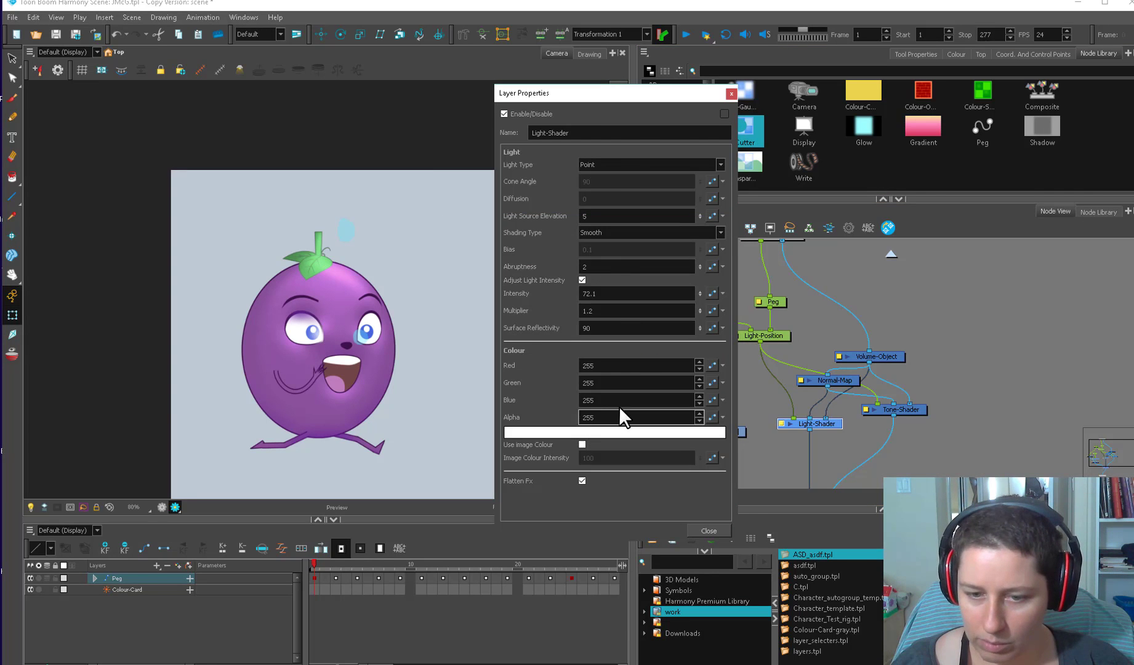
click(717, 533)
key(ctrl+shift+e)
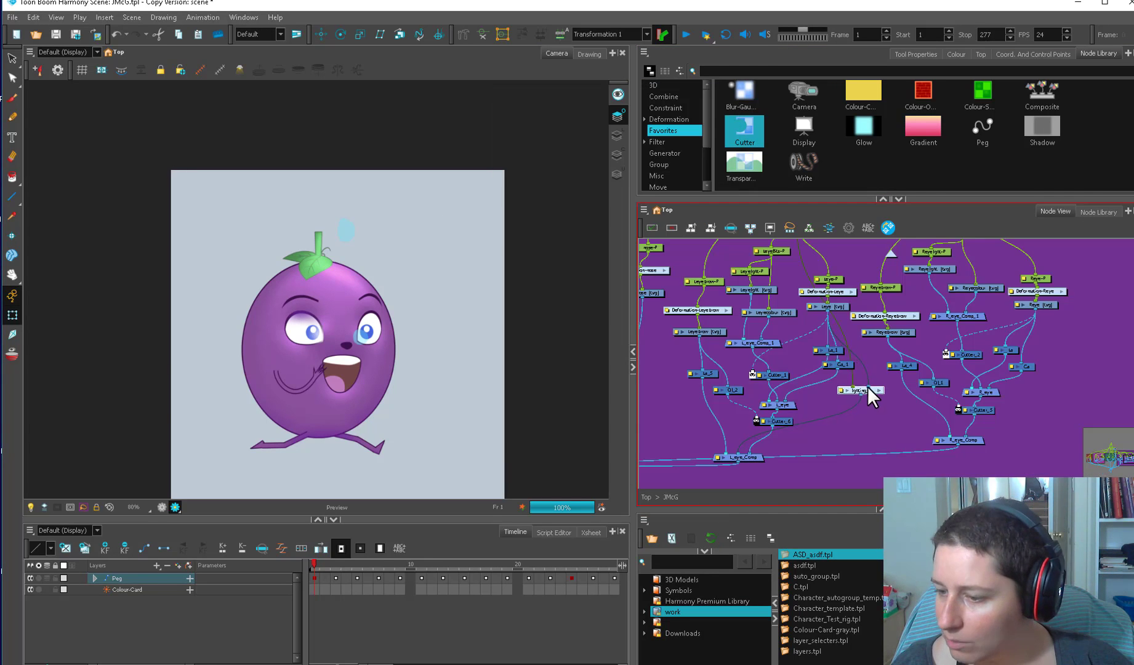
- Delete the Tone-Shader inside lighting_1 and reposition the light with its Peg beside the character's left-eye pupil
scroll(868, 387, up, 1)
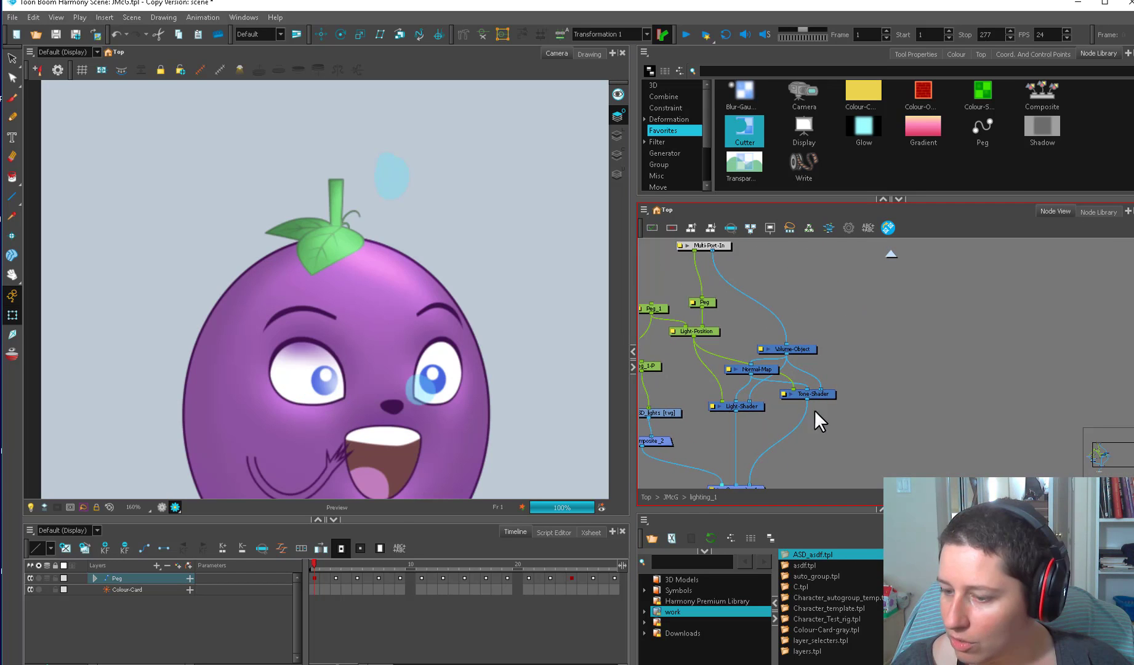
click(833, 394)
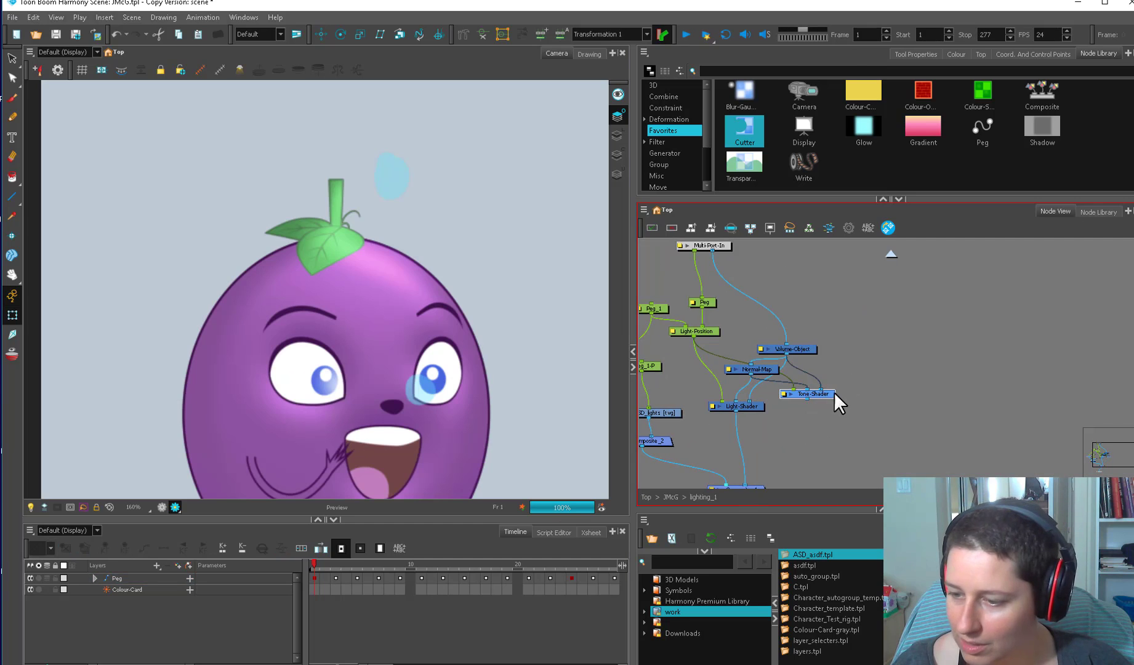
key(Delete)
drag(393, 401, 379, 392)
drag(377, 388, 356, 379)
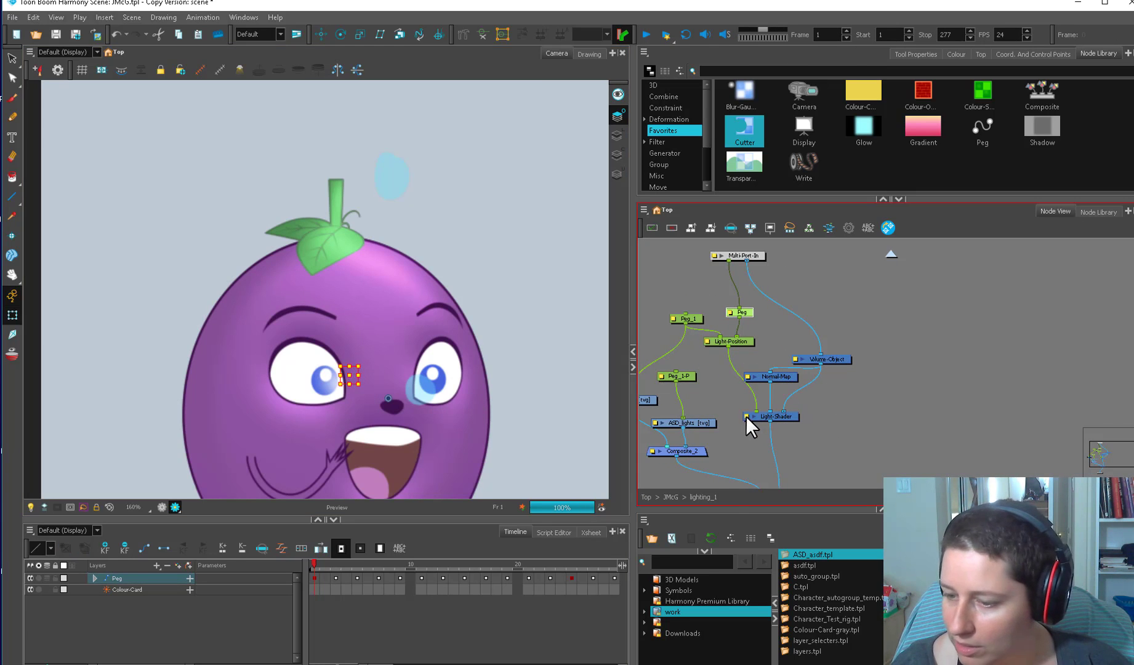
- Set Light-Shader's elevation to 1, abruptness to 6.6 and multiplier to 6.1, shift the light Peg below the pupil, and return to JMcG
double_click(747, 416)
click(409, 449)
click(852, 328)
drag(375, 392, 333, 409)
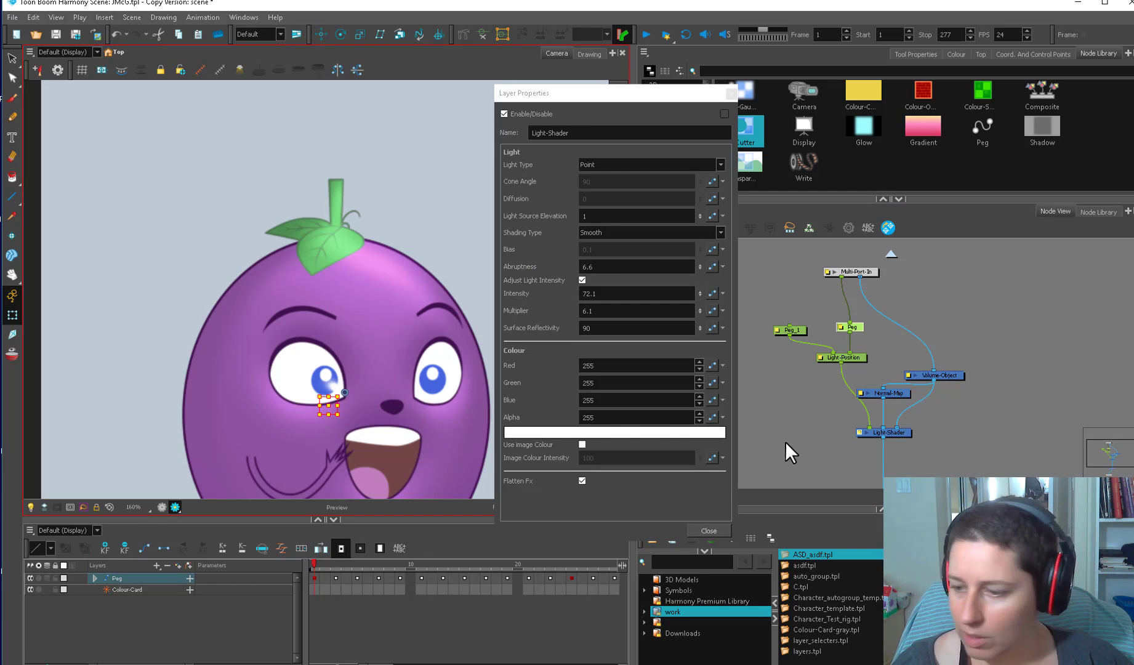
click(940, 437)
scroll(939, 435, down, 2)
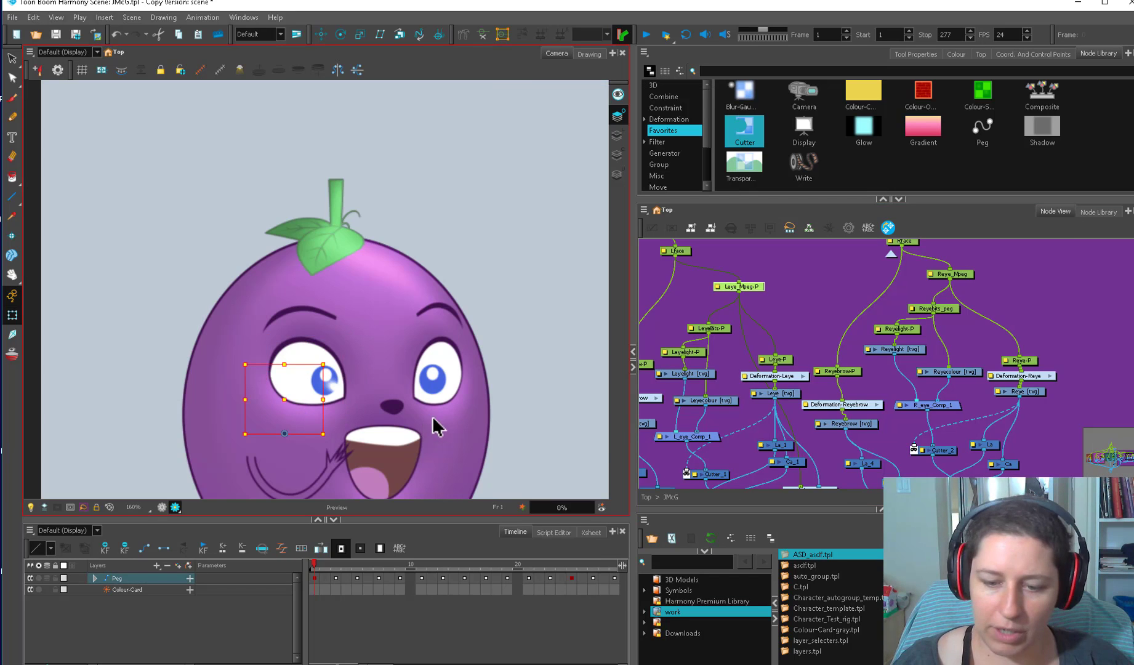
drag(433, 419, 463, 442)
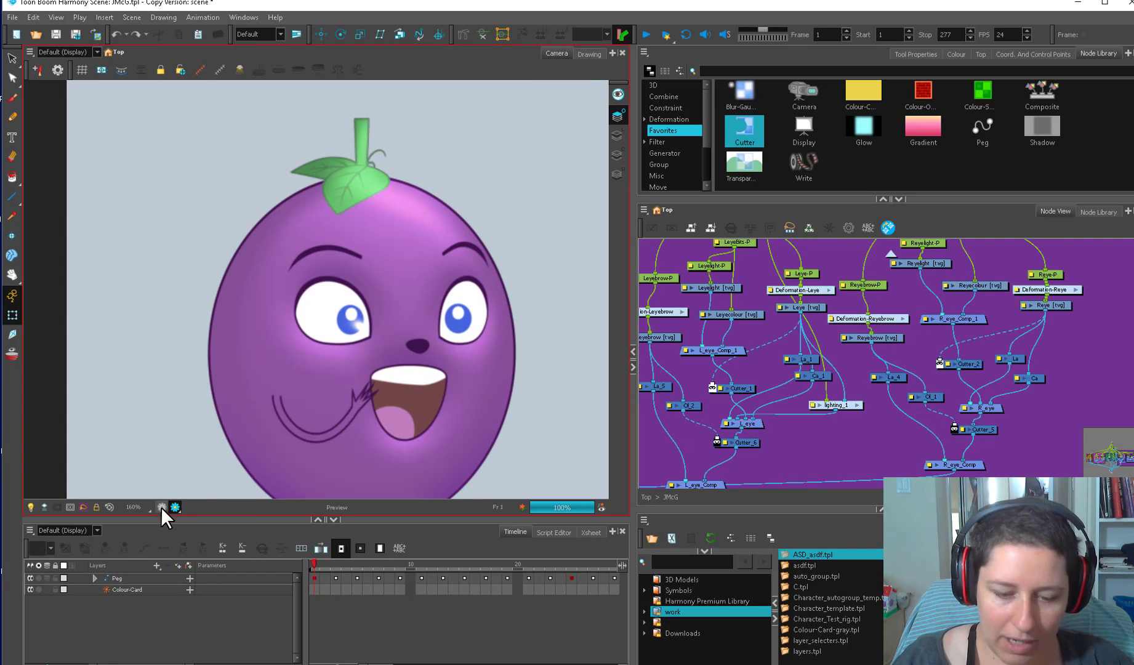
- Select the left hand drawing in the arms backdrop and render the character's preview
click(160, 507)
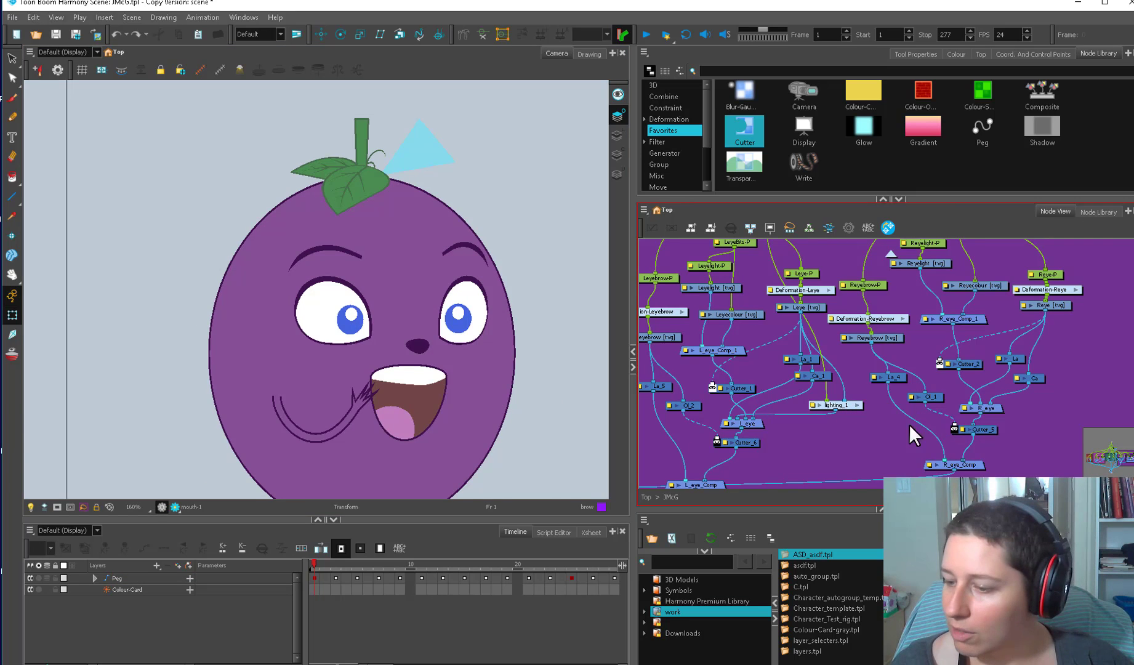
click(1089, 440)
drag(1119, 459, 1101, 458)
scroll(799, 399, down, 4)
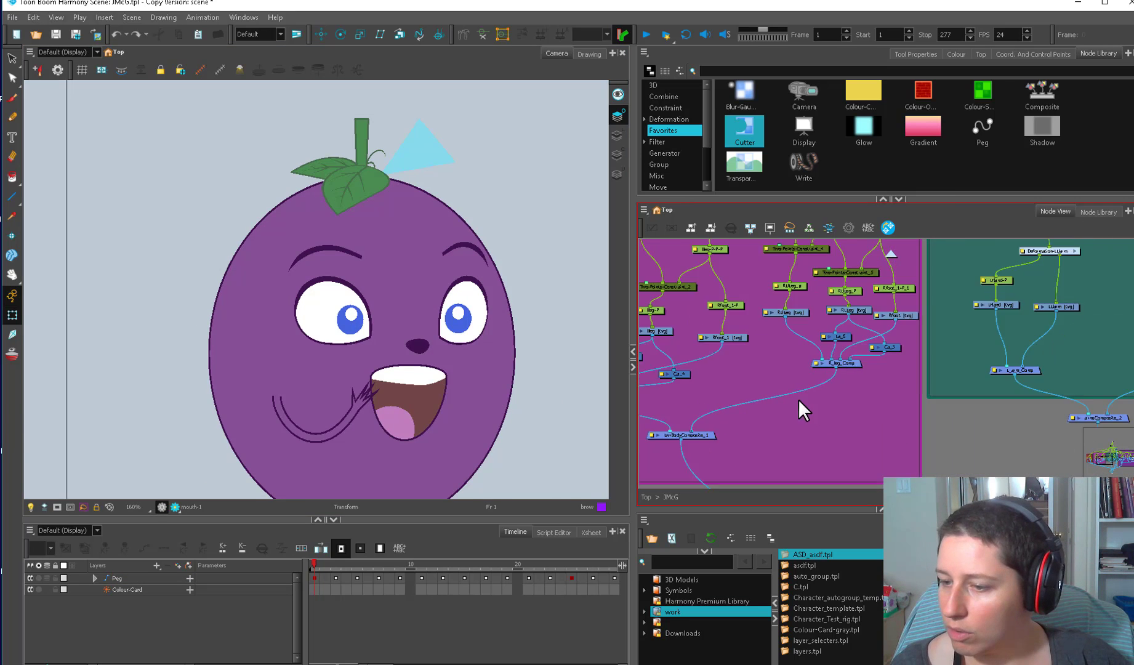
scroll(741, 426, down, 5)
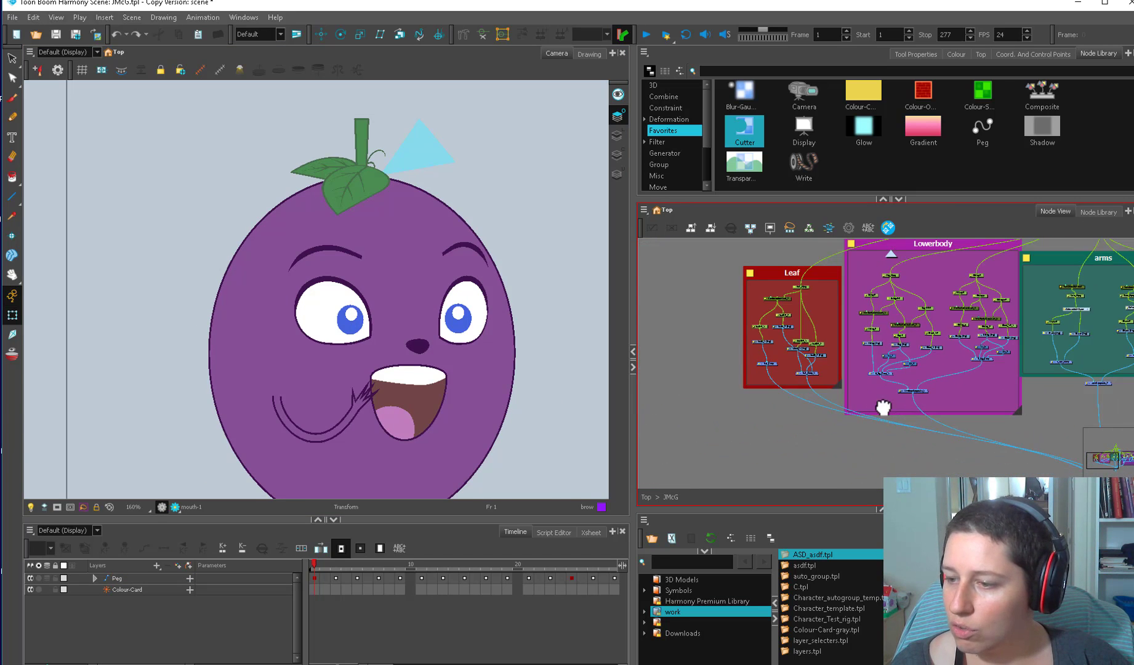
scroll(799, 409, up, 5)
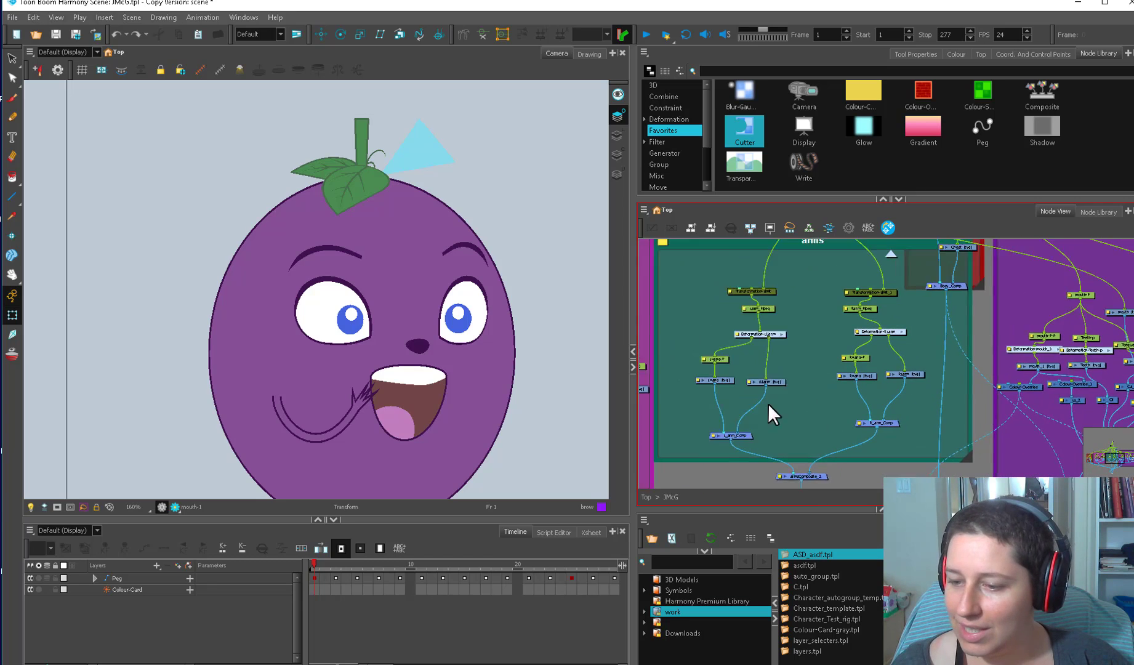
click(698, 382)
click(175, 507)
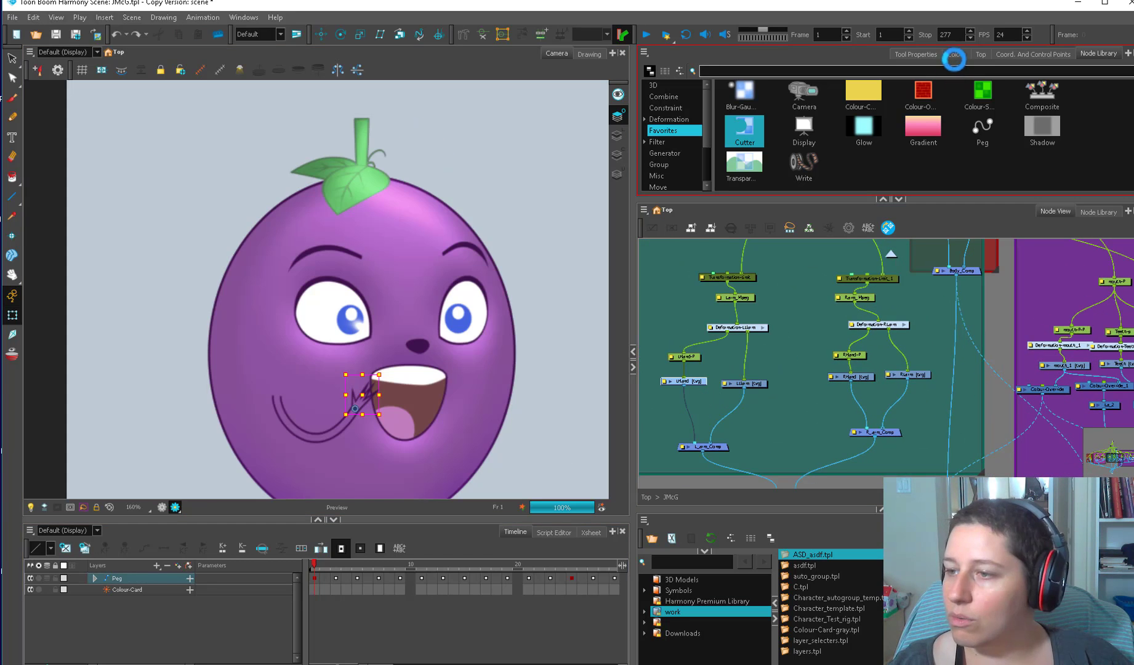
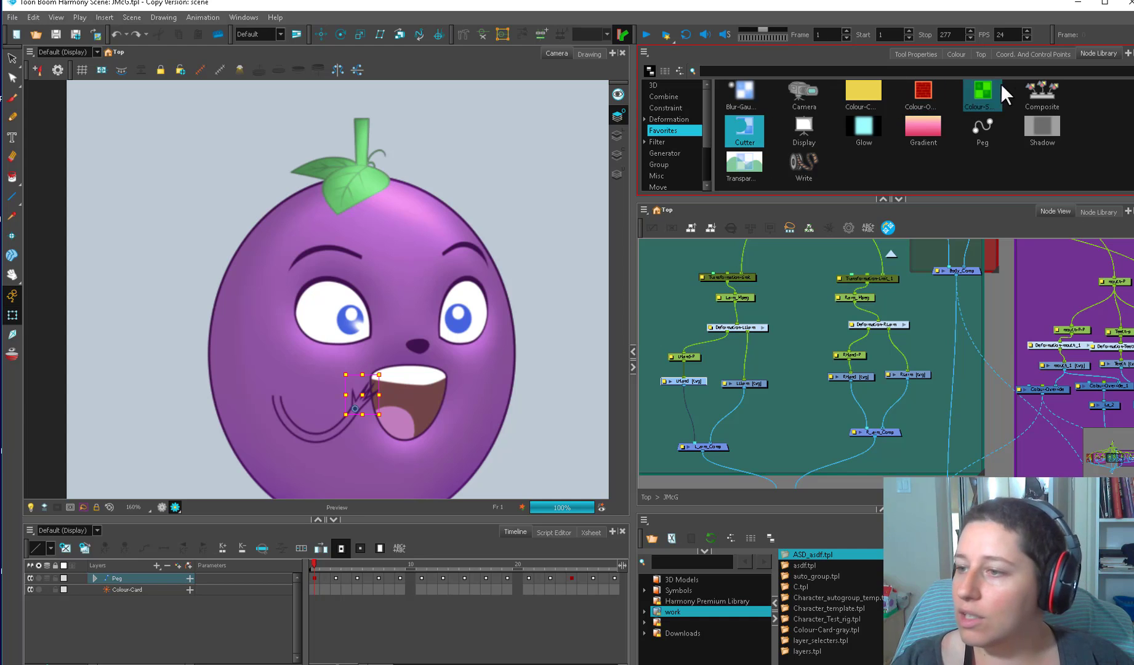
- Add a new swatch to the Jammy palette and sample its colour from the pink highlight on the character's head
click(958, 54)
click(649, 141)
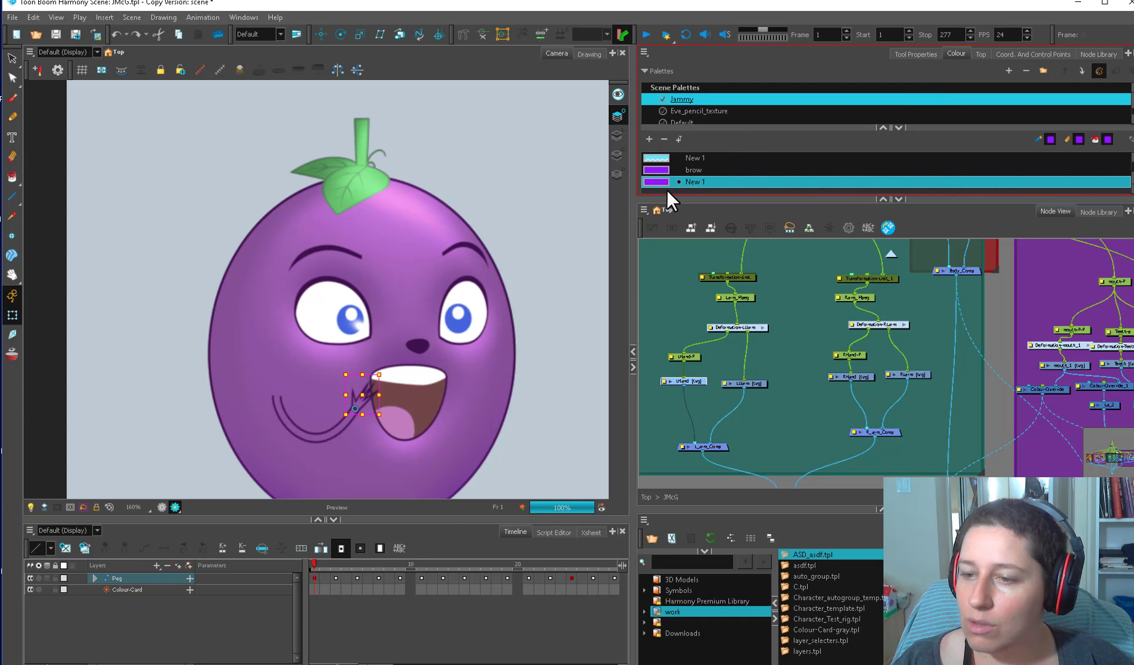
double_click(657, 182)
click(454, 280)
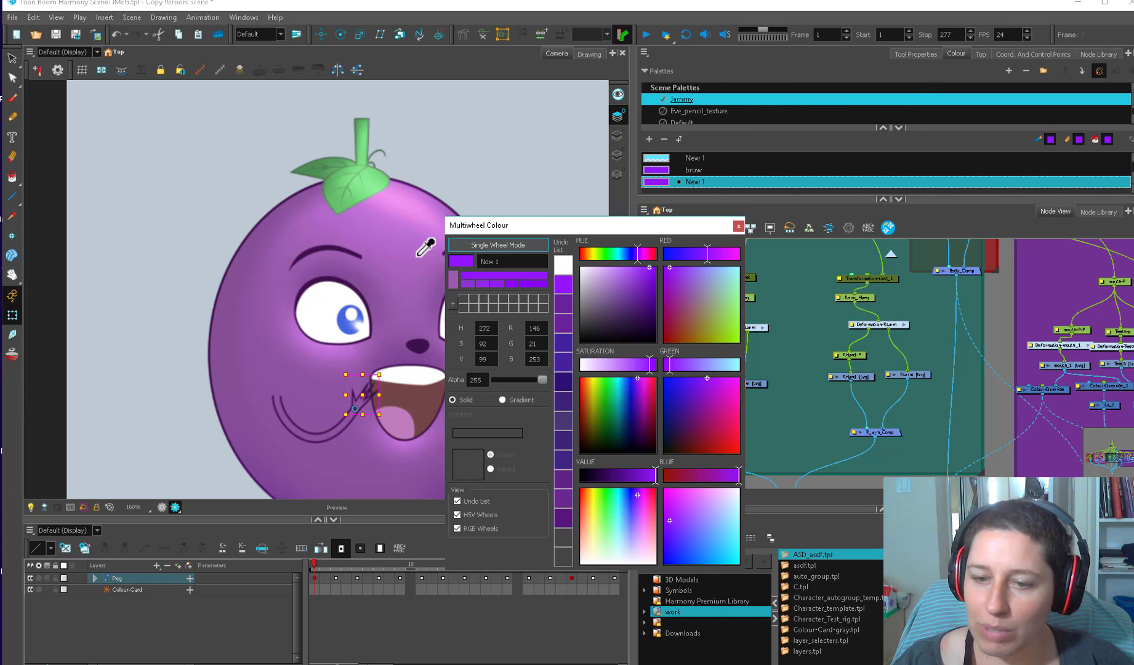
click(402, 204)
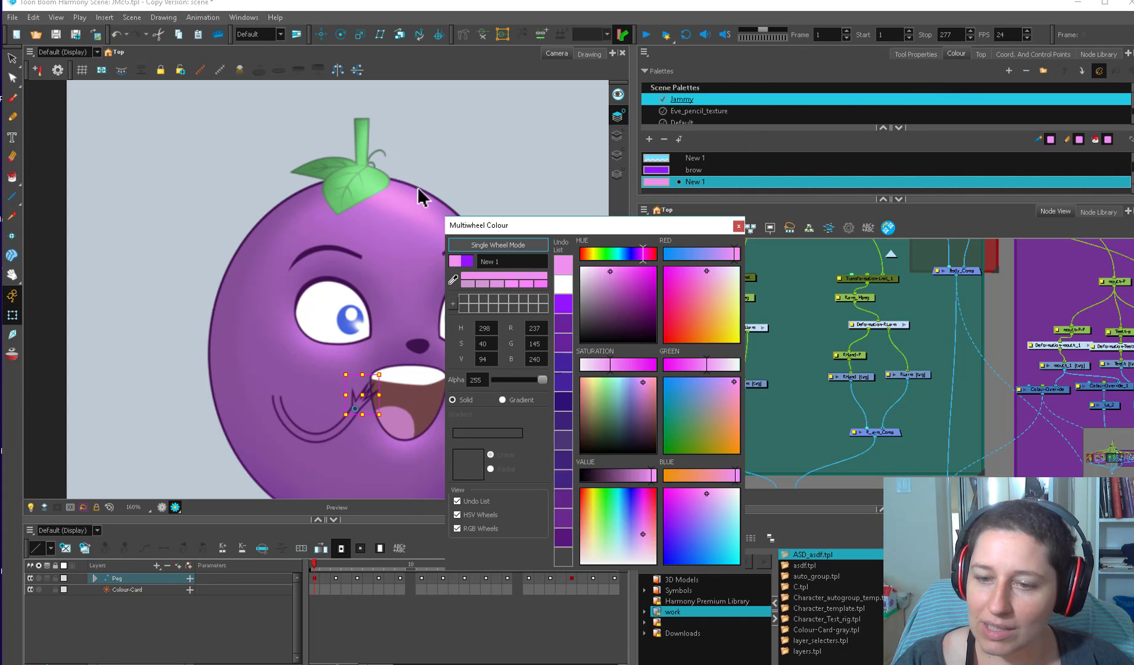
click(738, 227)
- Leave the render preview and draw a highlight stroke along the left hand's first two fingers, with strokes shown
click(163, 507)
key(alt+b)
key(space)
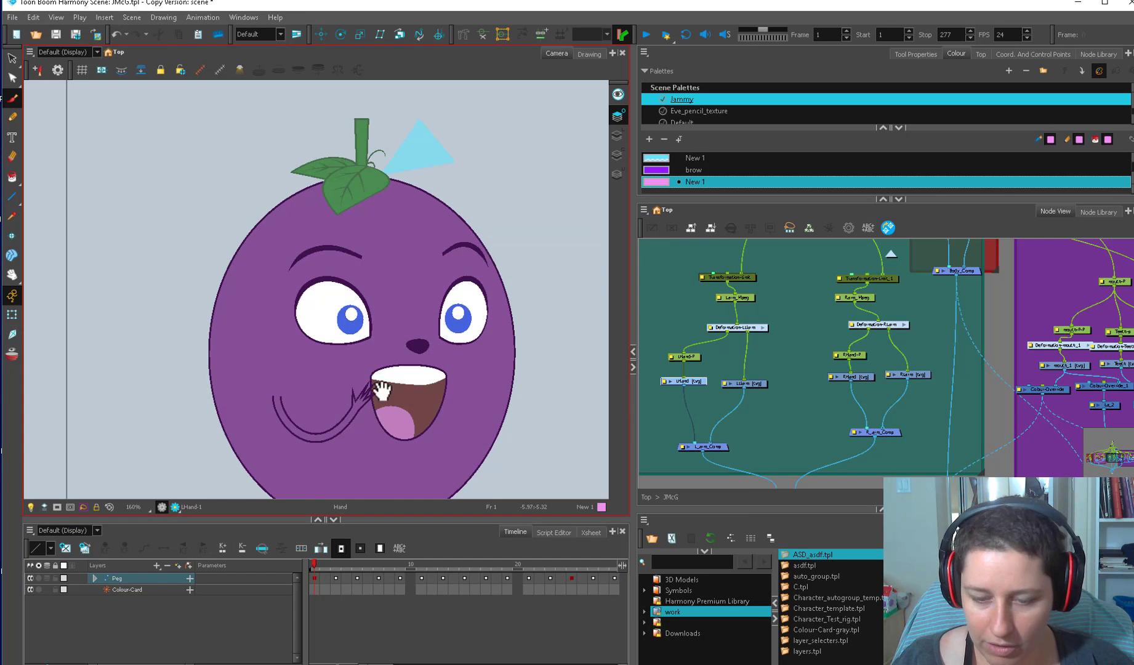
scroll(382, 391, up, 5)
key(alt+s)
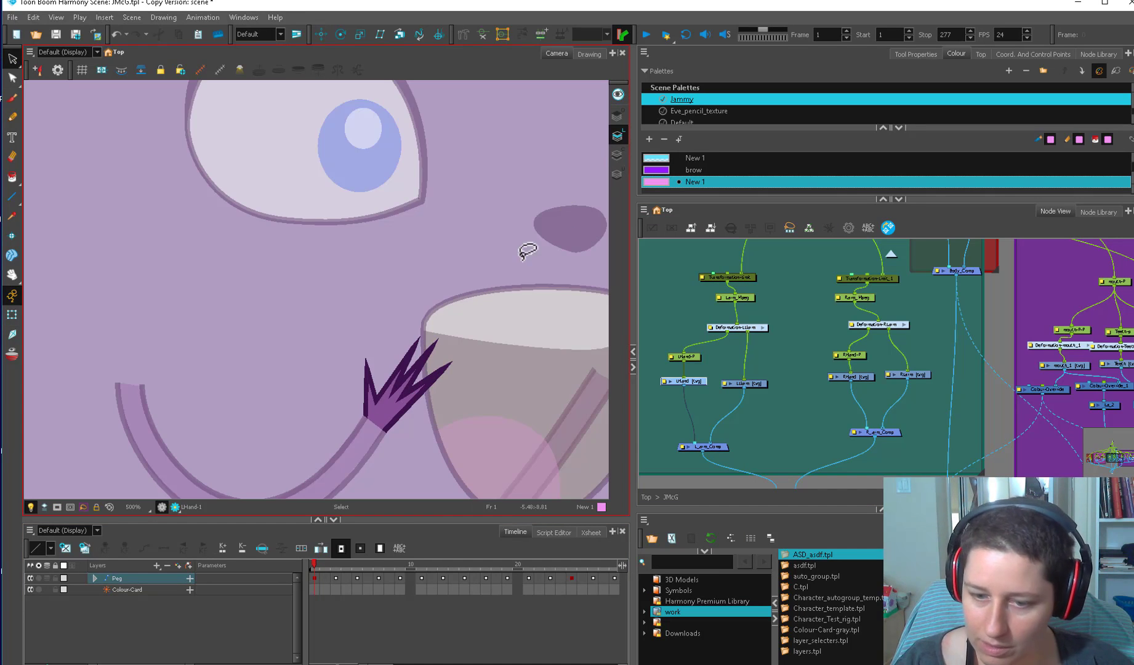
key(ctrl+a)
key(Escape)
key(alt+v)
key(space)
drag(413, 419, 400, 364)
key(2)
key(2)
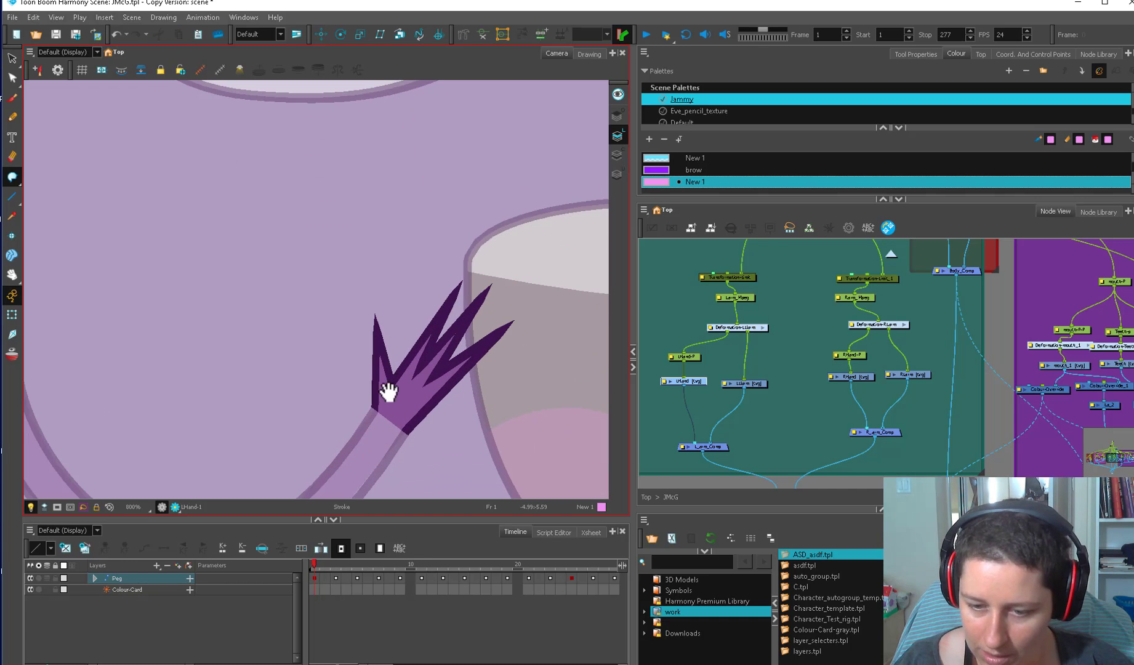
mouse_move(385, 419)
mouse_down()
mouse_move(383, 374)
mouse_move(388, 399)
mouse_move(433, 337)
mouse_move(454, 338)
mouse_up()
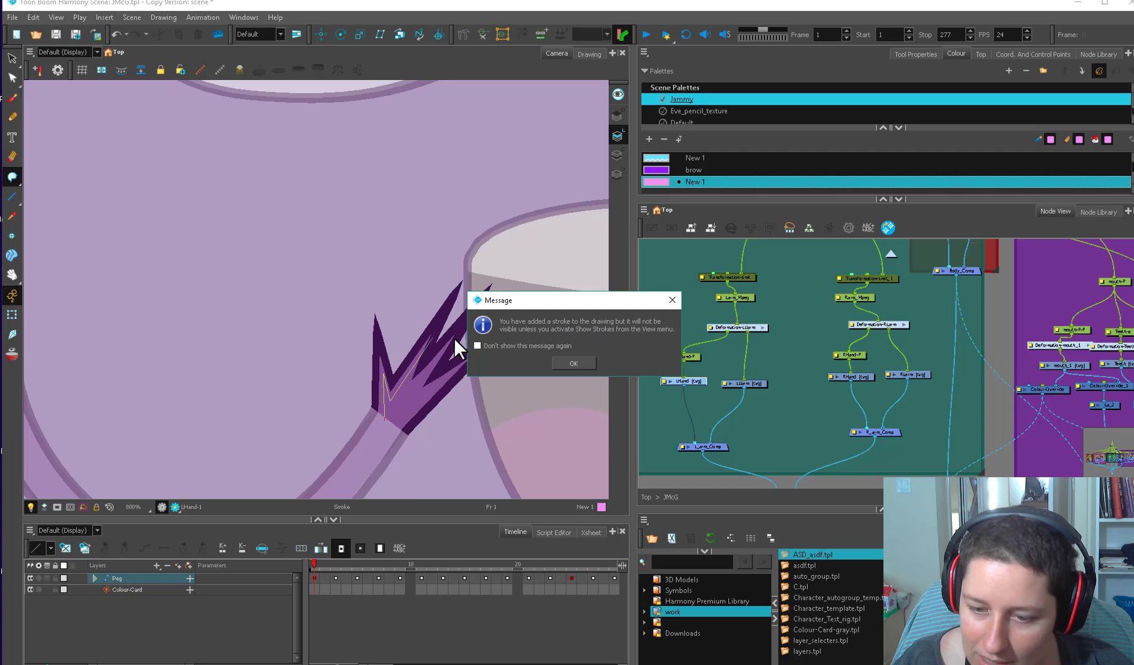
click(554, 363)
key(2)
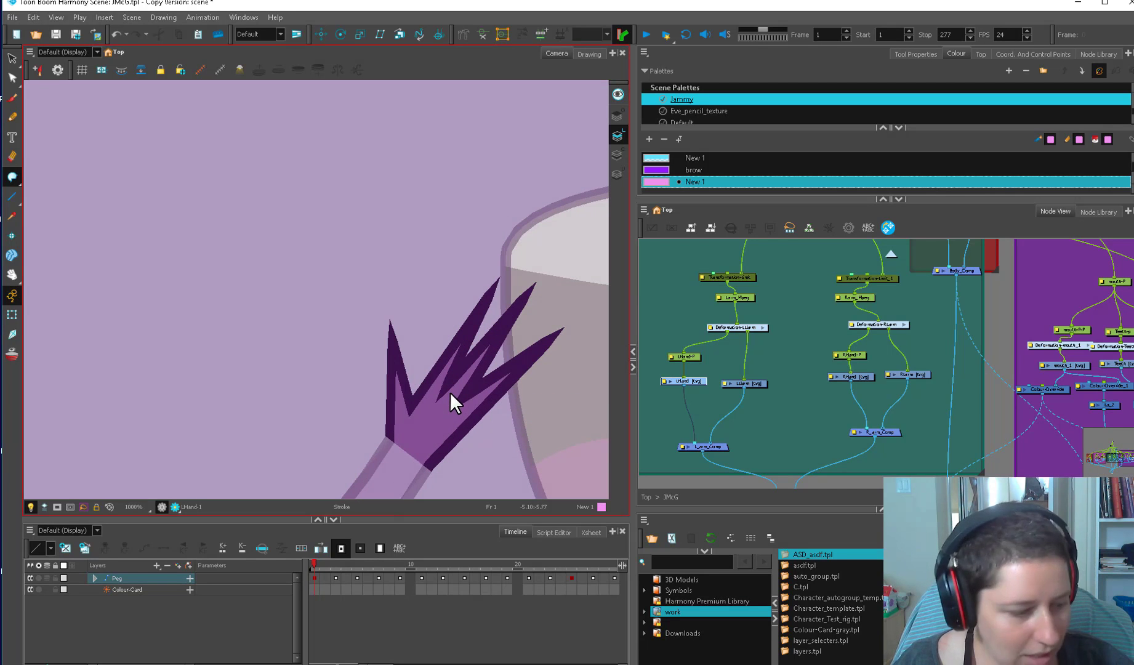
key(k)
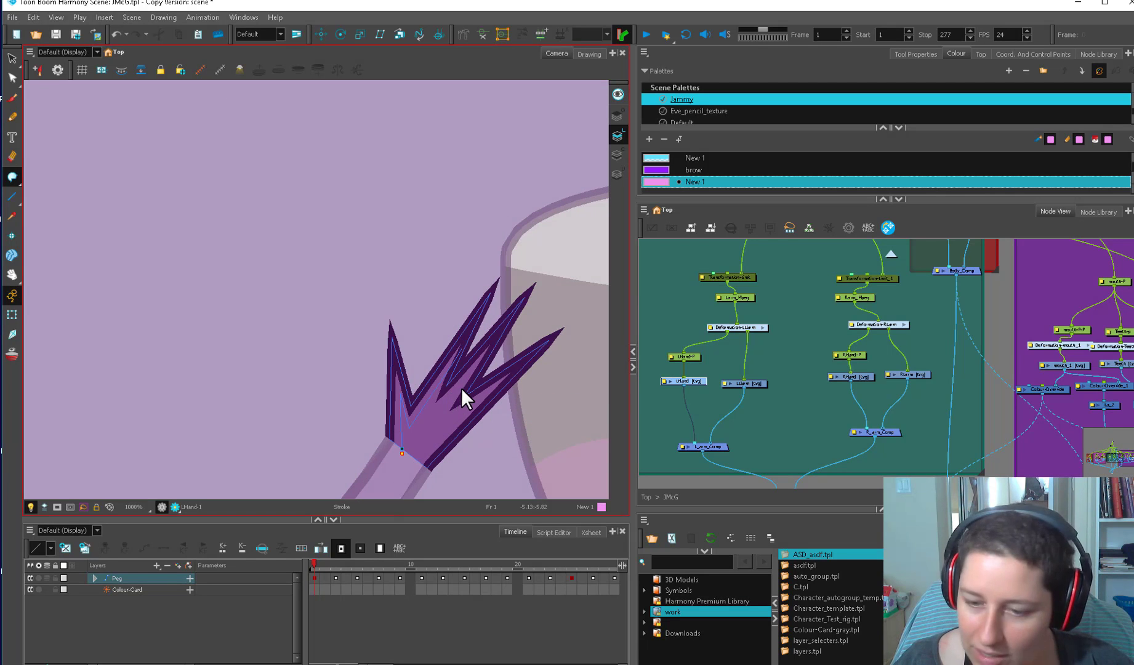
- Reshape the highlight stroke with the Contour Editor, fill its area with the new pink, and adjust its point at the wrist
key(alt+q)
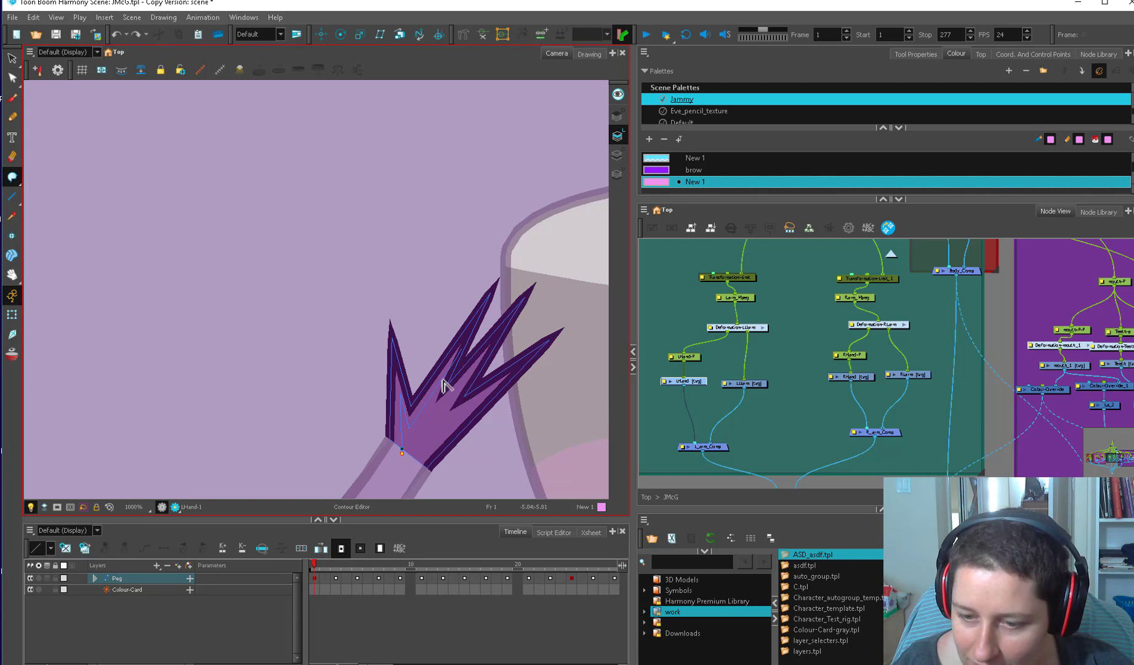
click(463, 353)
drag(462, 349, 475, 329)
key(alt+i)
click(398, 429)
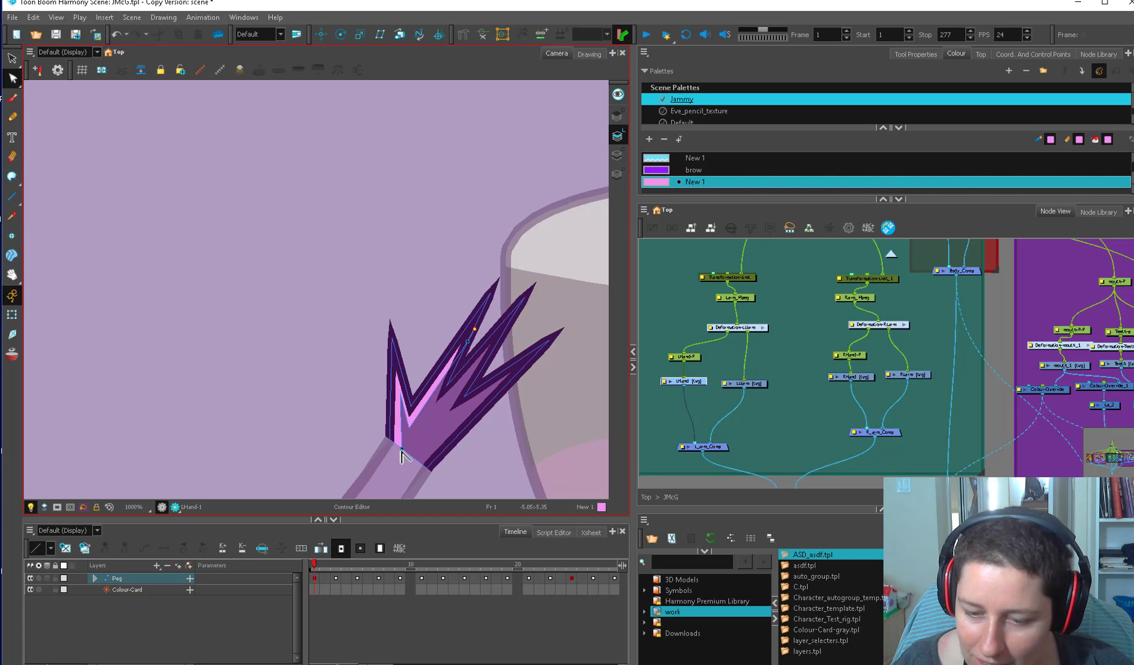
key(alt+q)
click(404, 454)
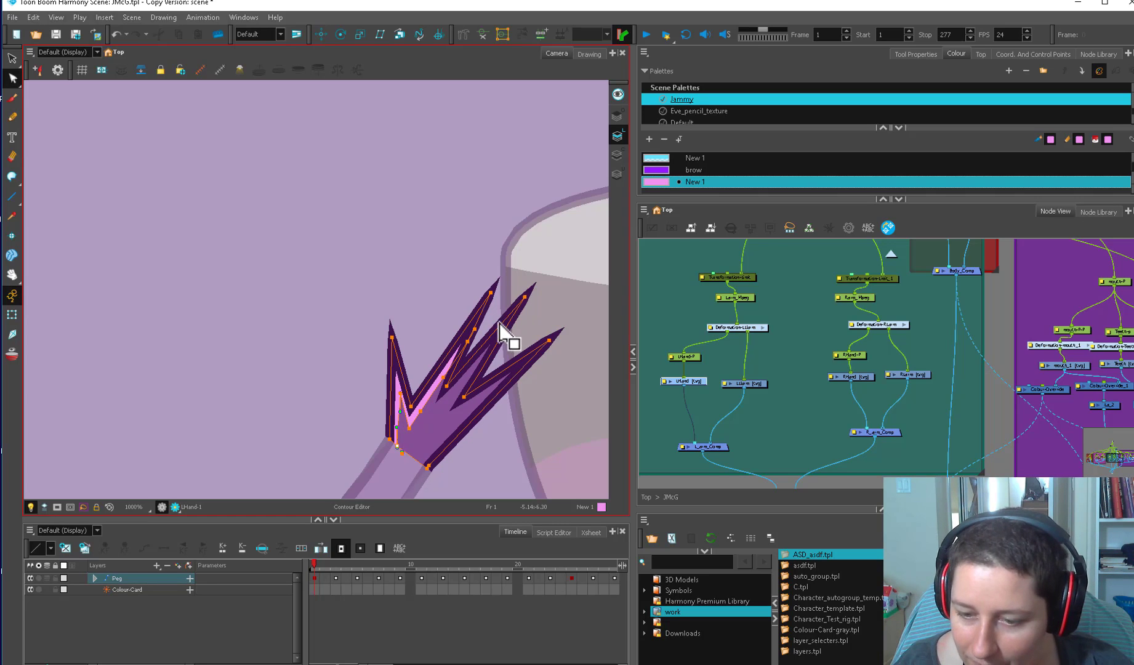
- Draw highlight strokes between the left hand's remaining fingers and fill the enclosed areas with the pink swatch
key(alt+b)
key(alt+v)
drag(439, 402, 513, 324)
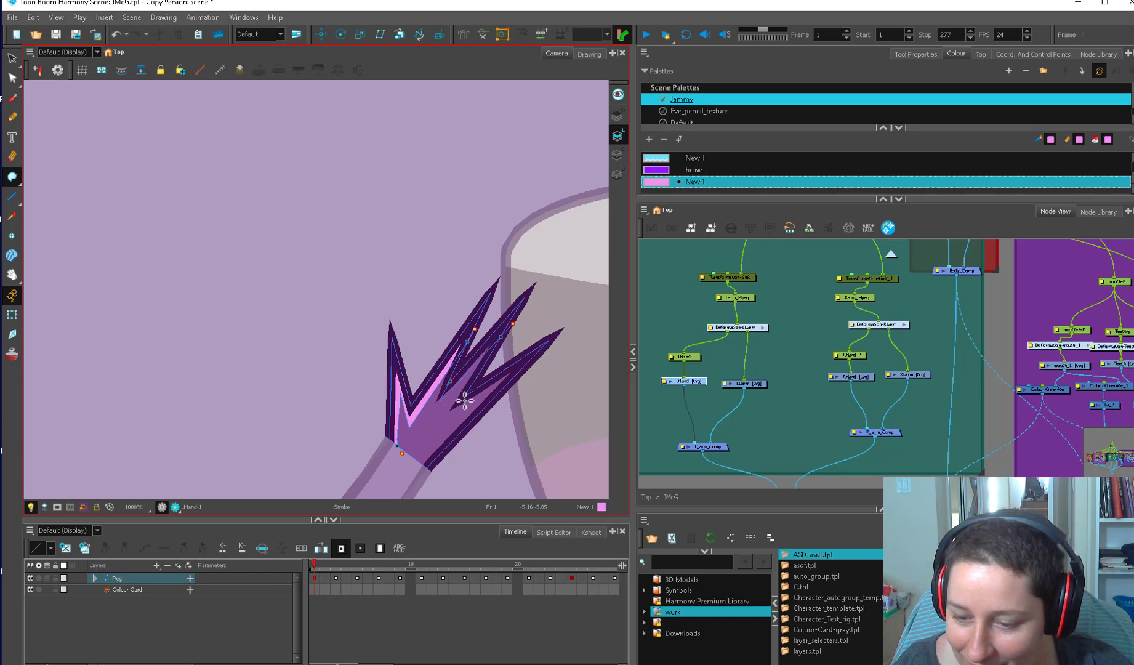
drag(468, 392, 528, 367)
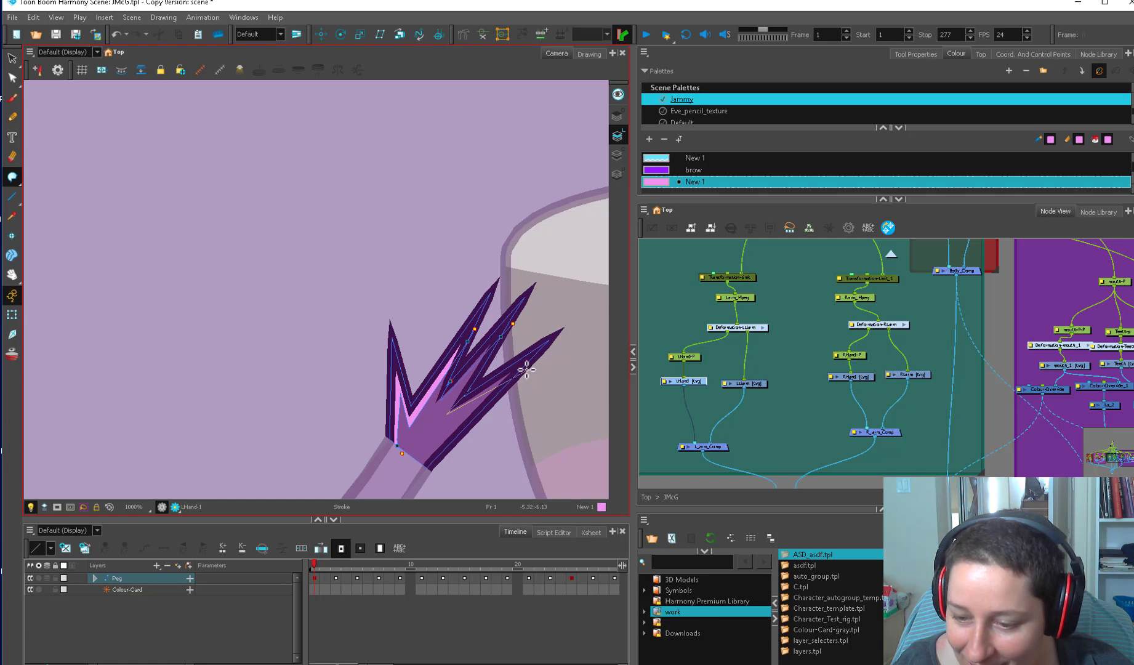
click(459, 383)
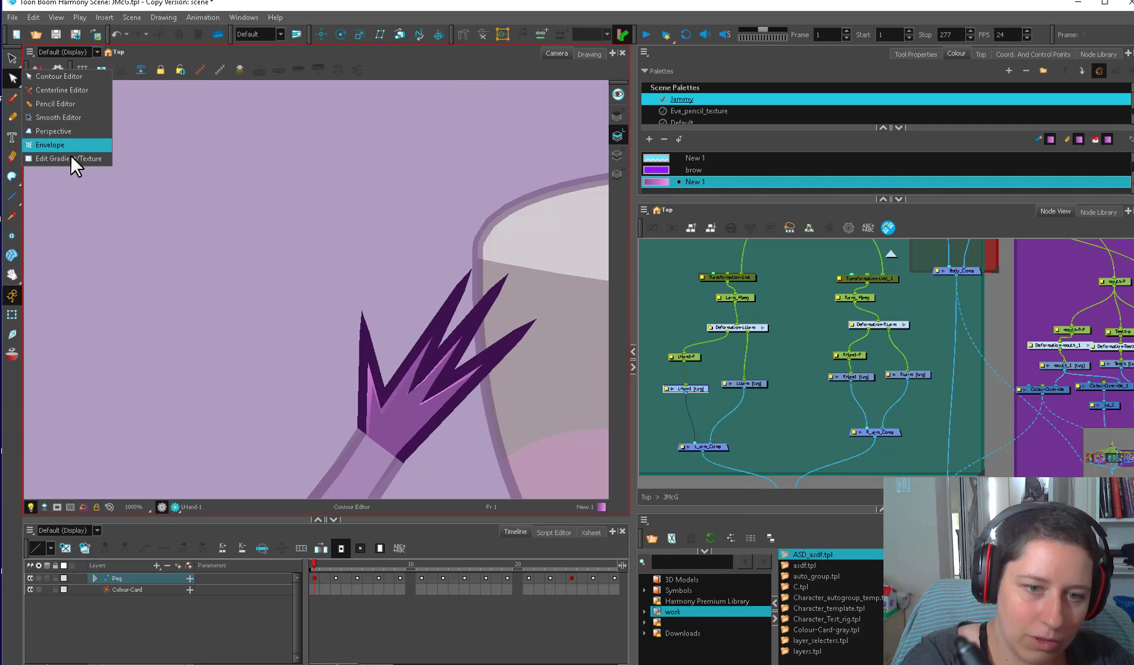
- Adjust the gradient's placement in the left hand's first highlight with the Edit Gradient/Texture tool
click(70, 154)
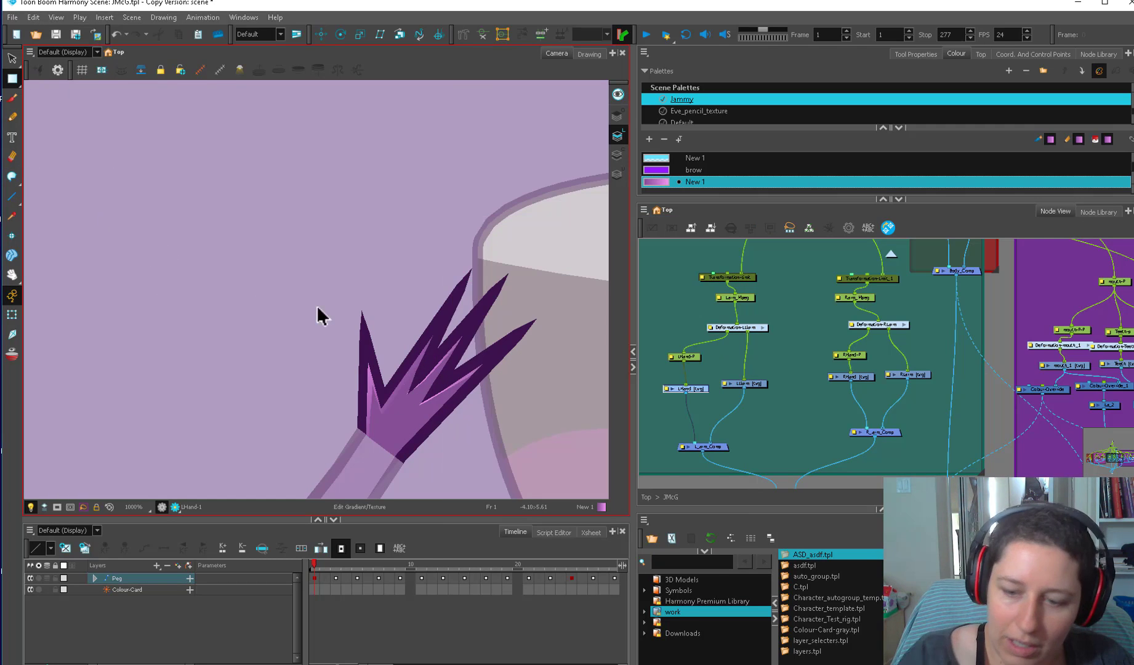
click(403, 387)
scroll(405, 375, up, 1)
drag(362, 314, 387, 333)
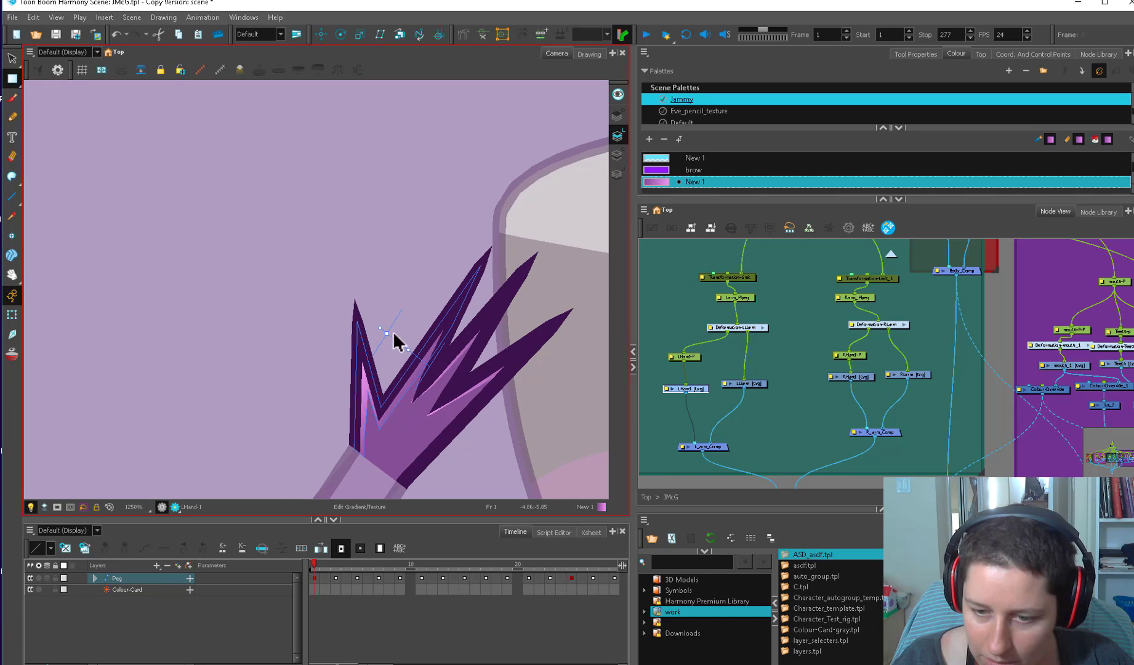
- Render the character's preview and examine the arm and hand highlights close up
key(alt+i)
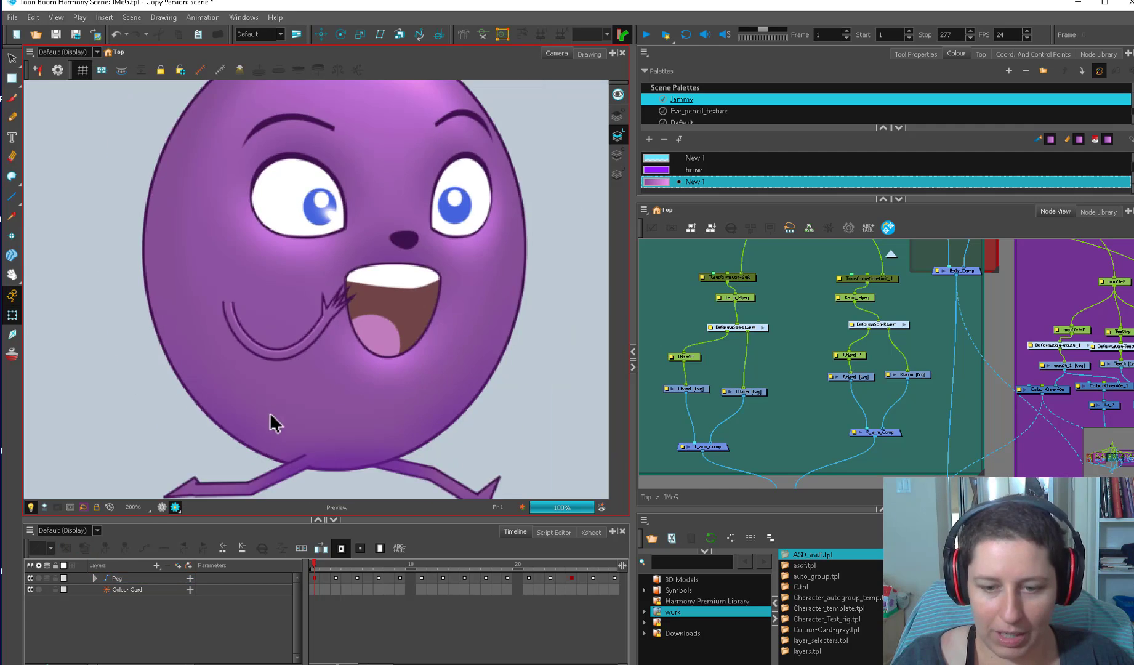
key(1)
key(2)
key(2)
key(2)
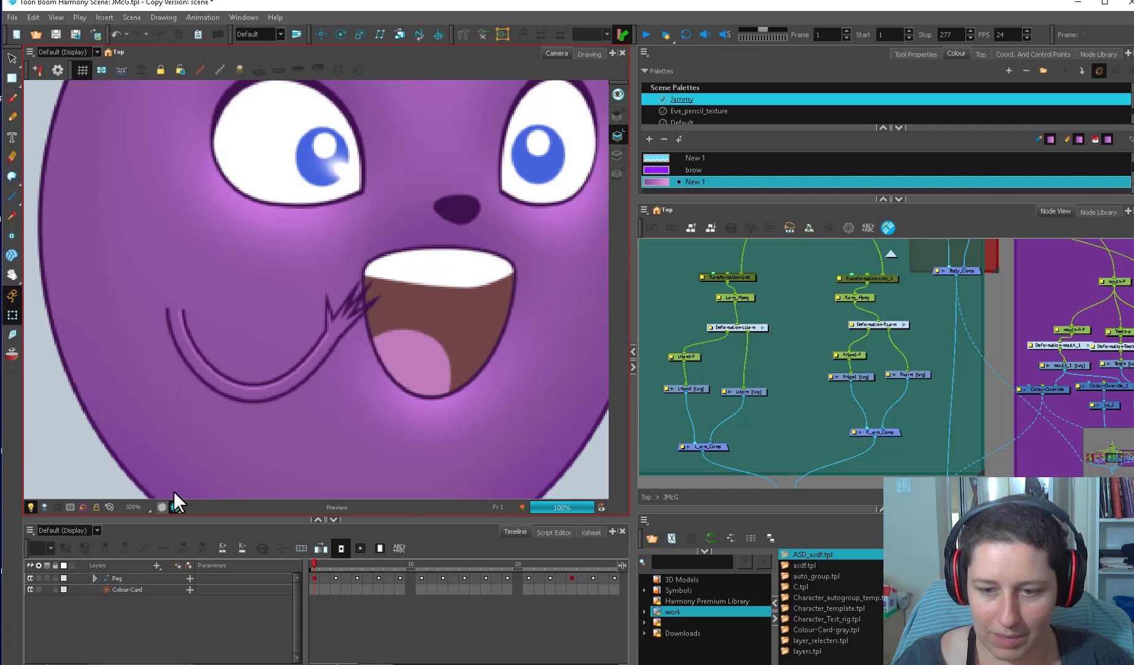
click(162, 508)
- Add another swatch to the Jammy palette and make it a solid pink with RGB 237, 145, 240
key(2)
key(2)
key(2)
click(649, 140)
double_click(656, 182)
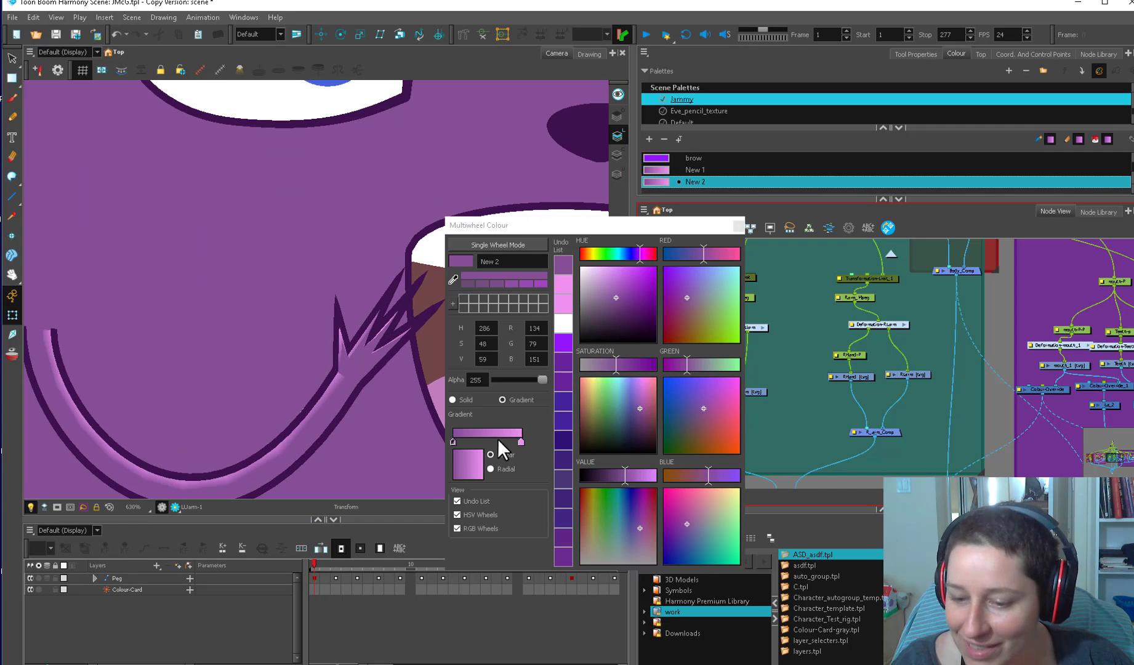
click(462, 398)
click(582, 280)
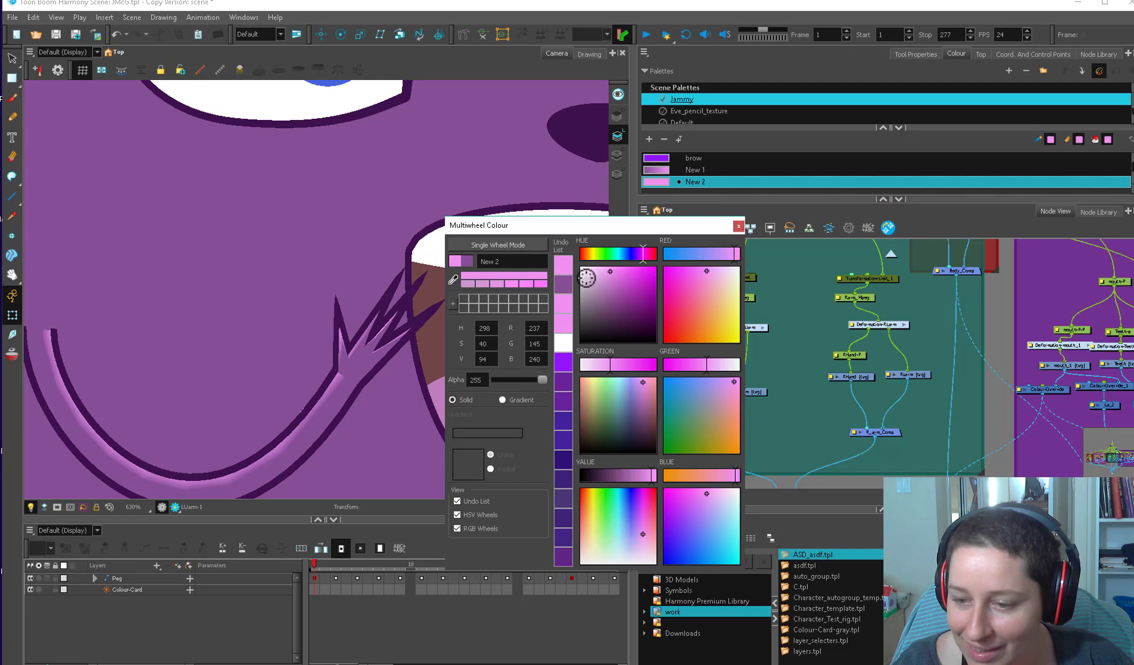
click(738, 226)
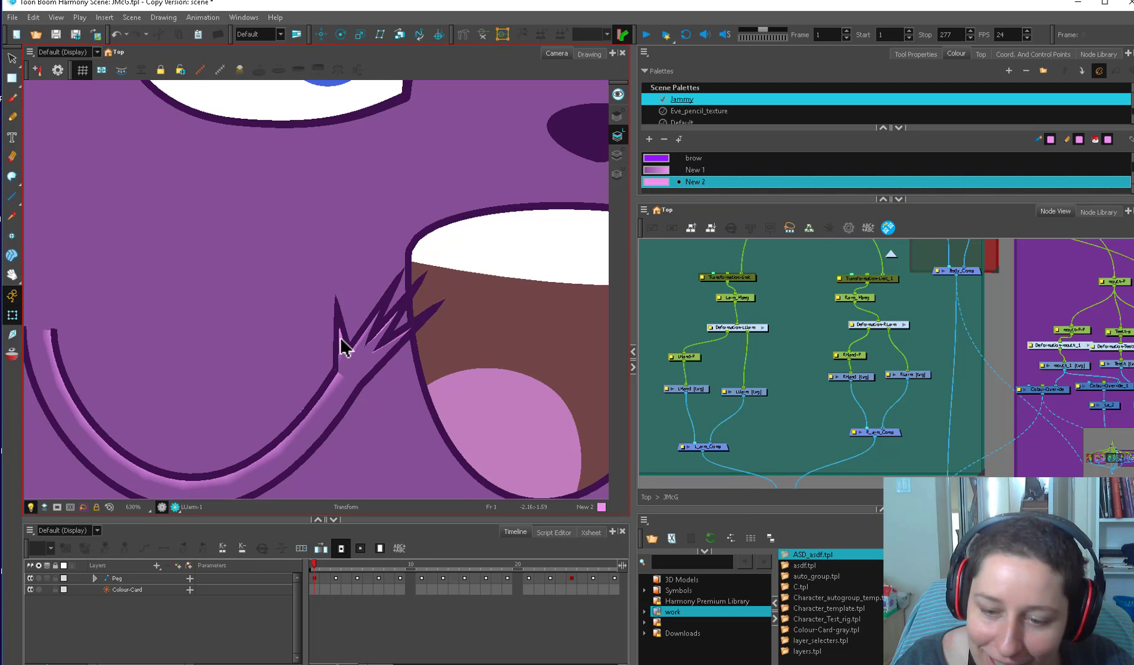
- Render the whole character and inspect the pink stop of the New 1 gradient swatch
scroll(344, 345, down, 4)
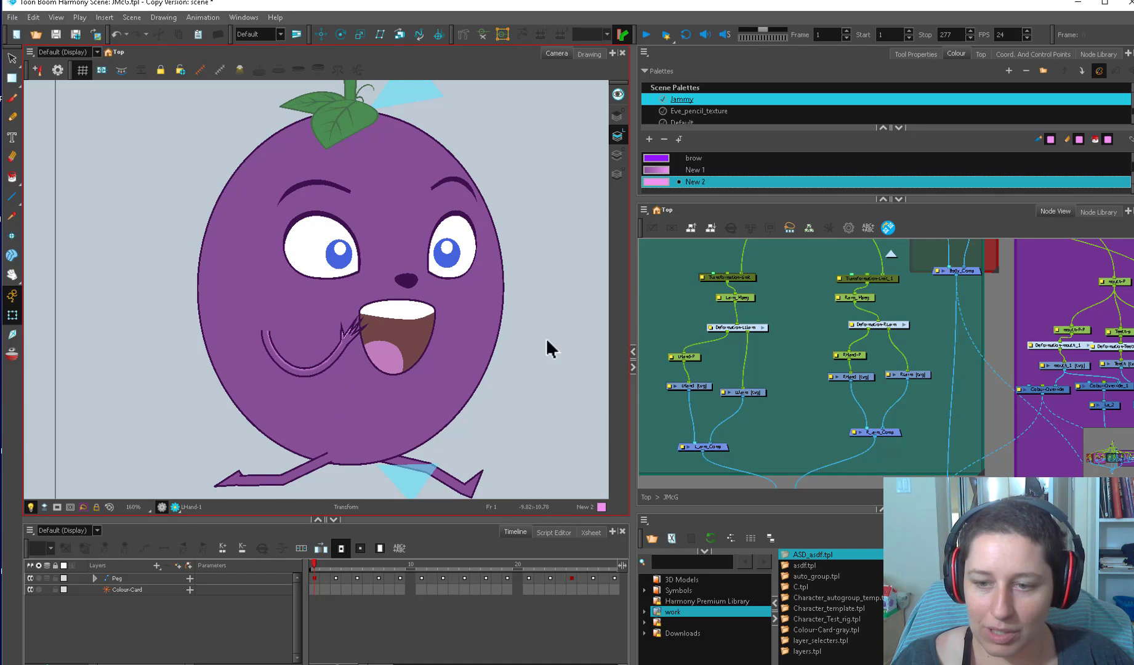
click(175, 507)
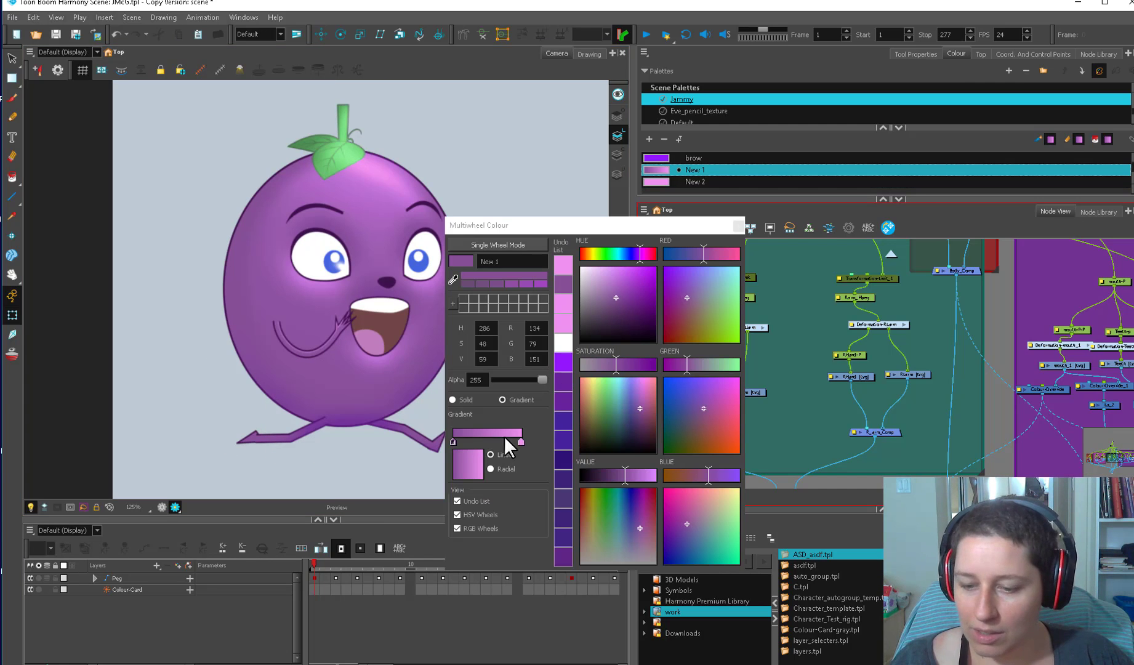
click(519, 441)
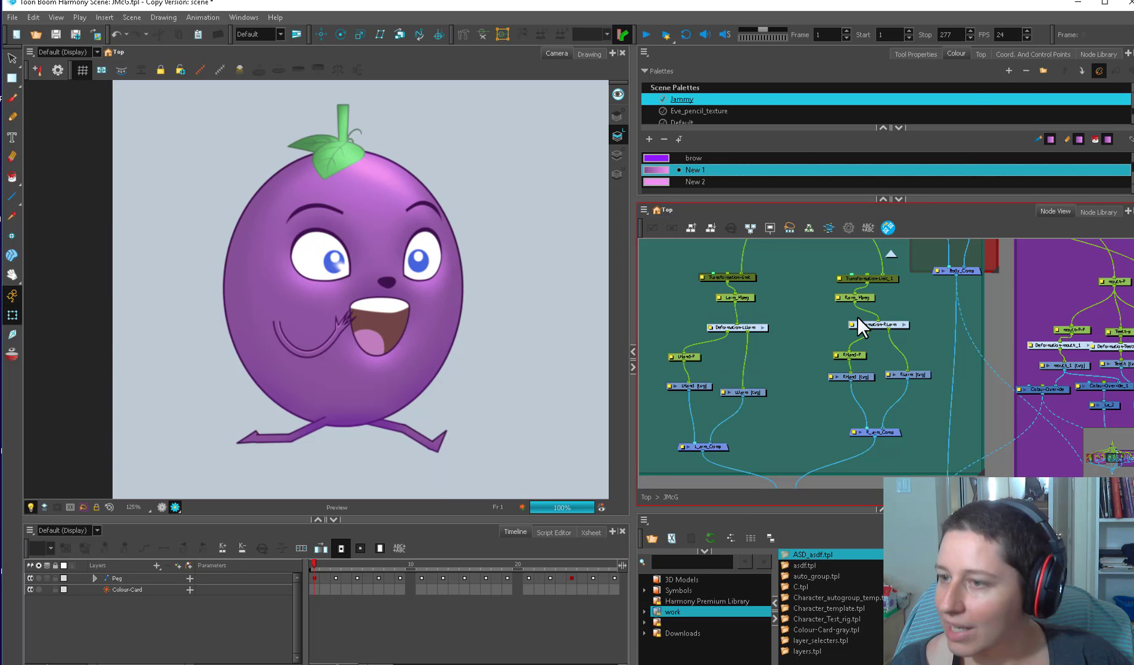
- Add an Apply-Peg-Transformation node between the left arm composite and the arms composite, and give it a parent peg
click(1094, 53)
text(appl)
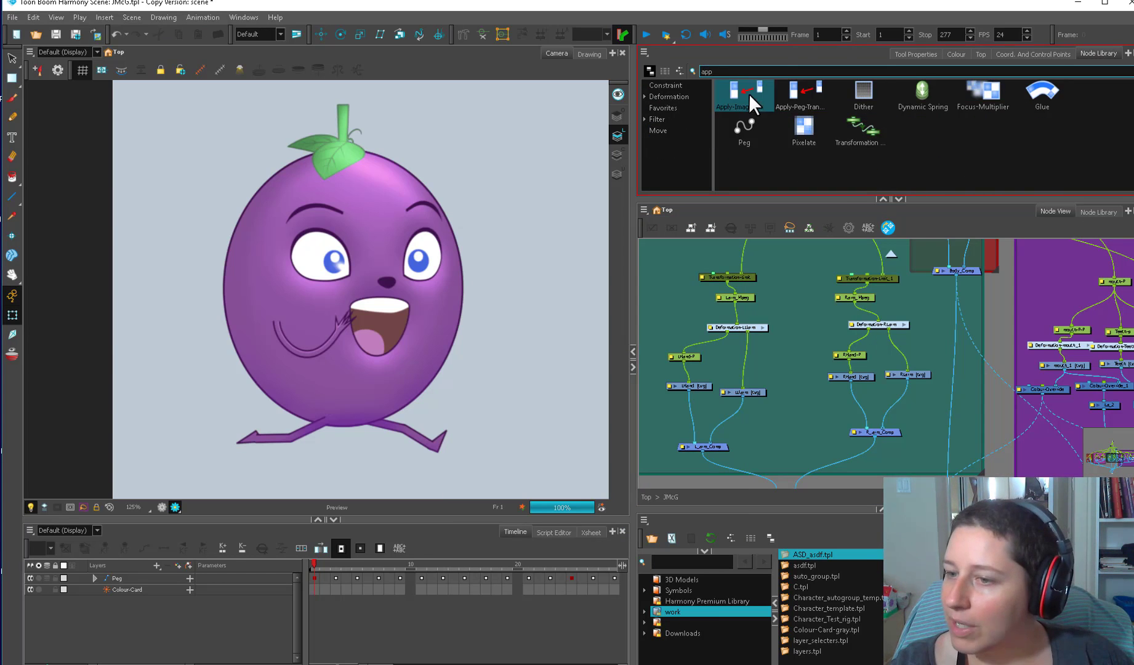
key(BackSpace)
drag(801, 95, 757, 378)
drag(780, 427, 778, 390)
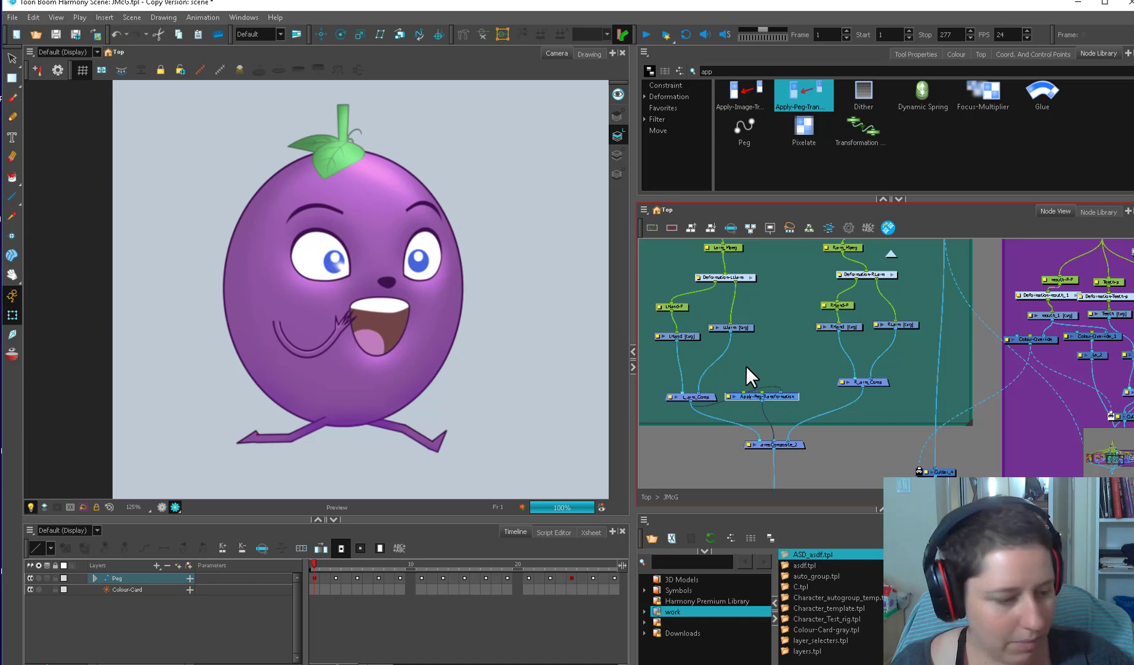
key(ctrl+p)
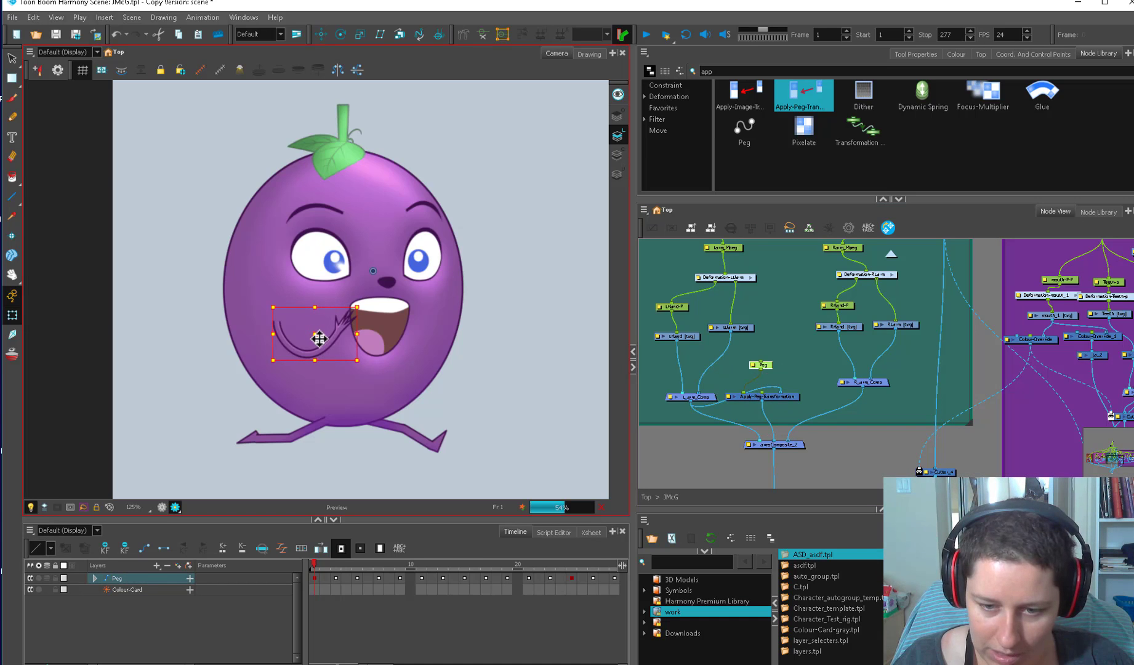
- Move the new peg's pivot to the left shoulder and rotate the duplicate arm slightly downward
drag(373, 271, 277, 325)
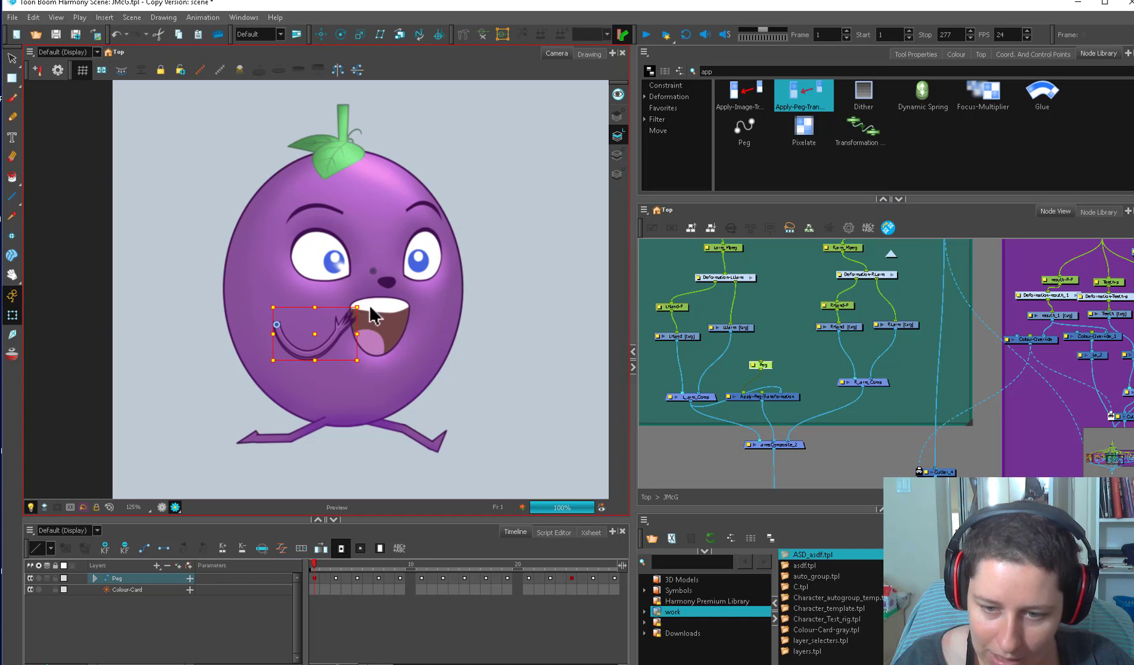
mouse_move(362, 299)
mouse_down()
mouse_move(352, 340)
mouse_move(355, 314)
mouse_up()
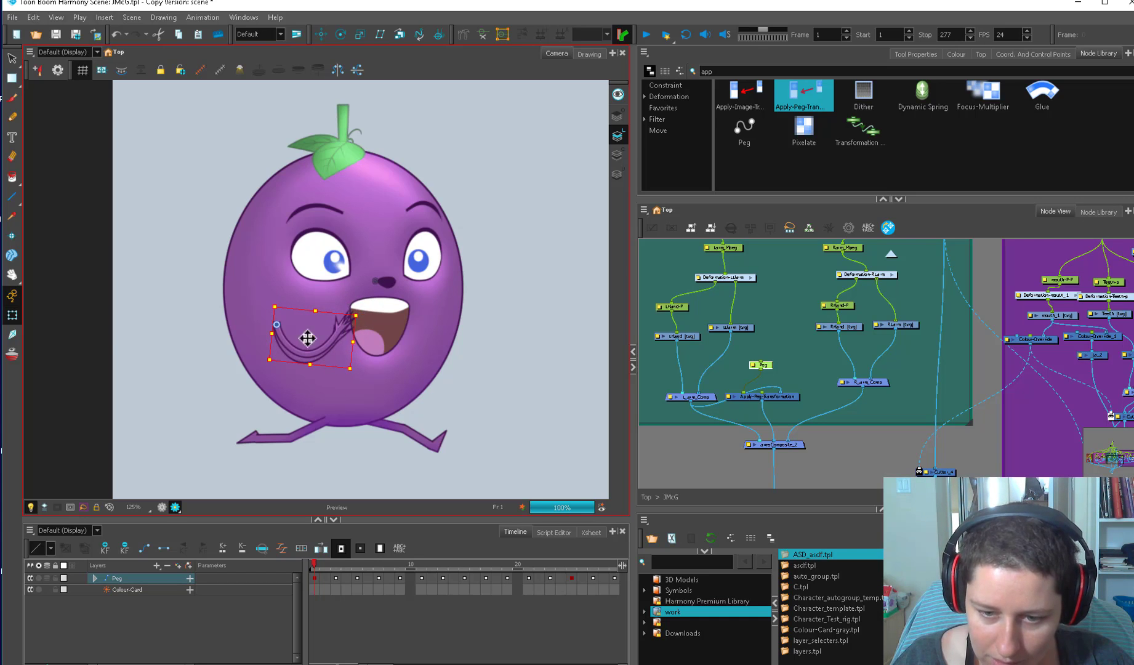
click(667, 369)
key(2)
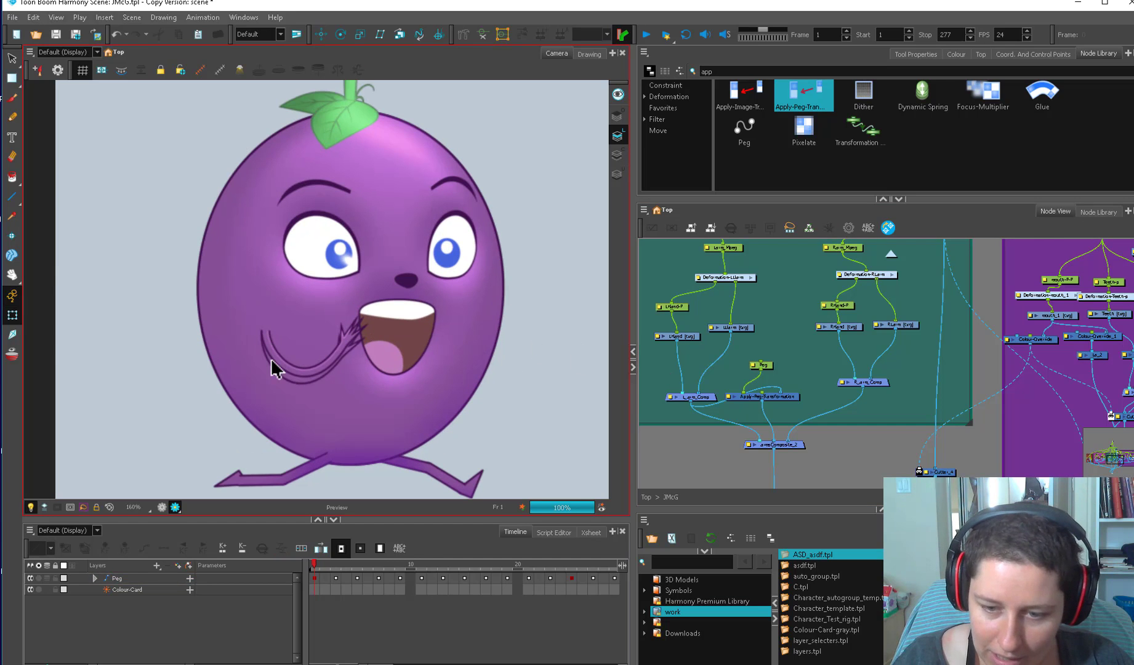
- Rearrange the Body_Comp and Cutter_4 nodes and make a second connection from Cutter_4 to torso_Composite_3
key(1)
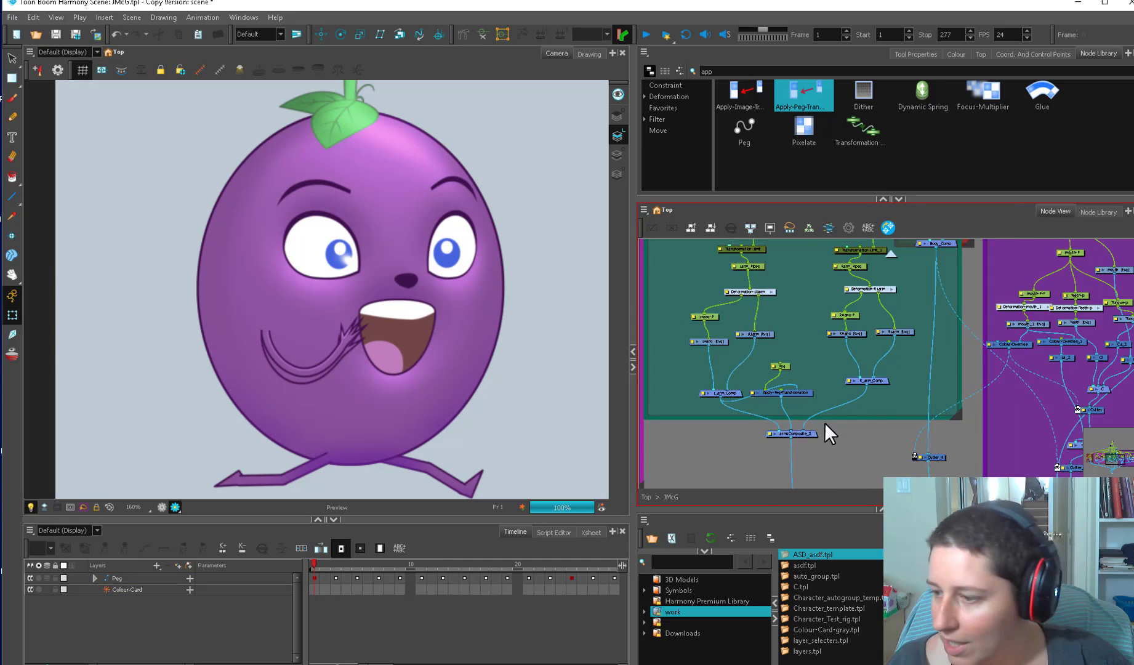
key(1)
key(1)
key(1)
drag(822, 430, 728, 406)
key(2)
drag(793, 392, 780, 309)
key(2)
key(2)
key(2)
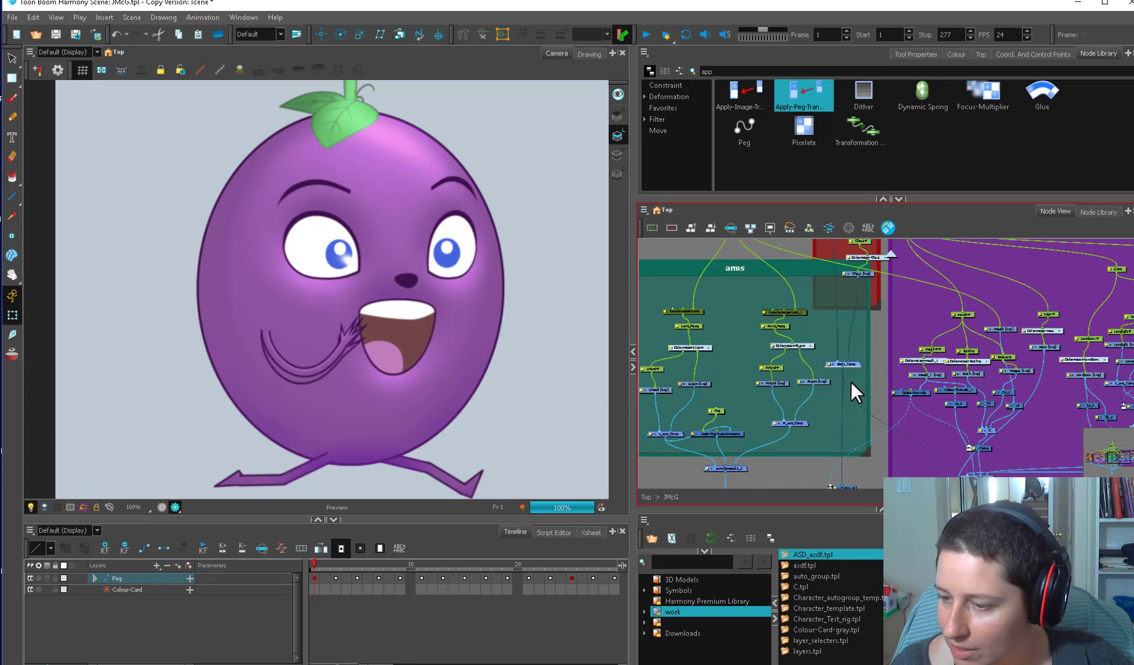
key(2)
drag(851, 381, 807, 337)
drag(803, 336, 811, 343)
click(797, 438)
drag(799, 417, 794, 379)
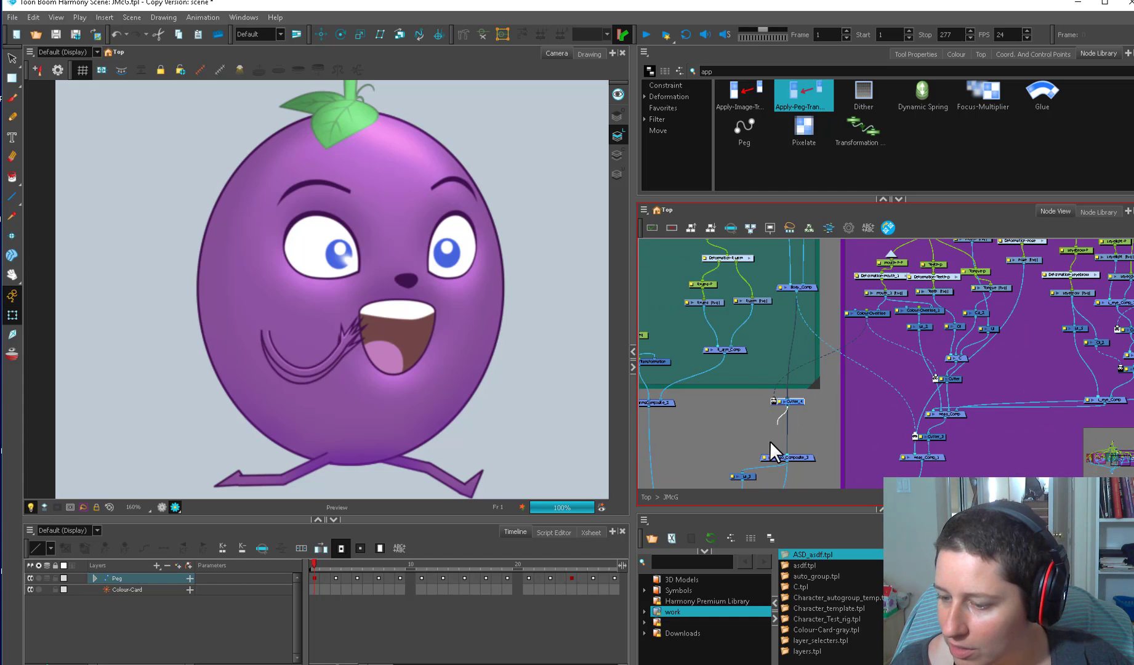
drag(770, 441, 774, 456)
drag(796, 404, 799, 402)
- Insert a Colour-Scale node on the second connection between Cutter_4 and torso_Composite_3 and set its Value to 0.8
double_click(728, 73)
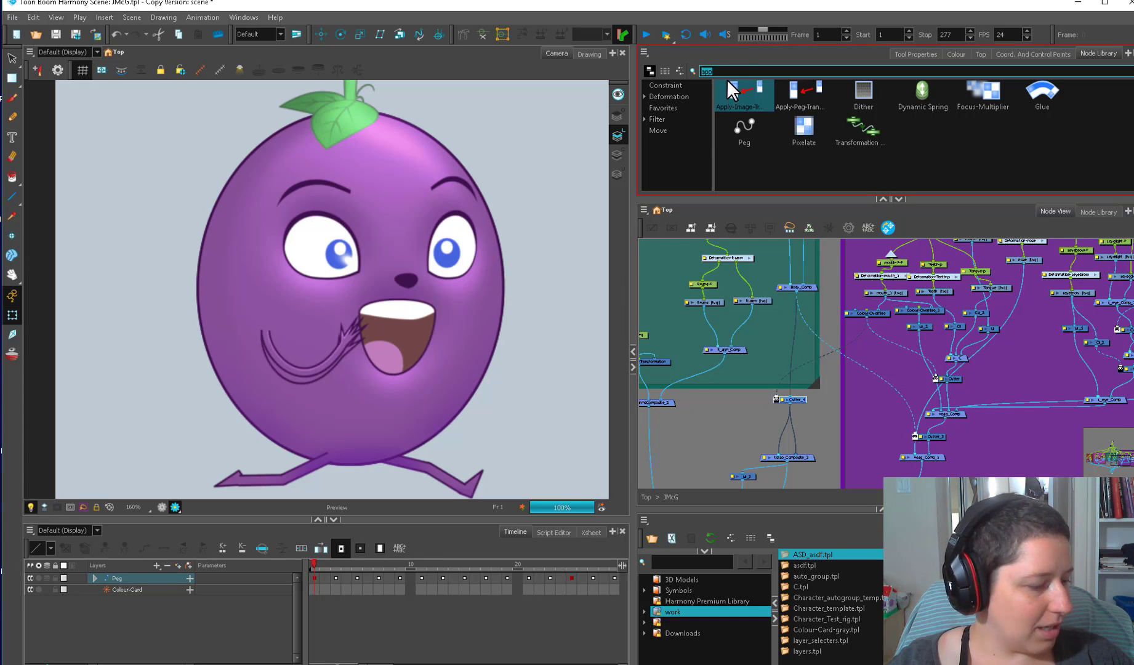
text(col)
drag(863, 128, 763, 439)
double_click(763, 438)
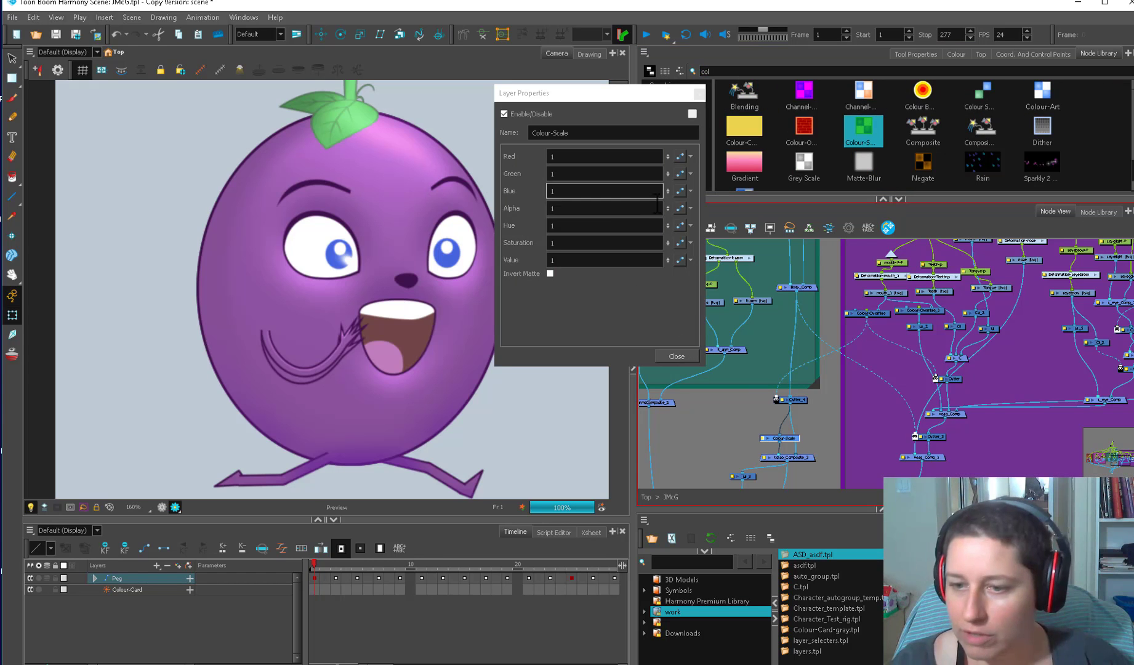
double_click(550, 260)
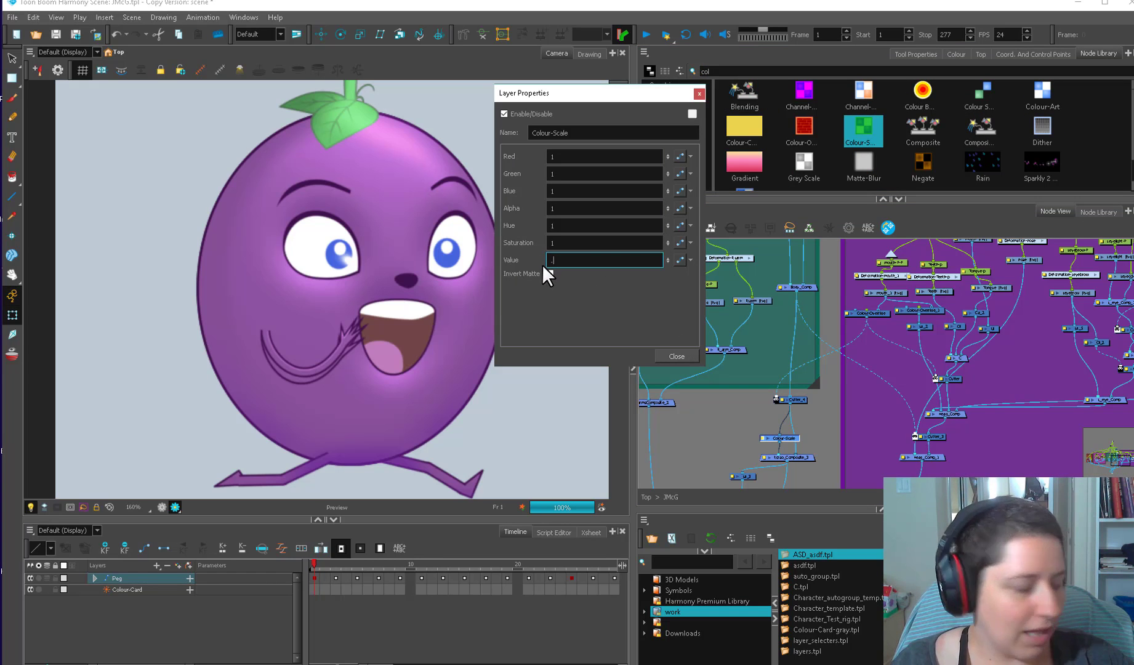
text(.8)
key(Return)
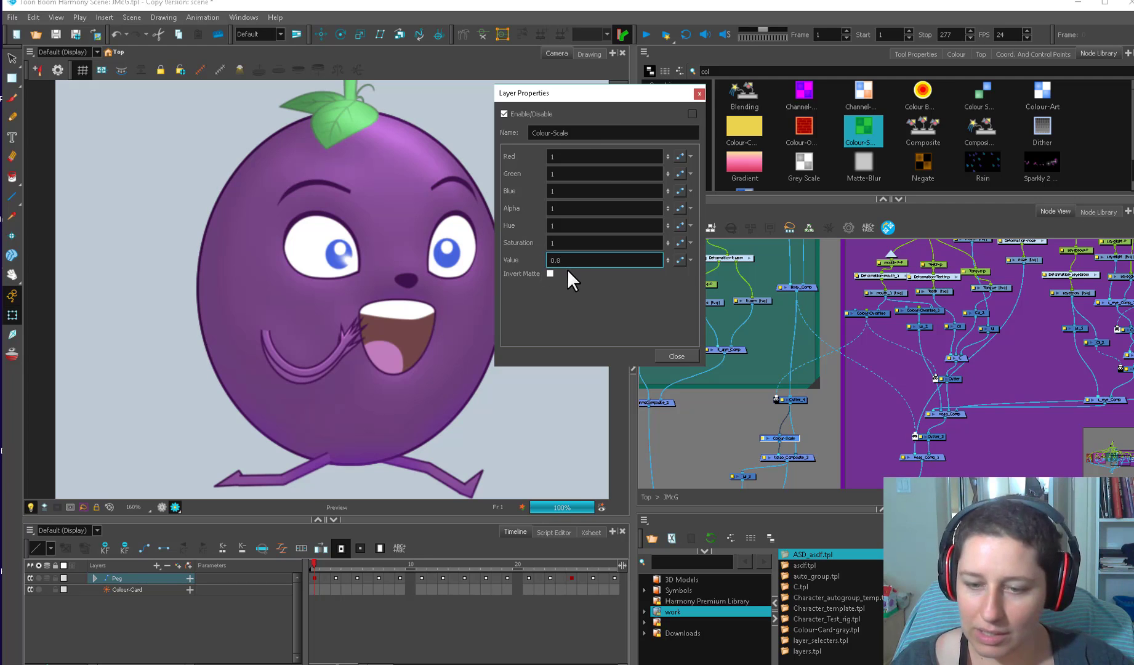
- Try adding a Cutter node between the Colour-Scale node and torso_Composite_3
drag(763, 438, 802, 433)
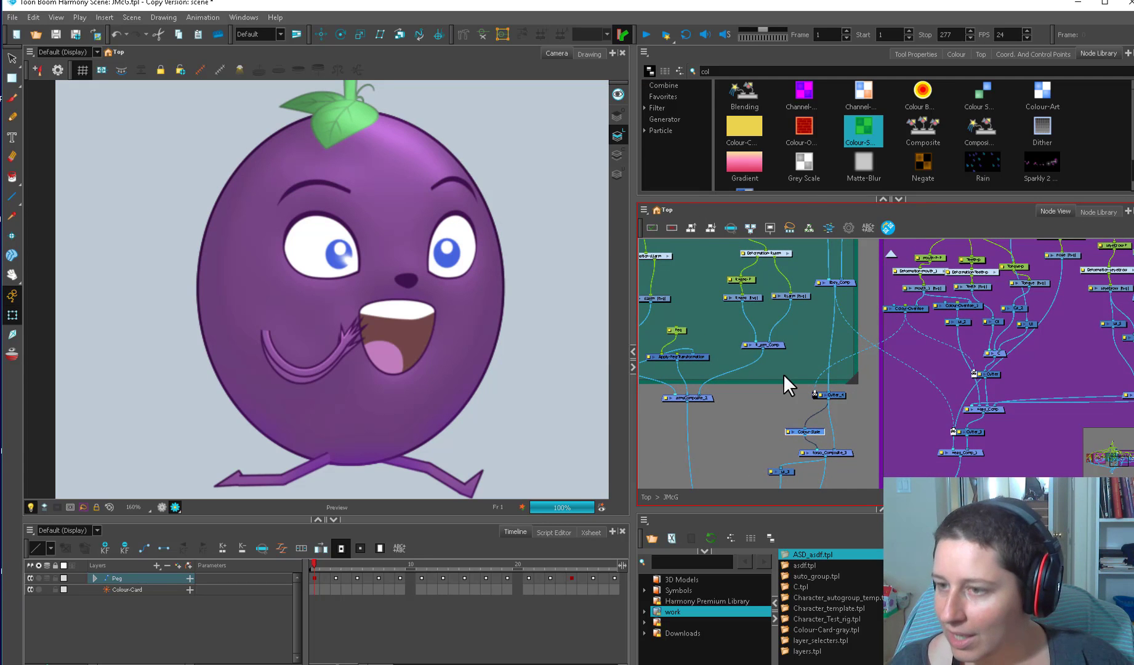
drag(728, 72, 693, 77)
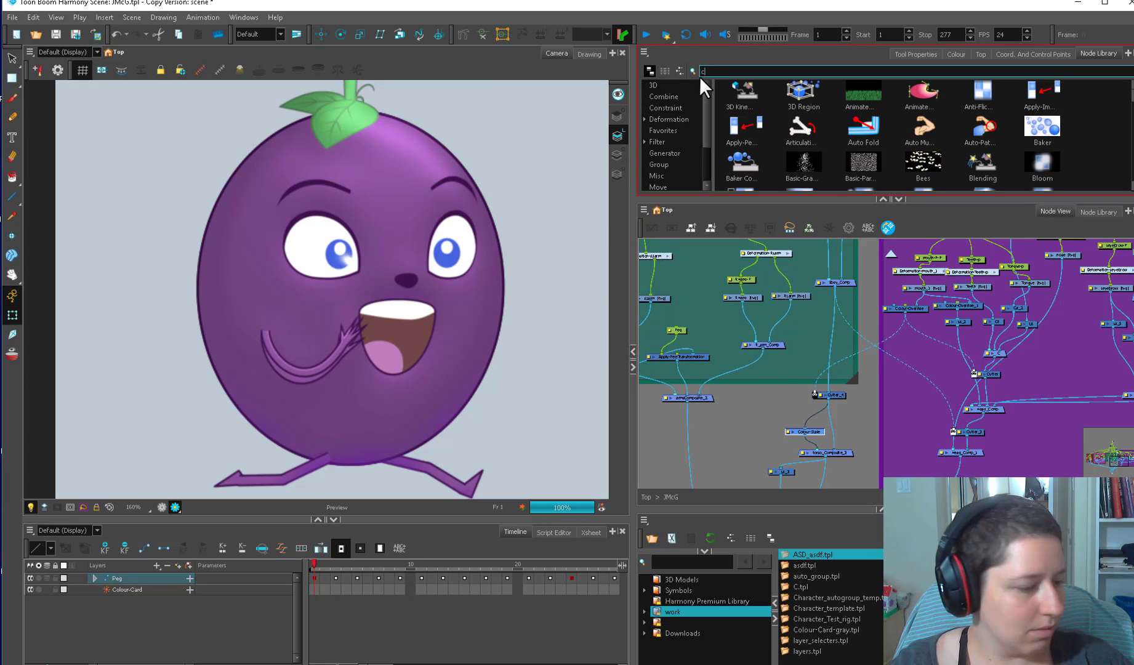
text(cutt)
drag(803, 437, 780, 434)
scroll(800, 431, up, 1)
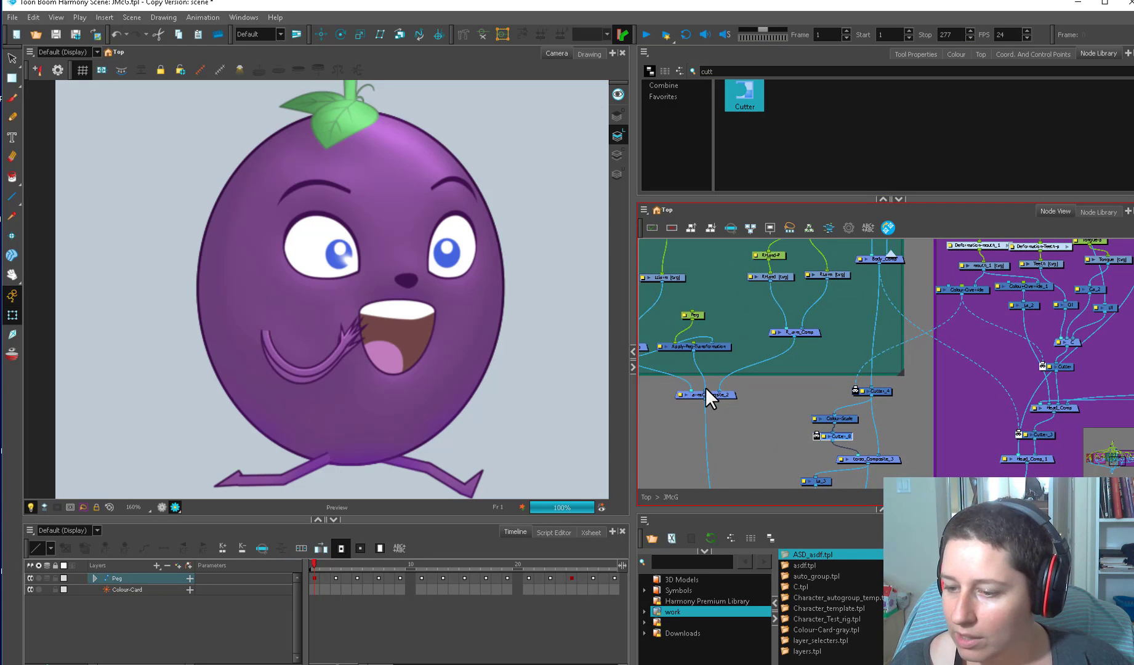
- Connect the Apply-Peg-Transformation output to the Colour-Scale node's matte port and remove the extra Cutter node
drag(712, 352, 835, 436)
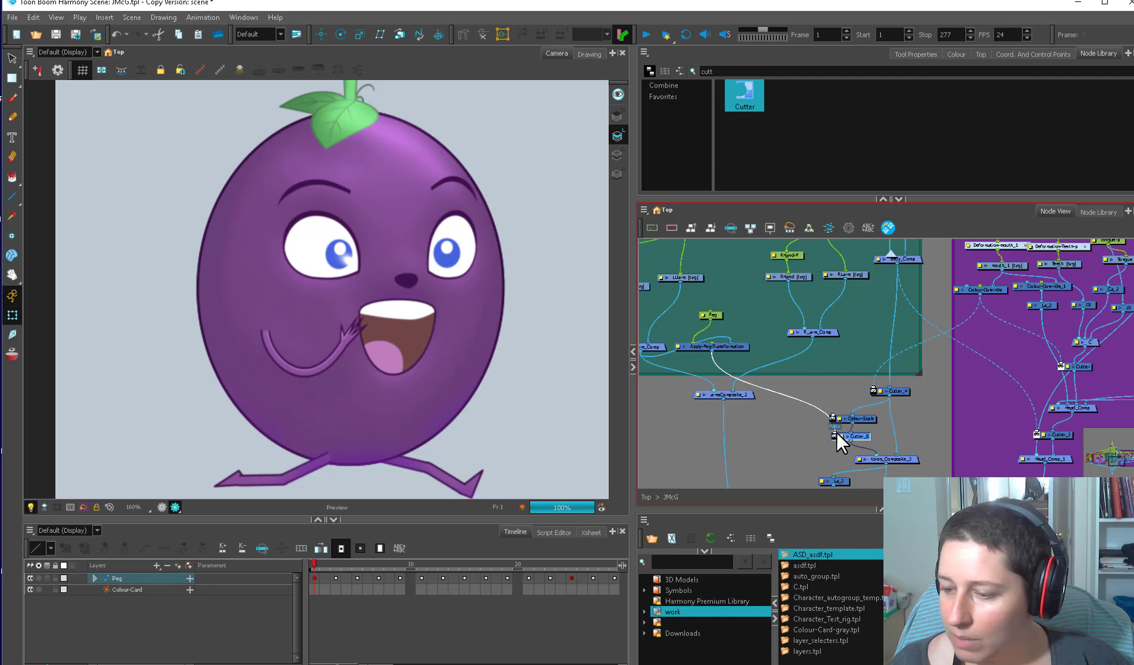
scroll(825, 437, up, 2)
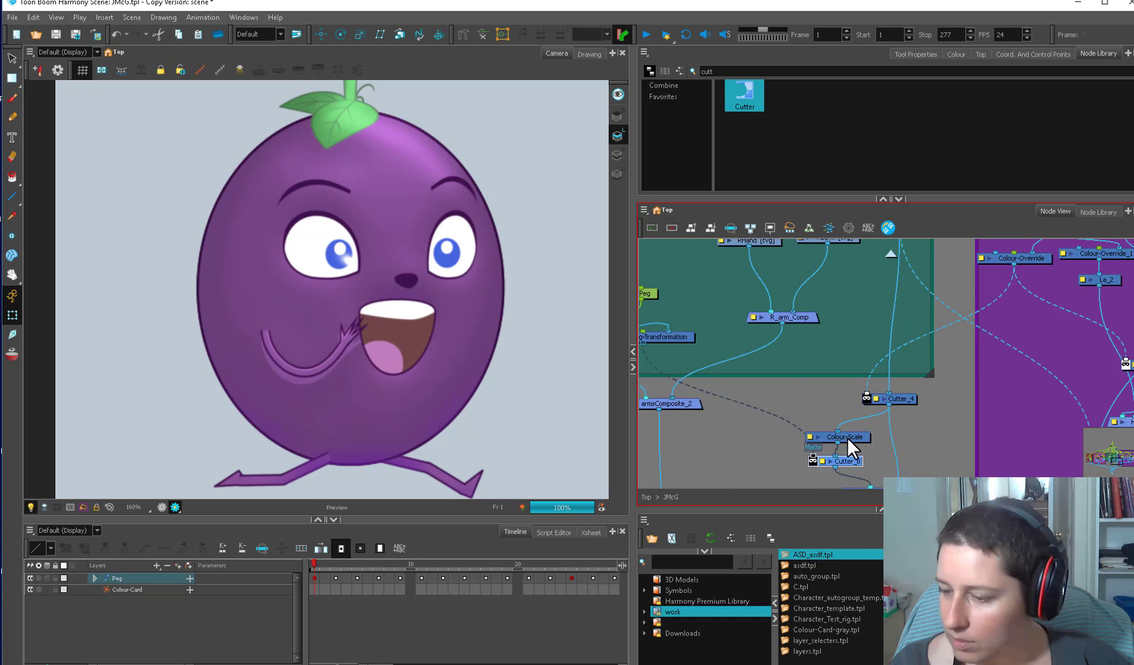
drag(811, 444, 812, 445)
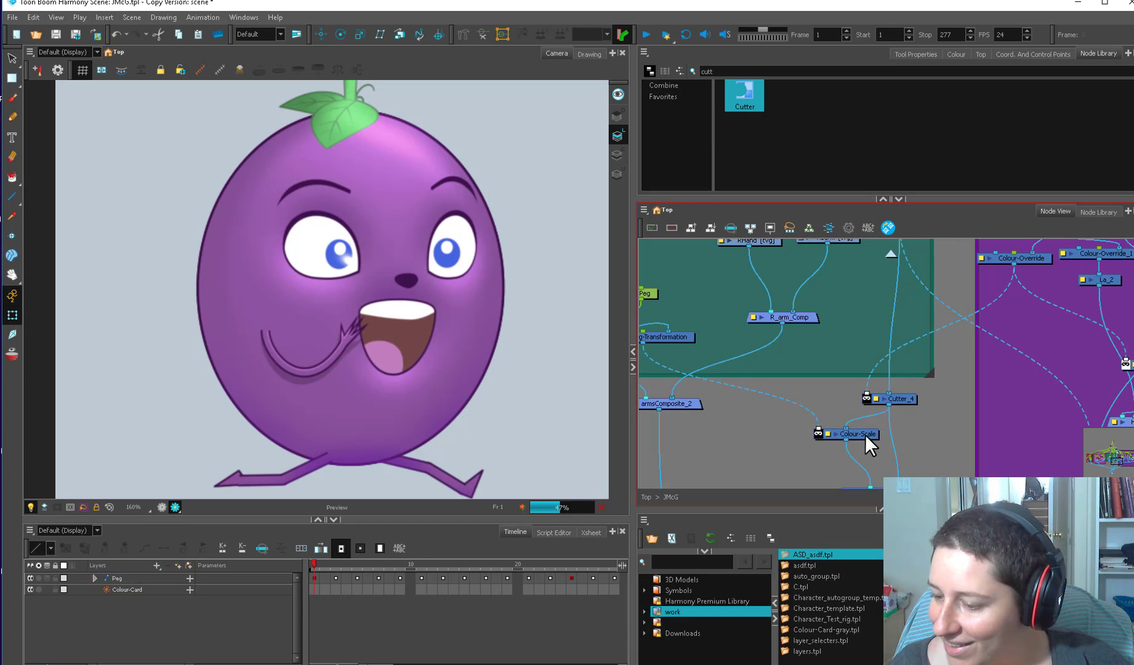
scroll(836, 451, up, 1)
scroll(835, 451, up, 2)
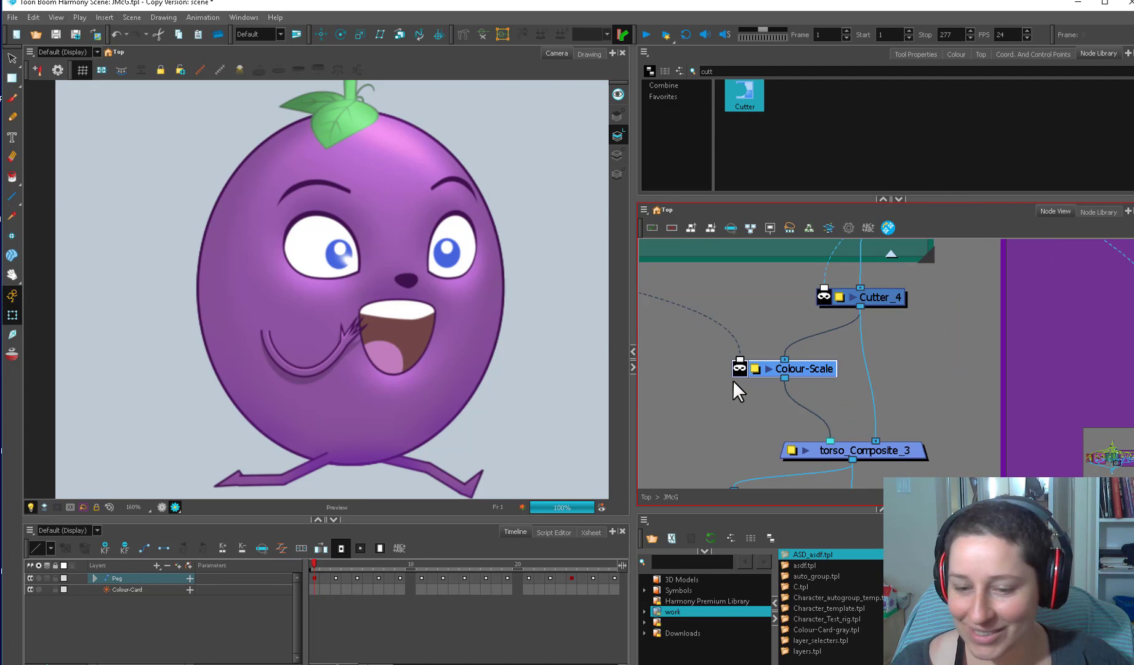
- Fit the whole character in view, leave the render preview, and go to frame 11
key(shift+z)
drag(459, 388, 464, 395)
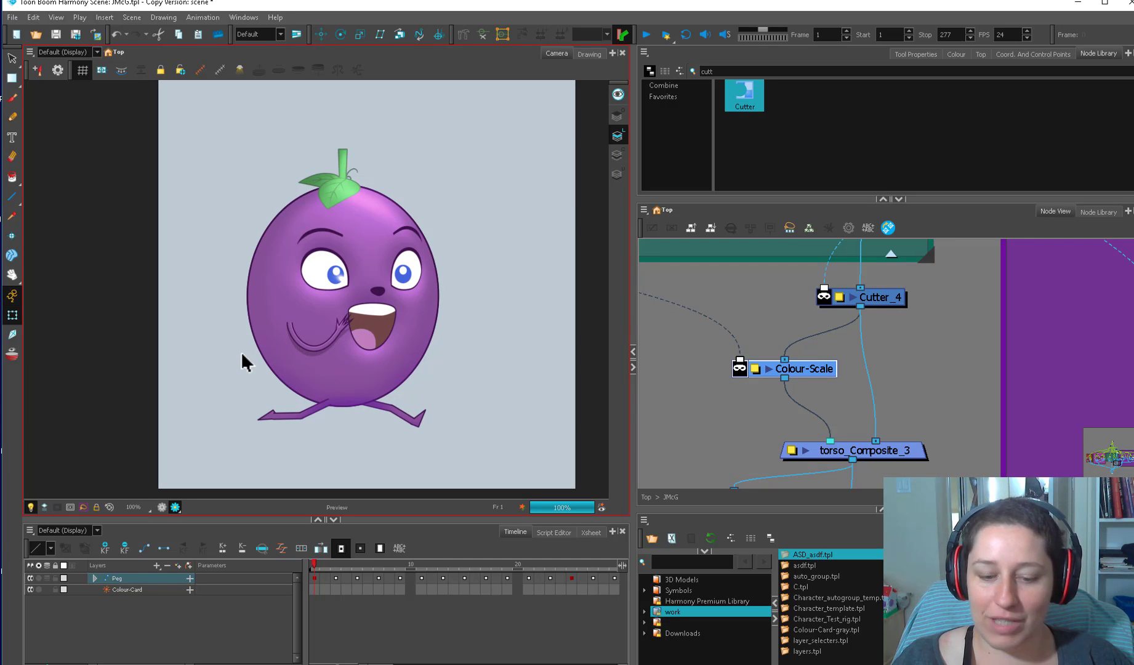
click(165, 507)
click(420, 564)
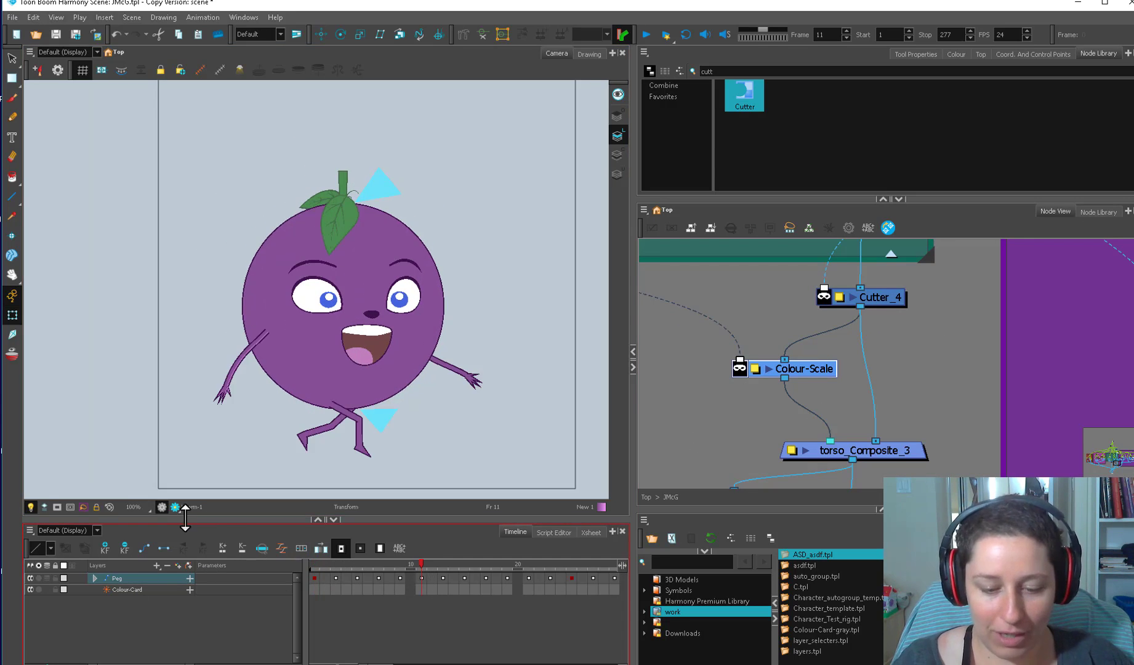
- Turn on the render preview and inspect the arm shading on frames 22 and 24
click(175, 507)
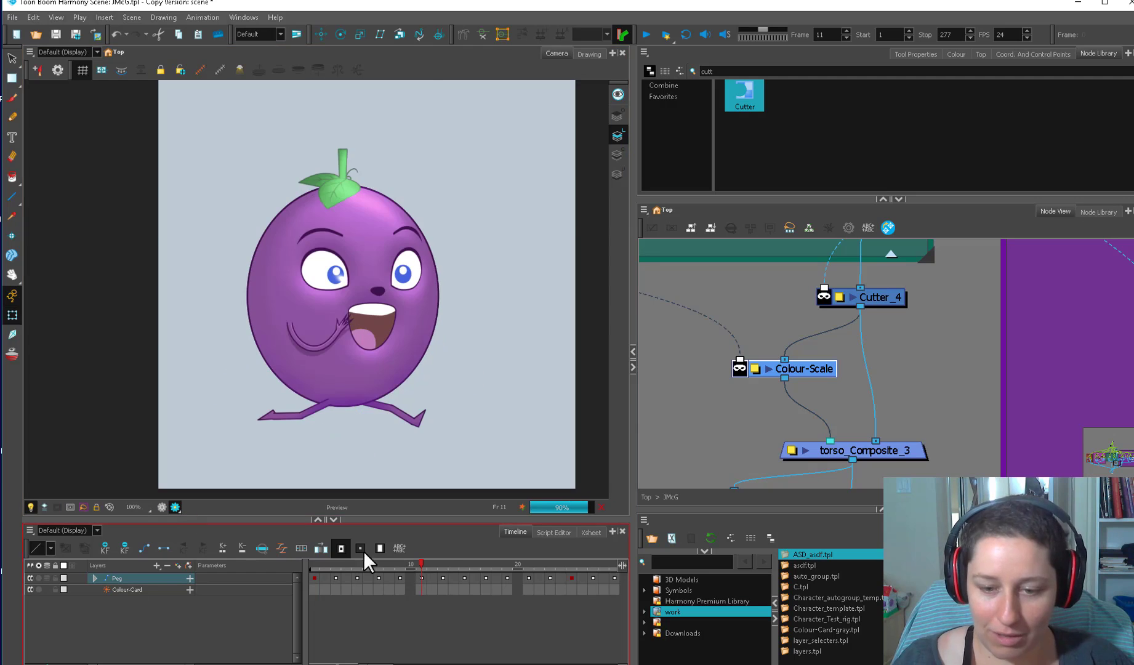
click(507, 565)
click(544, 565)
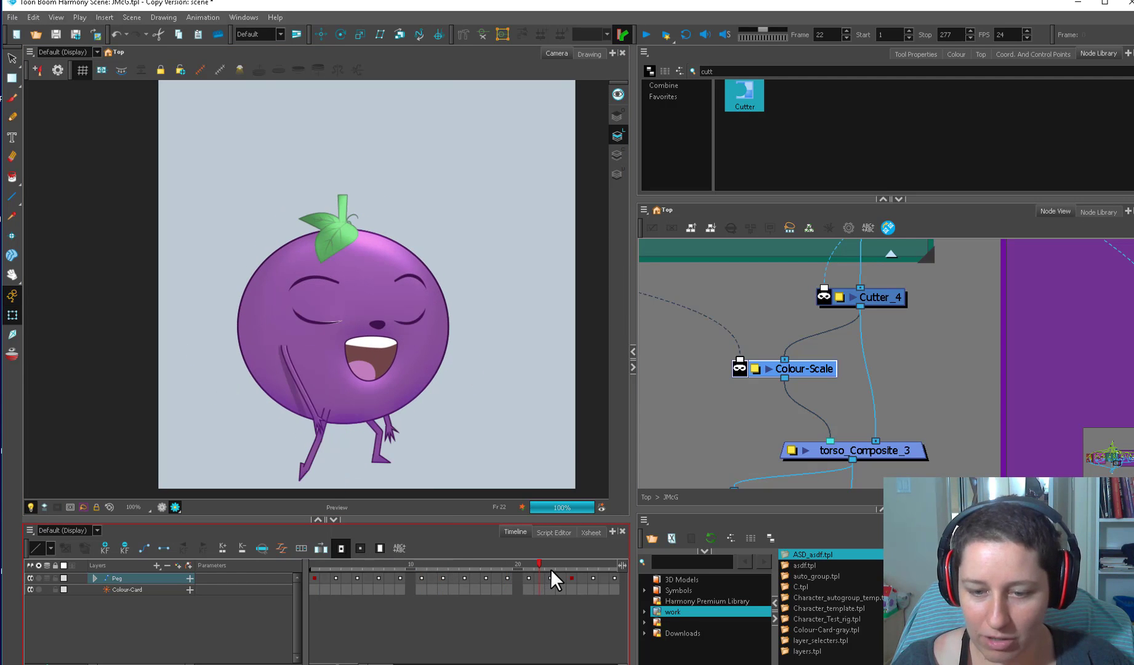
click(559, 565)
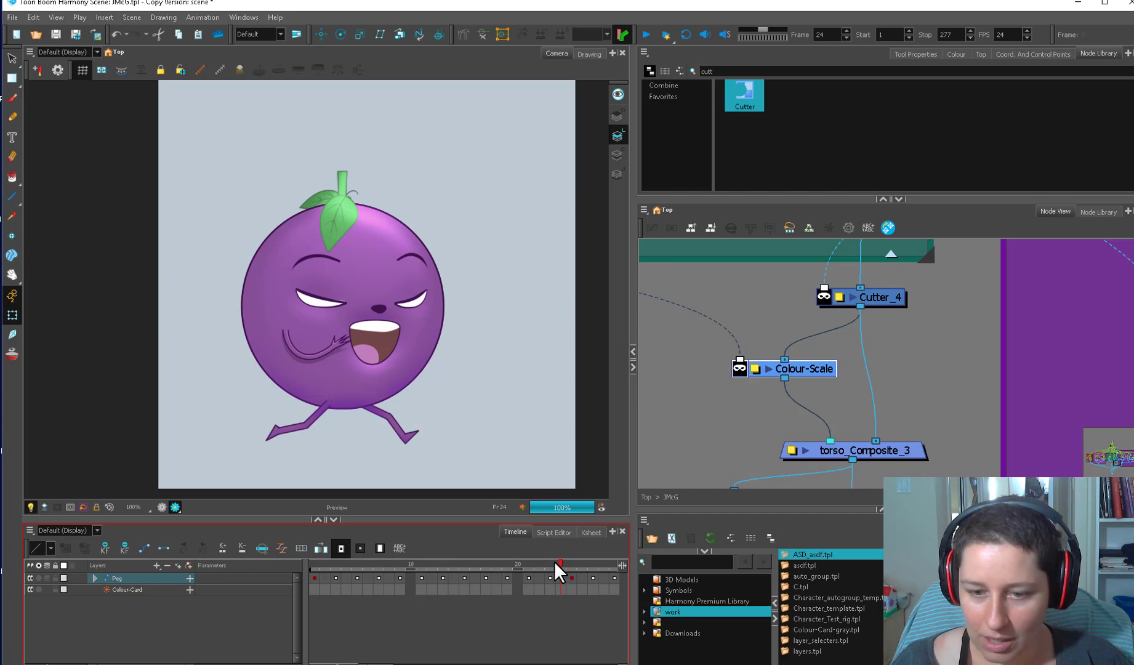
click(505, 565)
click(538, 565)
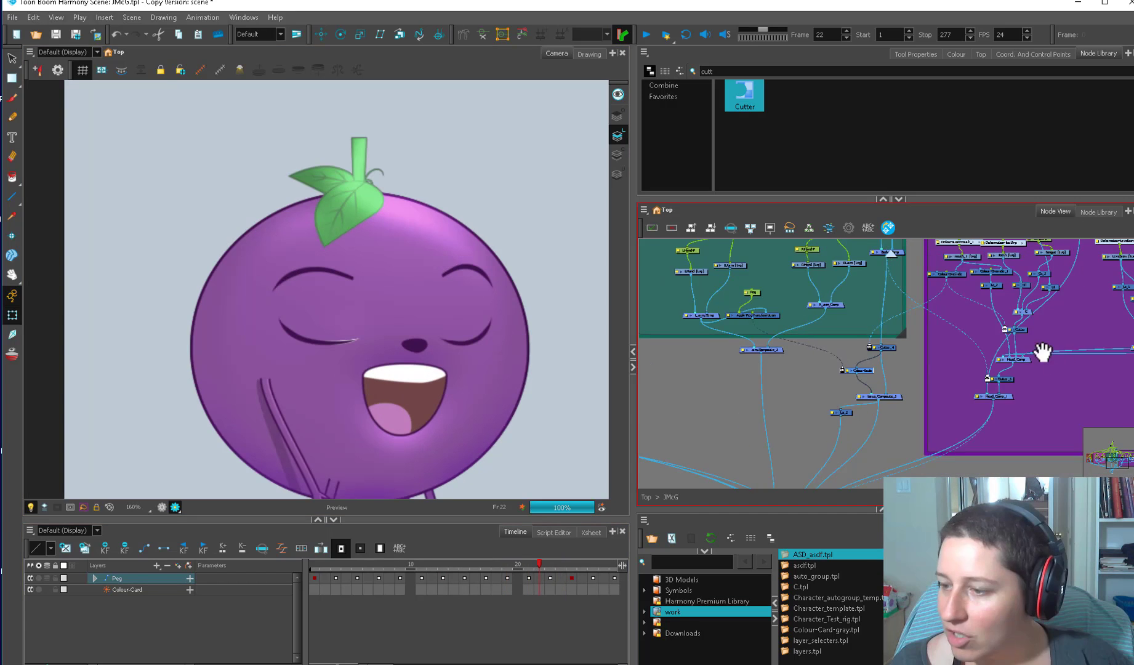
- Spread out the left eye's La_1 and Ca_1 nodes and insert a Cutter between lighting_1 and L_eye, with Ca_1 as its matte
drag(1043, 352, 813, 471)
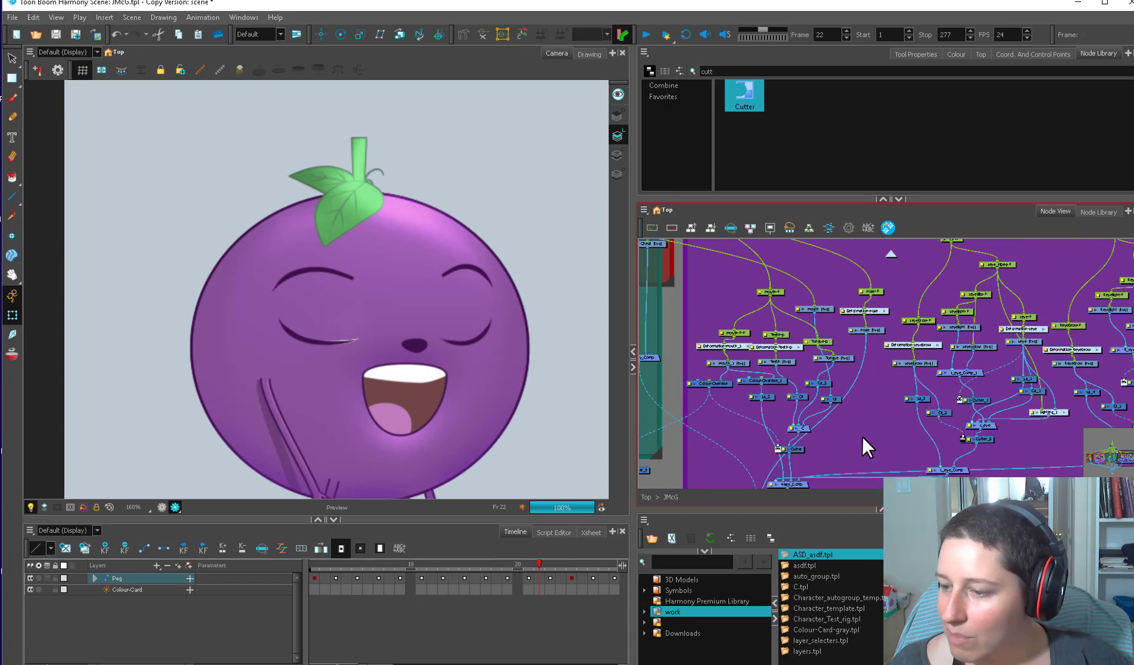
scroll(866, 448, up, 2)
drag(904, 423, 730, 443)
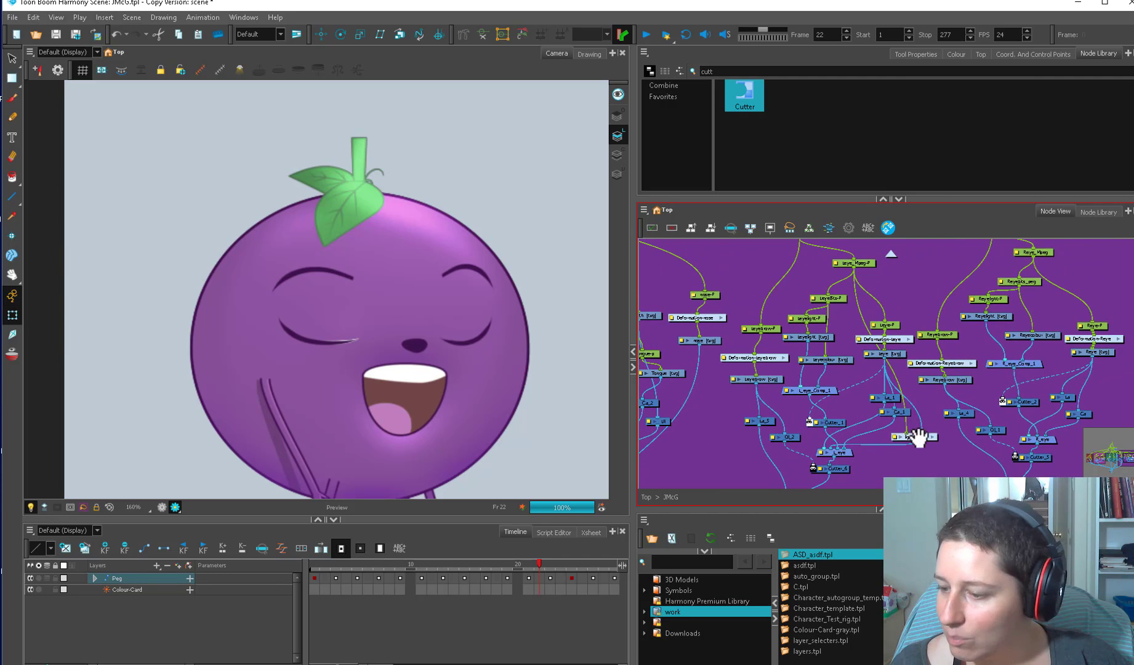
drag(919, 438, 836, 425)
scroll(821, 401, up, 2)
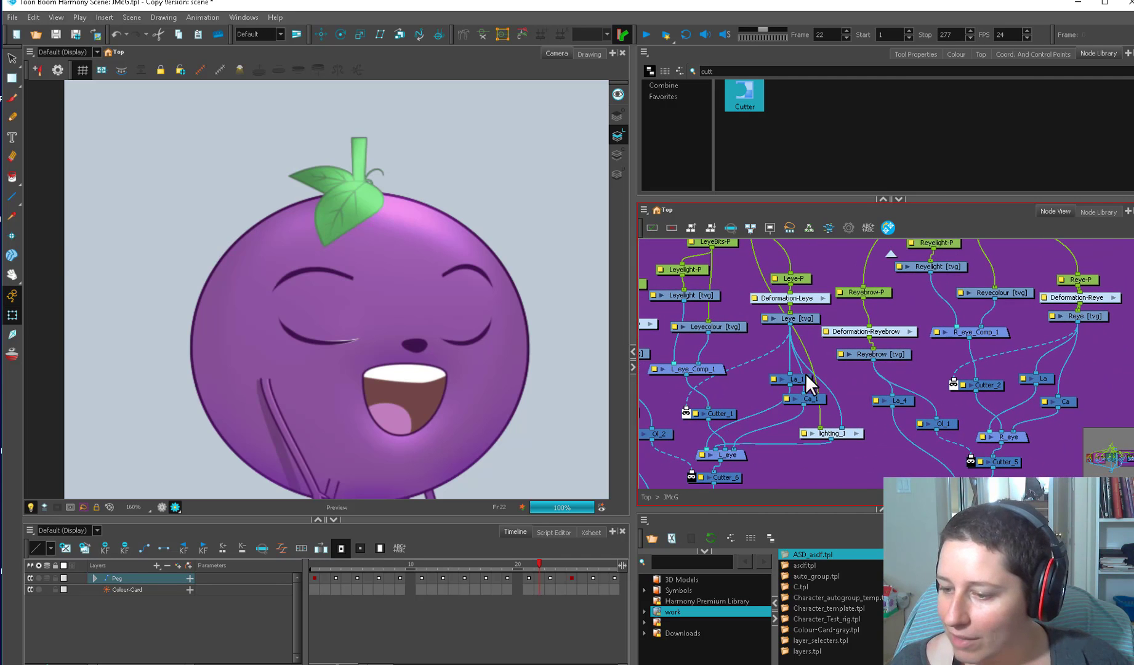
drag(806, 375, 772, 375)
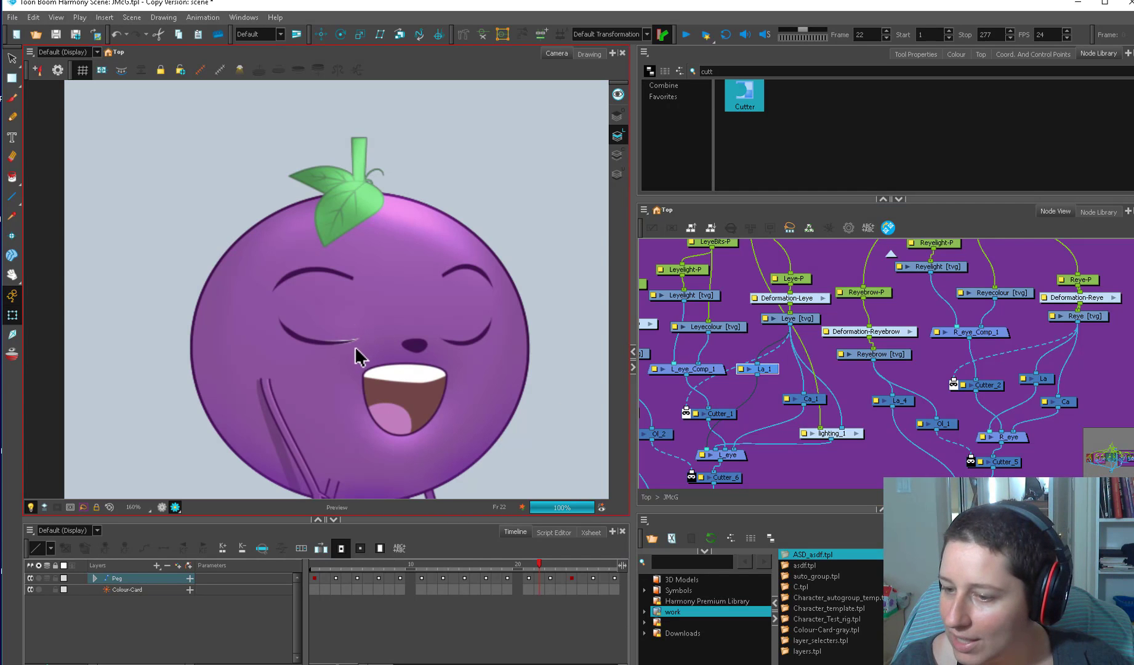
drag(828, 432, 805, 399)
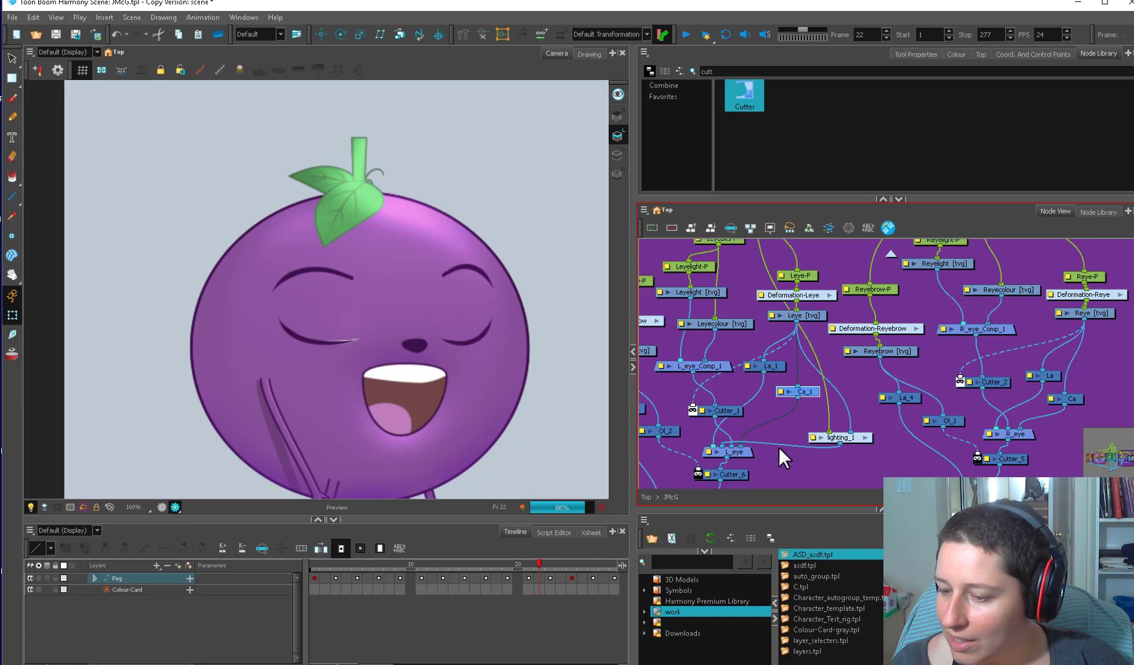
mouse_move(738, 472)
mouse_down()
mouse_move(746, 442)
mouse_move(744, 455)
mouse_up()
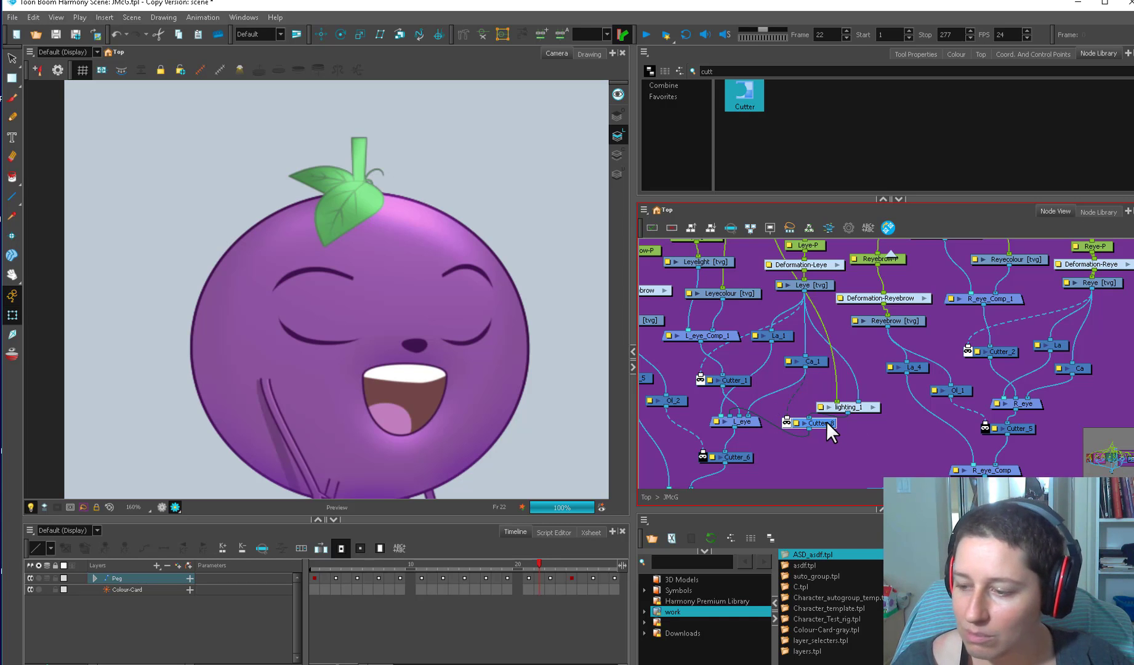
- Check the left eye's lighting on frames 5 and 11, and tidy the lighting_1 and Ca_1 nodes around the new Cutter
click(357, 564)
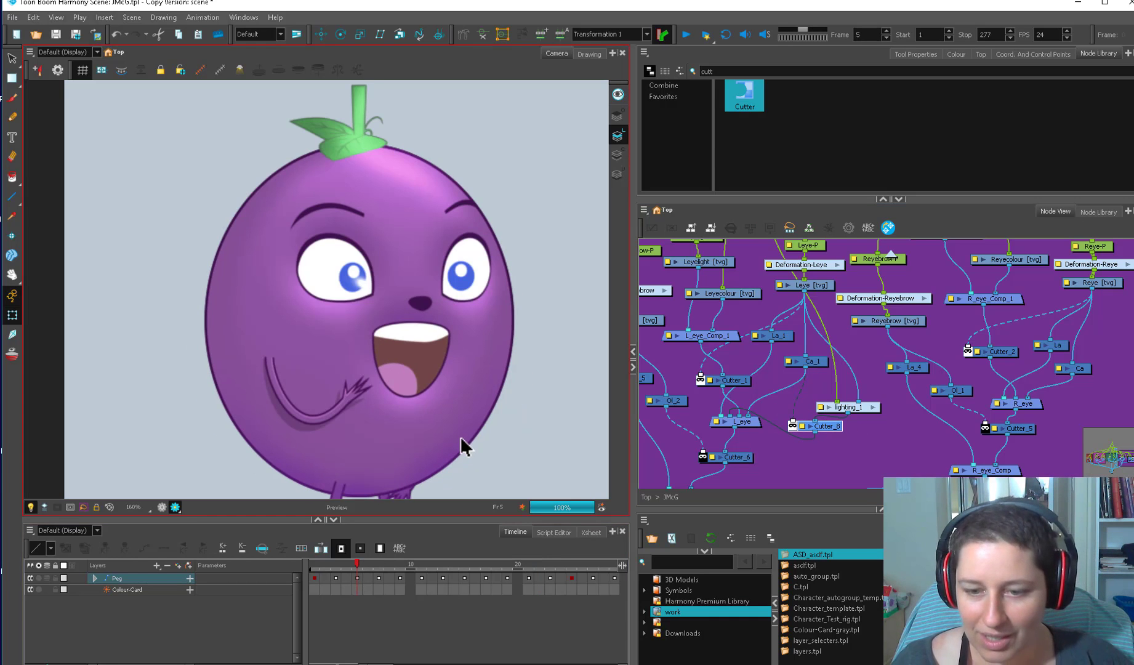
click(423, 565)
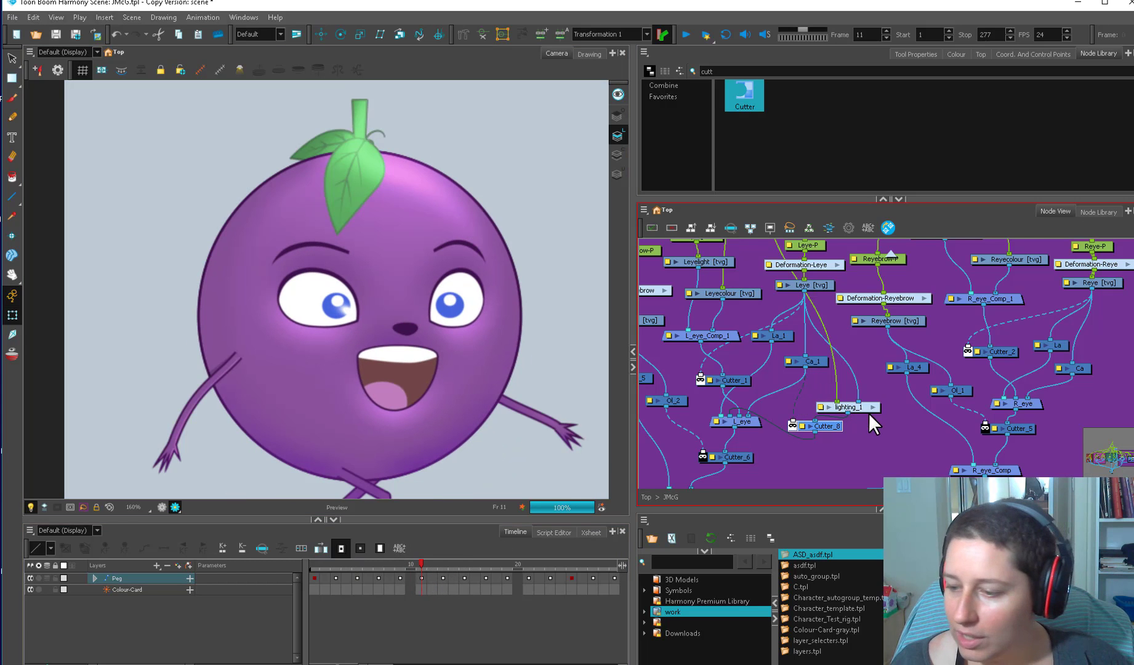
drag(872, 403, 873, 397)
click(813, 369)
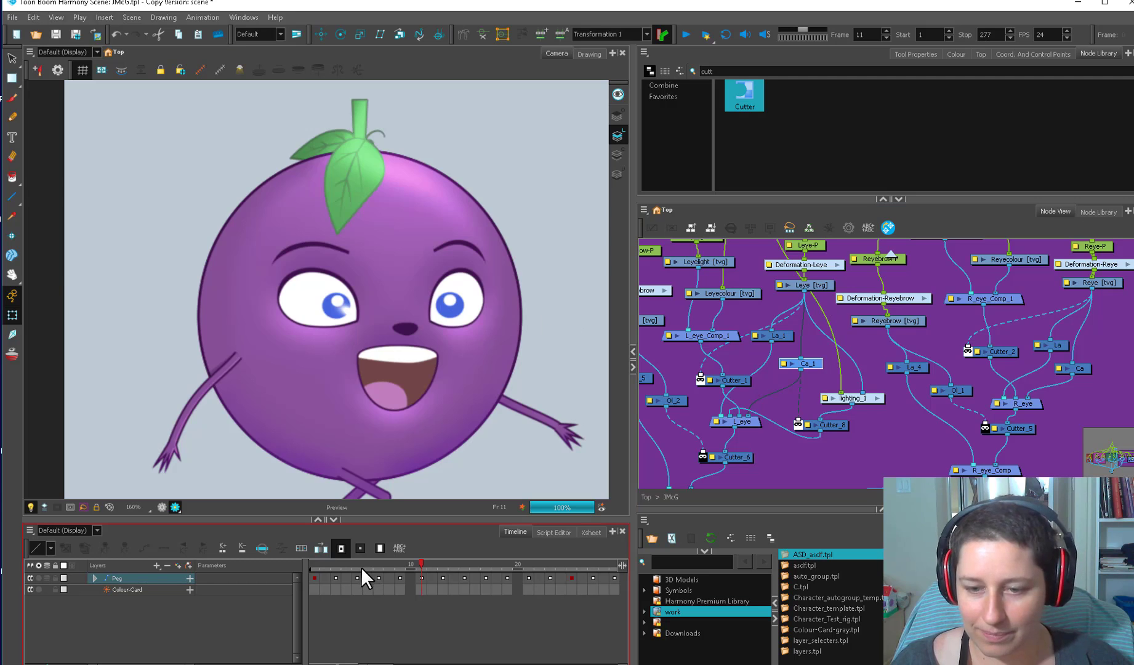
- Leave the render preview and add a soft elliptical ground shadow drawing named asdf under the feet, connected to the final Composite
click(162, 508)
drag(770, 474, 863, 351)
drag(866, 430, 1025, 349)
scroll(825, 397, down, 3)
drag(754, 396, 938, 349)
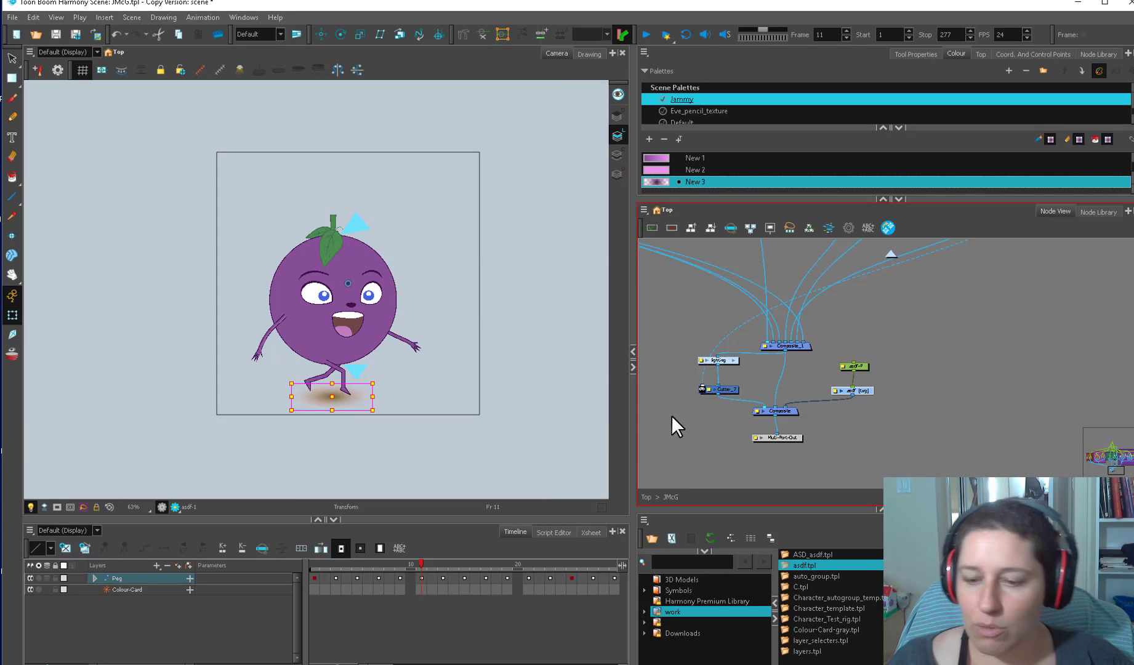
- Change the ground shadow's New 3 gradient colour from brown to dark purple and reposition the asdf drawing node
key(2)
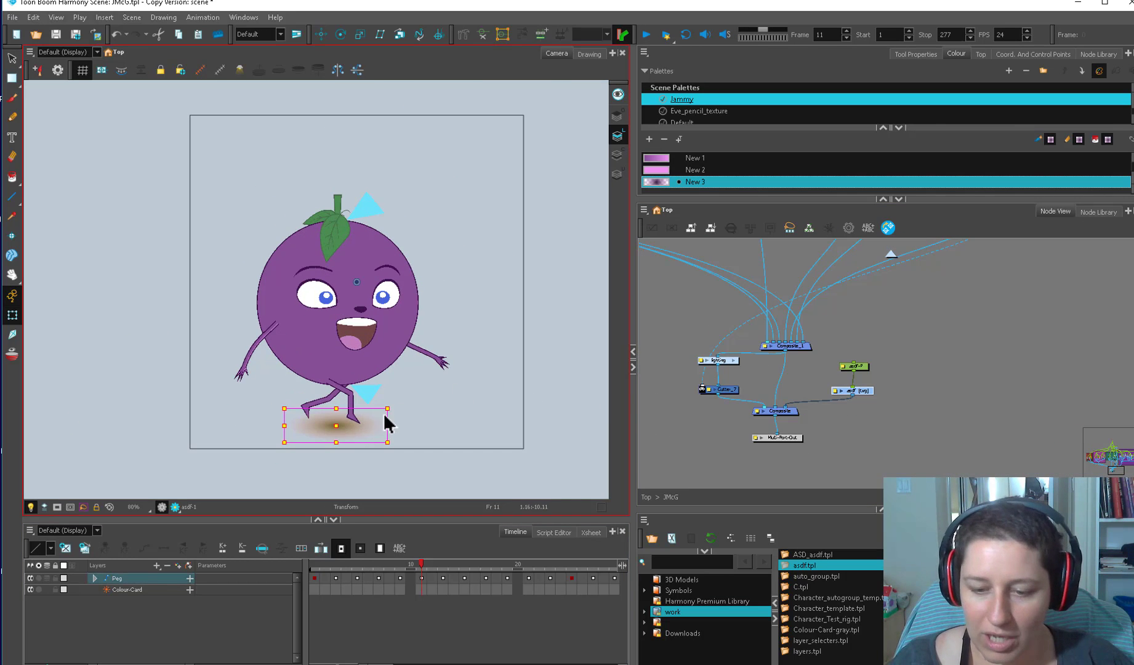
double_click(660, 181)
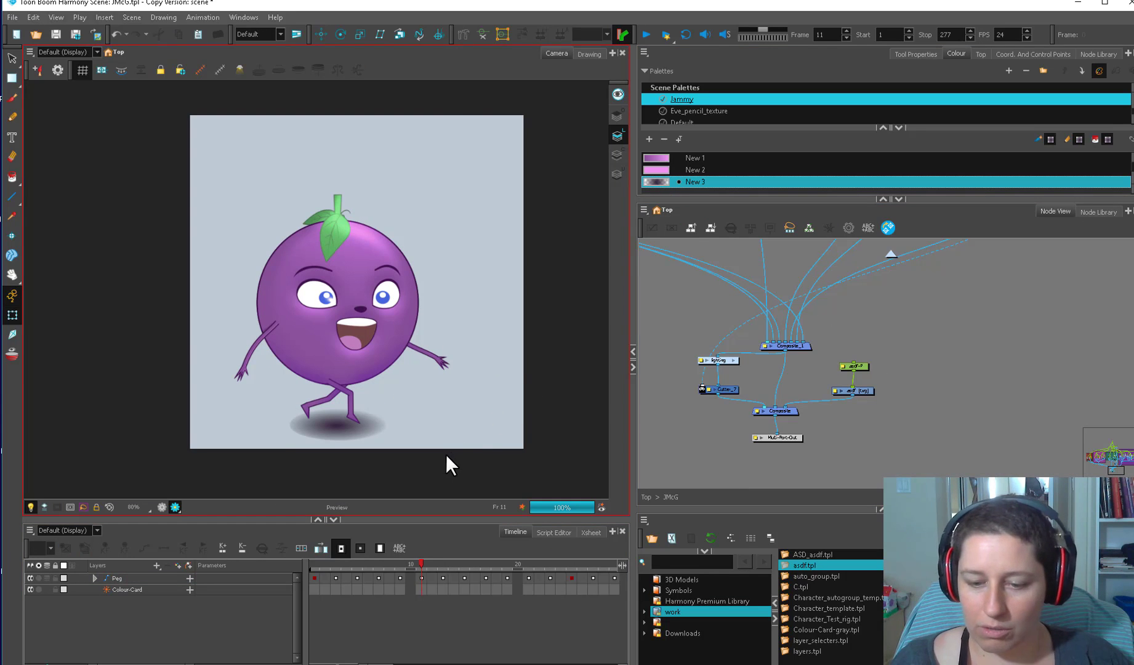
drag(864, 391, 862, 386)
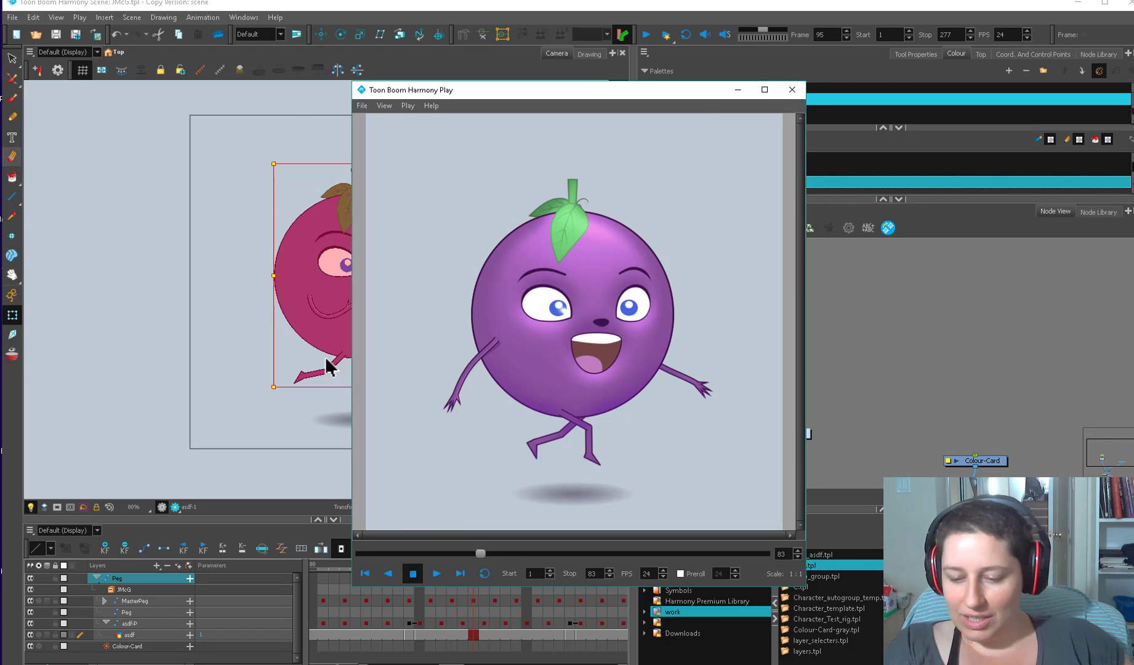
- Play the rendered animation on a loop to review the character with its ground shadow
click(442, 576)
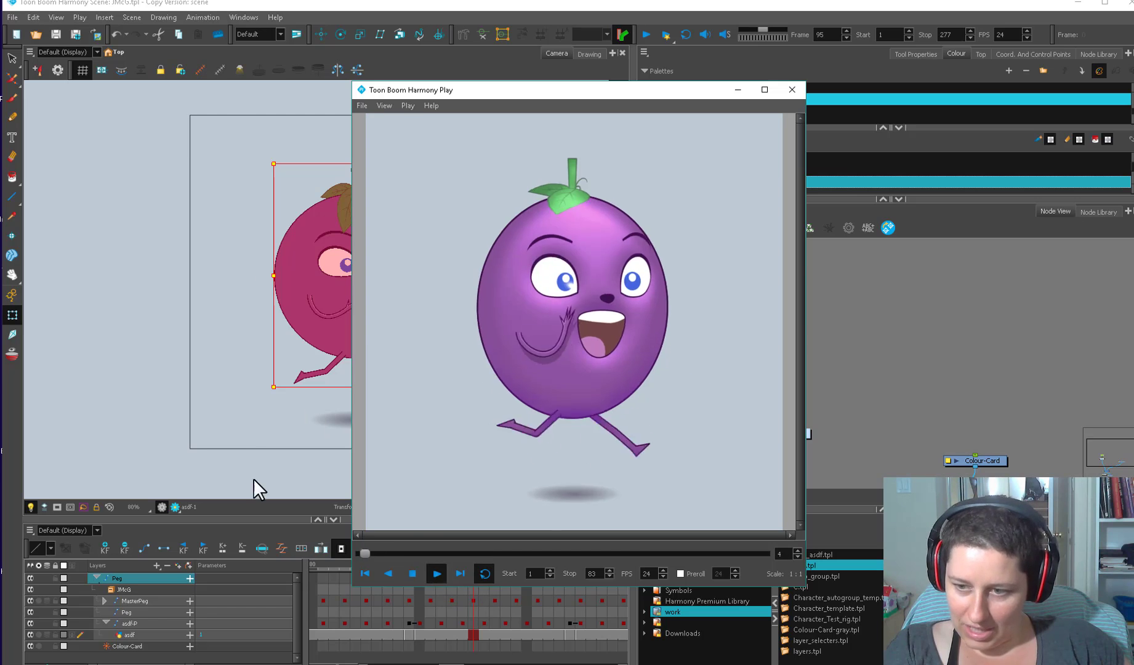